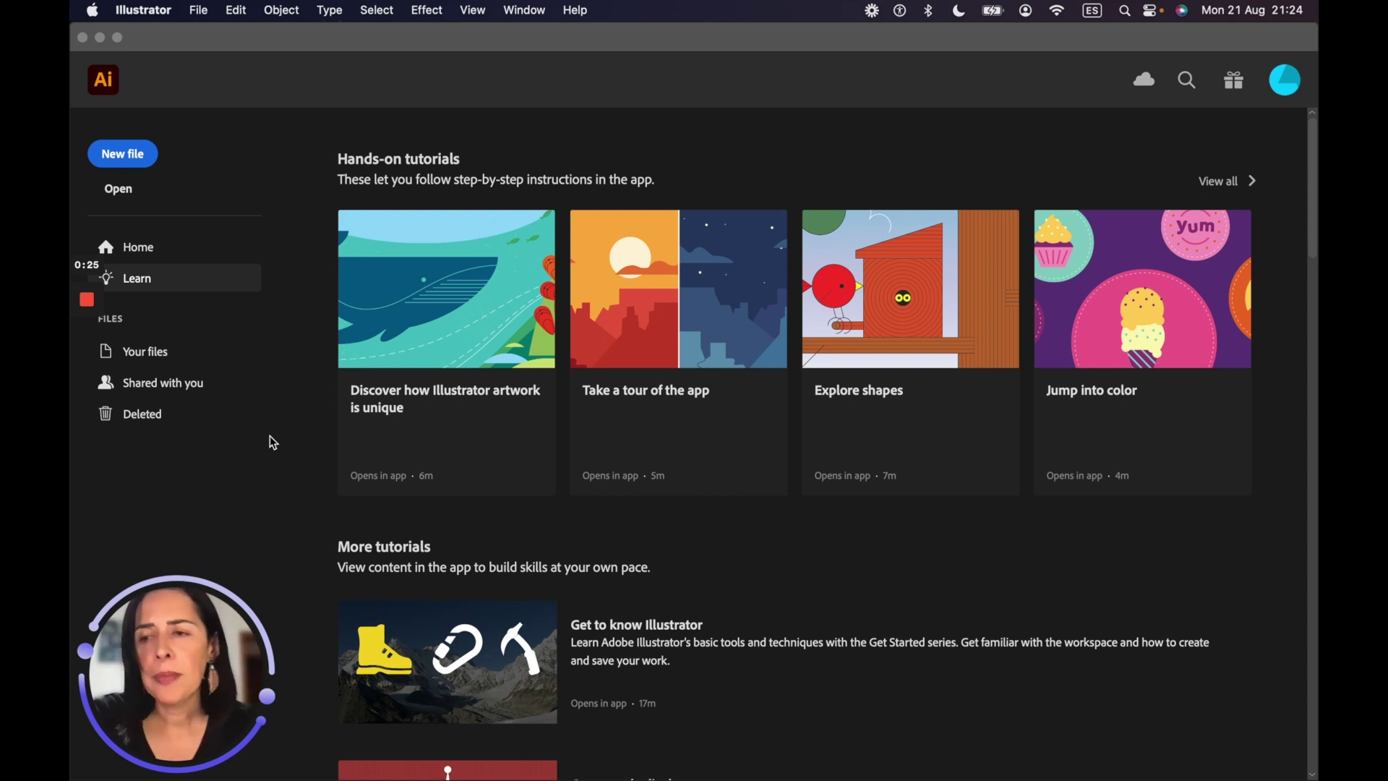
Create a portrait RGB document of 1296 x 1728 pt with 3 artboards and fit the first artboard in view
click(125, 161)
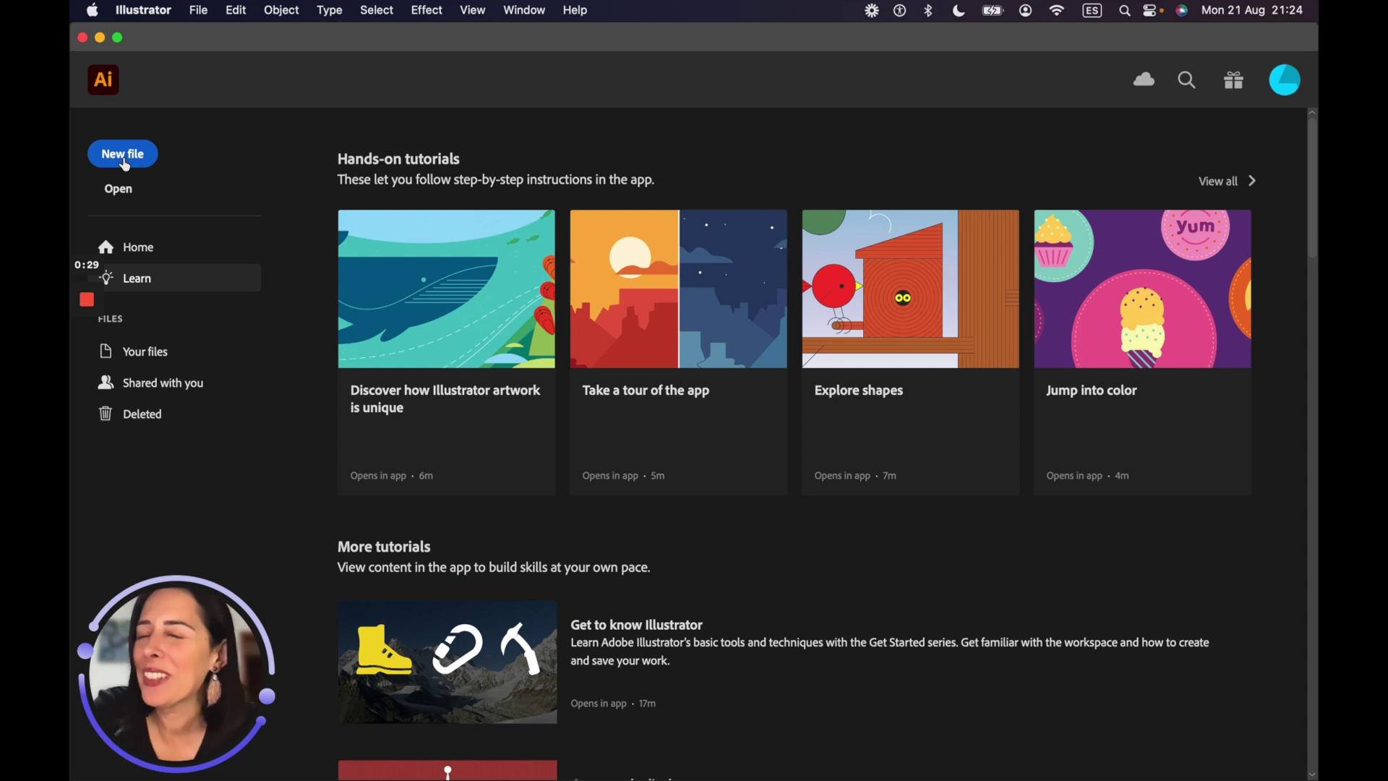
click(135, 159)
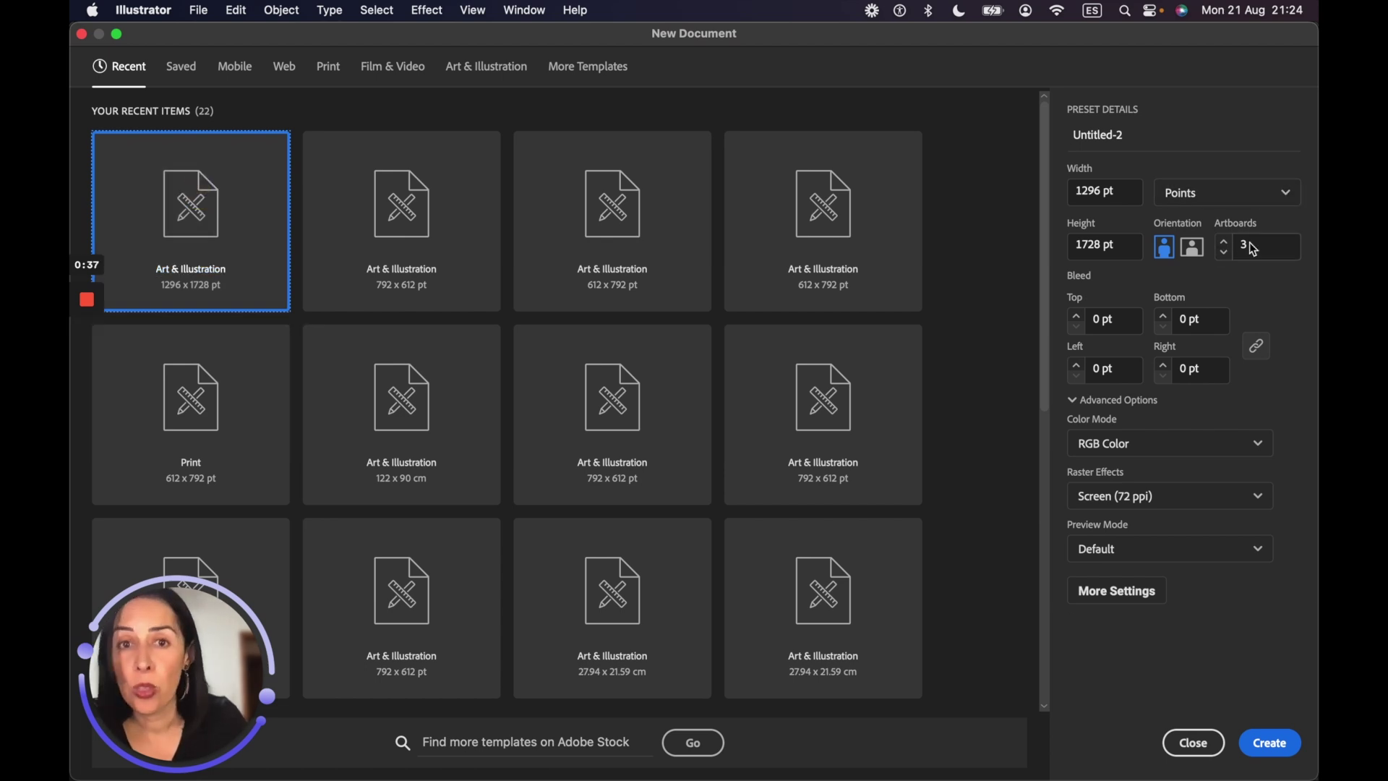
click(1275, 745)
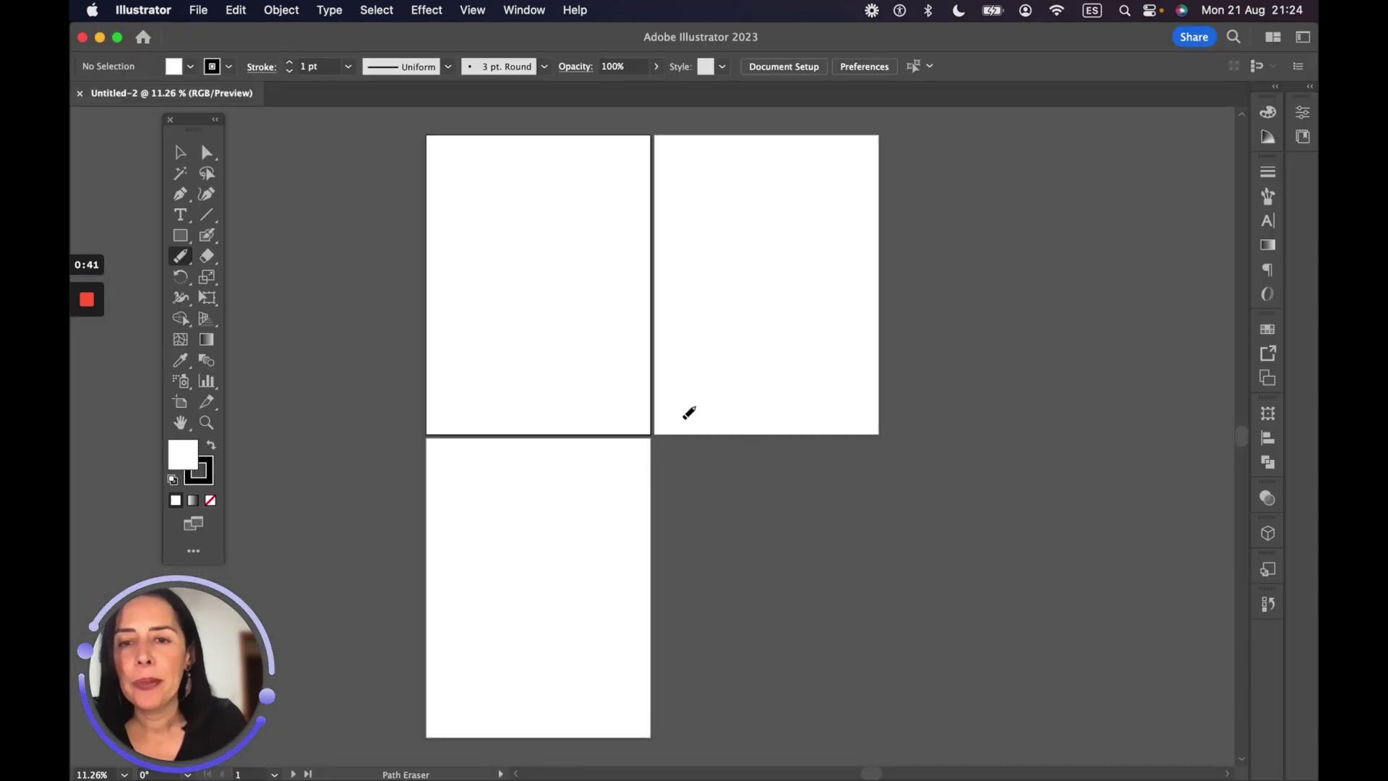
click(180, 152)
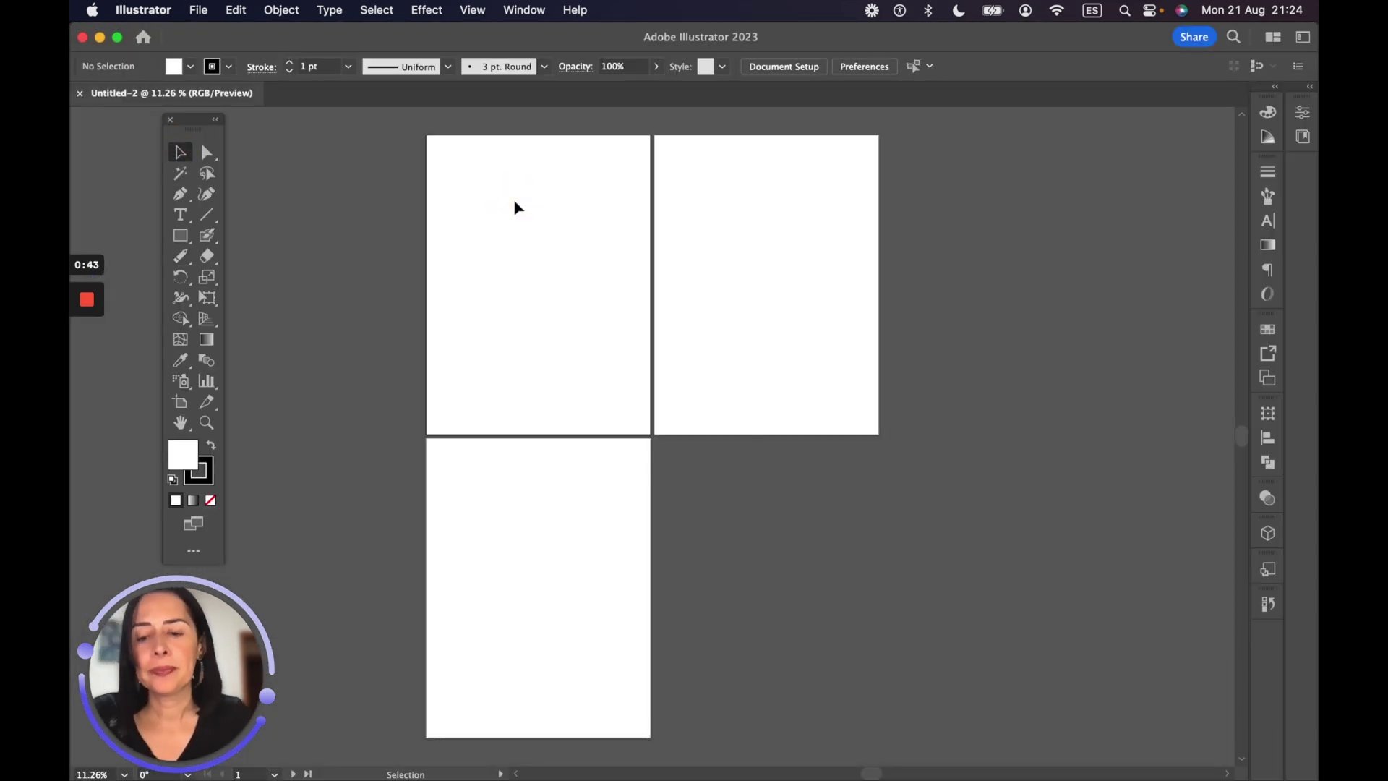
key(super+0)
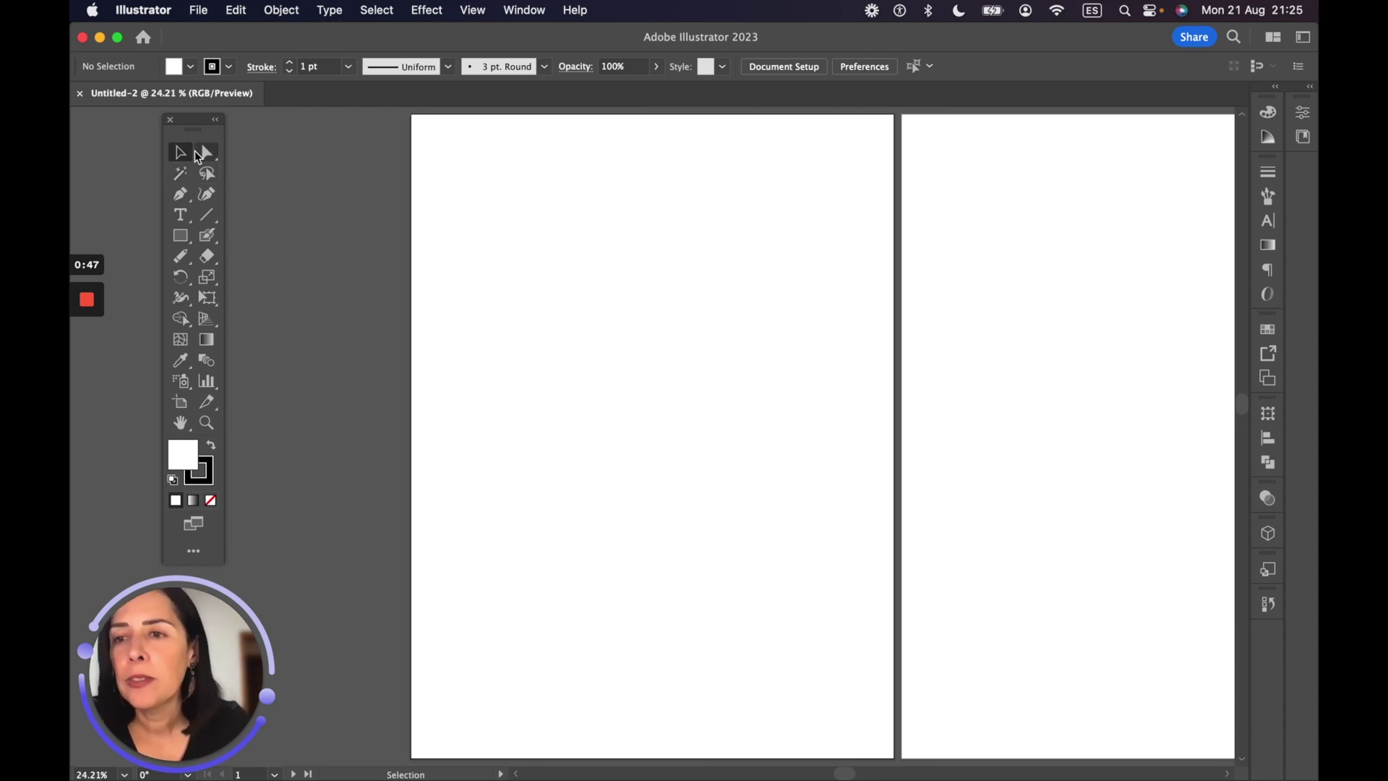
Paint a handwritten letter "a" and a heart outline beside it near the top of the first artboard with the Paintbrush
click(179, 176)
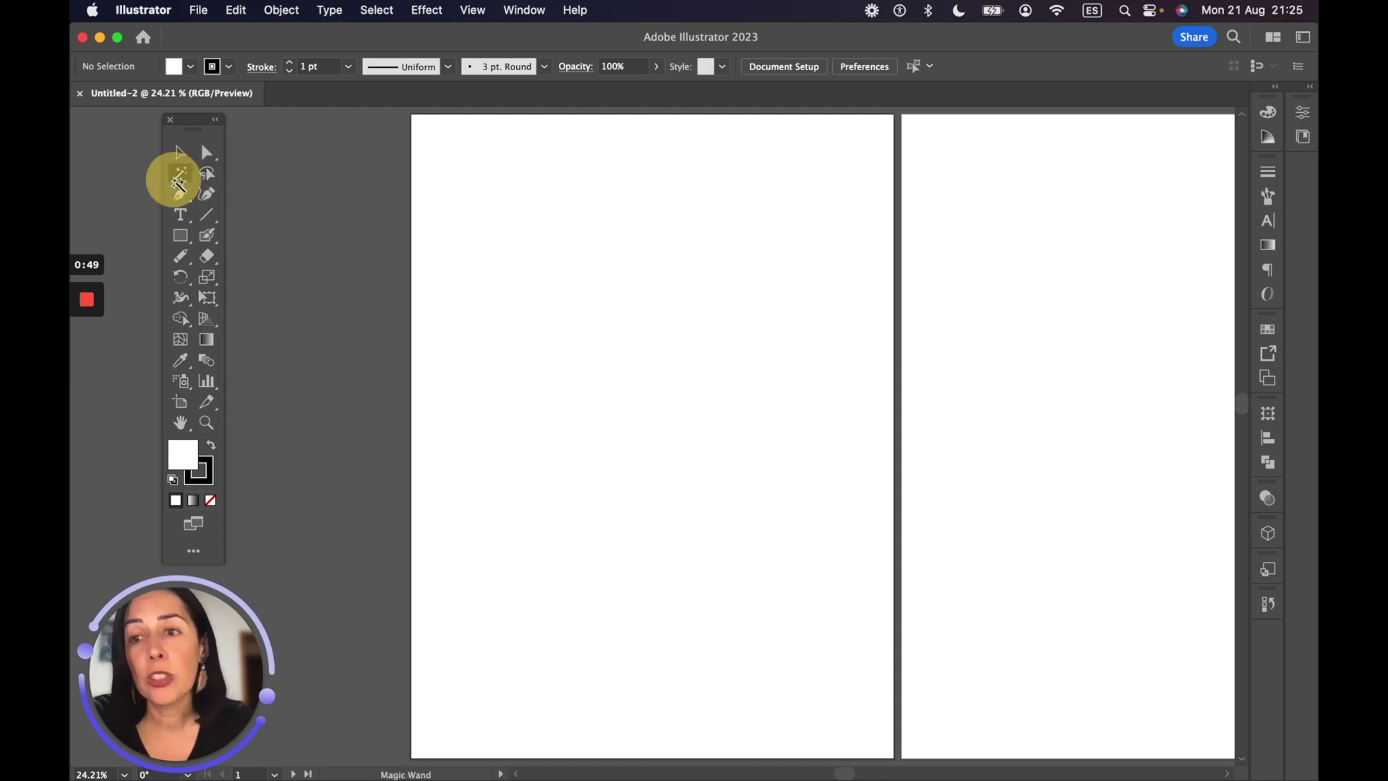
click(181, 193)
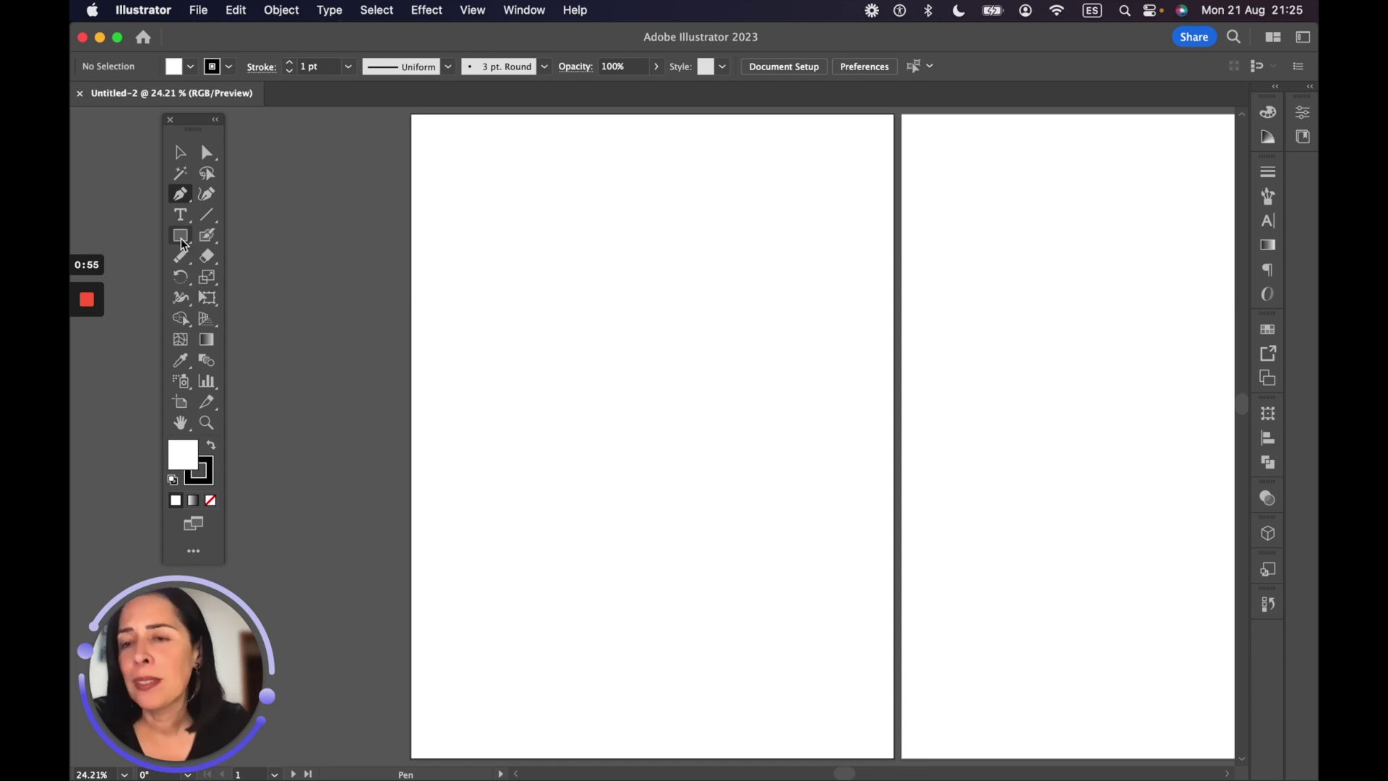
click(208, 236)
drag(207, 239, 296, 228)
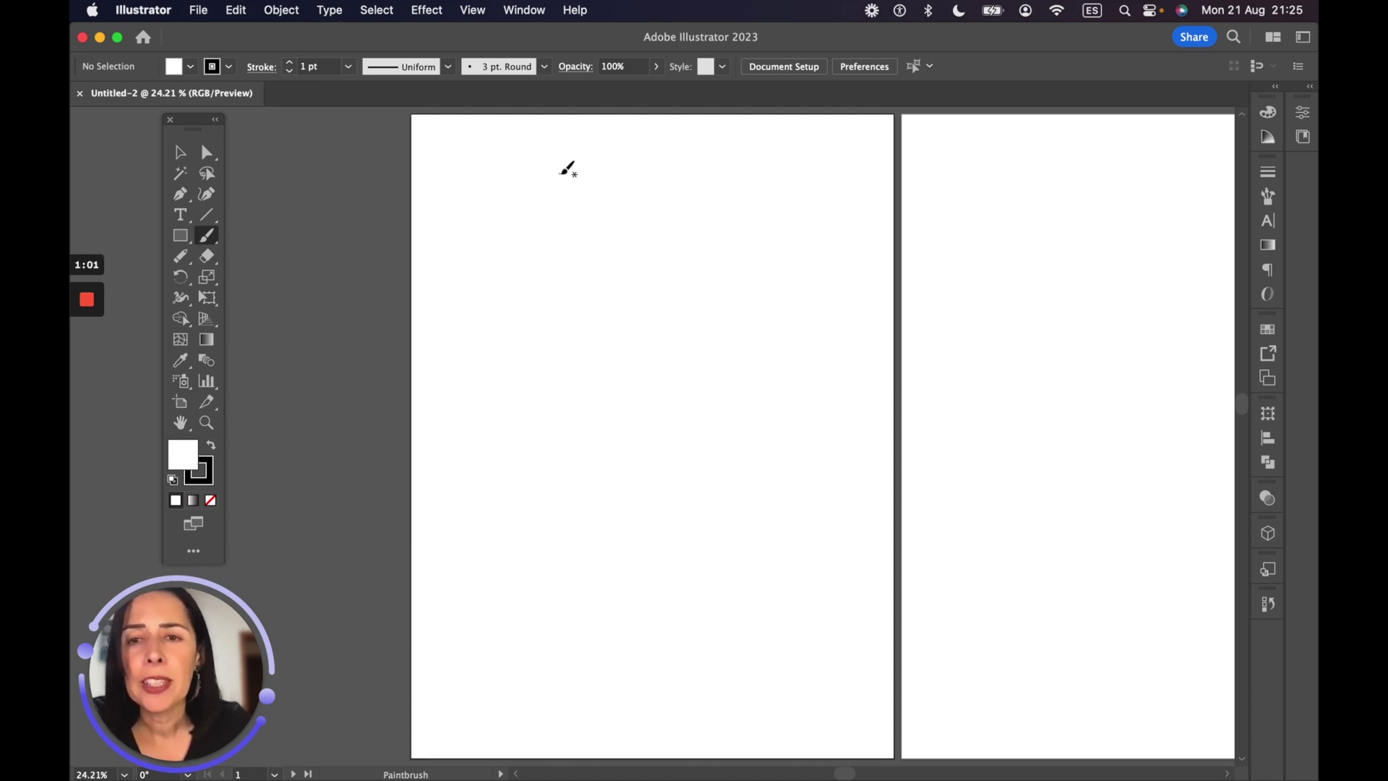
mouse_move(558, 175)
mouse_down()
mouse_move(502, 229)
mouse_move(564, 178)
mouse_move(584, 230)
mouse_up()
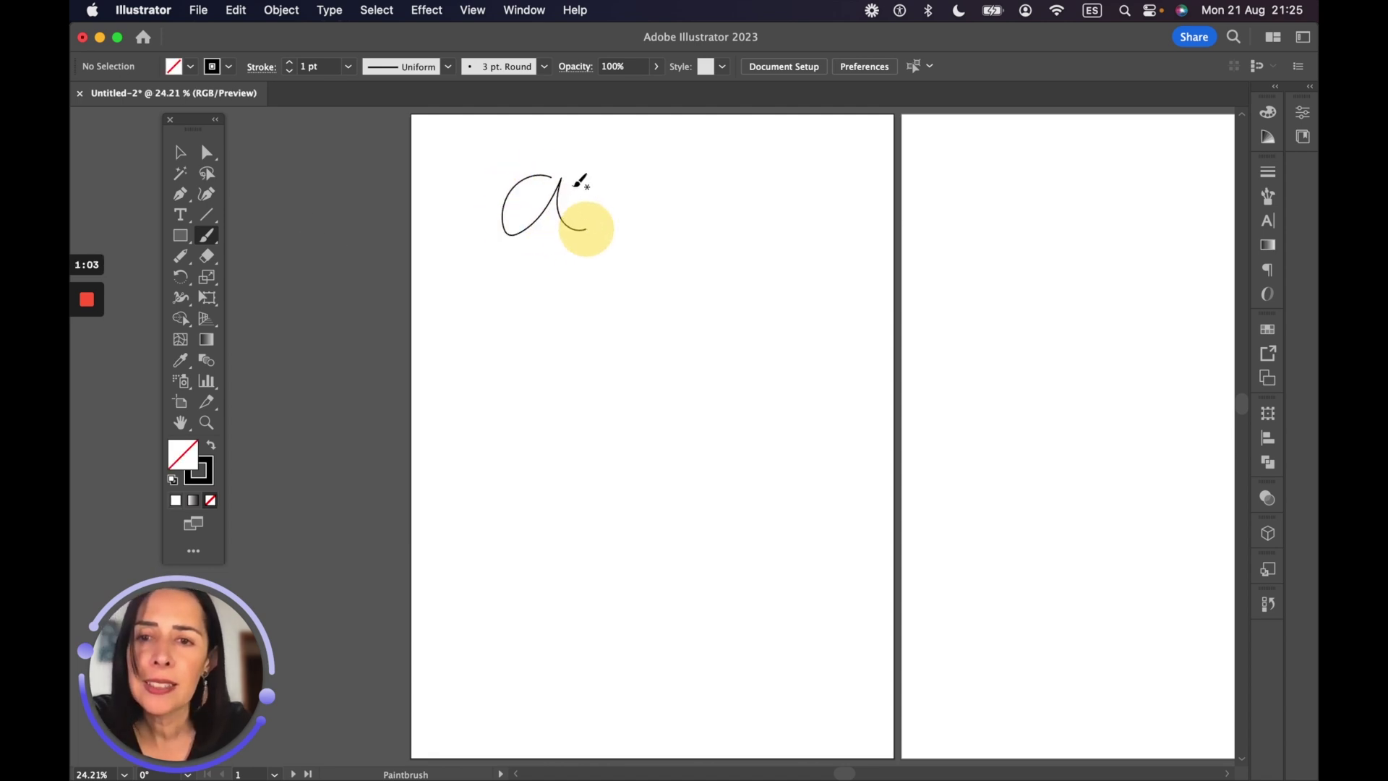
mouse_move(675, 186)
mouse_down()
mouse_move(622, 190)
mouse_move(680, 266)
mouse_move(698, 260)
mouse_move(729, 183)
mouse_move(672, 188)
mouse_up()
Apply the Charcoal - Feather brush to the letter "a" path and raise its stroke weight by three increments
click(180, 151)
click(552, 179)
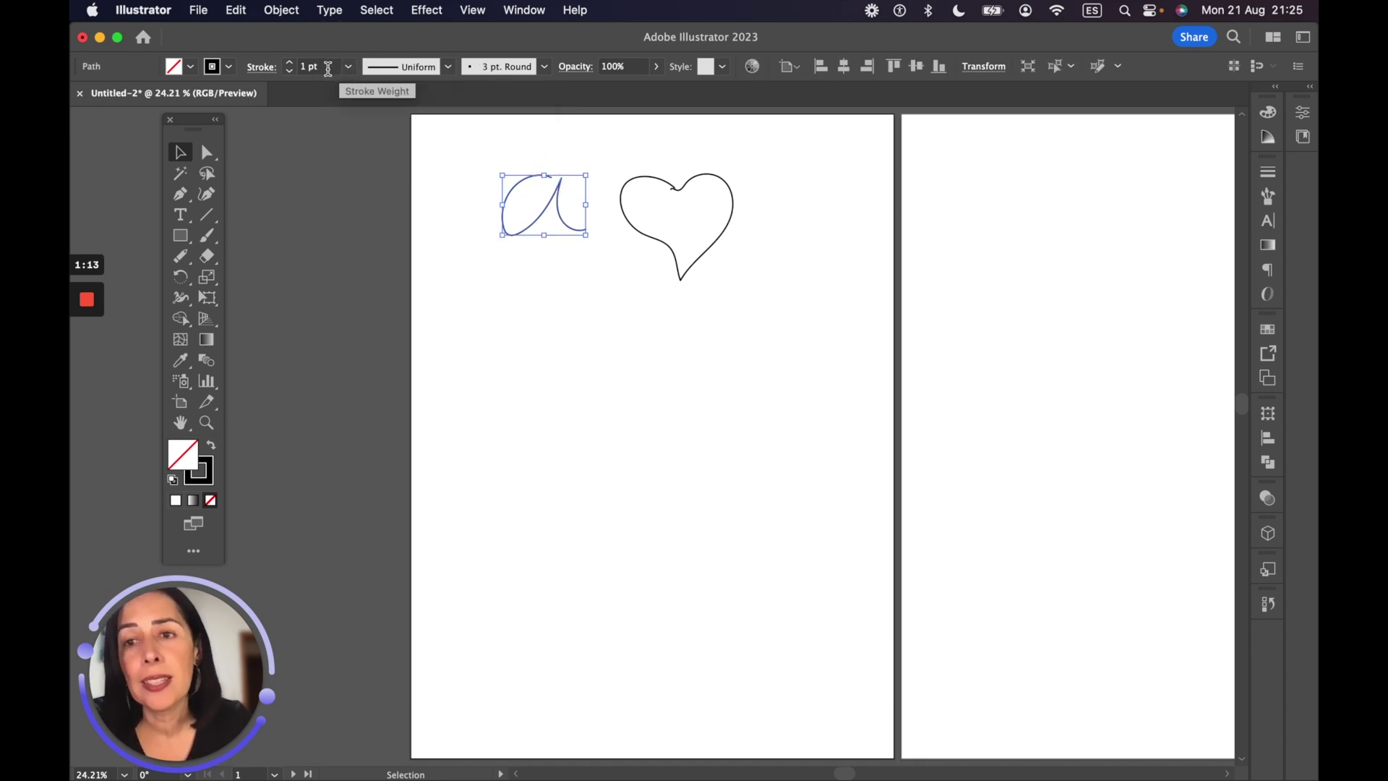
click(544, 66)
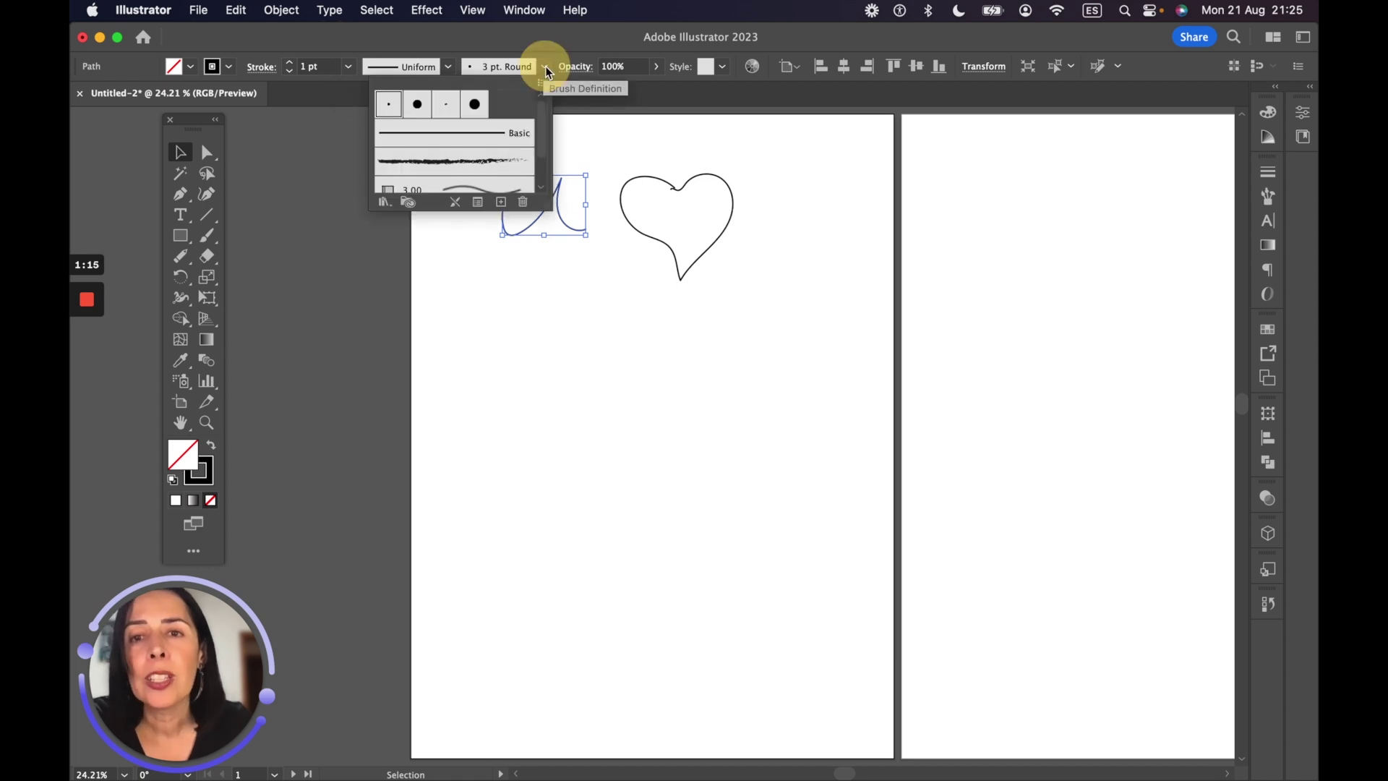
scroll(491, 153, down, 2)
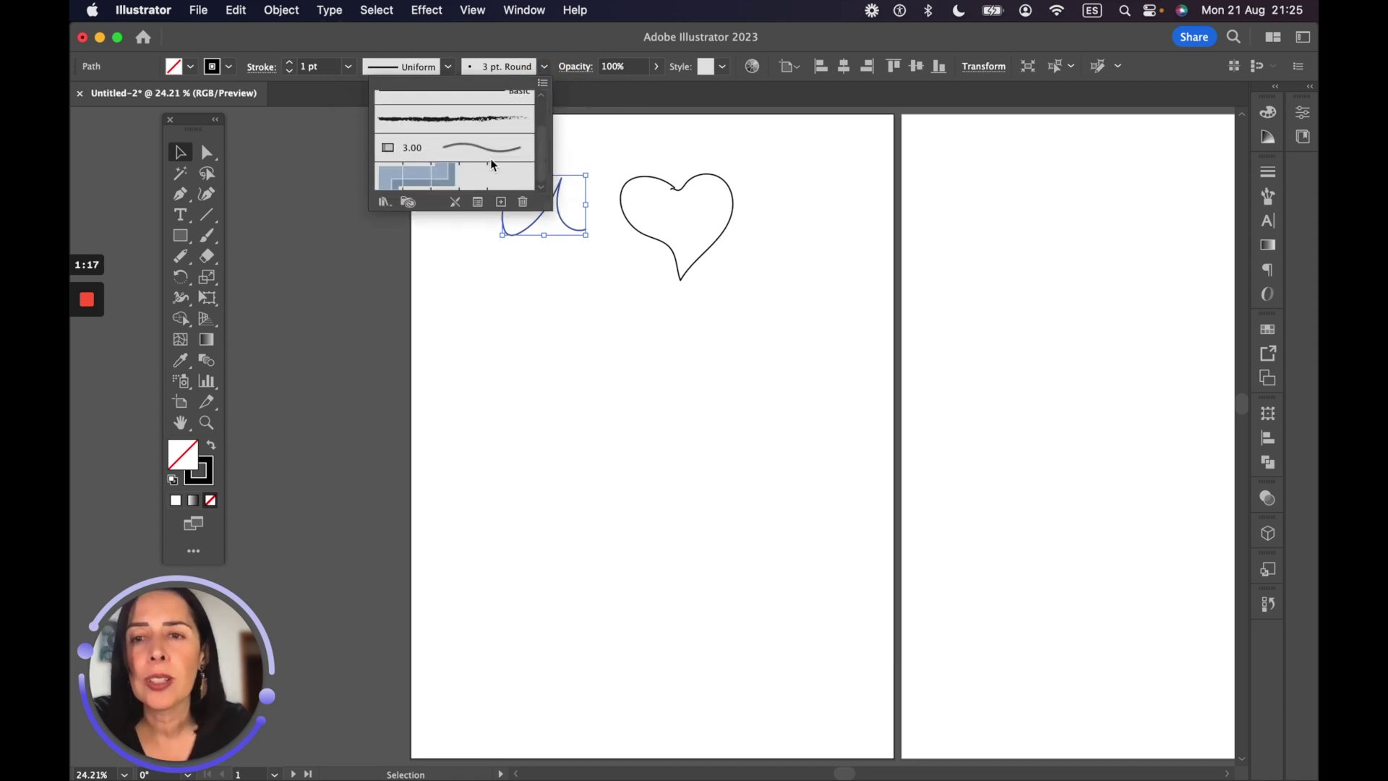
click(478, 119)
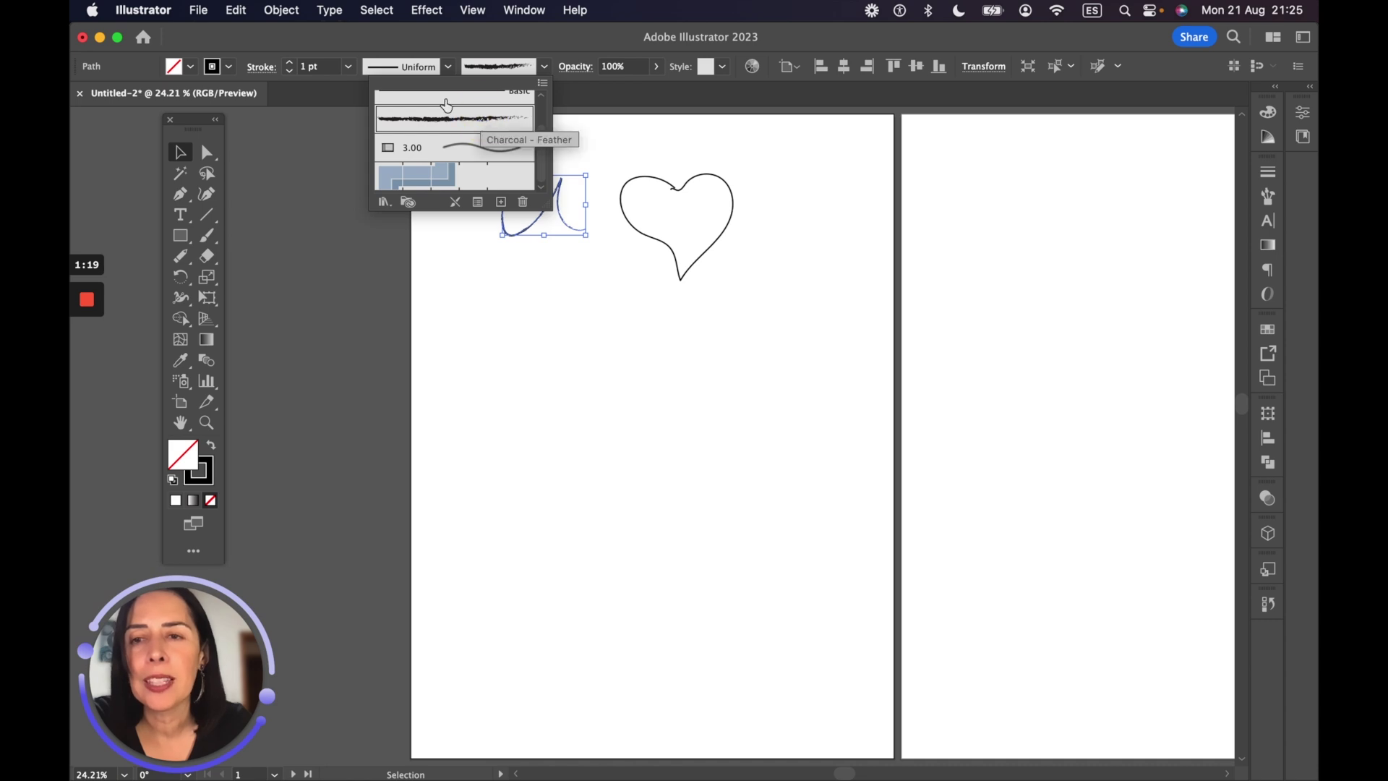
click(290, 63)
click(289, 63)
click(289, 63)
Load the Artistic_ScrollPen brush library and apply the Scroll Pen 1 brush to the heart path
click(675, 191)
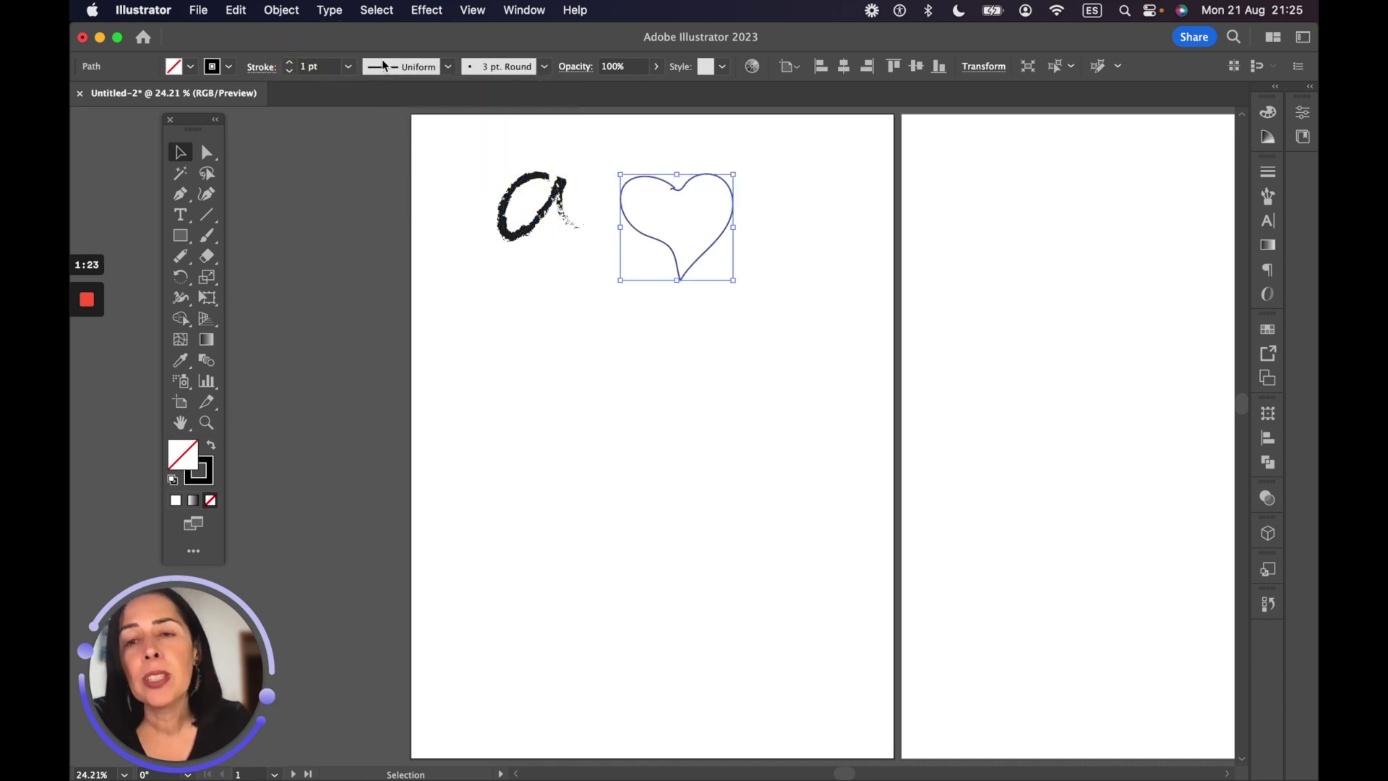
click(544, 67)
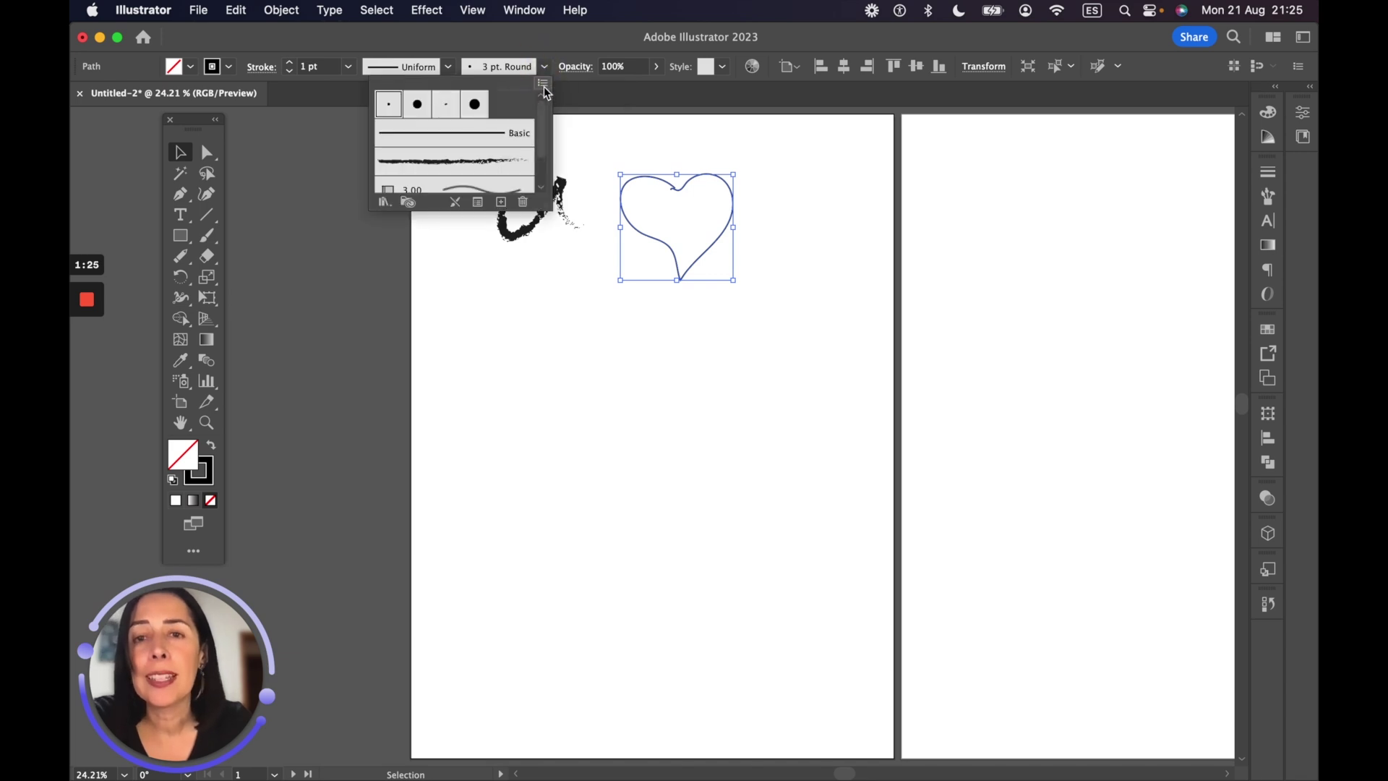
click(543, 84)
mouse_move(652, 425)
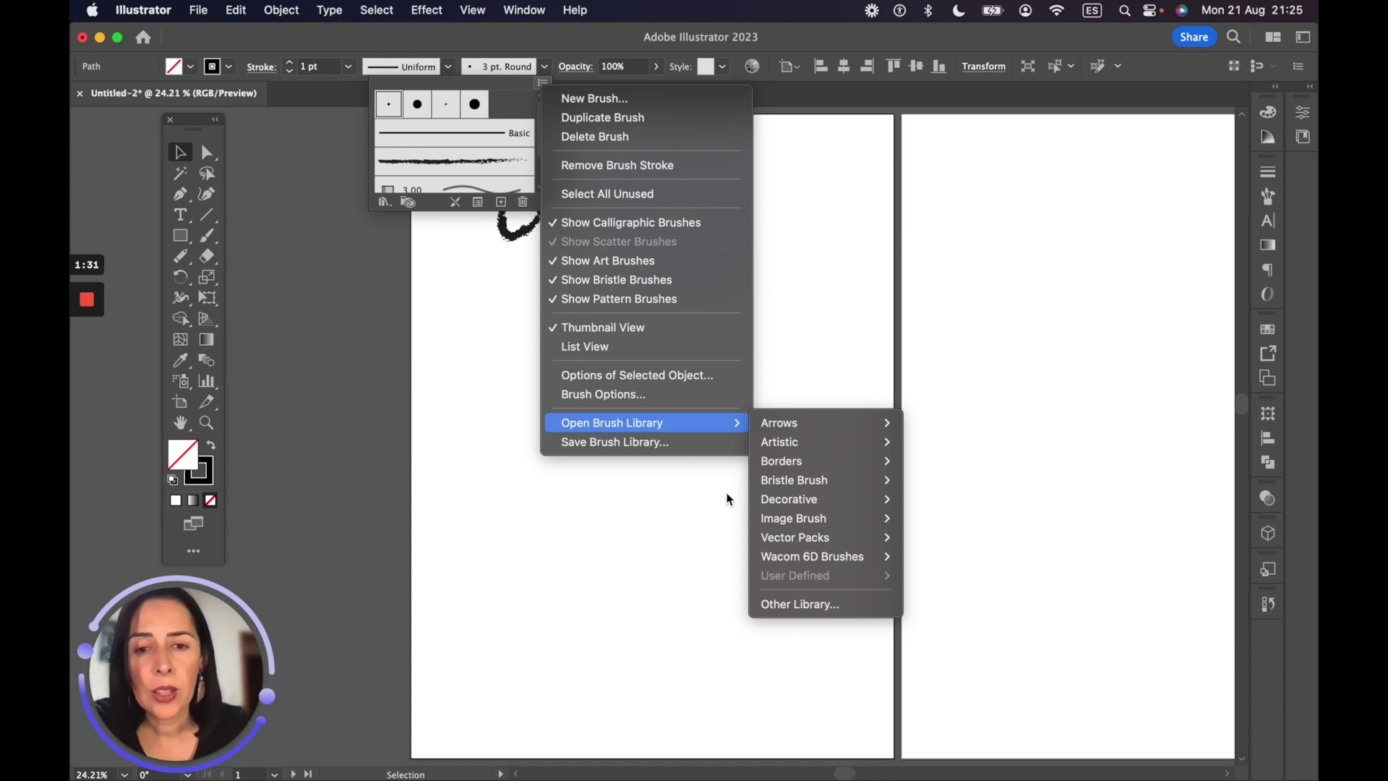
mouse_move(818, 518)
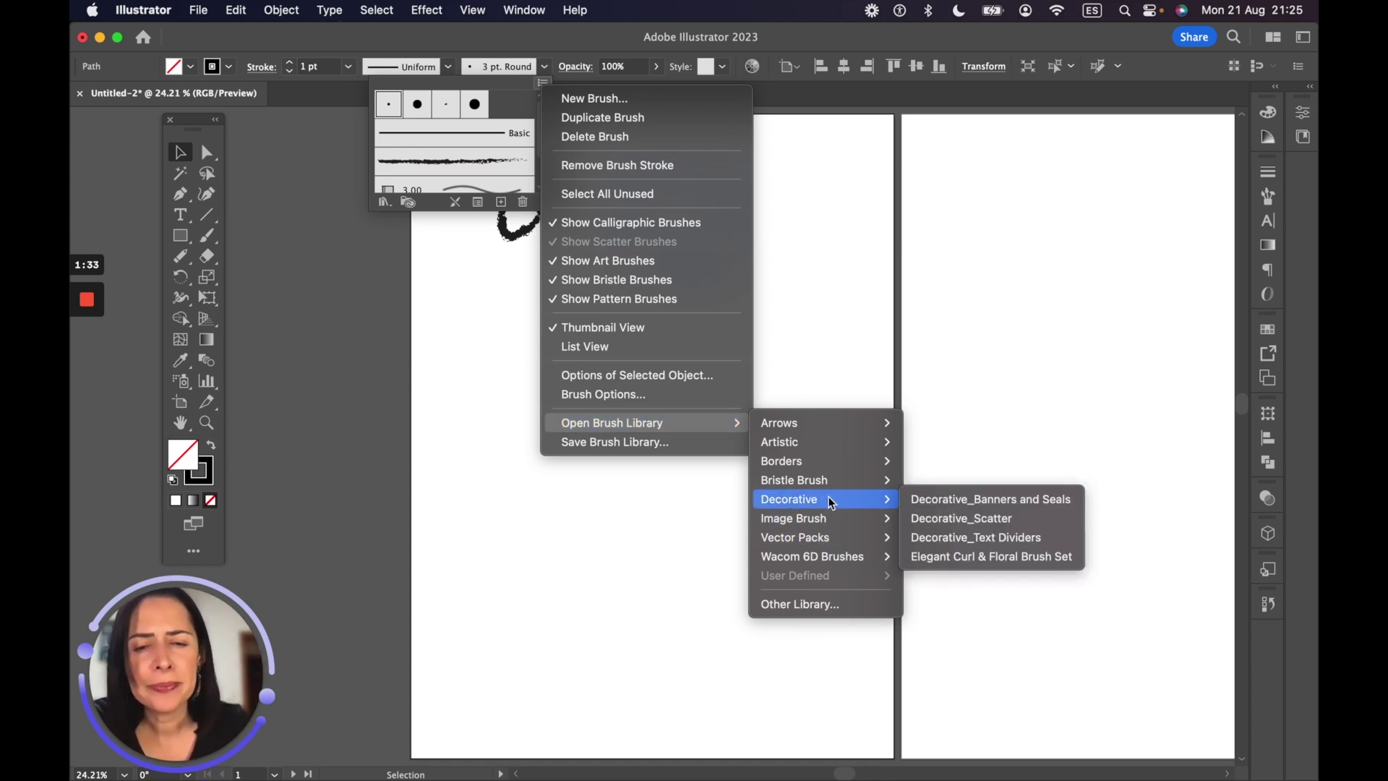
mouse_move(832, 471)
mouse_move(839, 441)
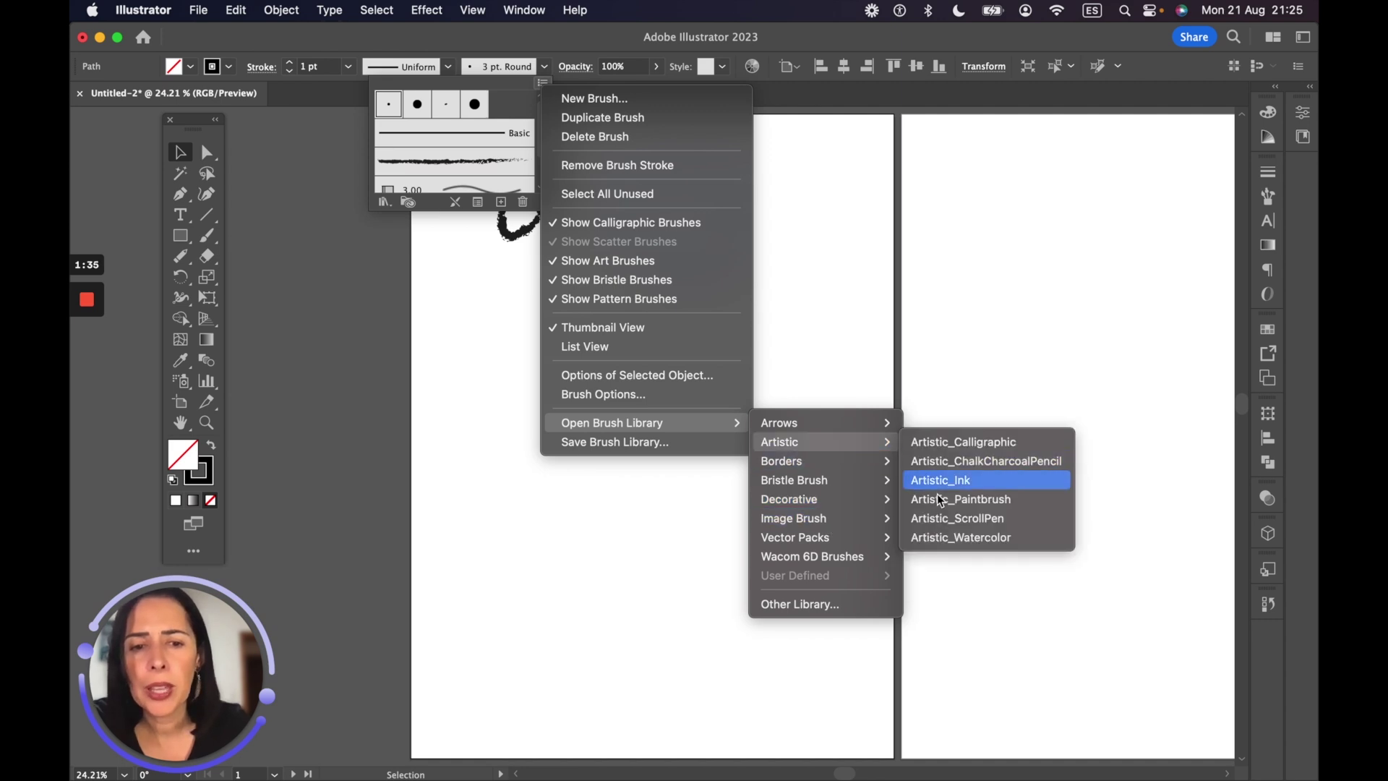
click(940, 526)
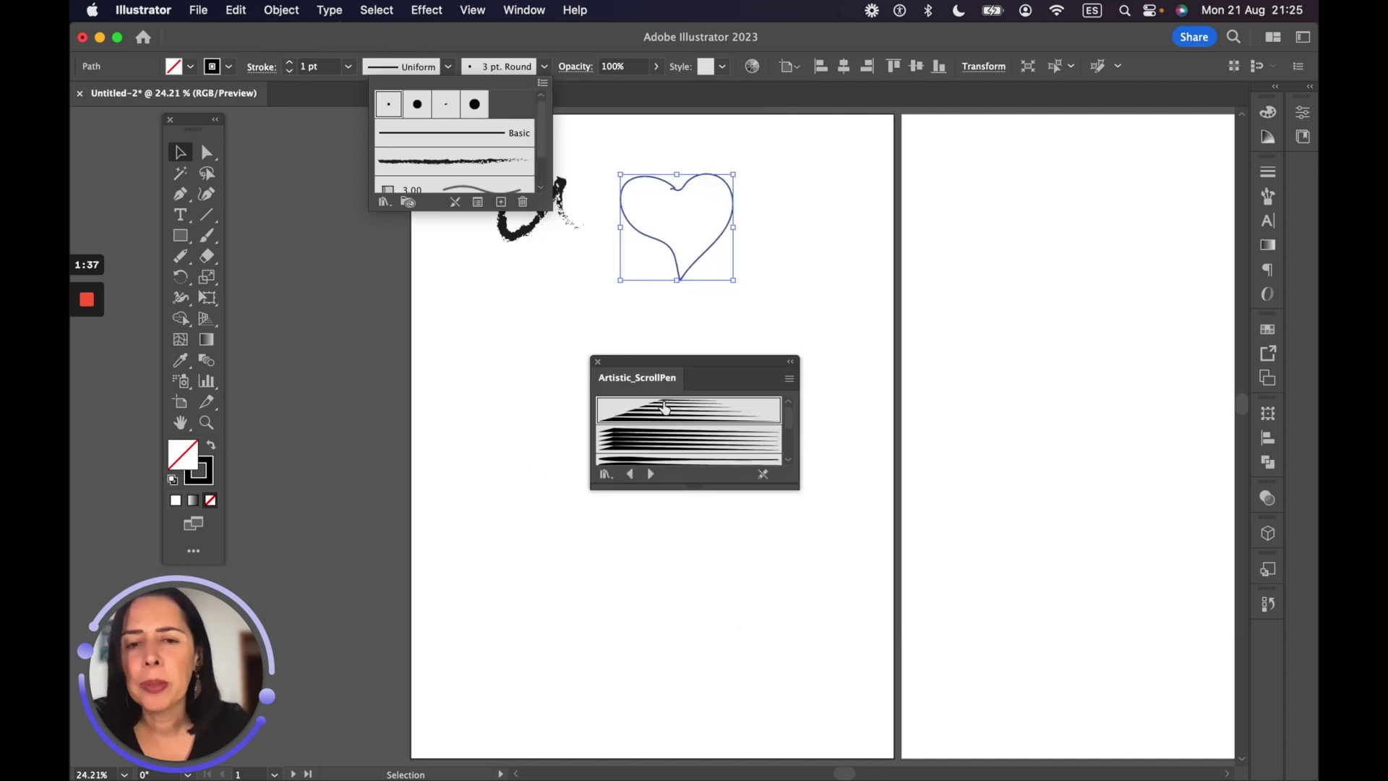
click(666, 408)
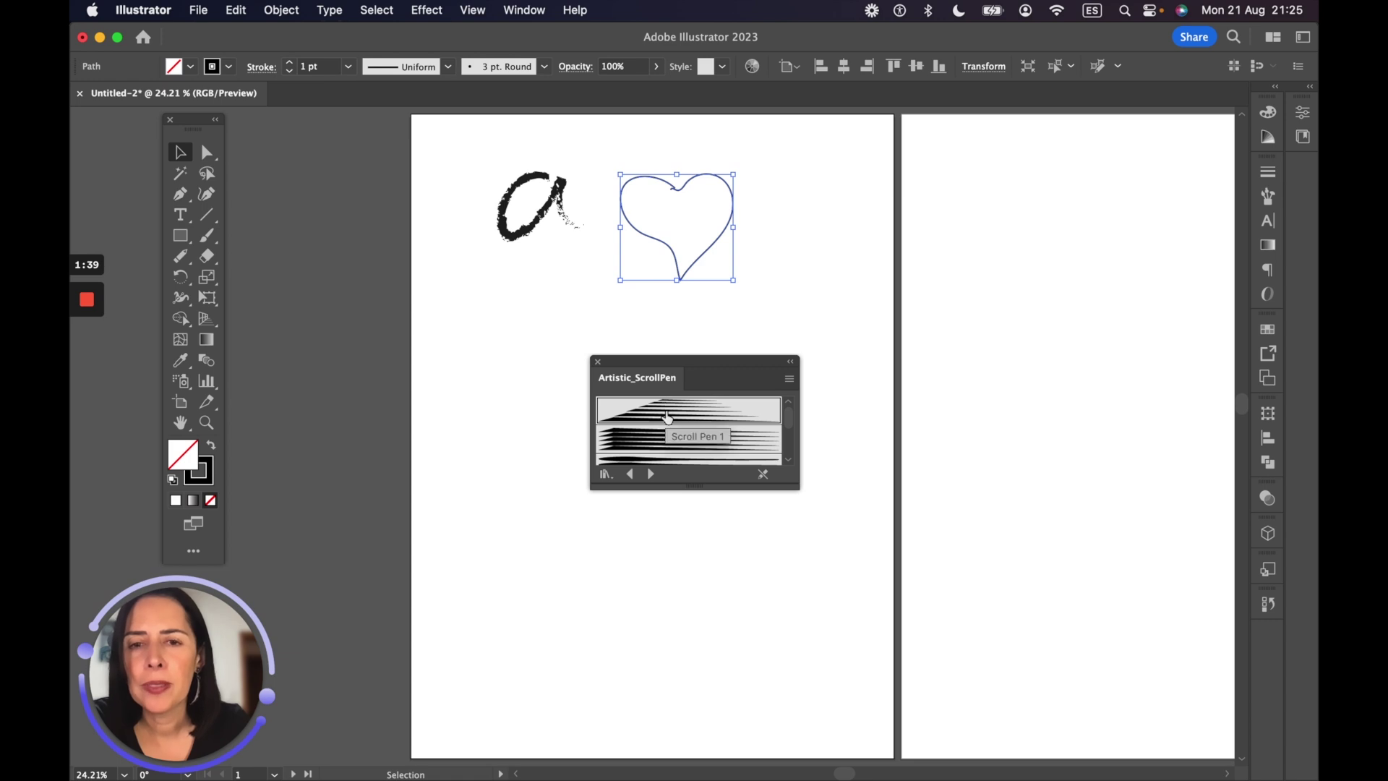
click(665, 412)
click(806, 310)
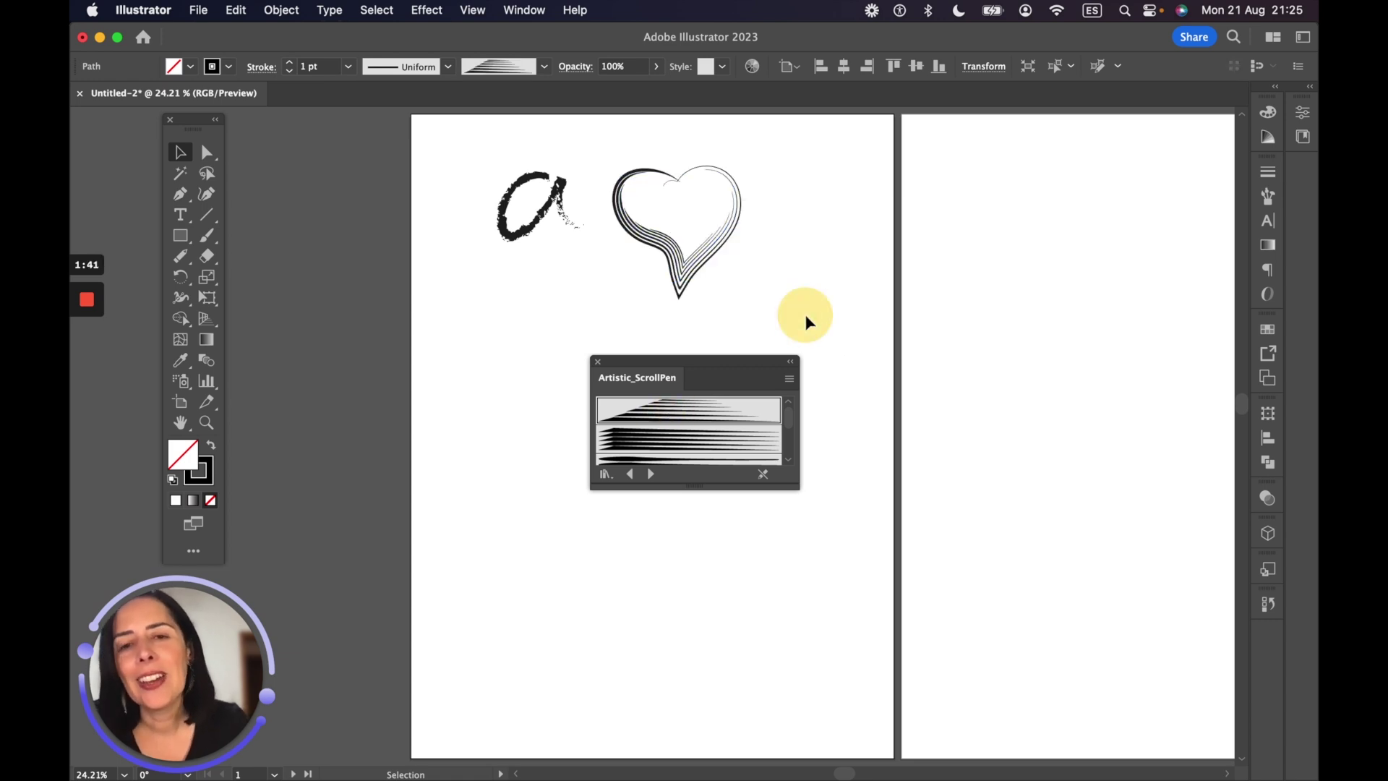
Close the brush library and delete the surplus anchor points at the heart's upper centre notch
scroll(723, 253, down, 1)
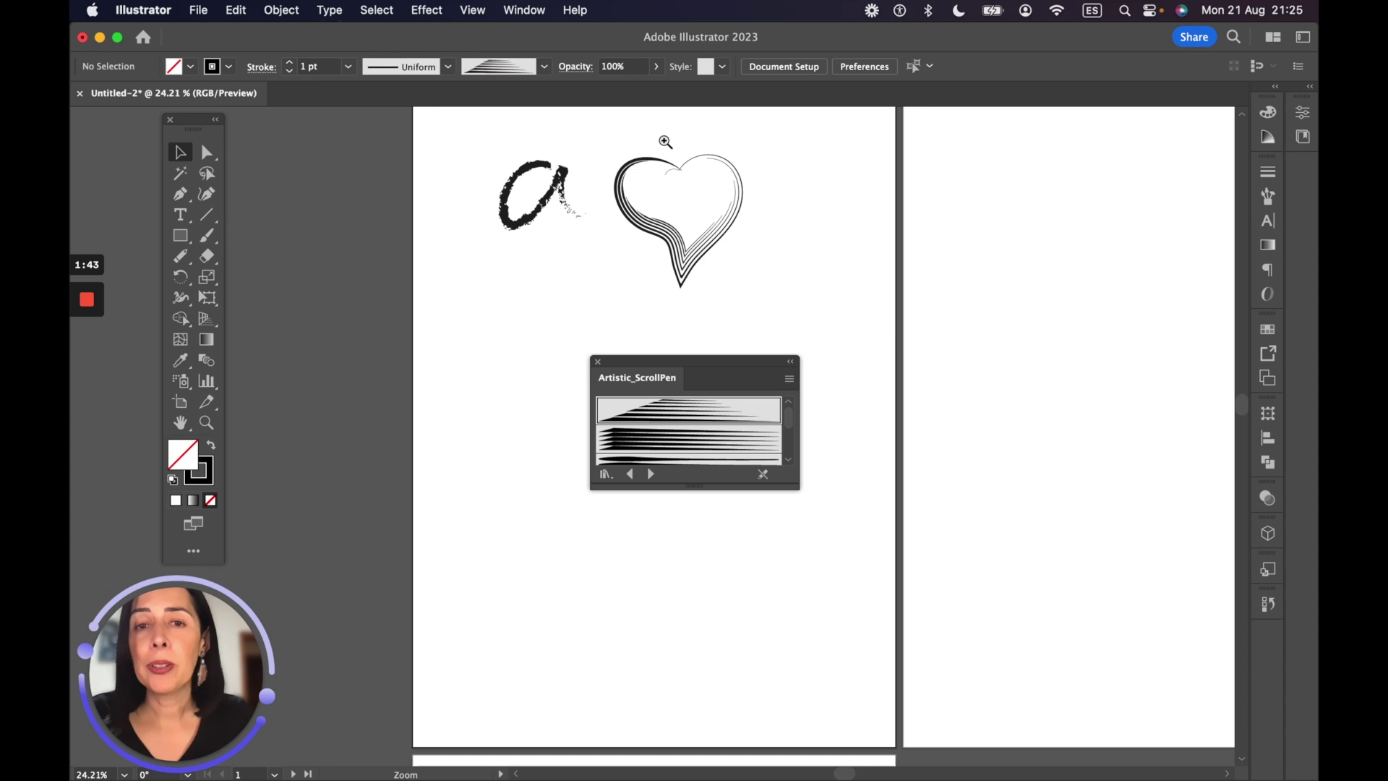
scroll(674, 146, up, 5)
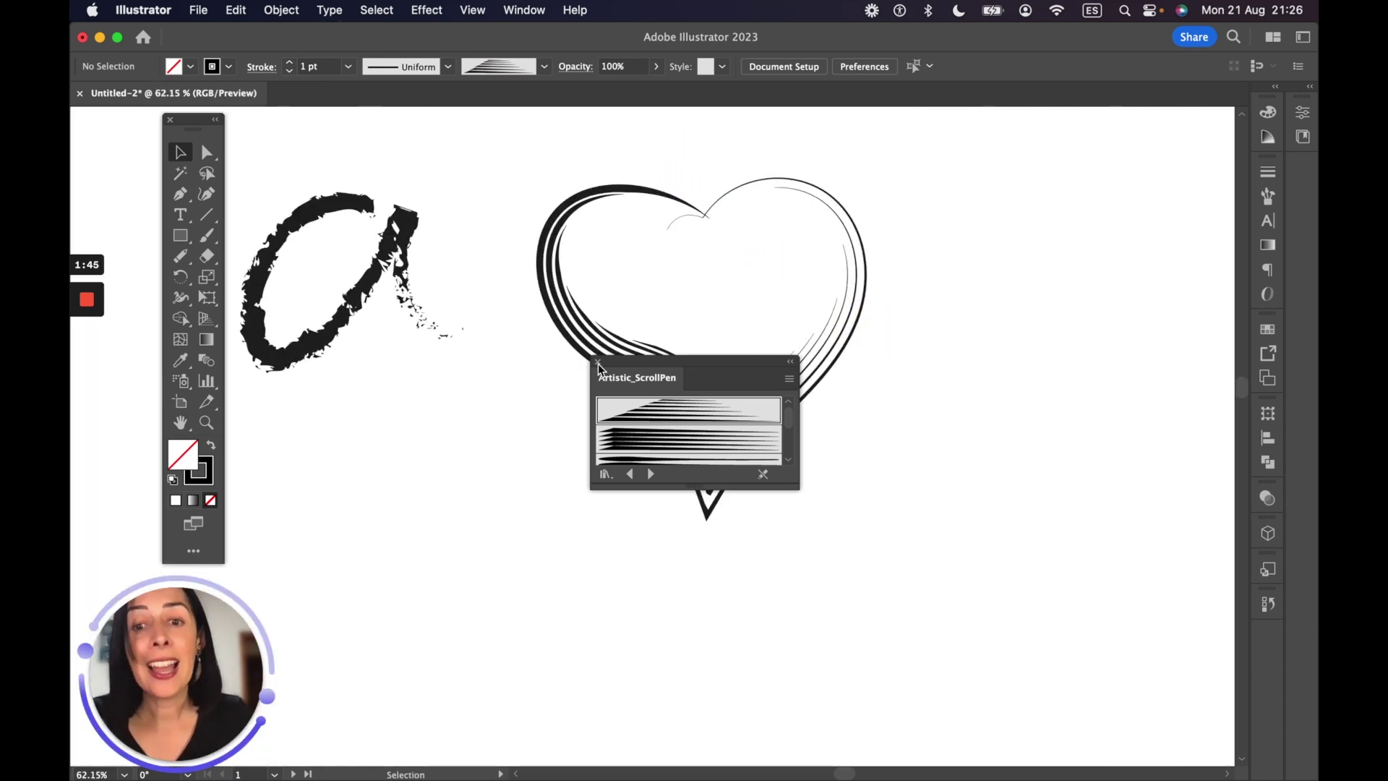
click(598, 363)
click(206, 152)
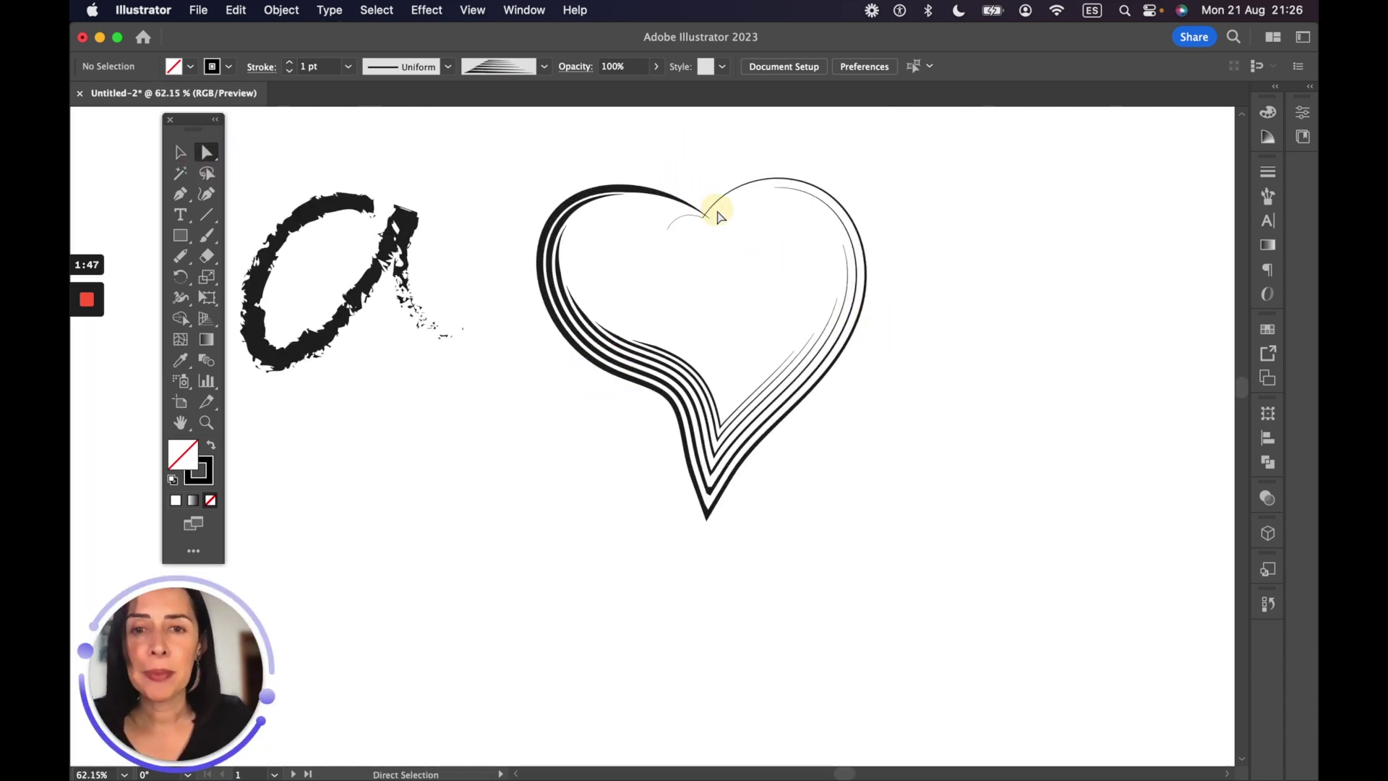
click(692, 235)
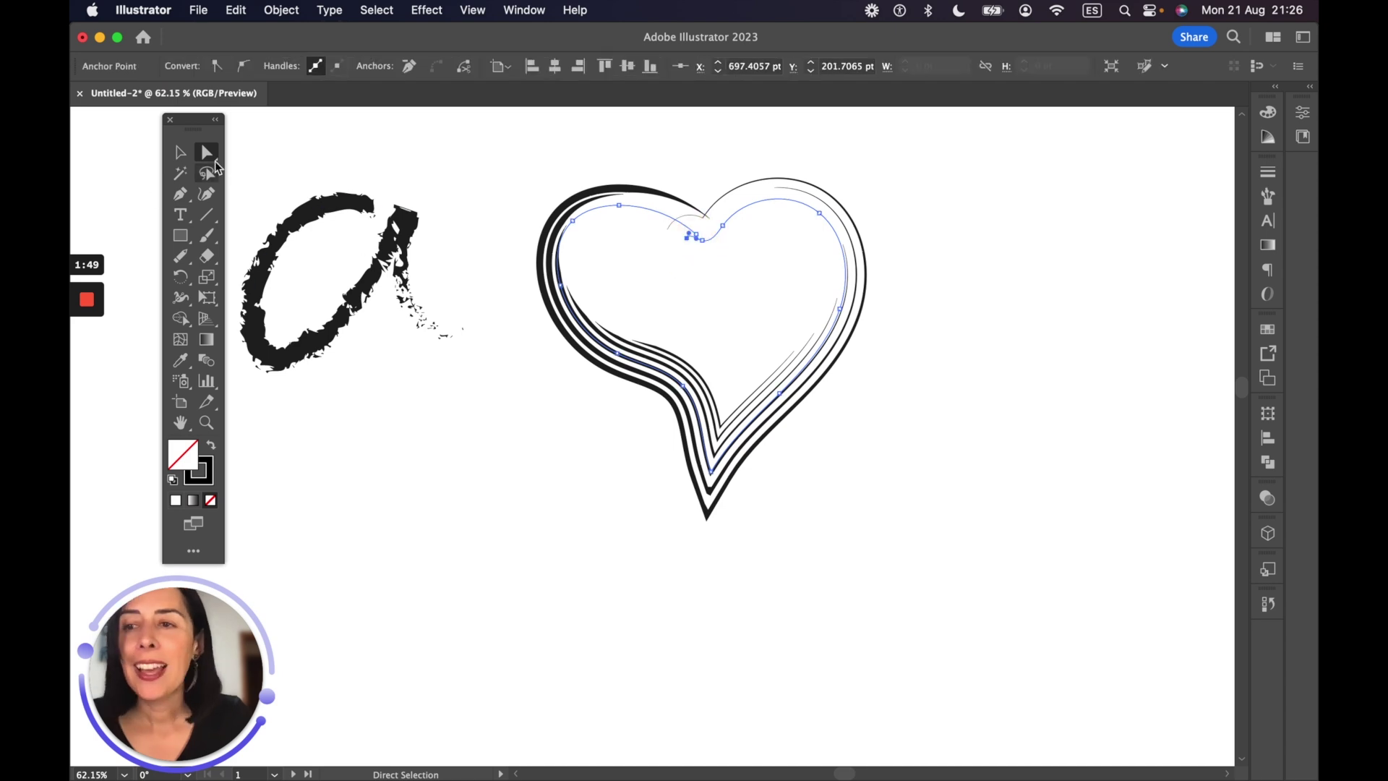
drag(181, 195, 243, 241)
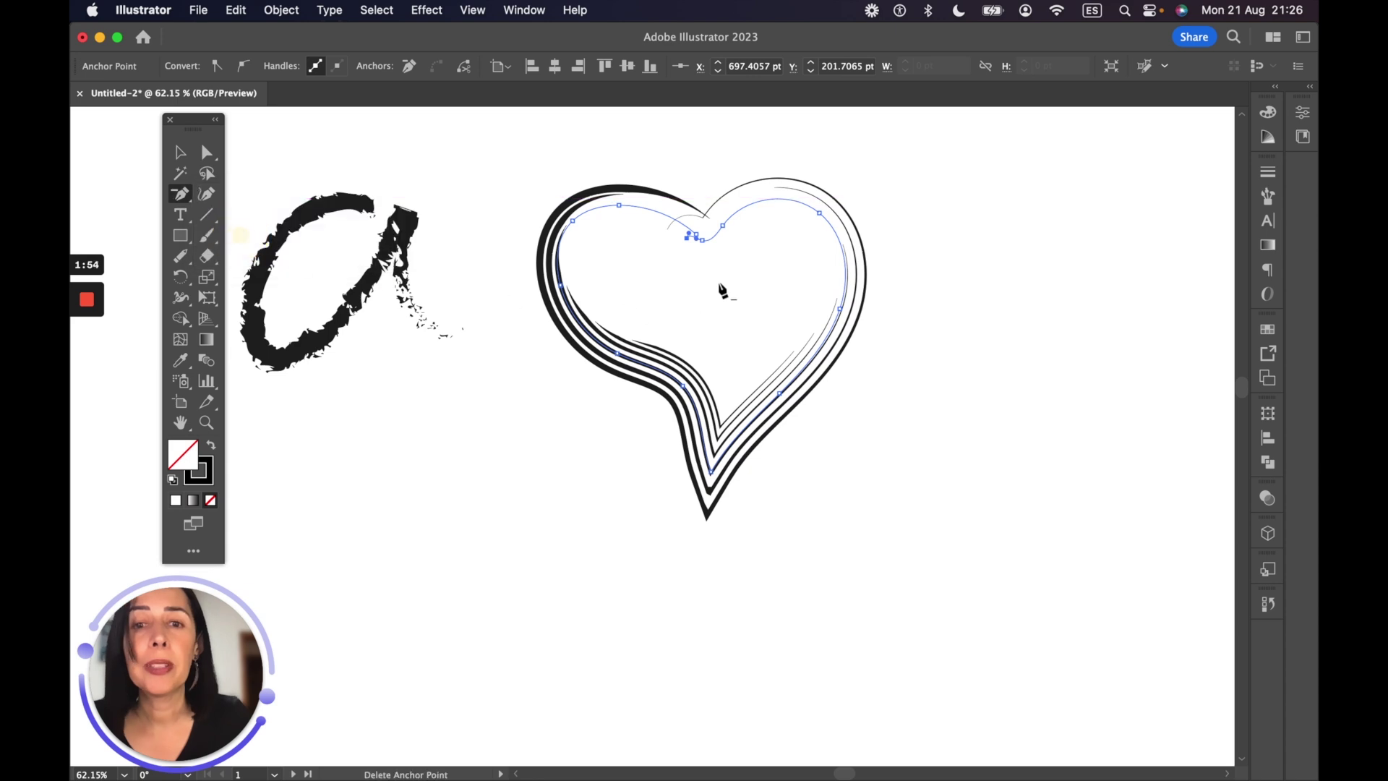
click(694, 234)
click(721, 231)
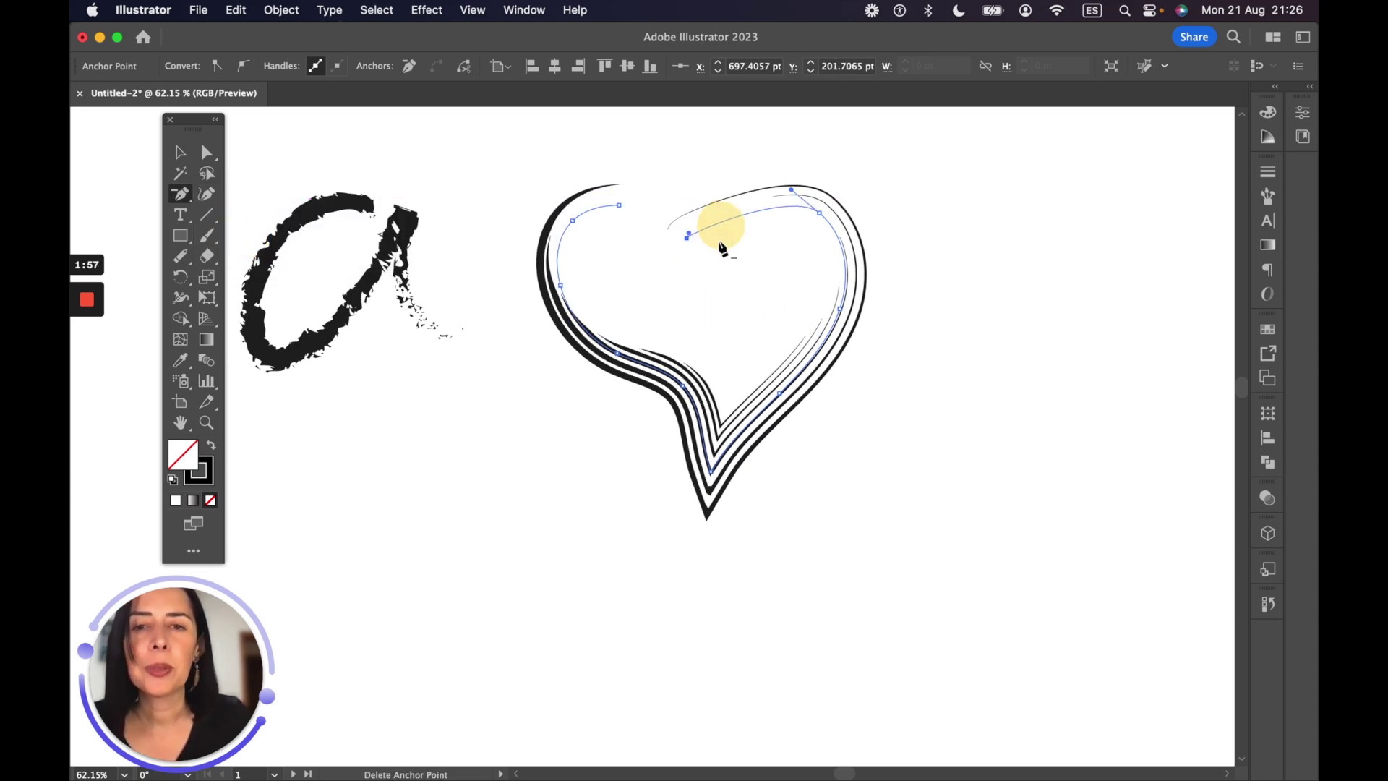
Move the heart path's open end anchor on the left lobe about 17 pt right and 2 pt down, then deselect
click(206, 152)
click(618, 208)
click(618, 208)
mouse_move(647, 206)
mouse_down()
mouse_move(657, 225)
mouse_move(633, 208)
mouse_up()
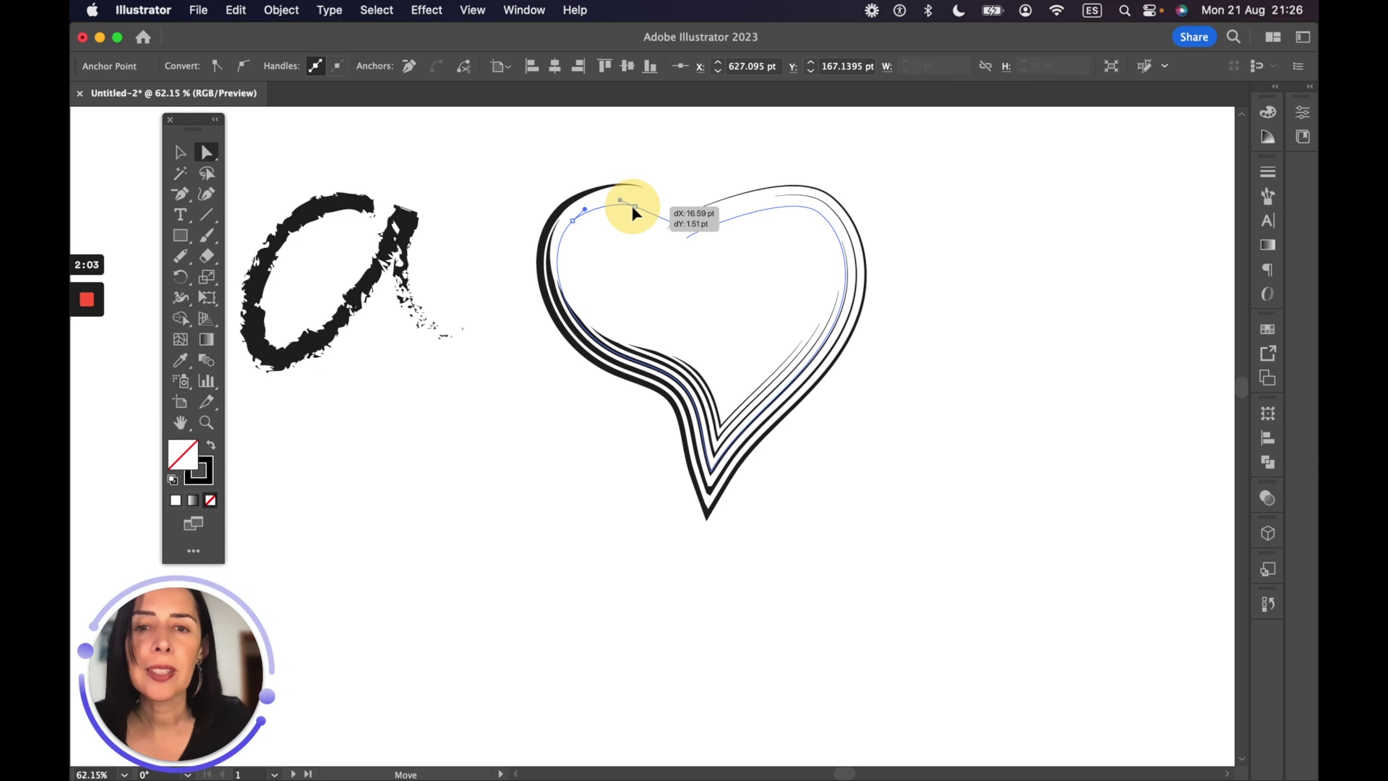
click(730, 276)
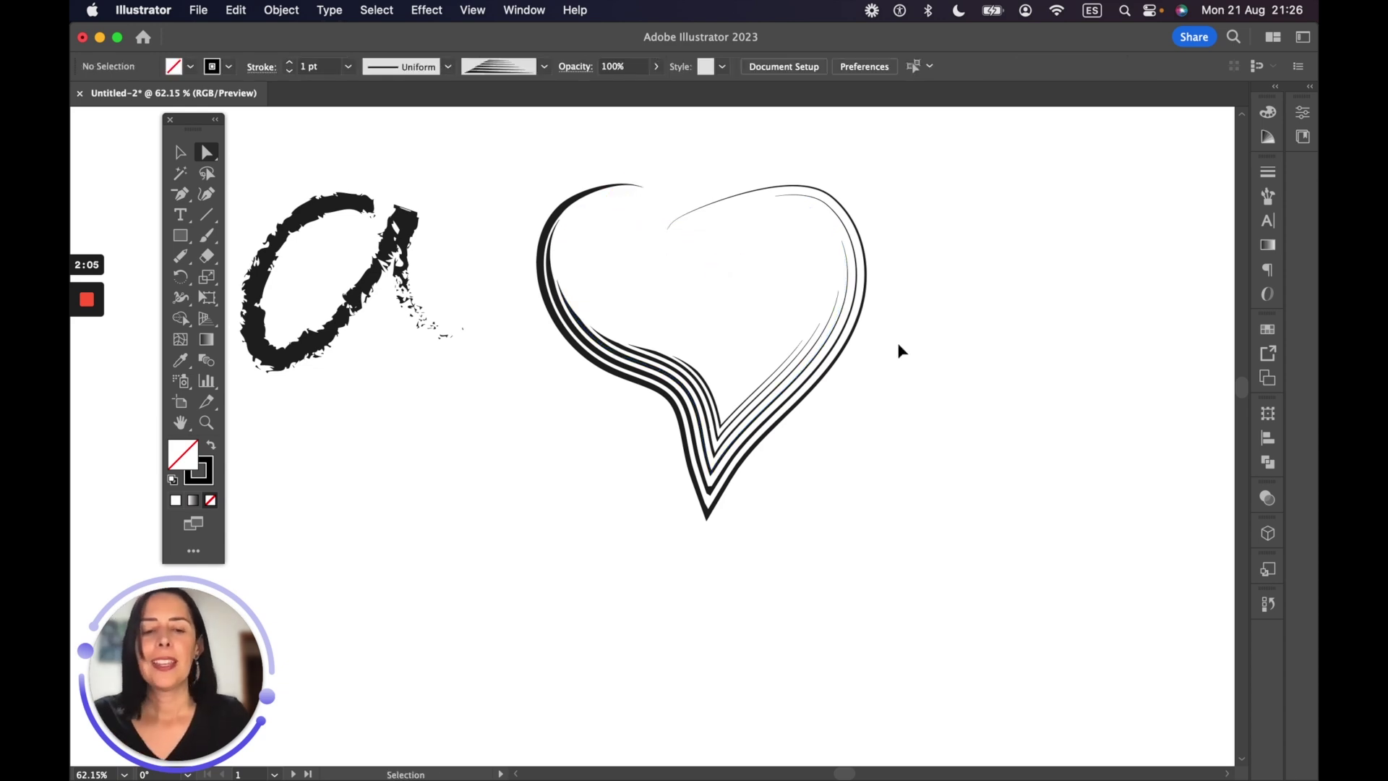
Paint a thick wavy stroke across the first artboard below the letter and heart using the Blob Brush at 64 pt size
key(super+0)
click(213, 247)
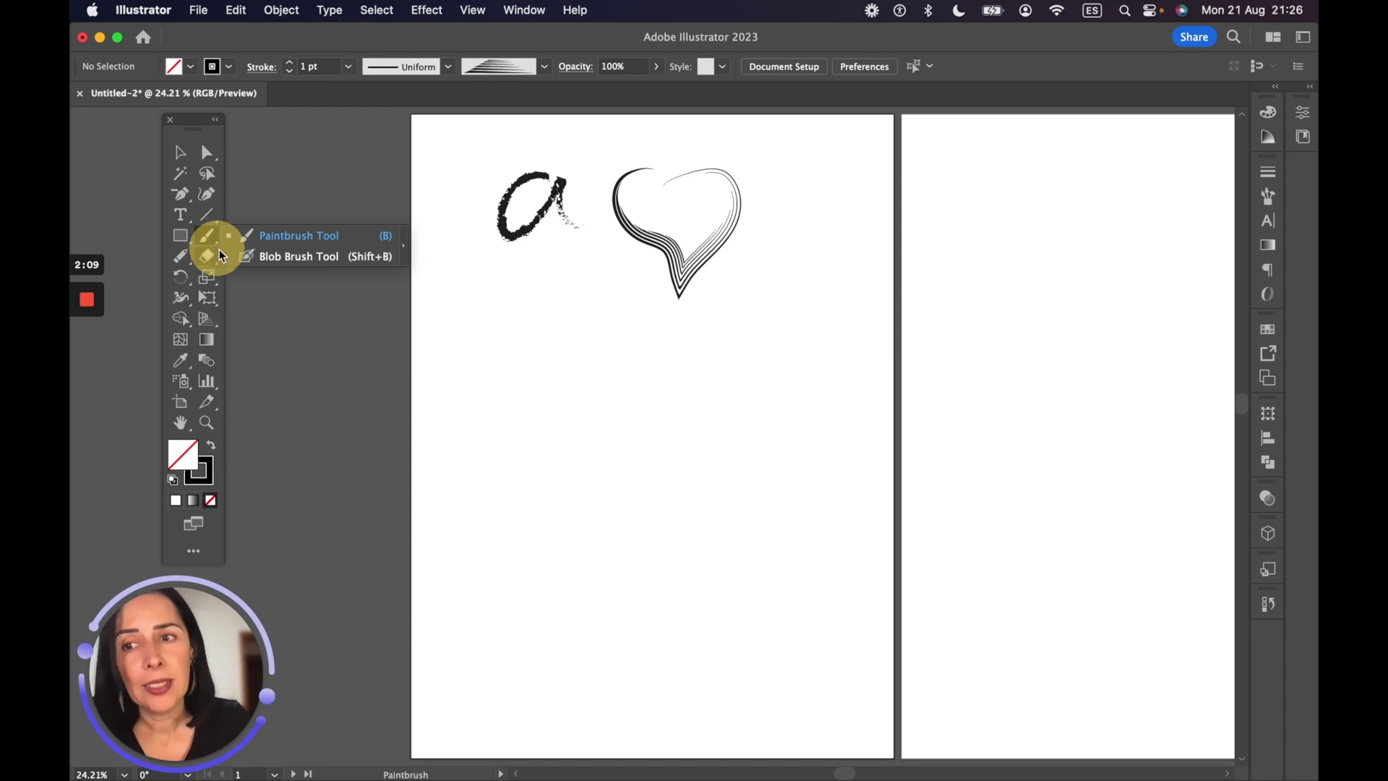
click(304, 255)
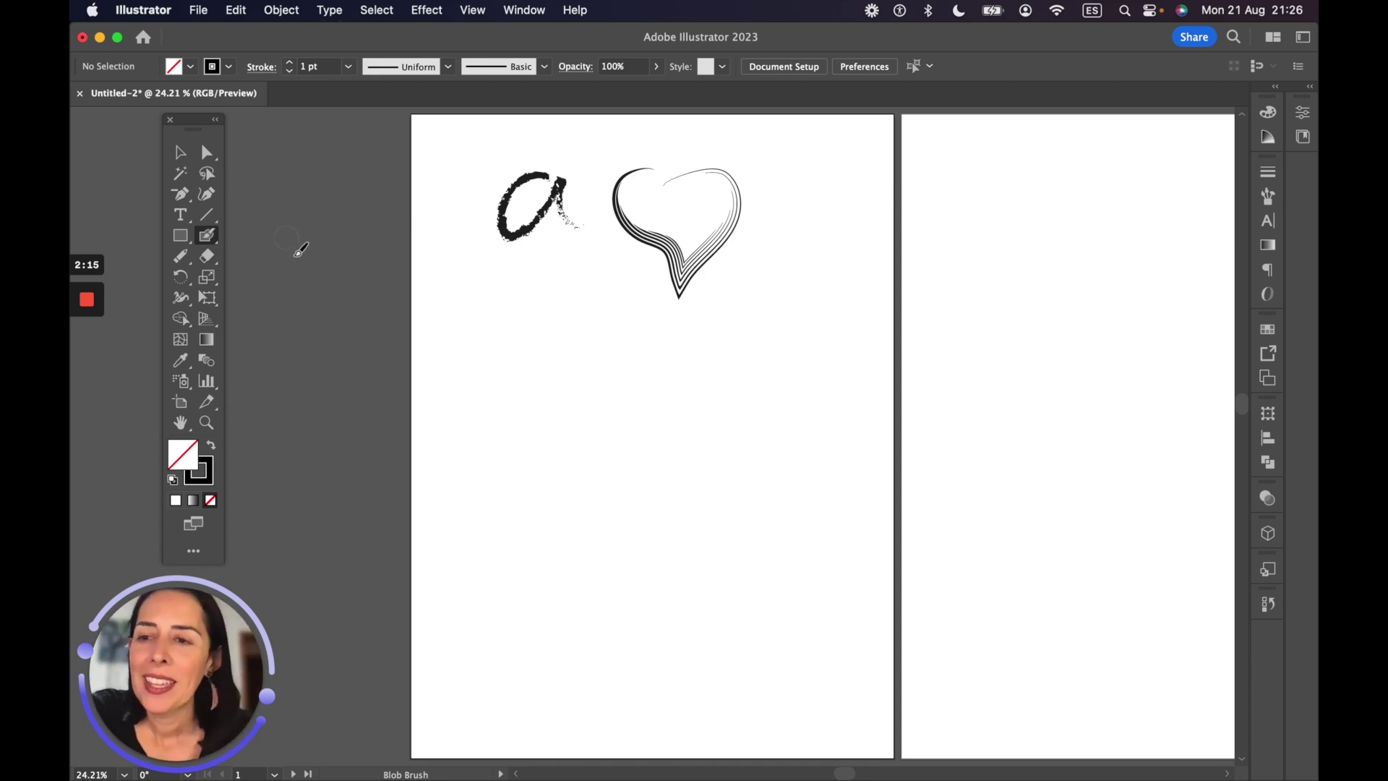
click(202, 234)
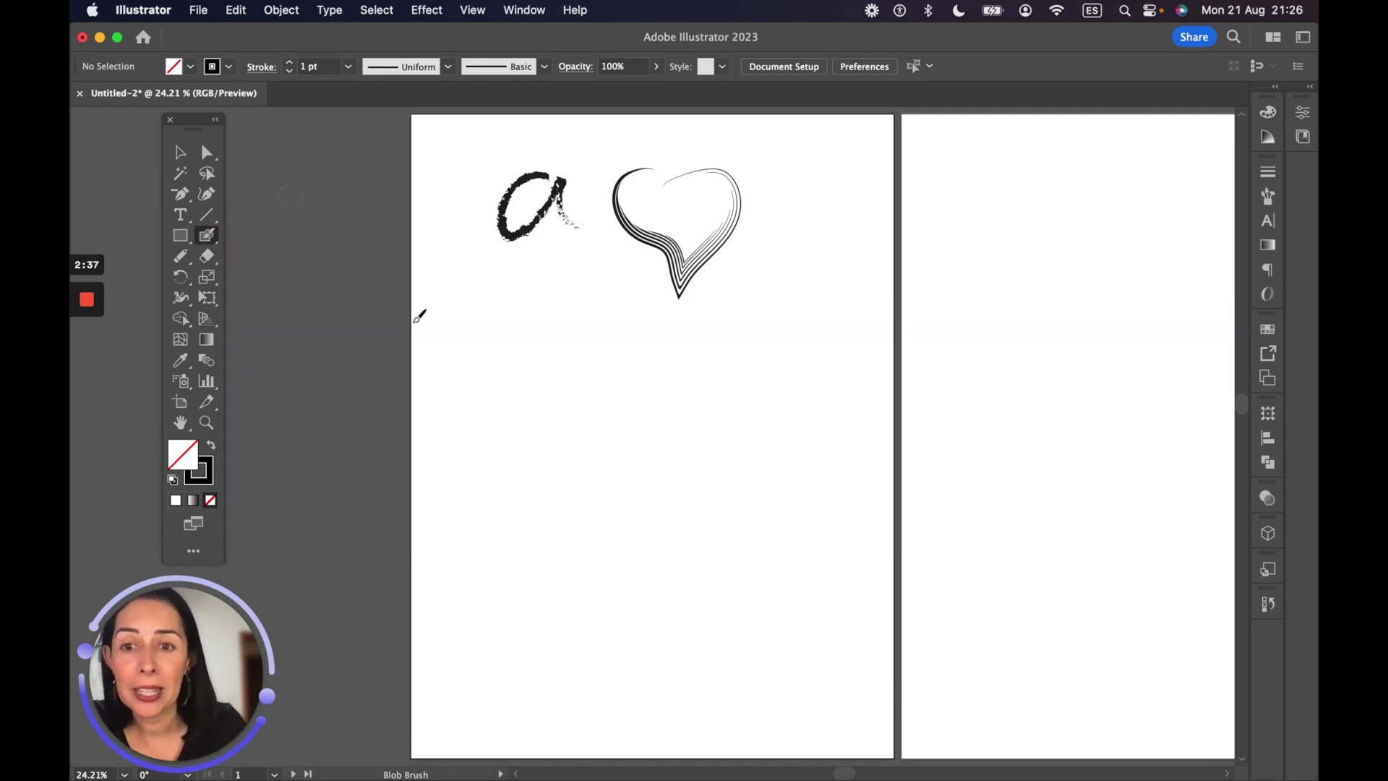
double_click(207, 236)
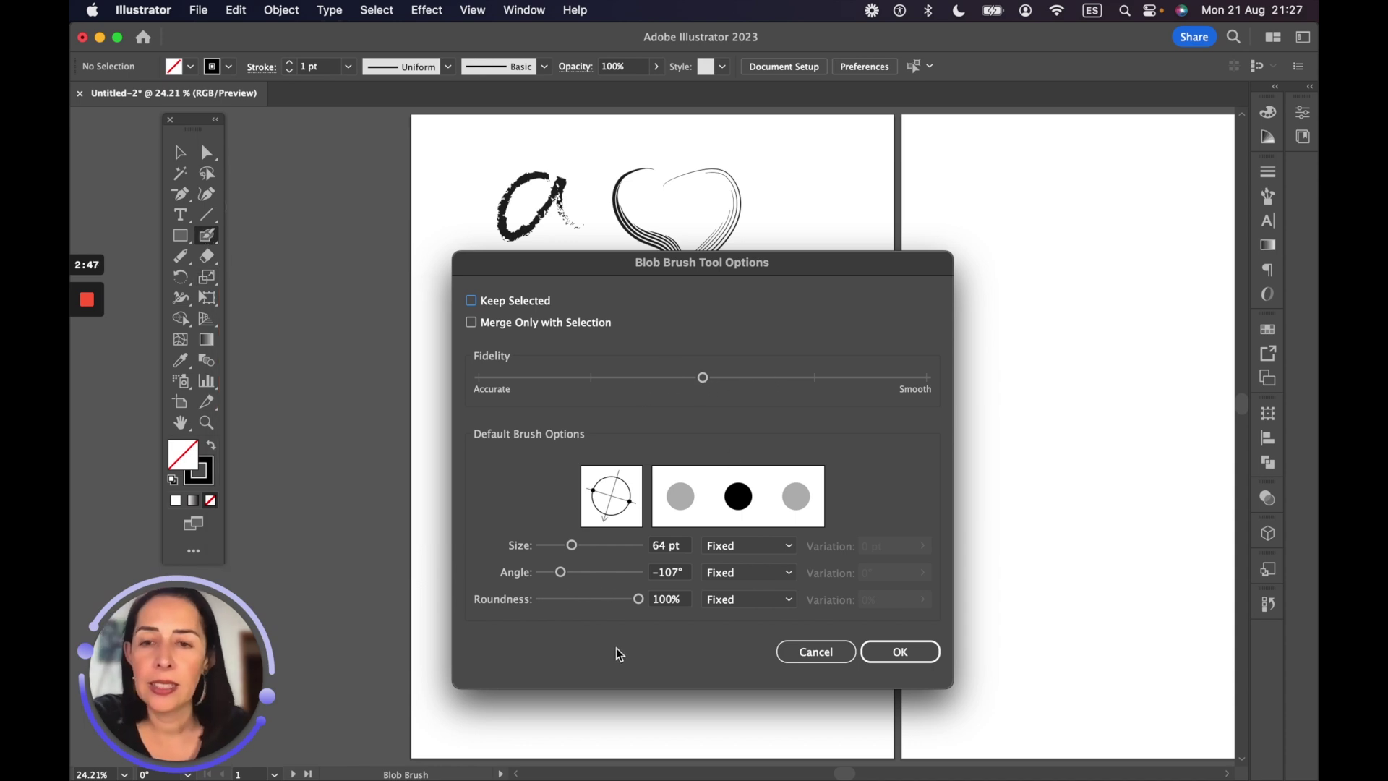
click(900, 651)
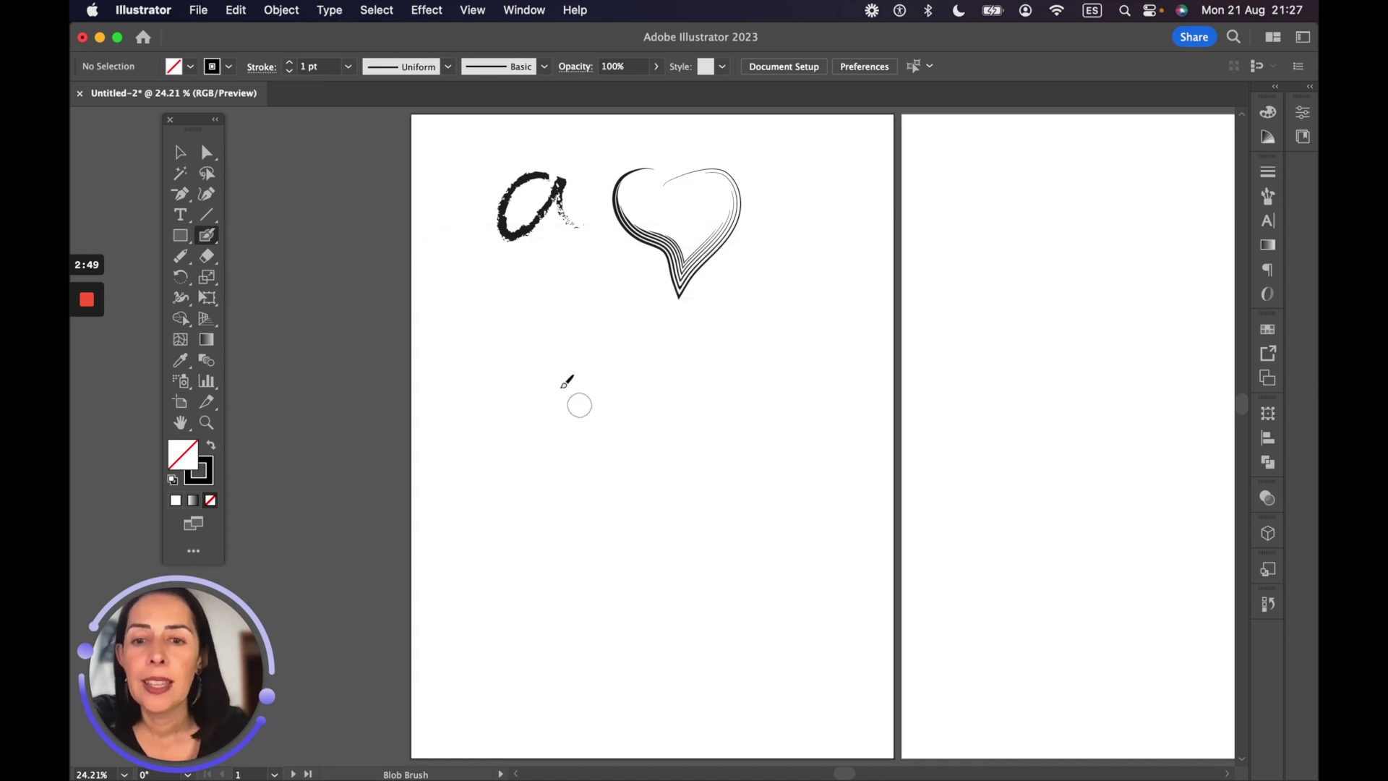
mouse_move(477, 400)
mouse_down()
mouse_move(515, 363)
mouse_move(563, 422)
mouse_move(605, 399)
mouse_move(629, 359)
mouse_move(679, 365)
mouse_move(707, 407)
mouse_move(747, 396)
mouse_move(787, 351)
mouse_move(830, 358)
mouse_move(871, 425)
mouse_up()
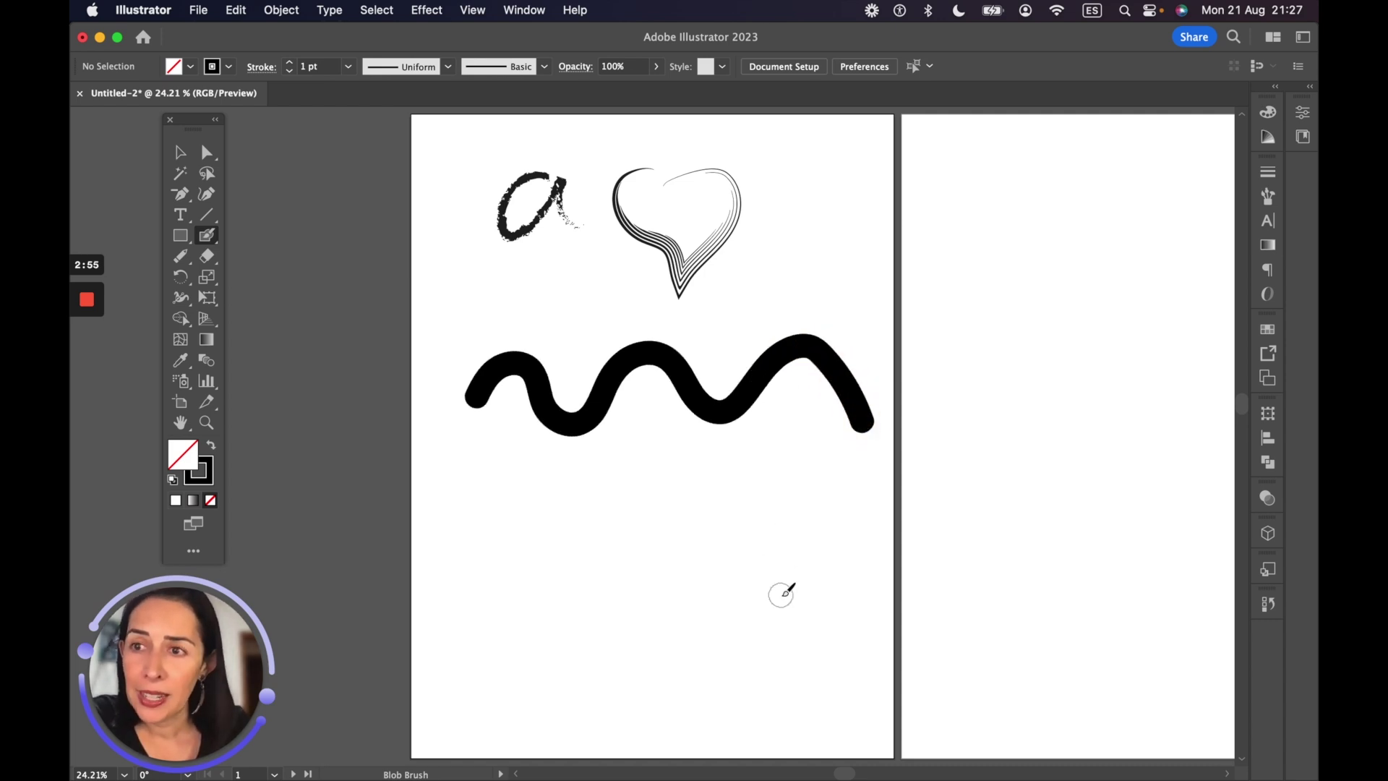
Select the wavy Blob Brush stroke and check its contour in Outline view, returning to the normal preview
click(180, 152)
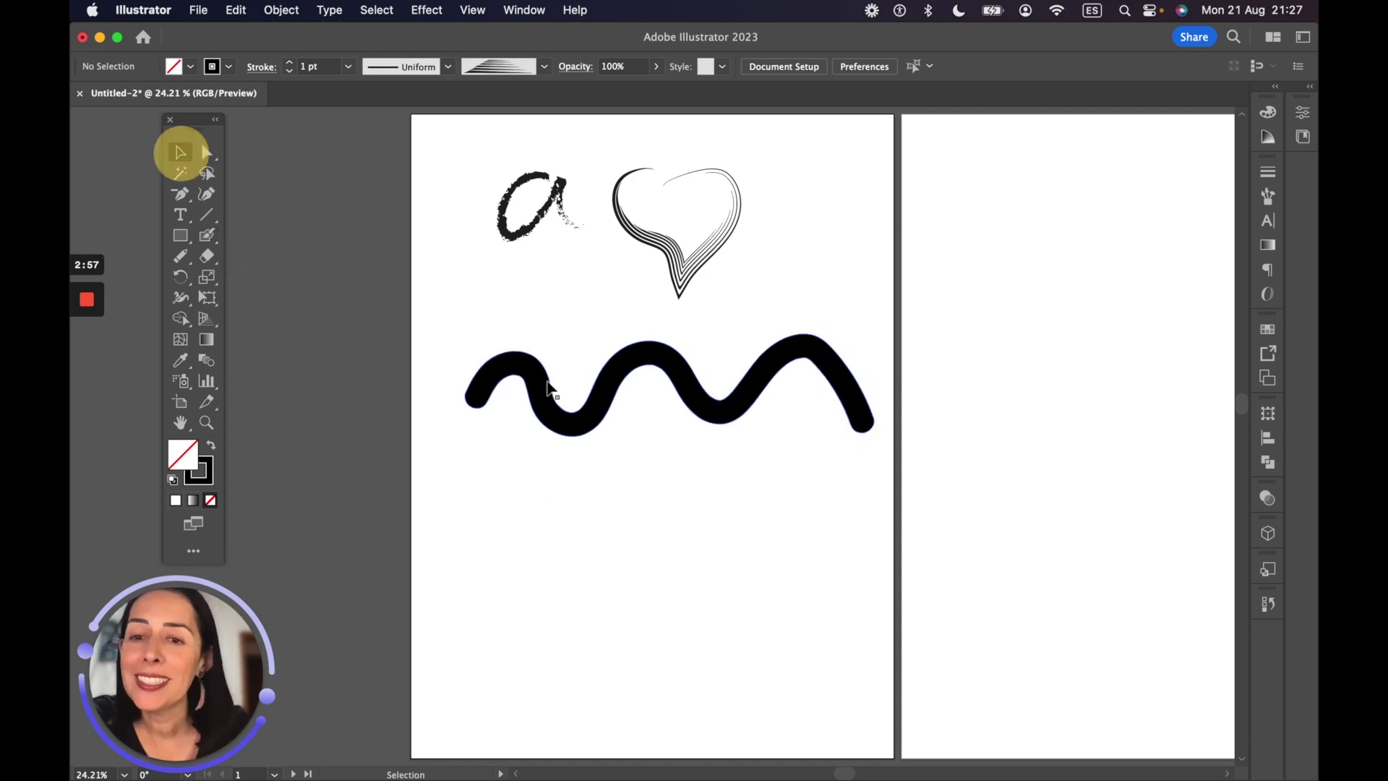
click(547, 390)
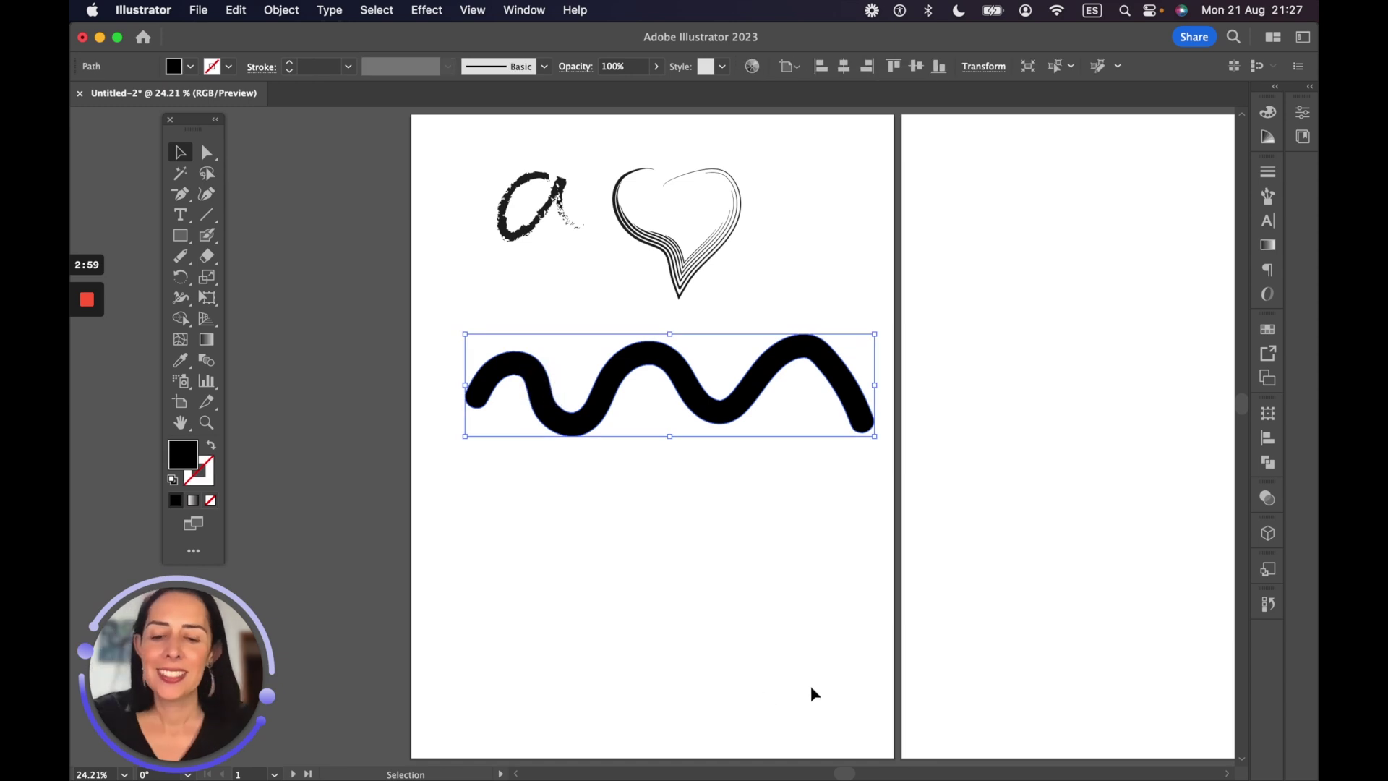
key(super+y)
key(super+y)
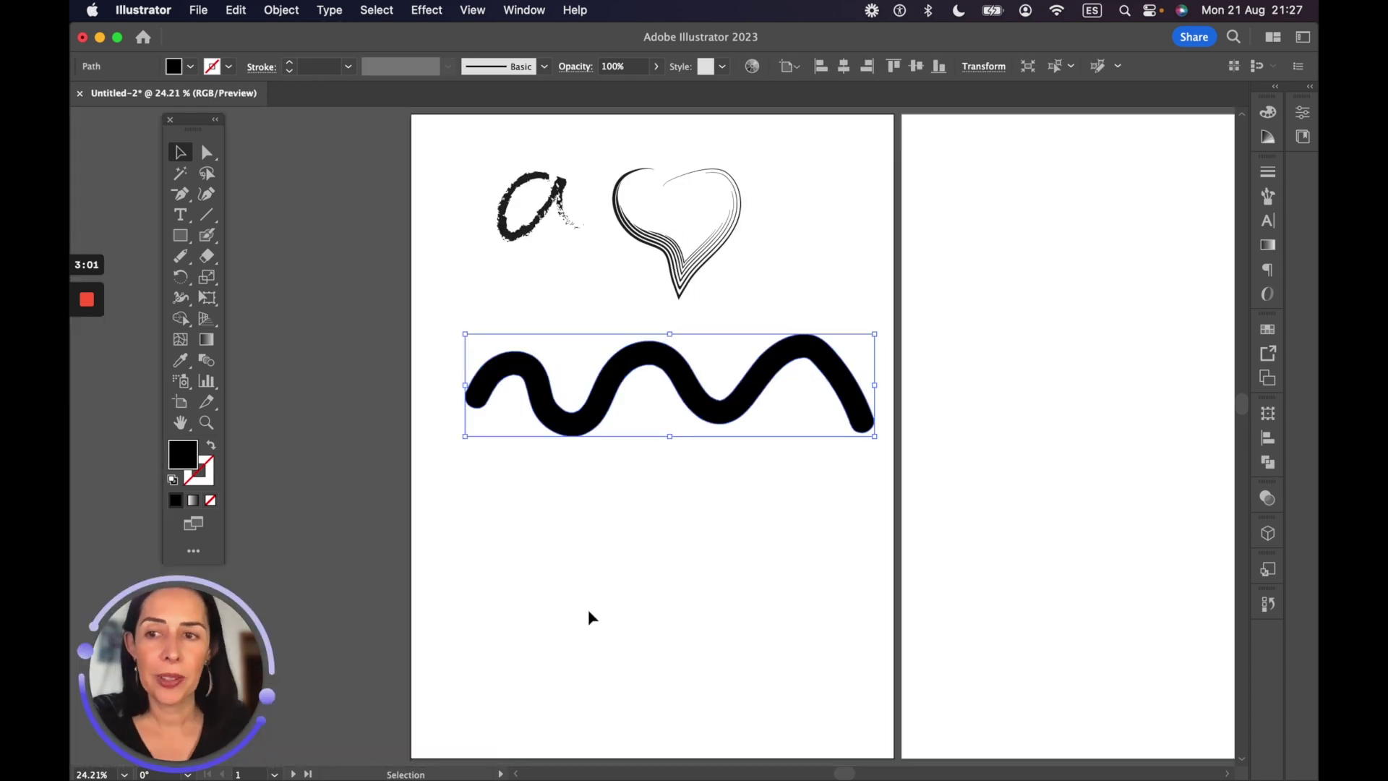
Paint two vertical Blob Brush strokes across the valleys of the wavy shape and inspect the merged shape in Outline view
click(207, 235)
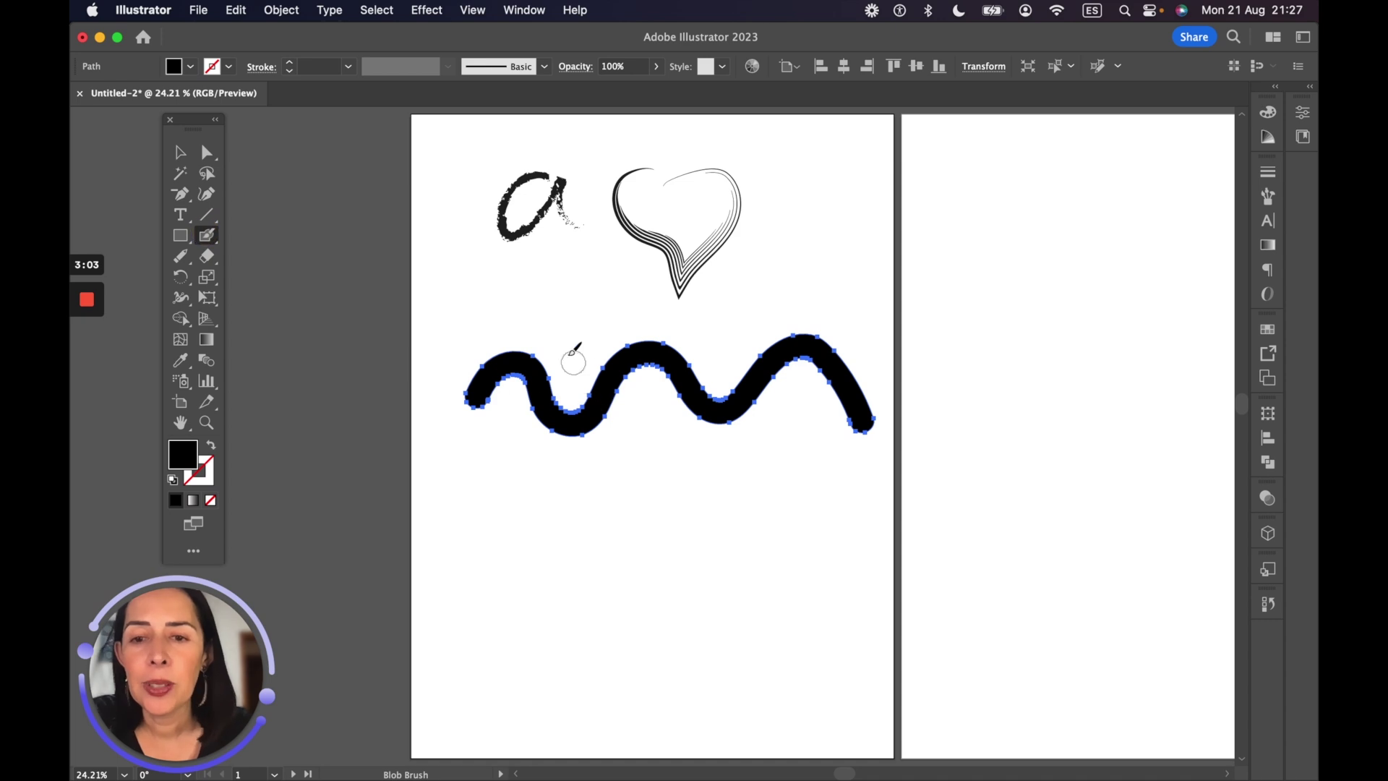
drag(567, 354, 571, 479)
drag(712, 341, 716, 488)
click(180, 152)
click(658, 366)
key(super+y)
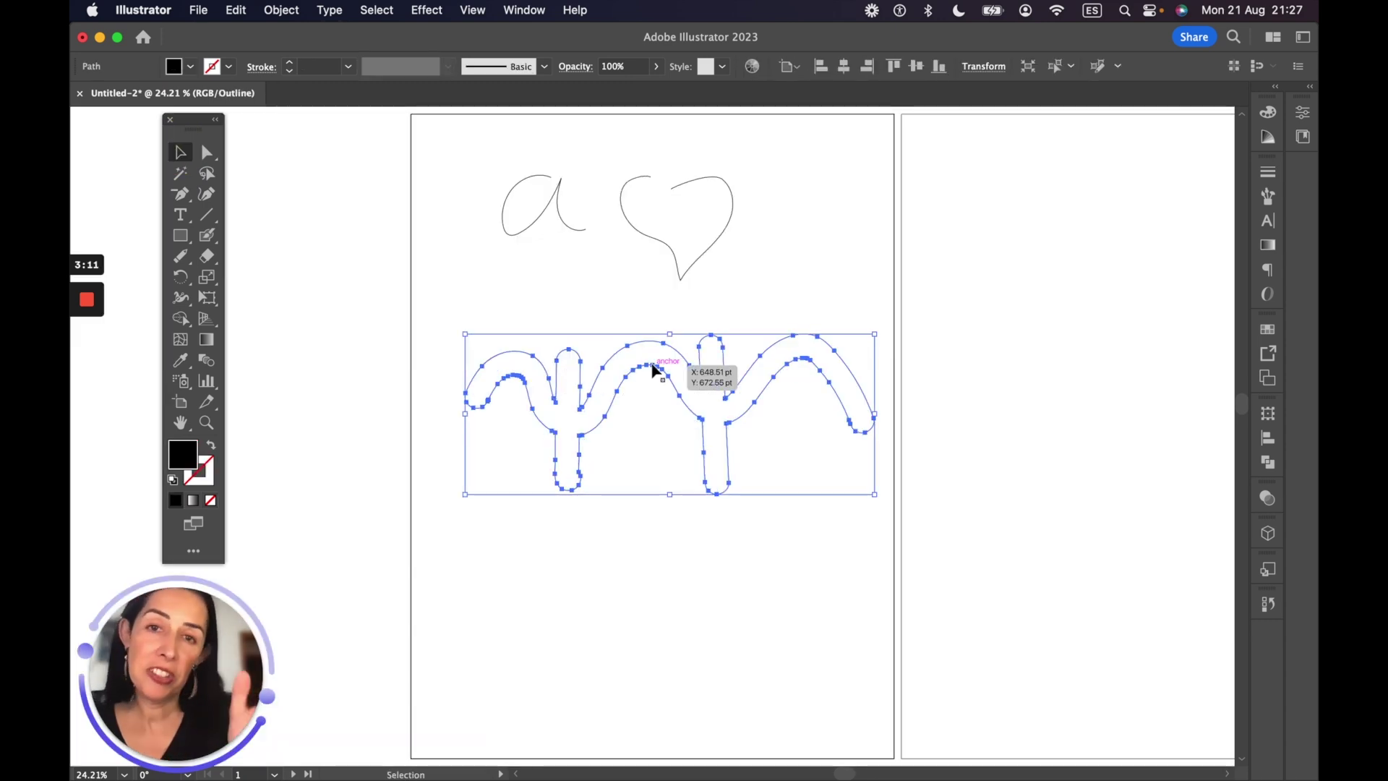
key(super+y)
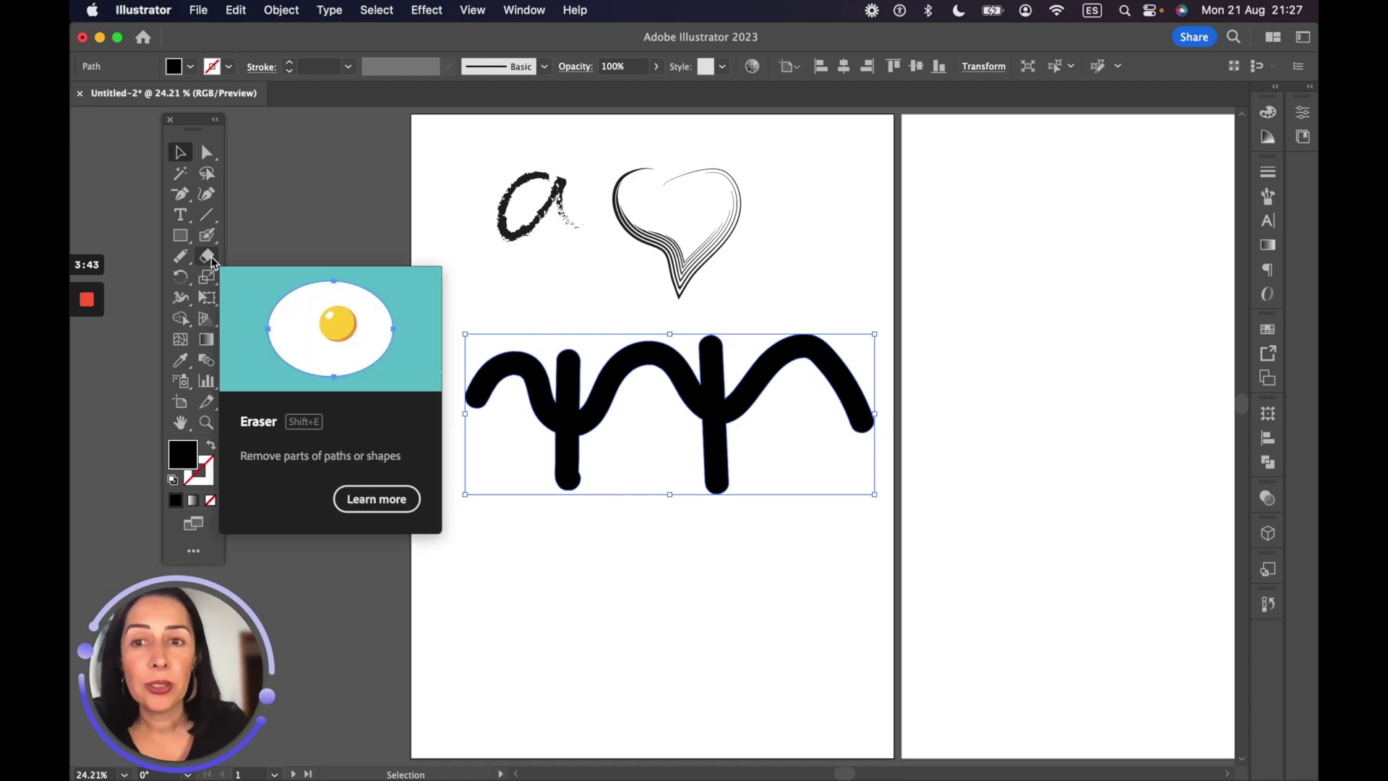
Draw a downward-pointing triangle, a circle and a small square below the wavy shape with the Shaper tool
drag(183, 259, 244, 261)
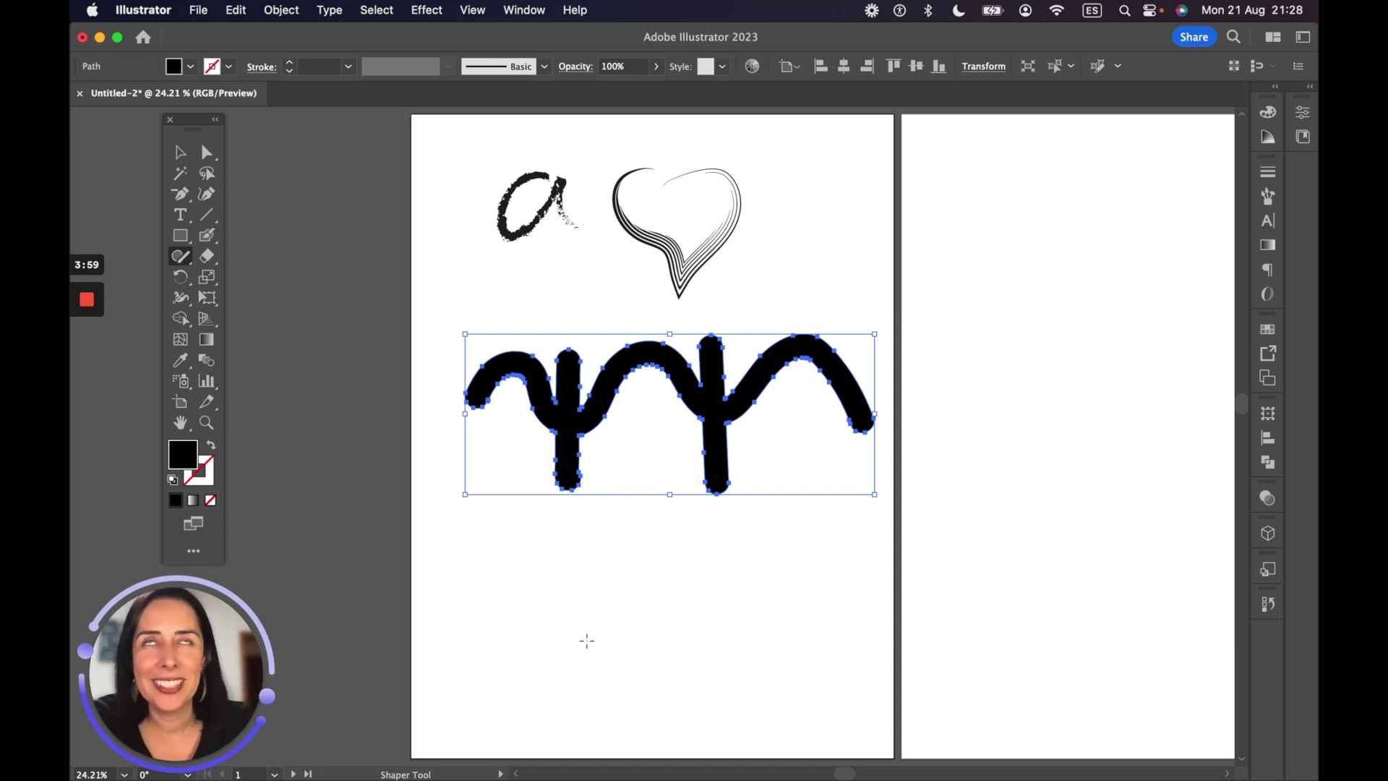
mouse_move(487, 571)
mouse_down()
mouse_move(511, 707)
mouse_move(539, 665)
mouse_move(699, 571)
mouse_move(470, 570)
mouse_up()
mouse_move(703, 579)
mouse_down()
mouse_move(670, 673)
mouse_move(755, 697)
mouse_move(792, 611)
mouse_move(684, 573)
mouse_up()
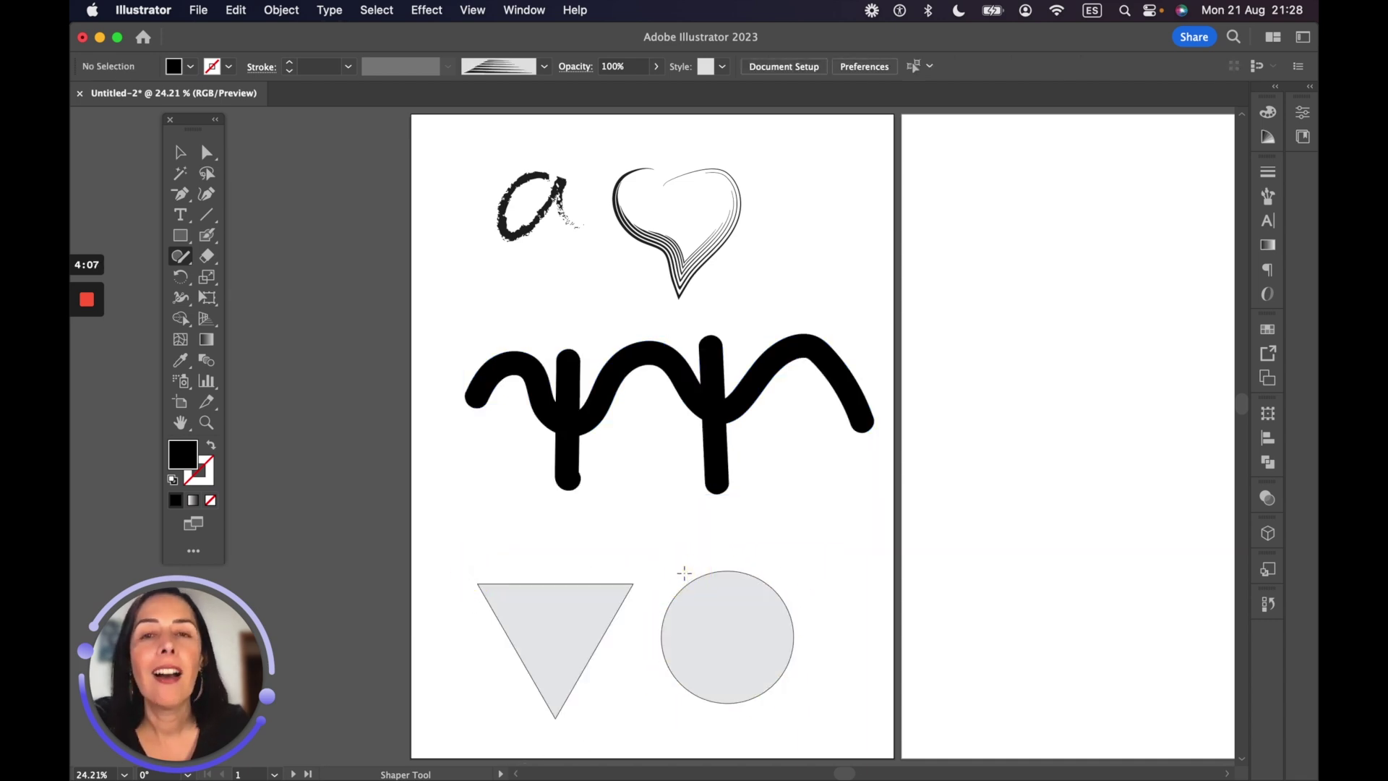
mouse_move(769, 518)
mouse_down()
mouse_move(812, 551)
mouse_move(759, 518)
mouse_up()
mouse_move(643, 516)
mouse_down()
mouse_move(660, 560)
mouse_move(687, 510)
mouse_move(669, 500)
mouse_move(650, 510)
mouse_move(656, 524)
mouse_move(646, 502)
mouse_move(633, 524)
mouse_move(670, 584)
mouse_move(726, 521)
mouse_move(692, 493)
mouse_move(669, 527)
mouse_up()
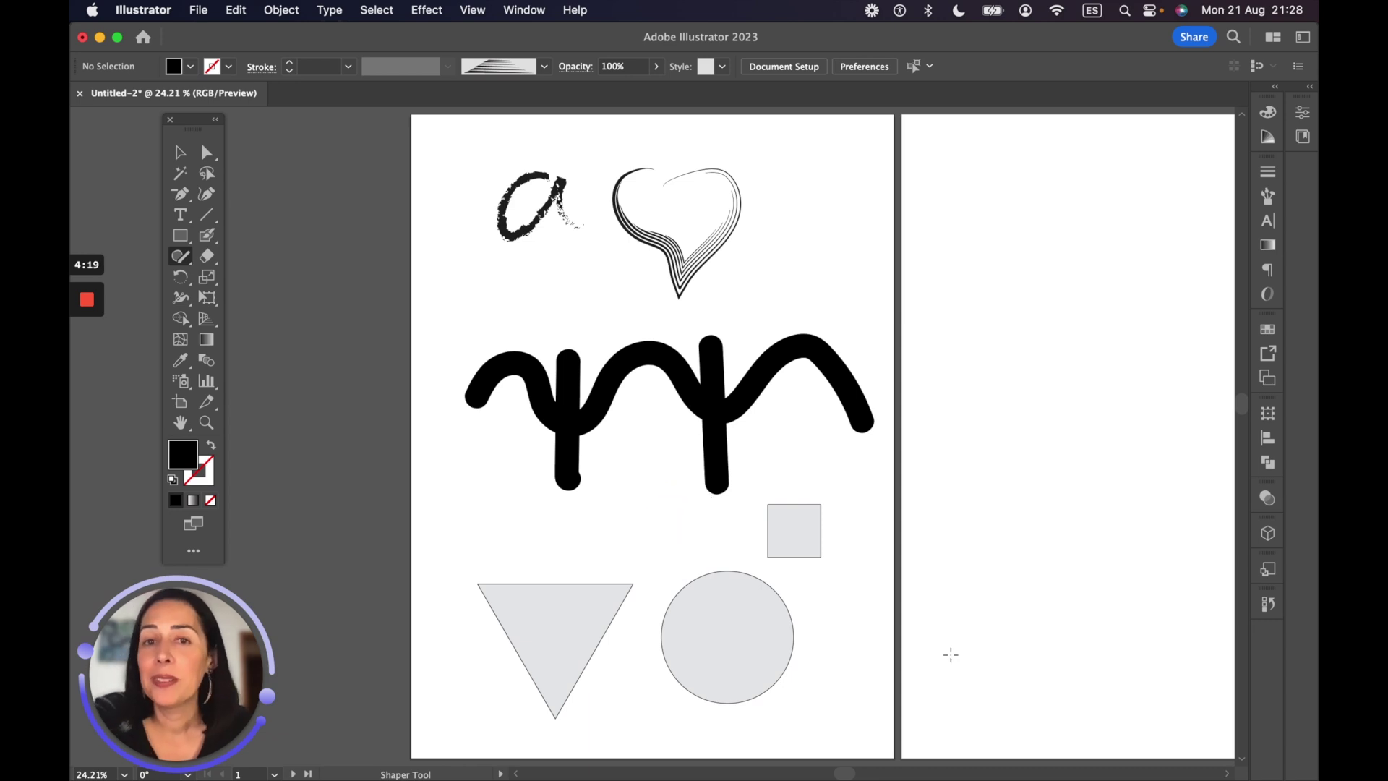
Rotate the triangle freehand slightly counterclockwise by its bounding box
click(182, 281)
drag(182, 281, 186, 288)
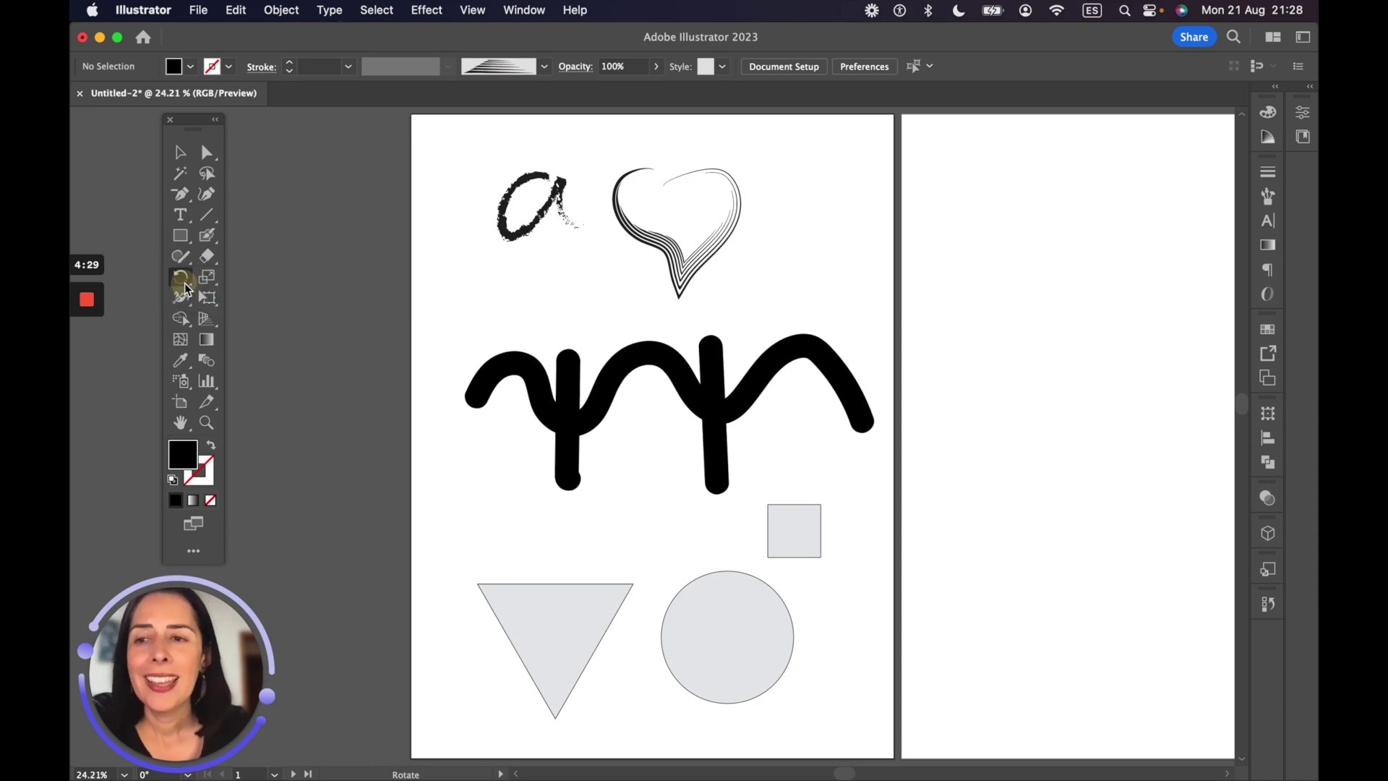
click(178, 152)
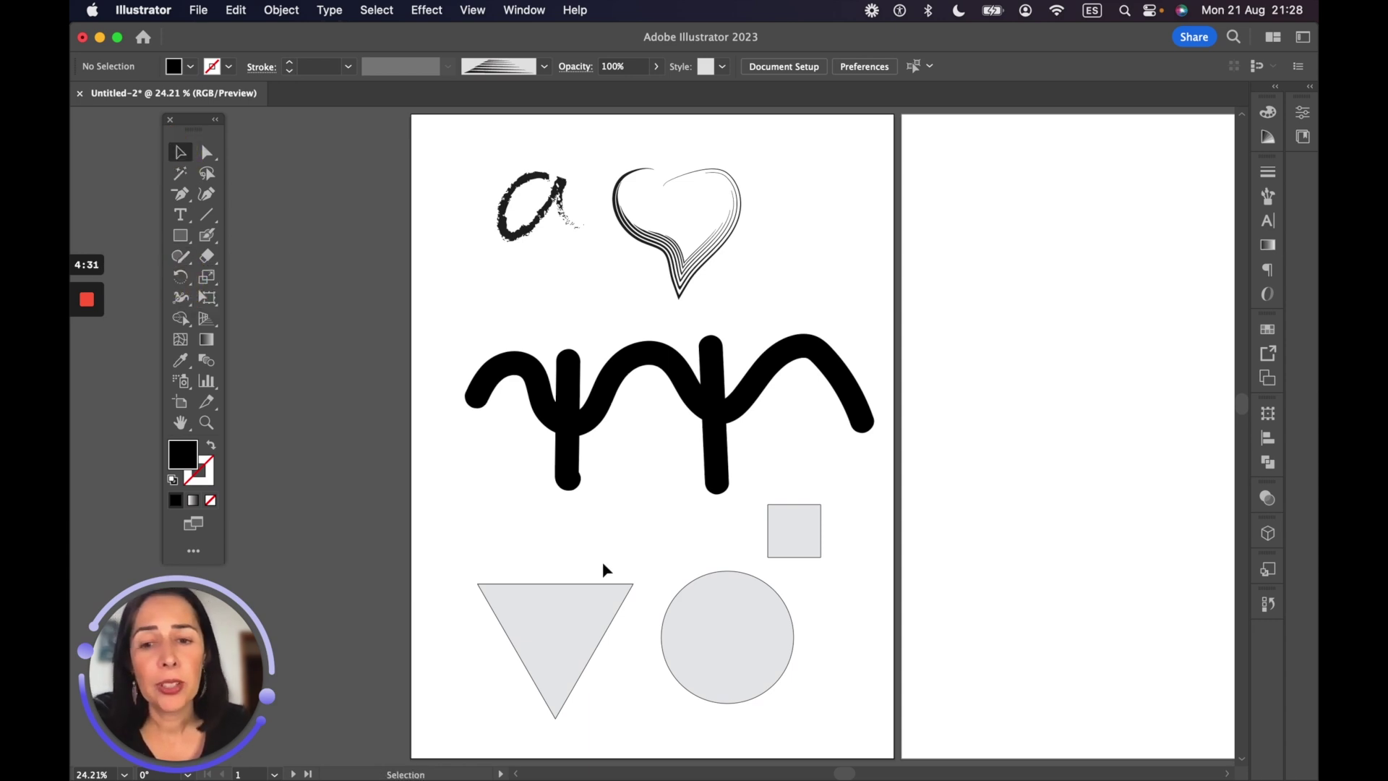
click(583, 604)
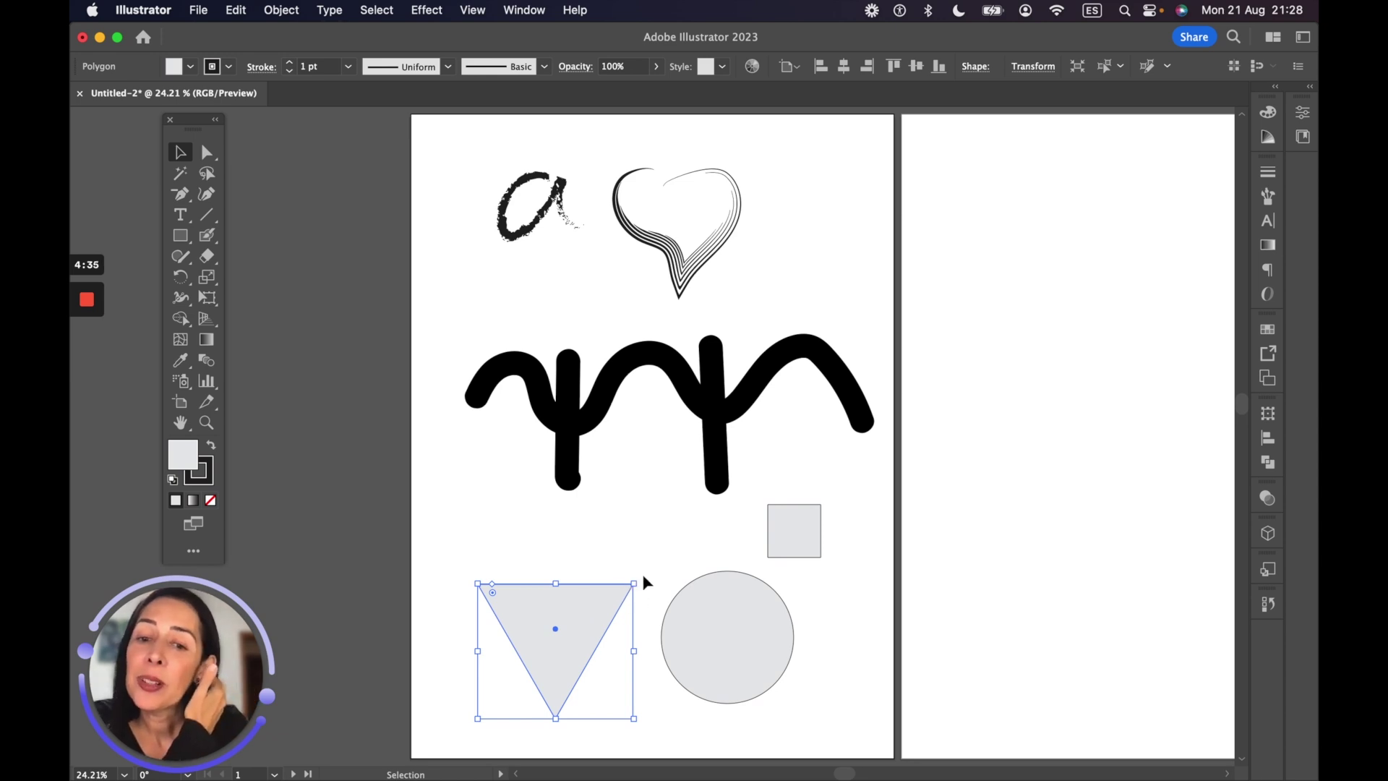
drag(636, 580, 579, 509)
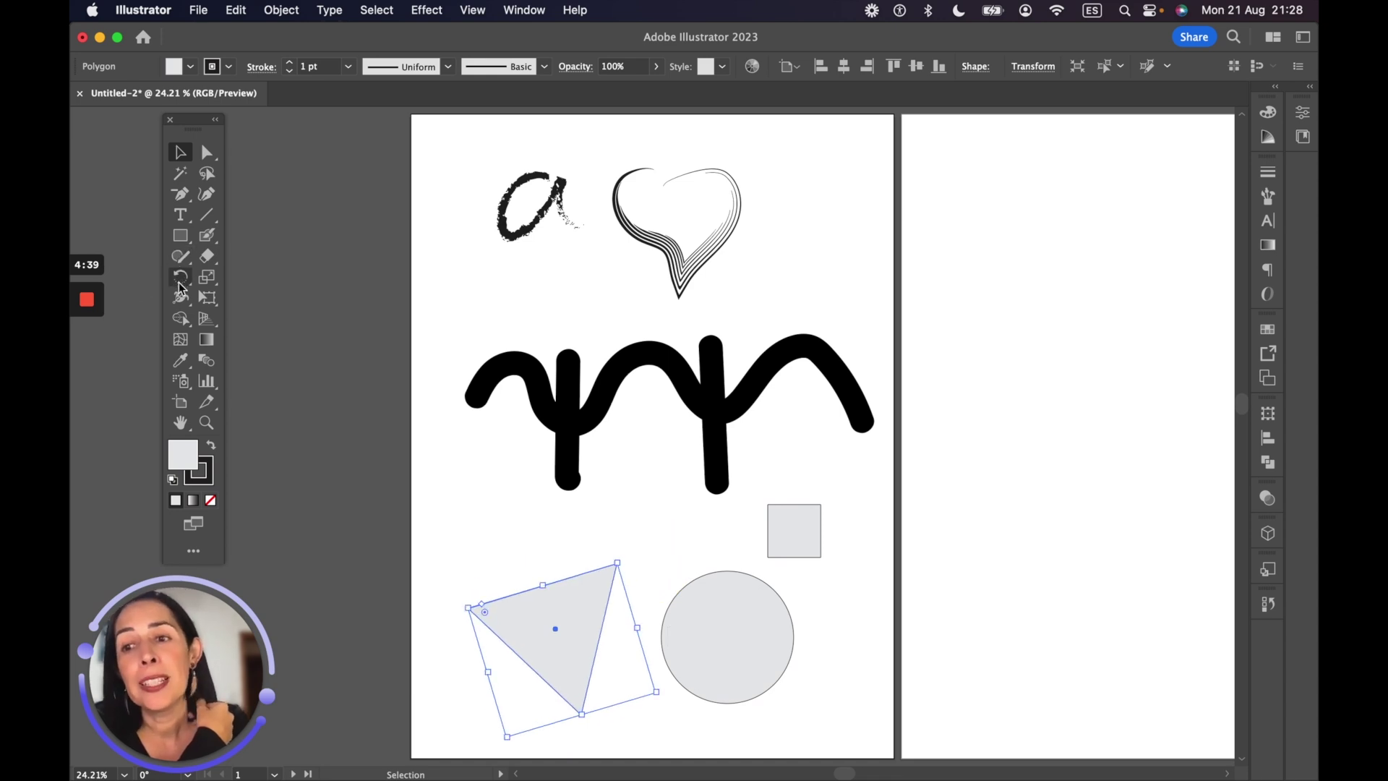
Rotate the triangle by a further 17° using the Rotate tool's exact angle option
click(180, 285)
double_click(181, 285)
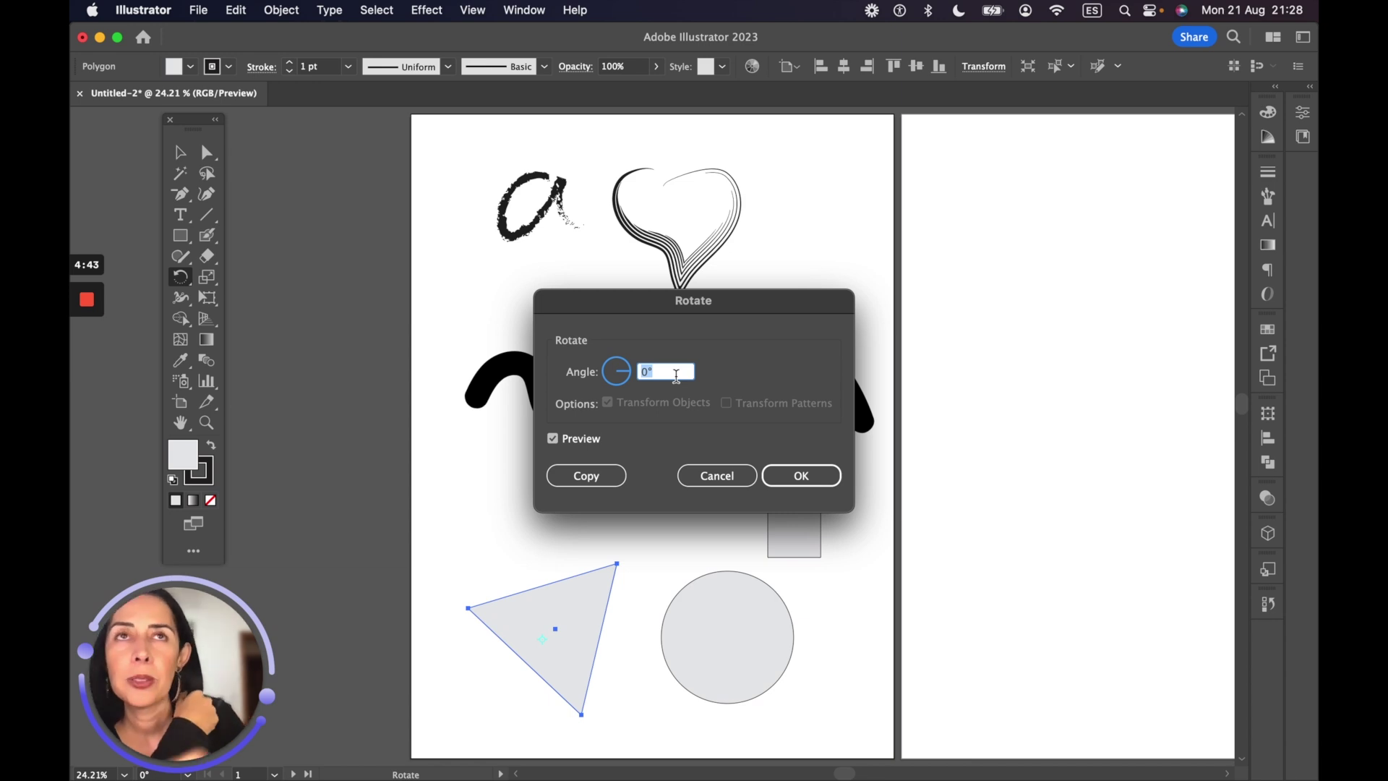
text(17)
key(Return)
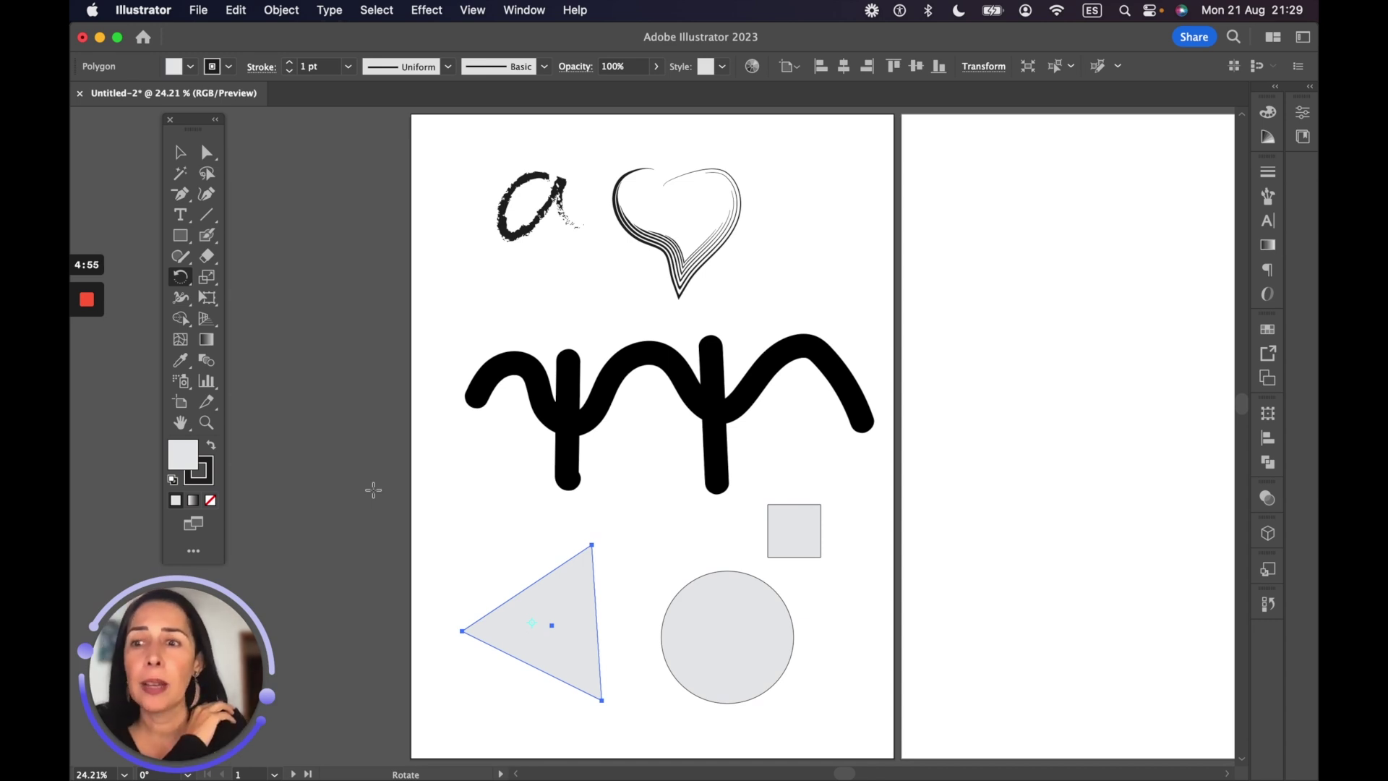
Make Reflect the active transform tool and move the circle to the empty space right of the heart
drag(184, 282, 249, 296)
click(181, 153)
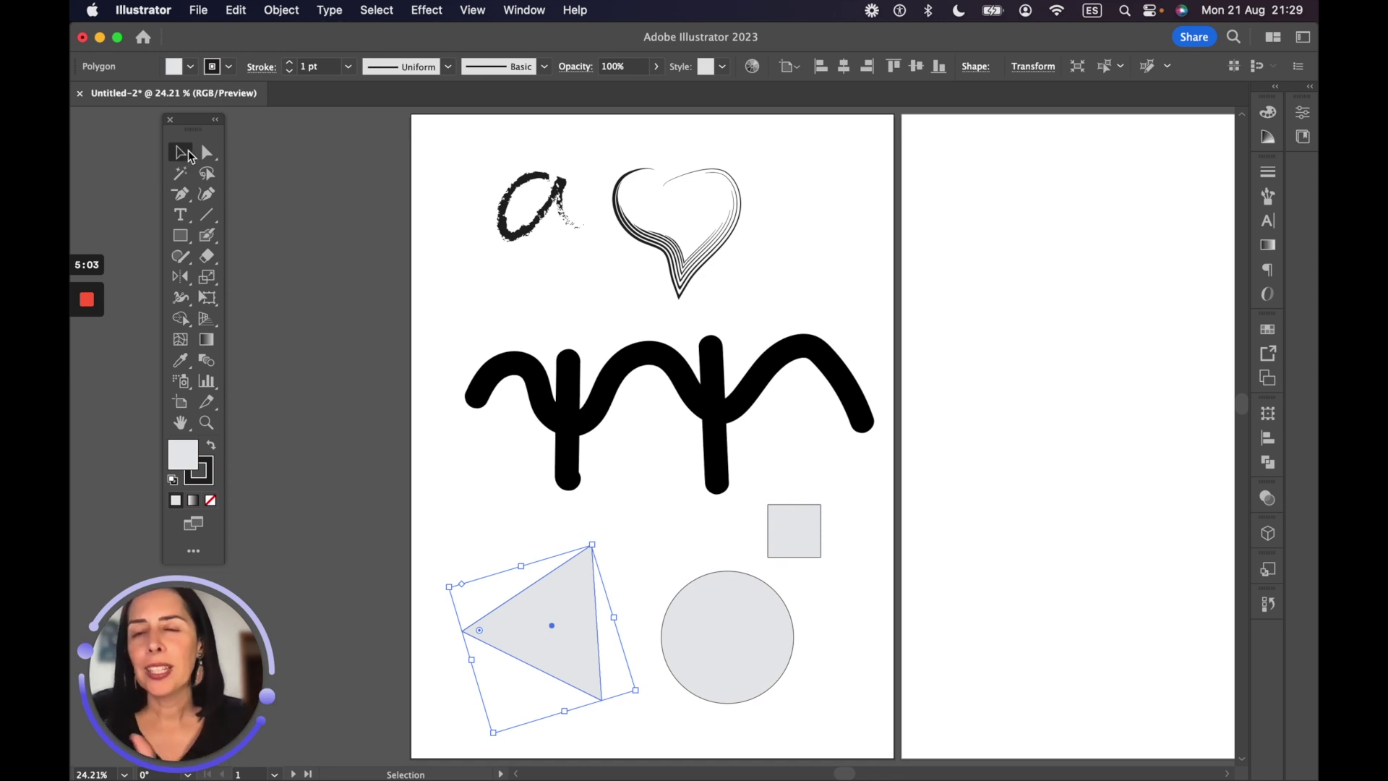
click(633, 573)
click(752, 631)
drag(744, 636, 833, 219)
Rotate the triangle until its right edge is vertical and duplicate it horizontally to the right, overlapping the original
click(592, 671)
drag(641, 698, 632, 702)
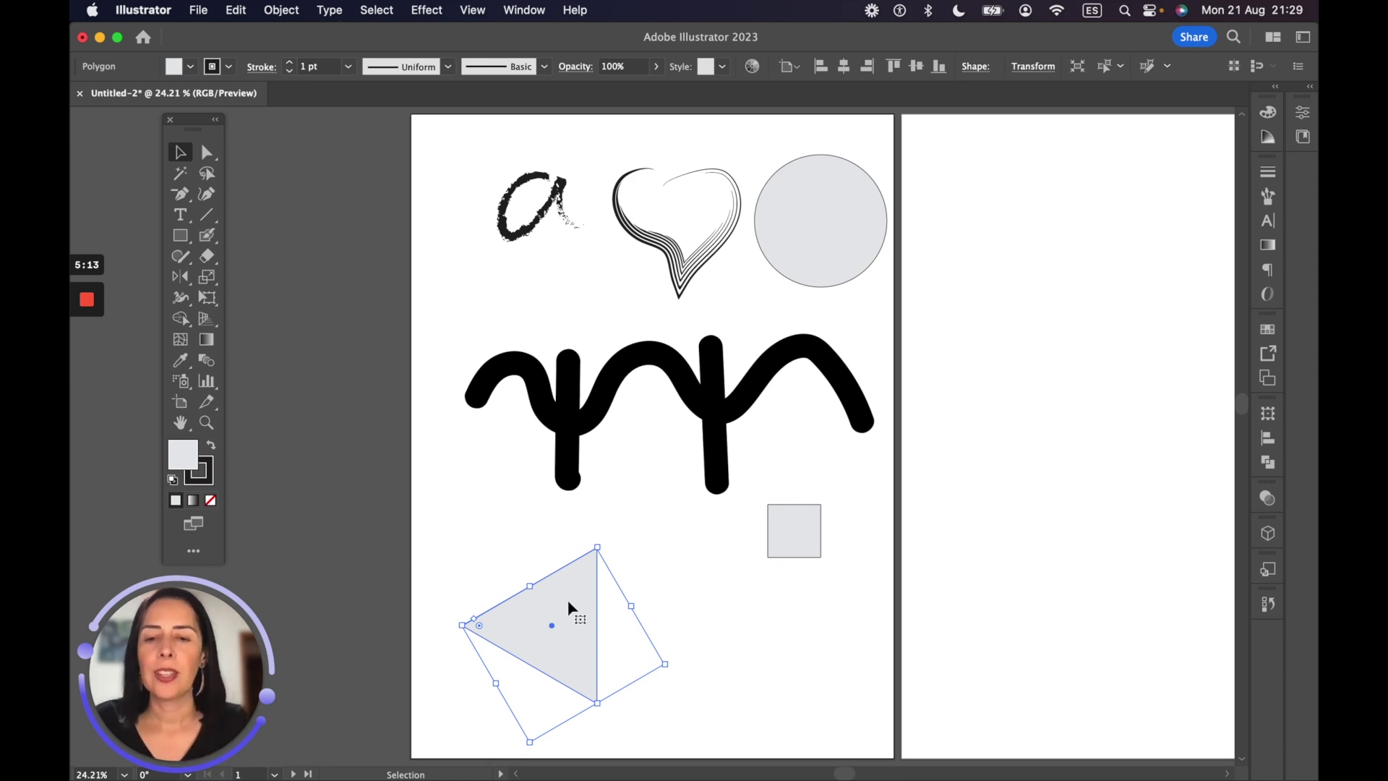
drag(567, 600, 647, 600)
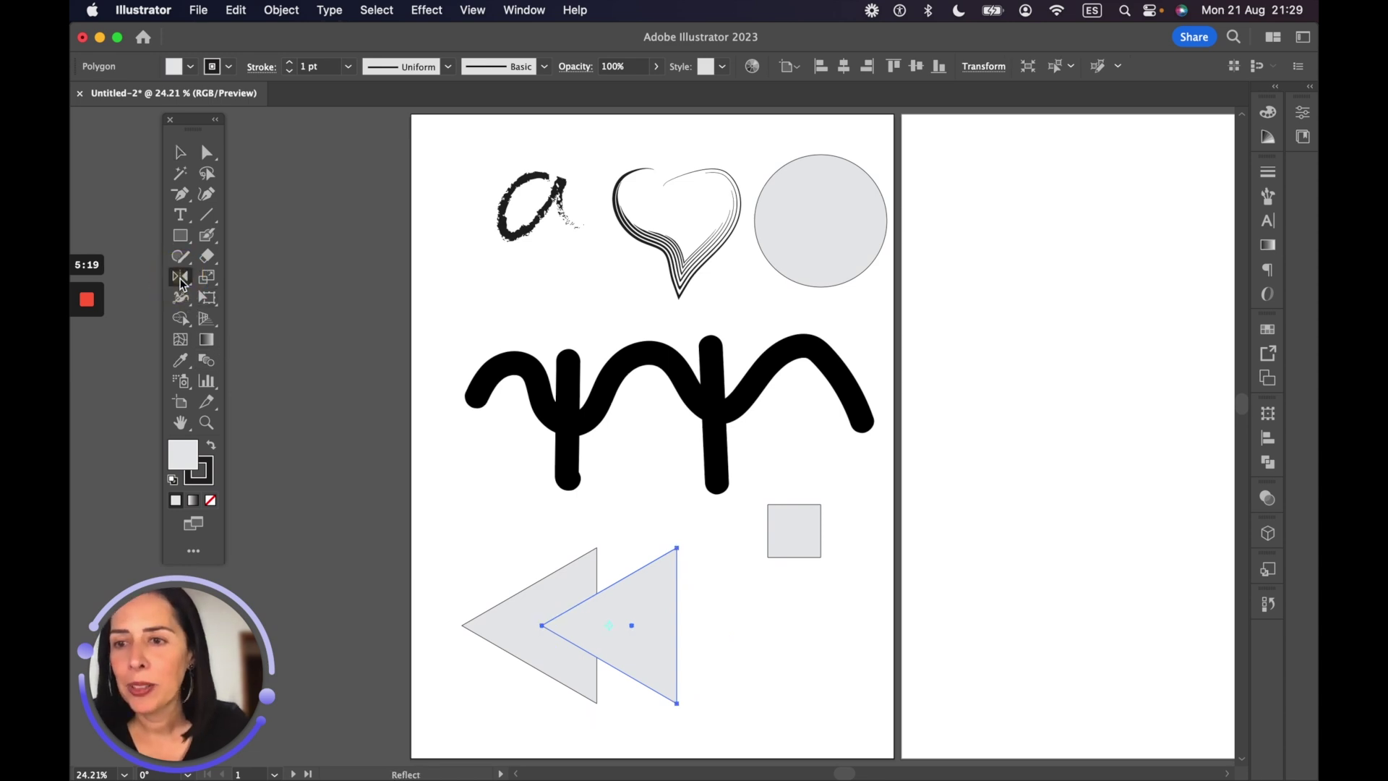
Reflect the triangle copy across the vertical axis and move it right so both triangles stand base to base with a small gap
double_click(181, 279)
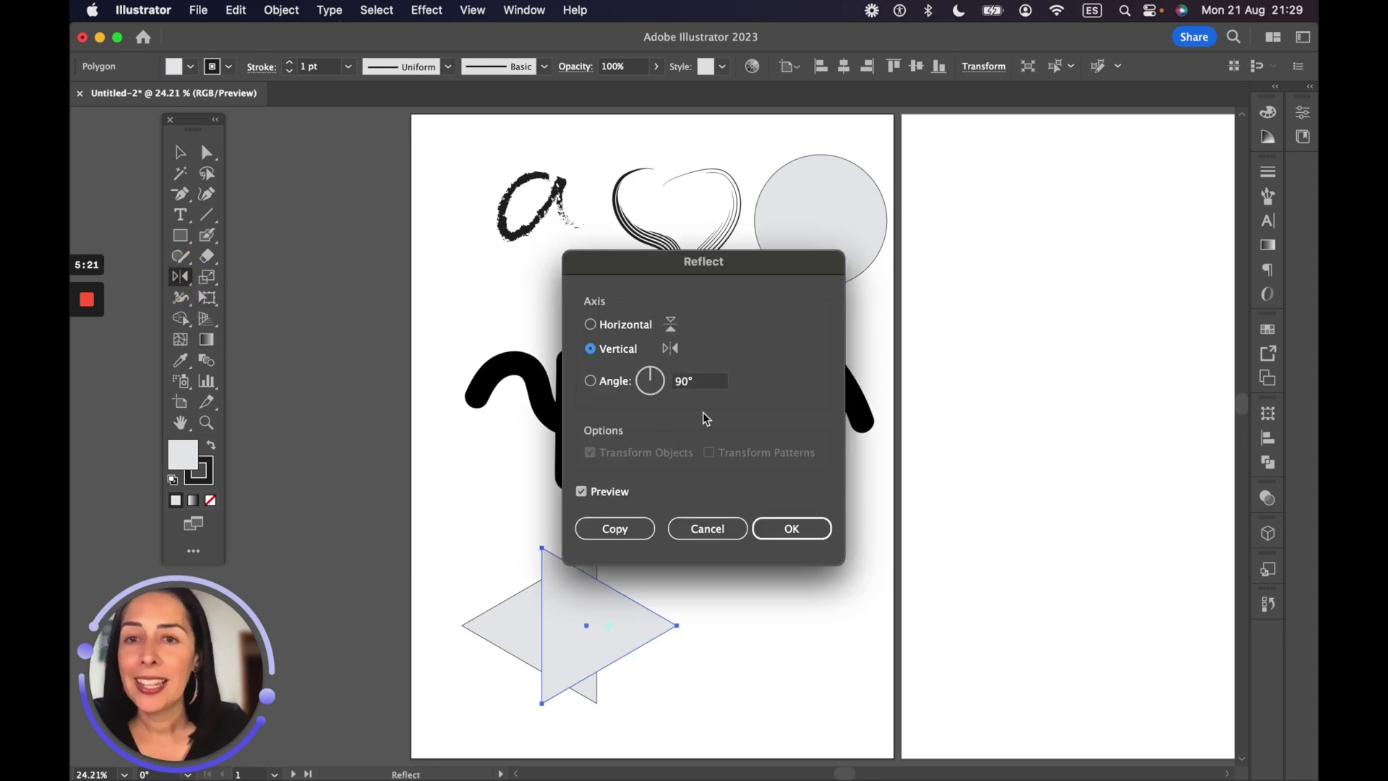
click(793, 528)
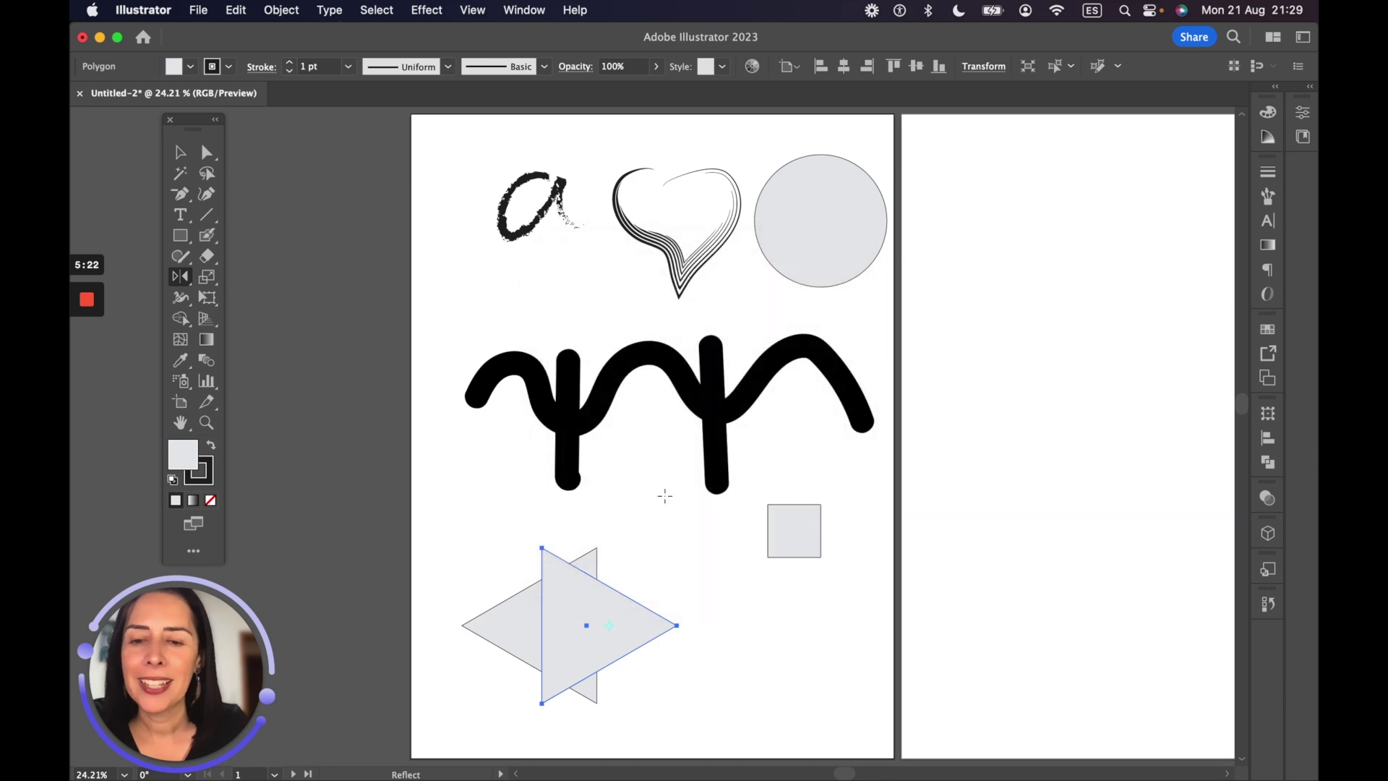
click(181, 152)
drag(611, 621, 678, 614)
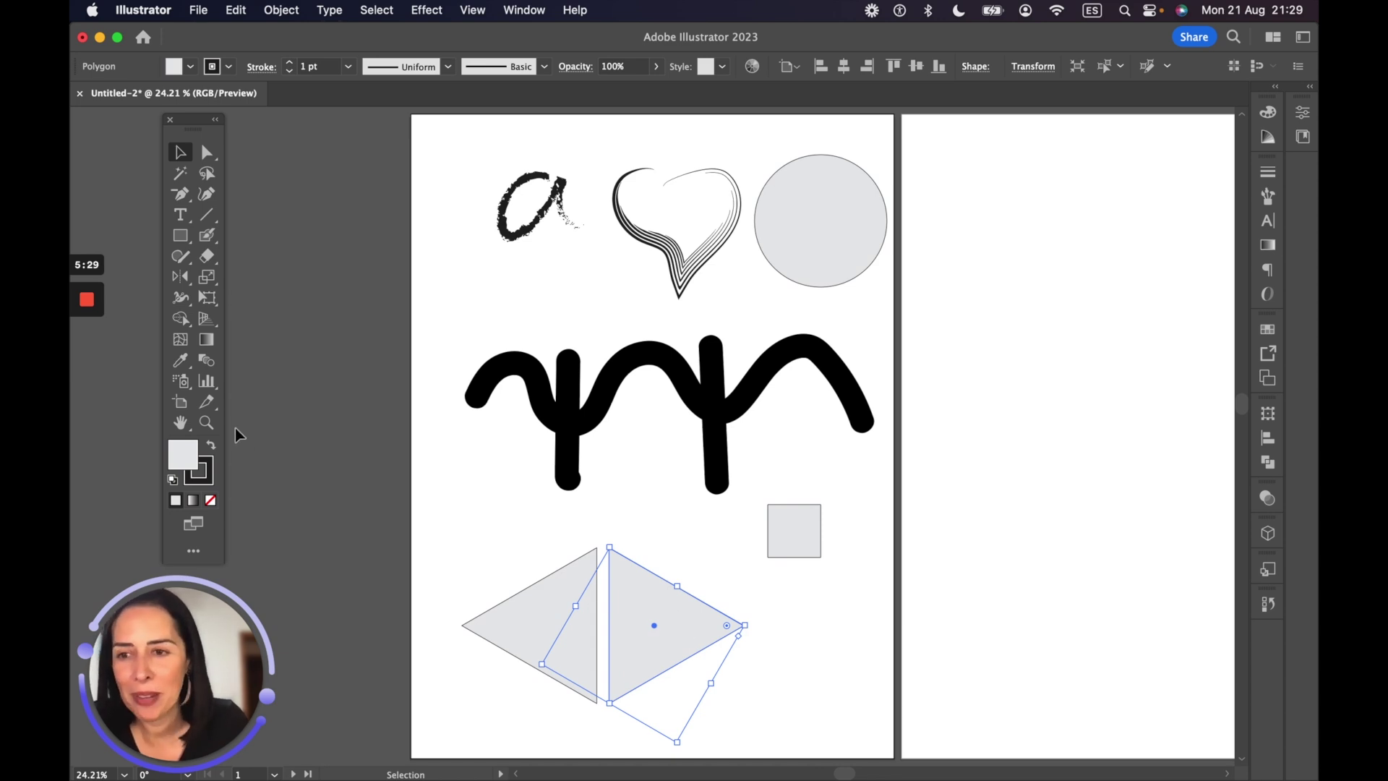
Scale the mirrored triangle uniformly to 25% with the Scale tool
click(213, 281)
click(212, 281)
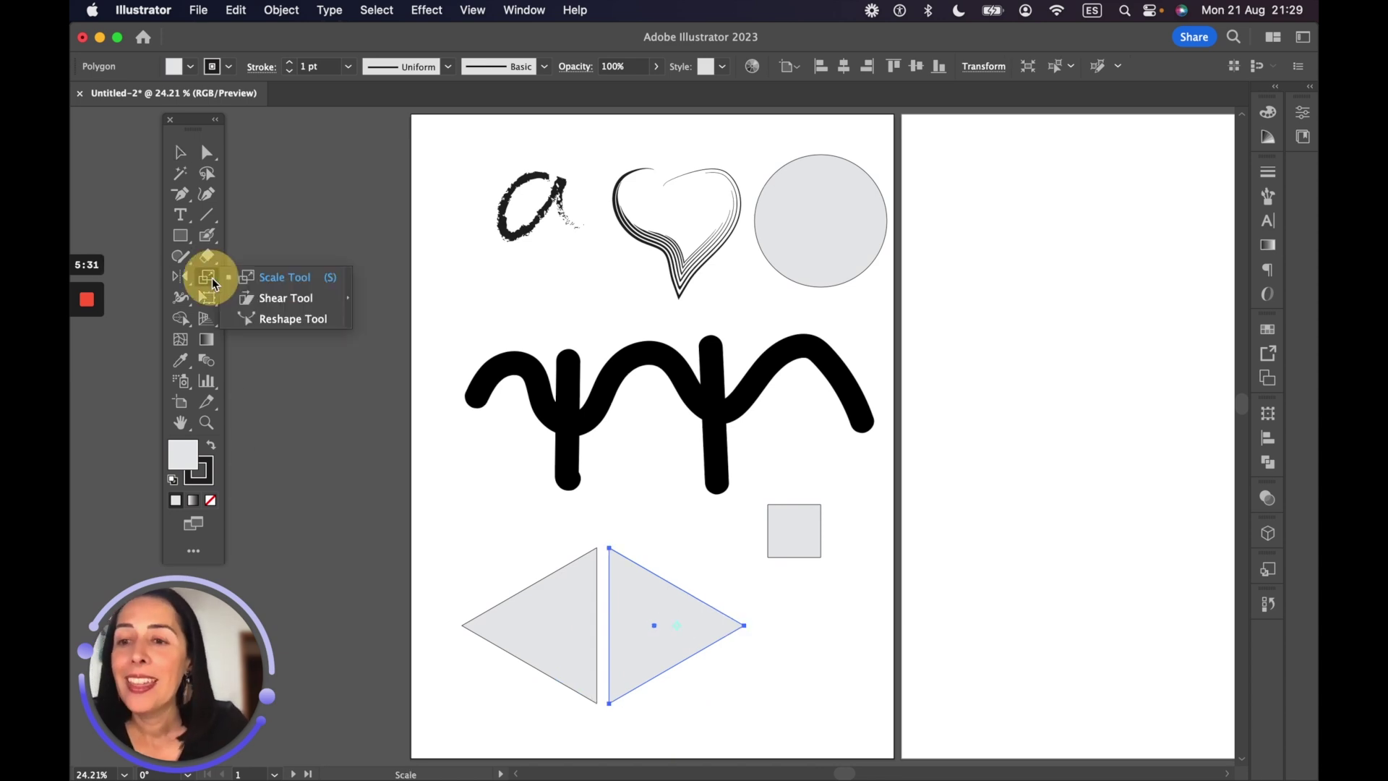
drag(214, 283, 288, 282)
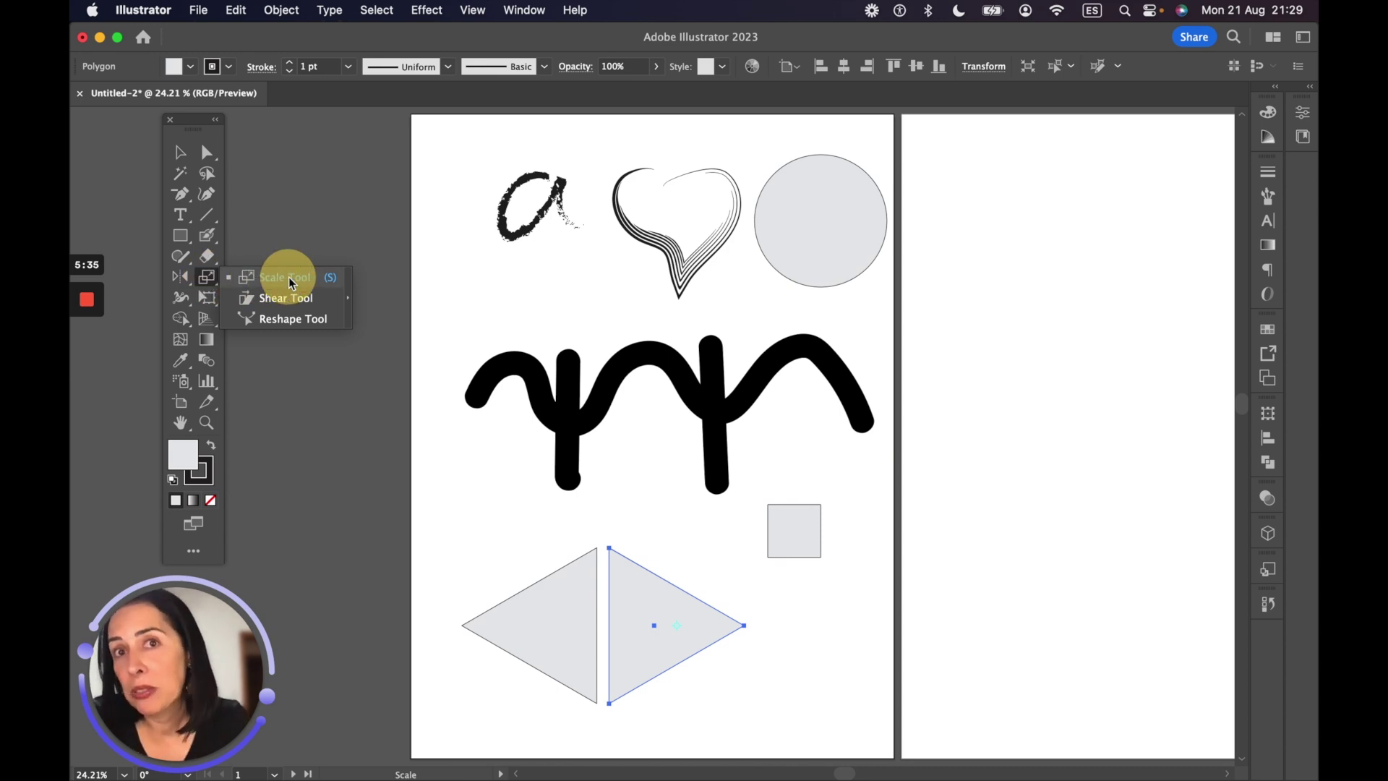
drag(289, 279, 289, 278)
double_click(207, 279)
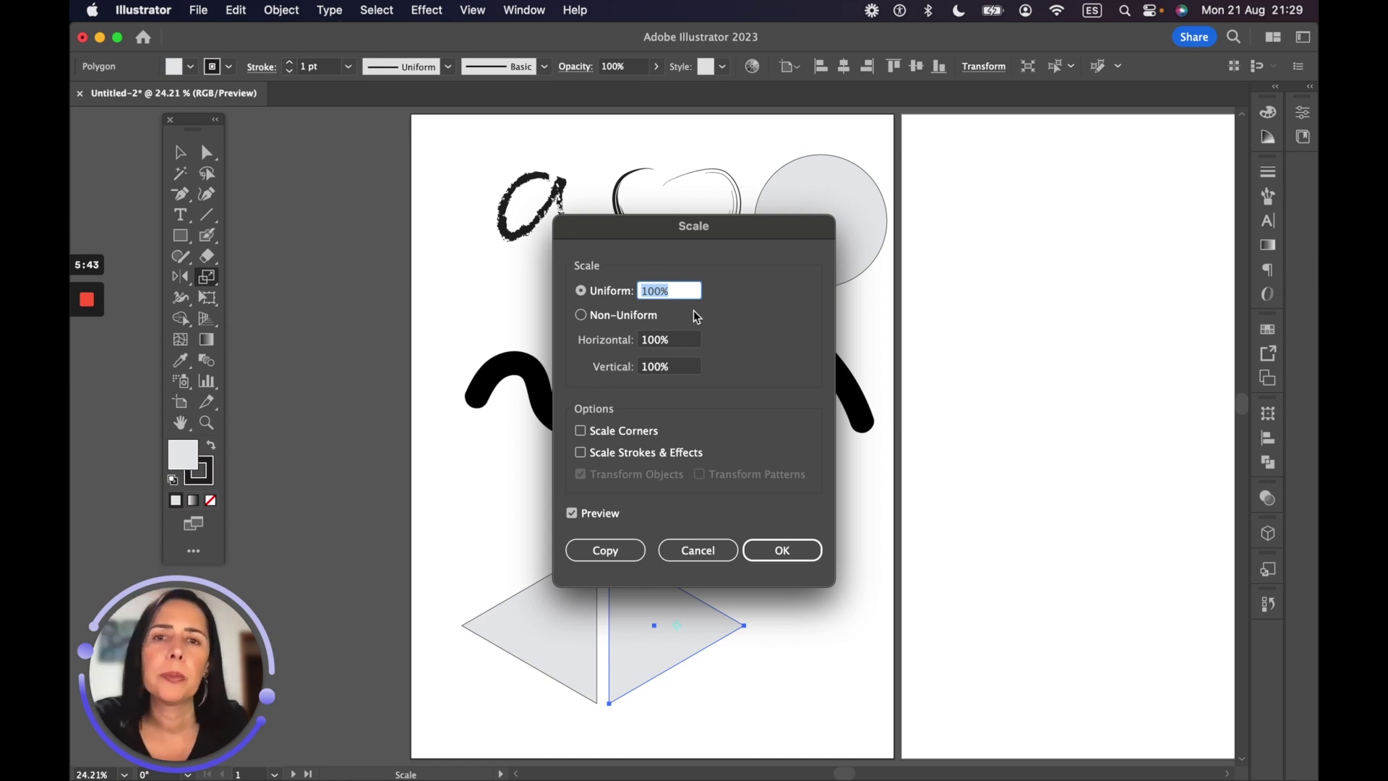
click(573, 289)
text(25)
key(Tab)
key(Return)
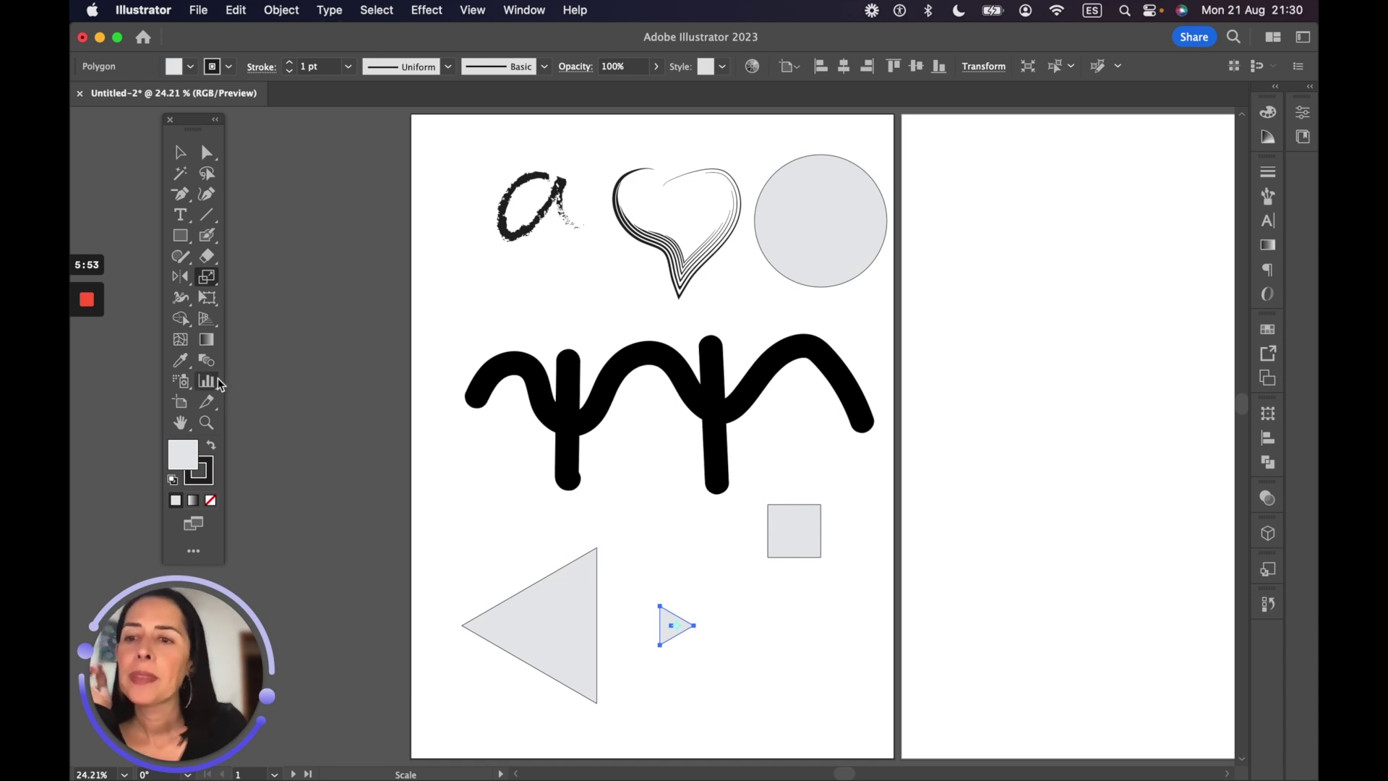
Distort the small square freehand into a wide, flat slanted parallelogram with the Shear tool
click(215, 284)
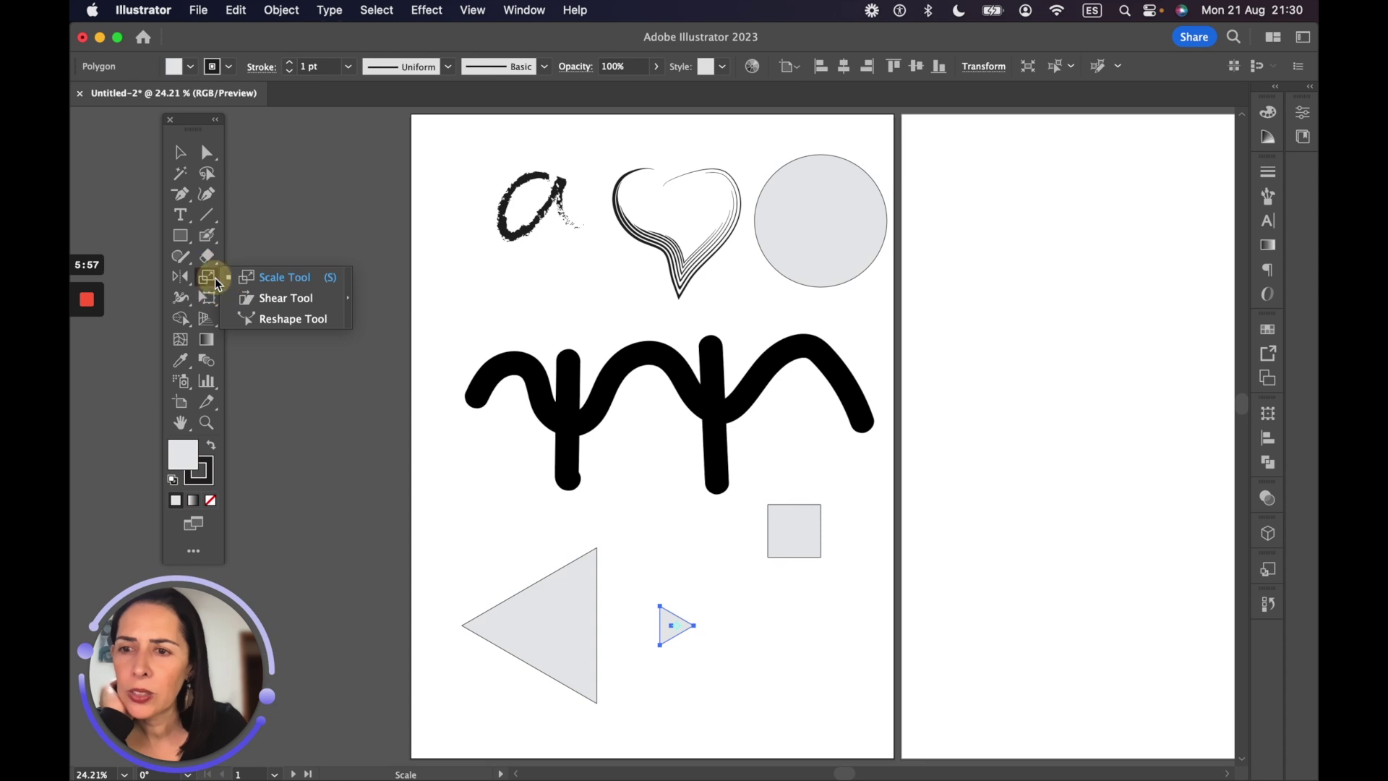
click(325, 301)
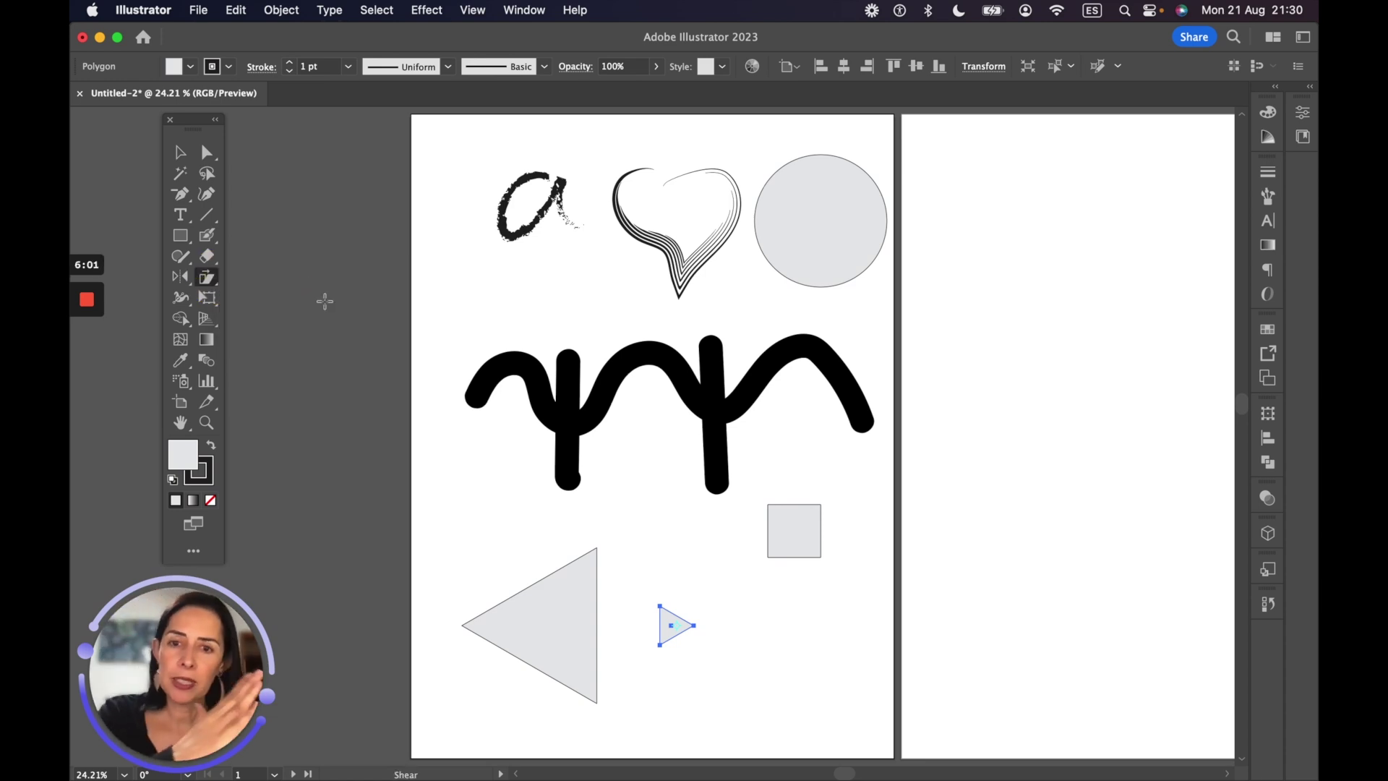
click(180, 152)
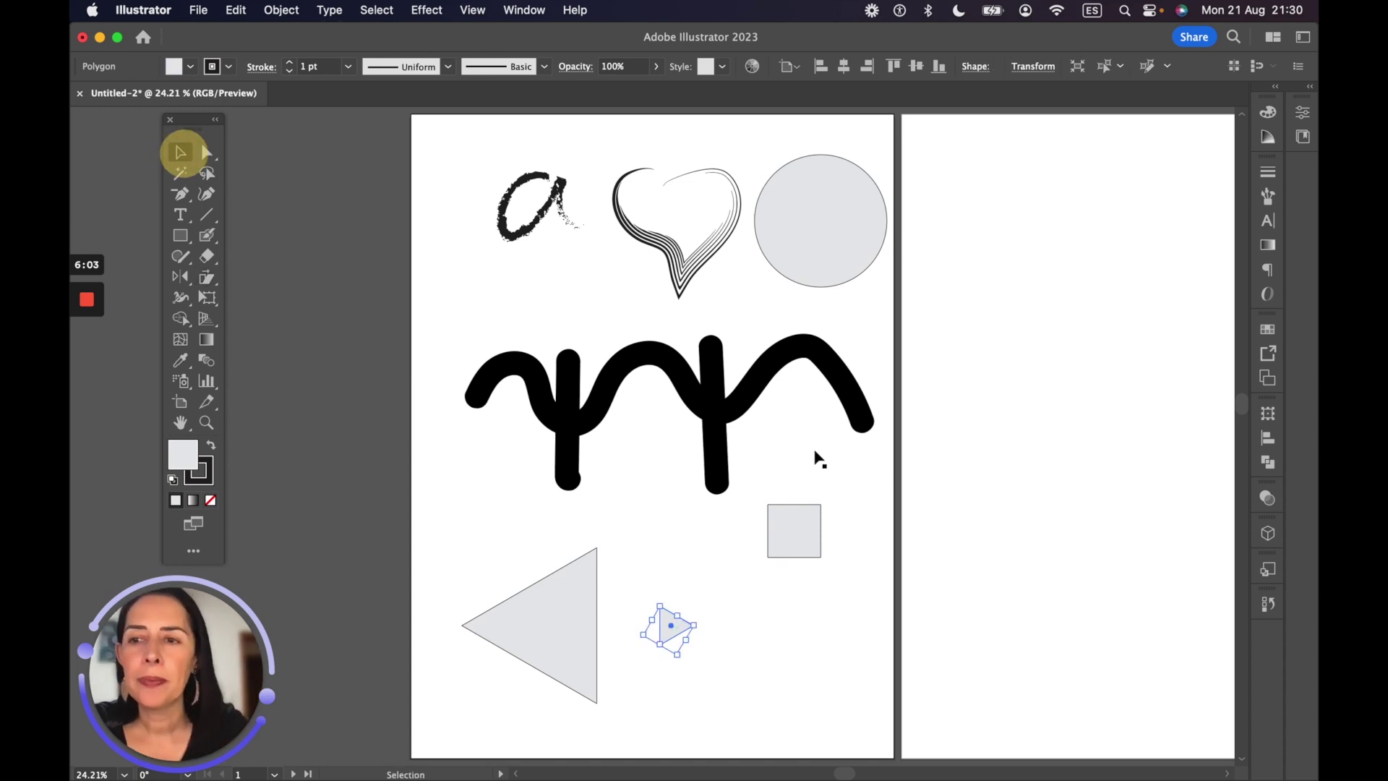
click(793, 530)
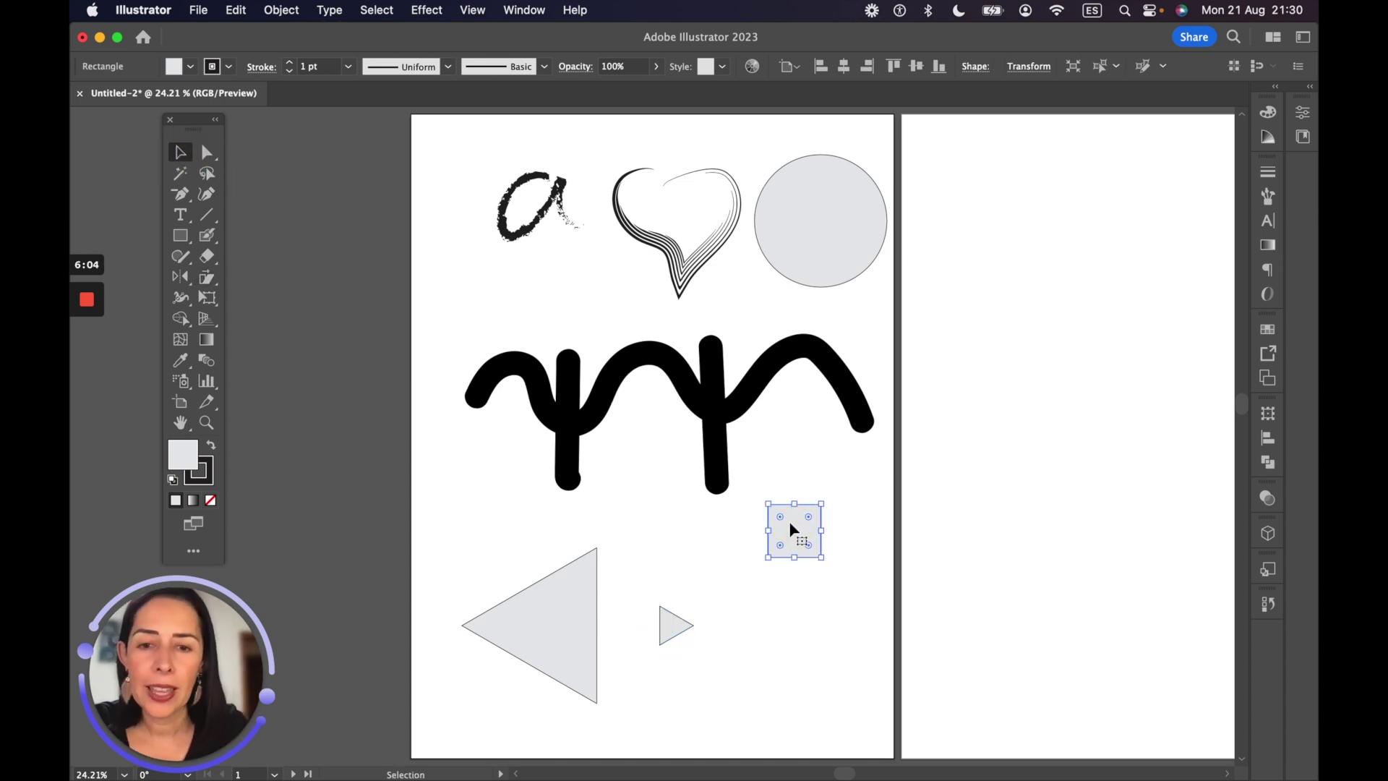
click(207, 277)
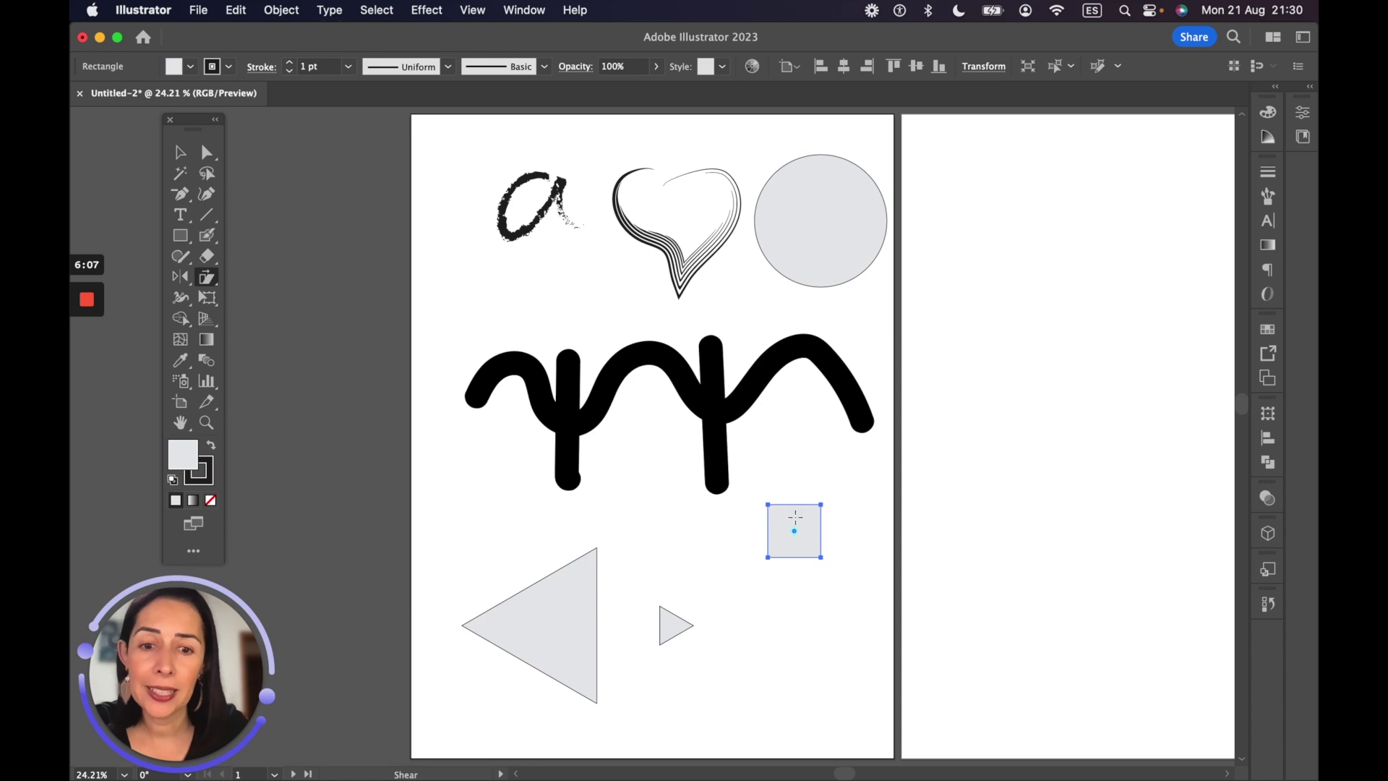
mouse_move(796, 517)
mouse_down()
mouse_move(820, 518)
mouse_move(773, 516)
mouse_move(807, 509)
mouse_up()
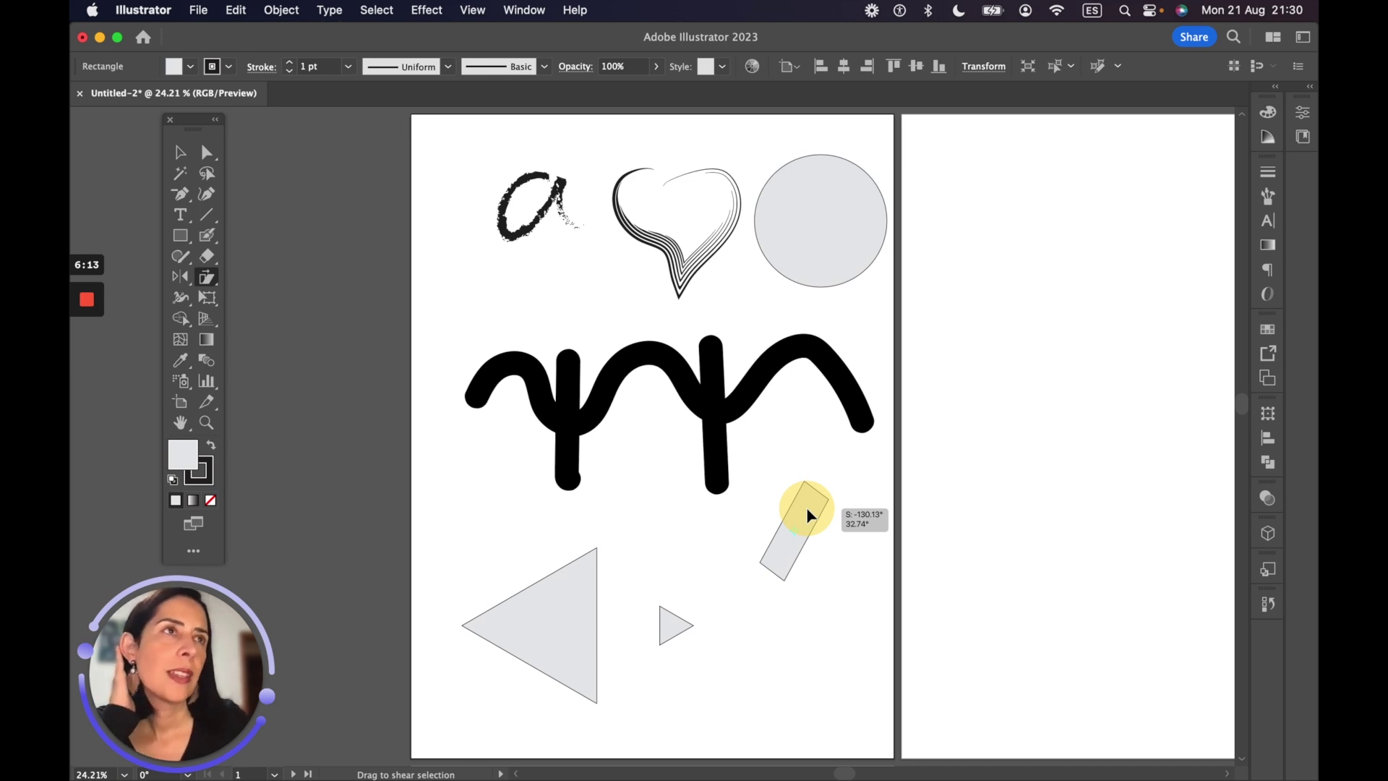
drag(808, 510, 809, 522)
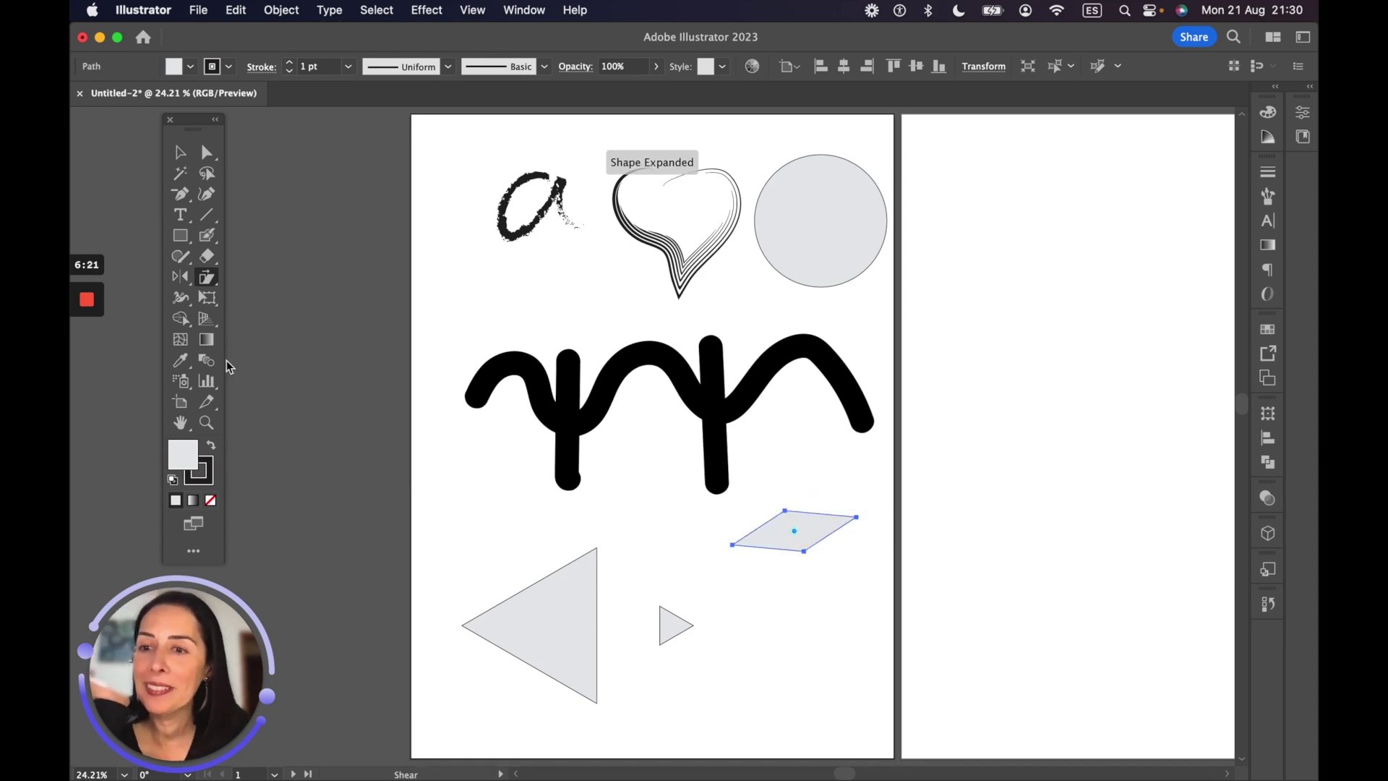
Activate the Free Transform tool for the sheared parallelogram and switch to Firefox
click(211, 298)
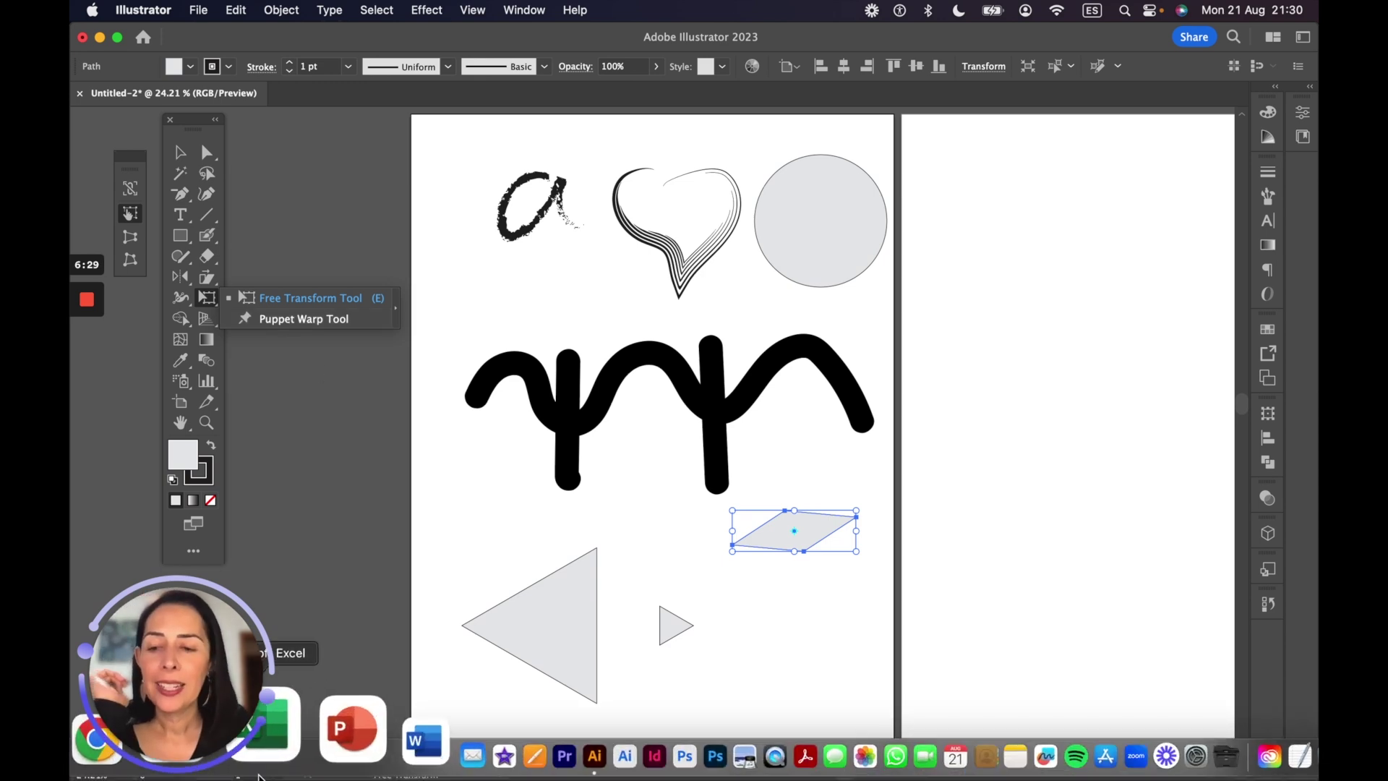
drag(188, 627, 186, 527)
mouse_move(208, 772)
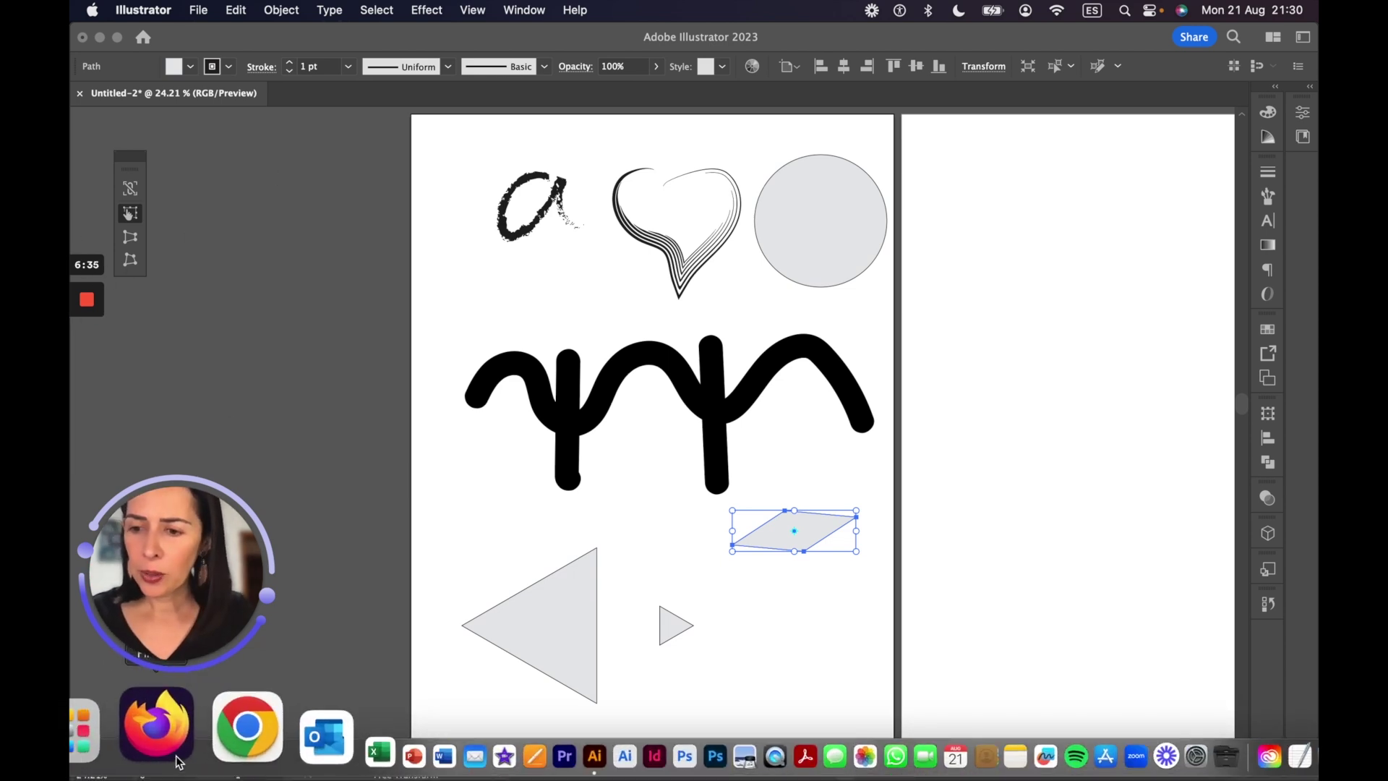
click(178, 760)
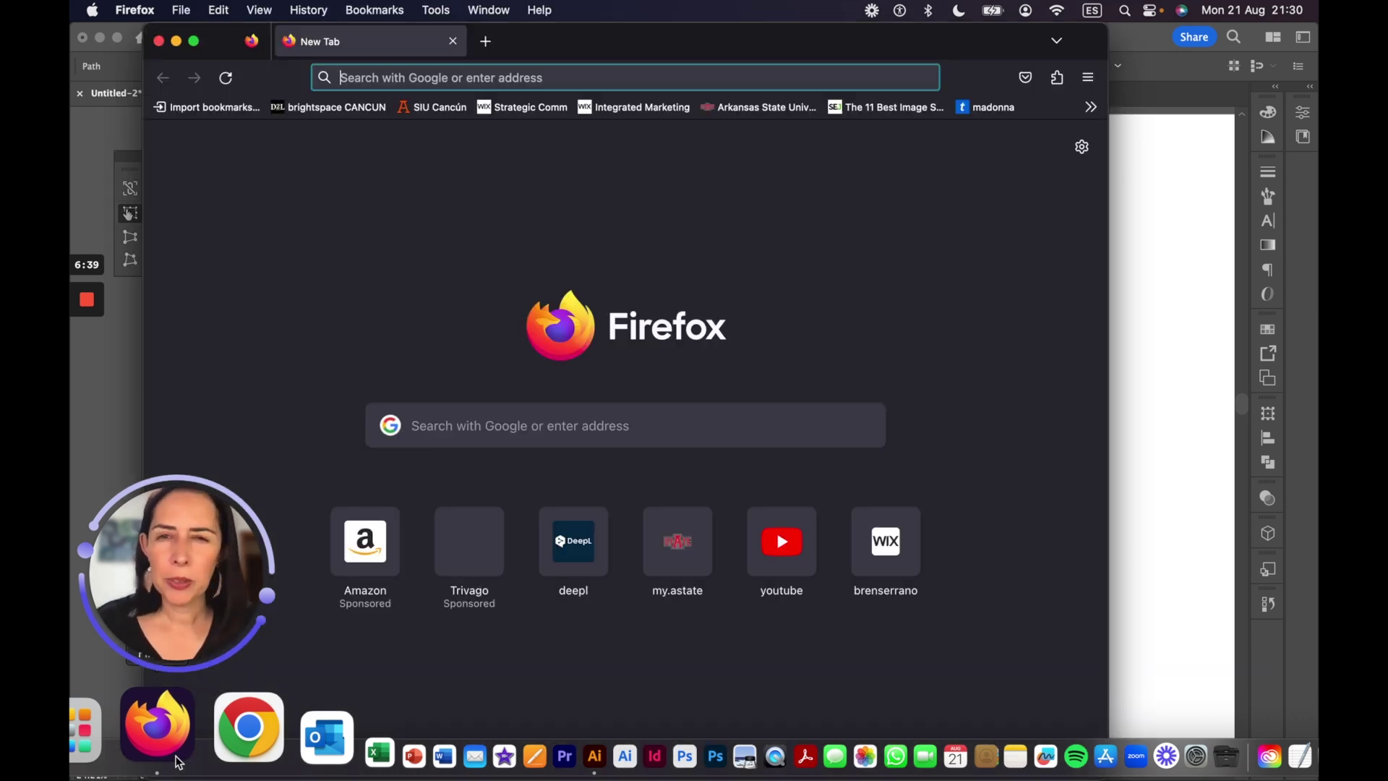
Open freepik.es in Firefox and search its resources for "child"
click(419, 74)
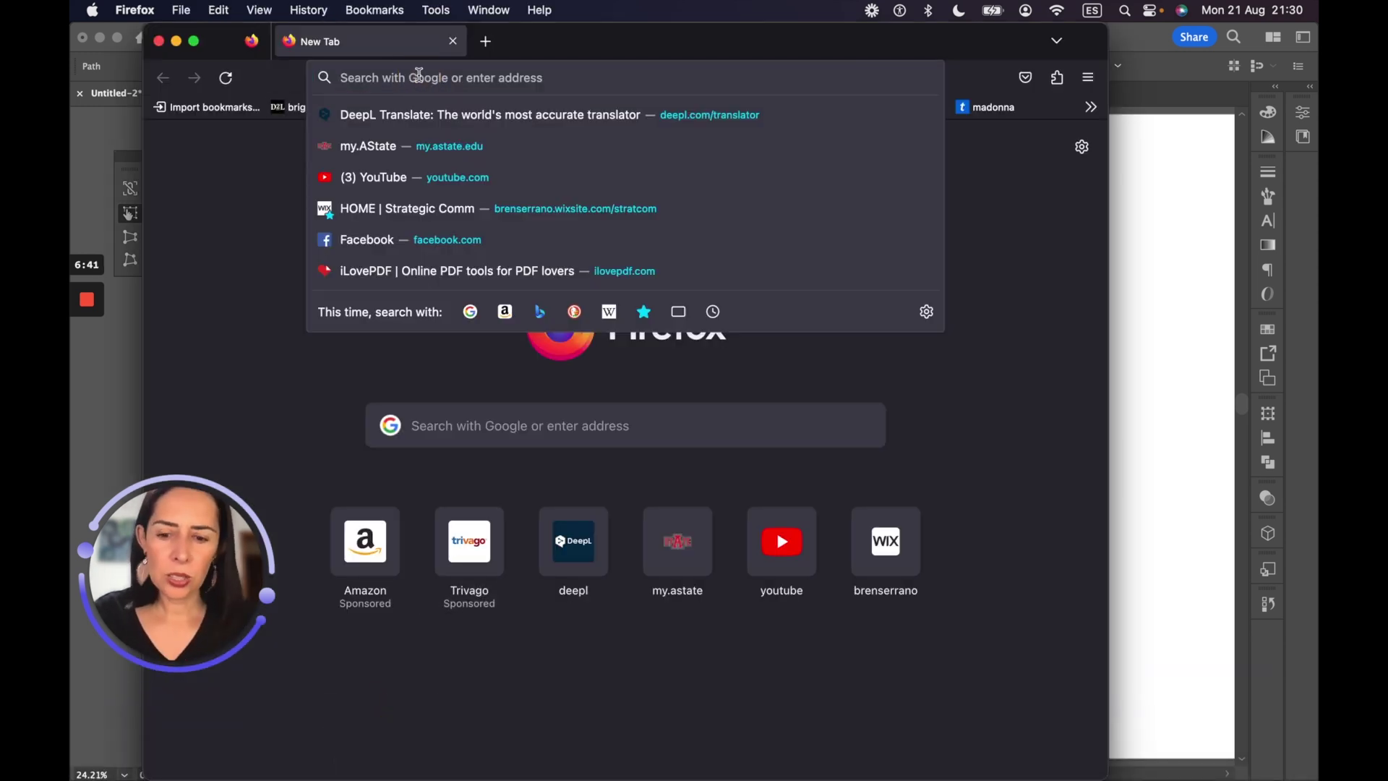
text(freepik.es)
key(Return)
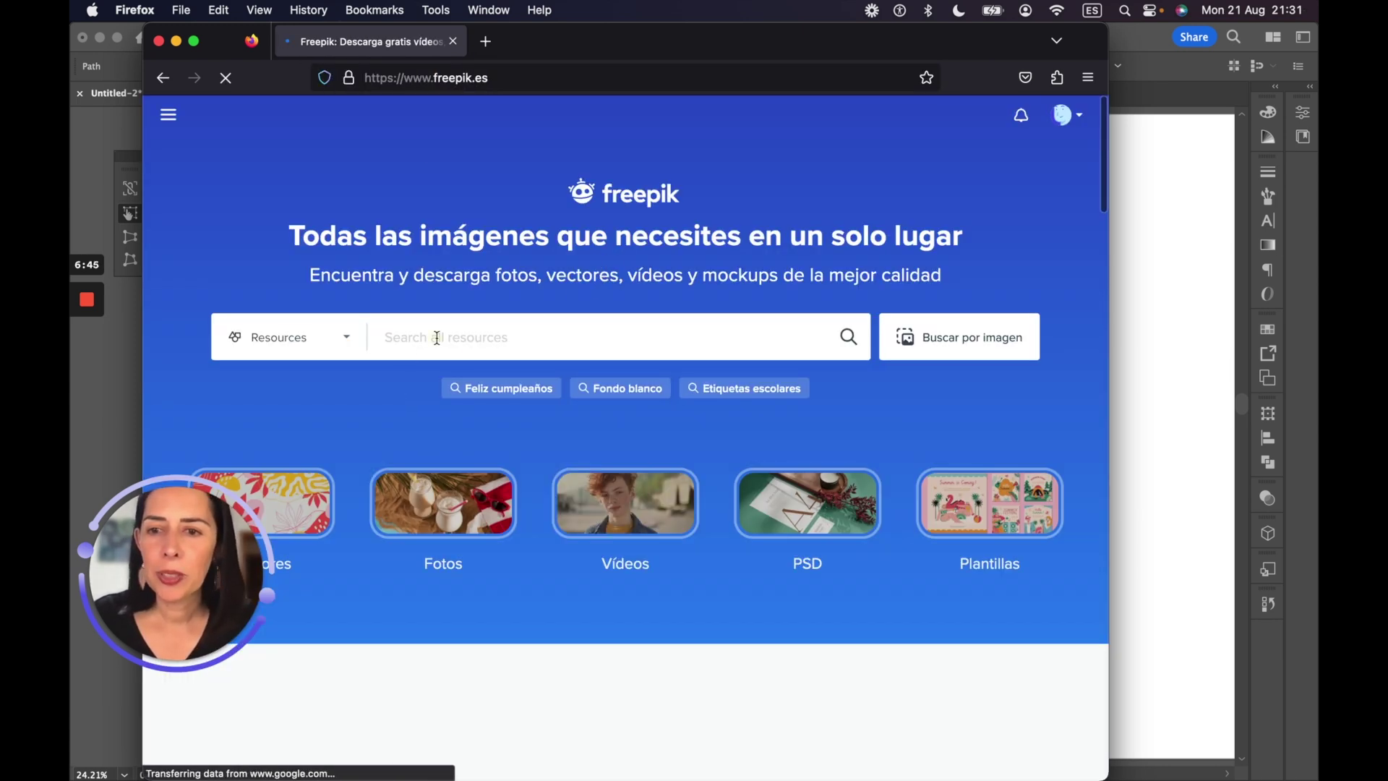
click(436, 339)
text(child)
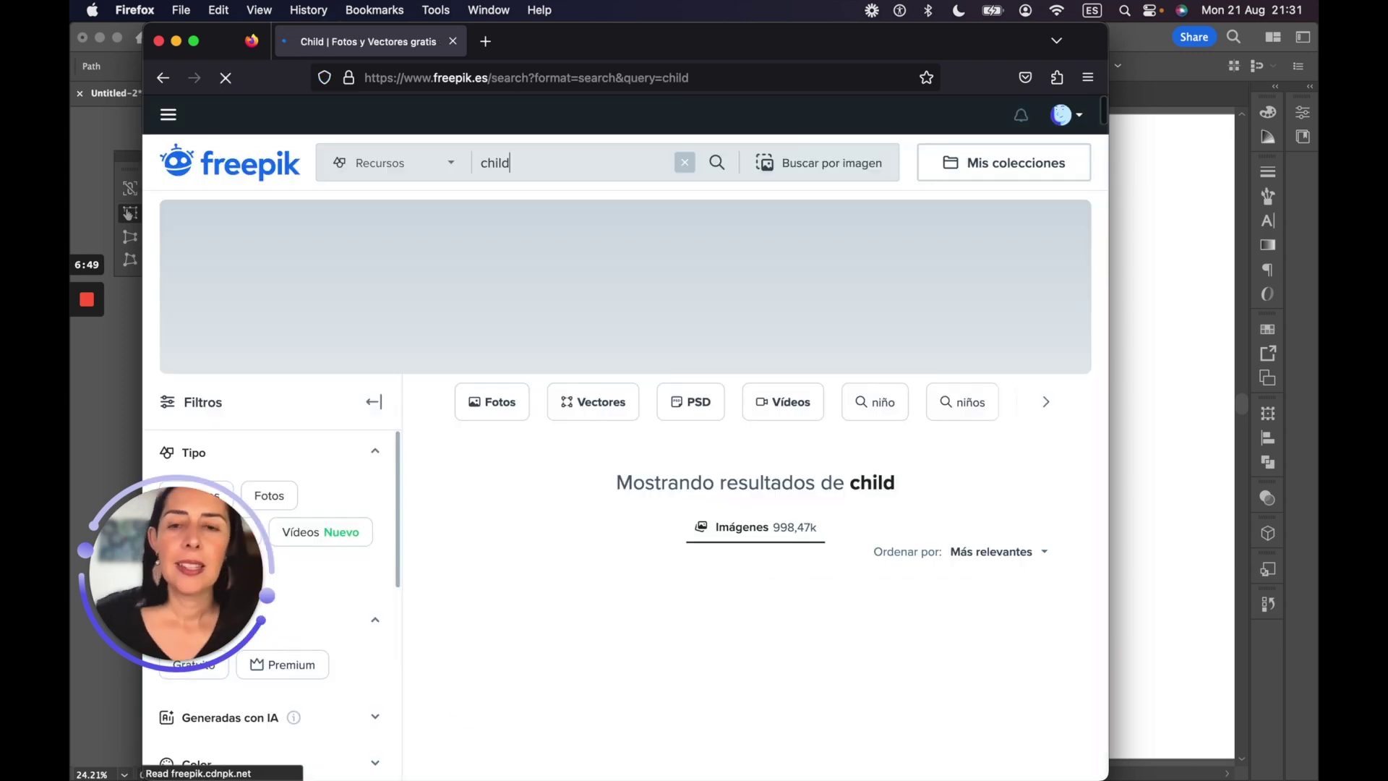
Filter the child search results to vectors (Vectores)
scroll(666, 549, down, 10)
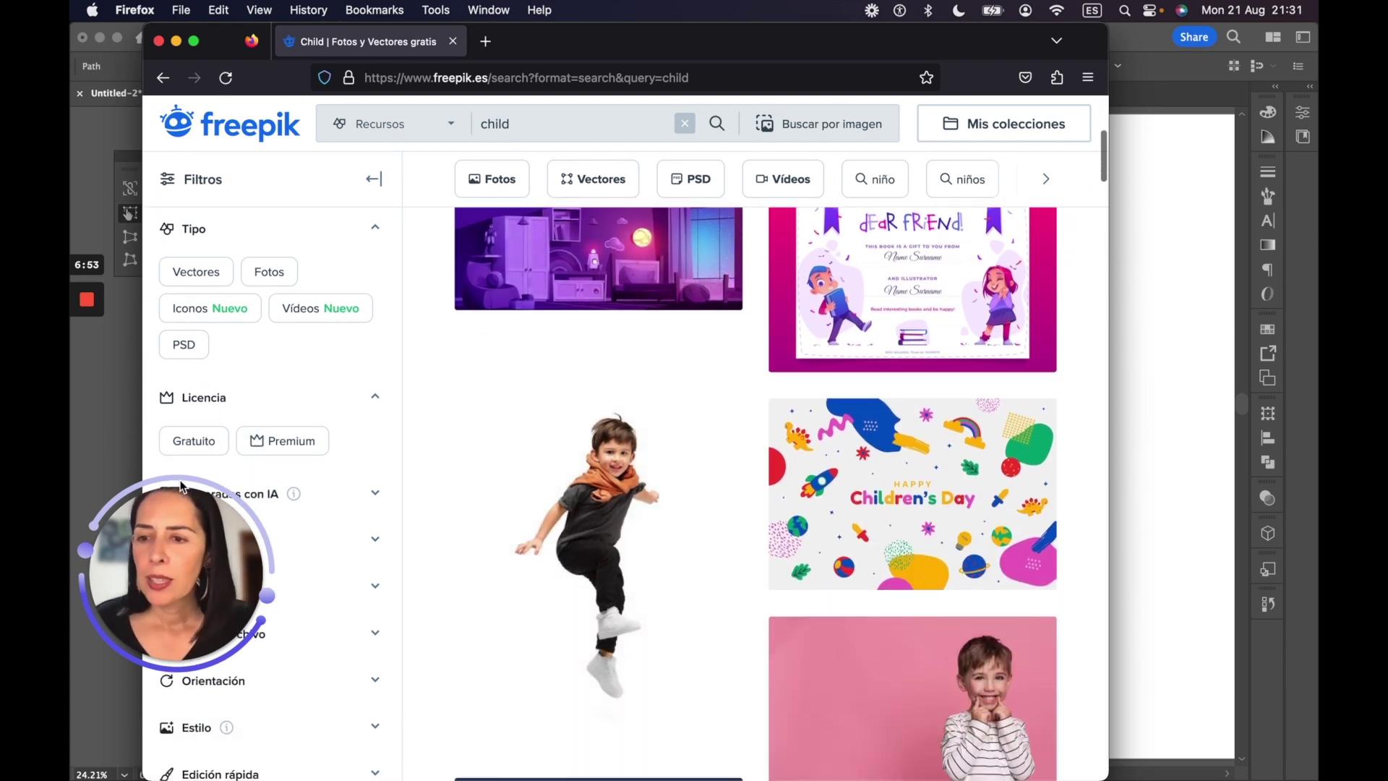
drag(154, 549, 152, 656)
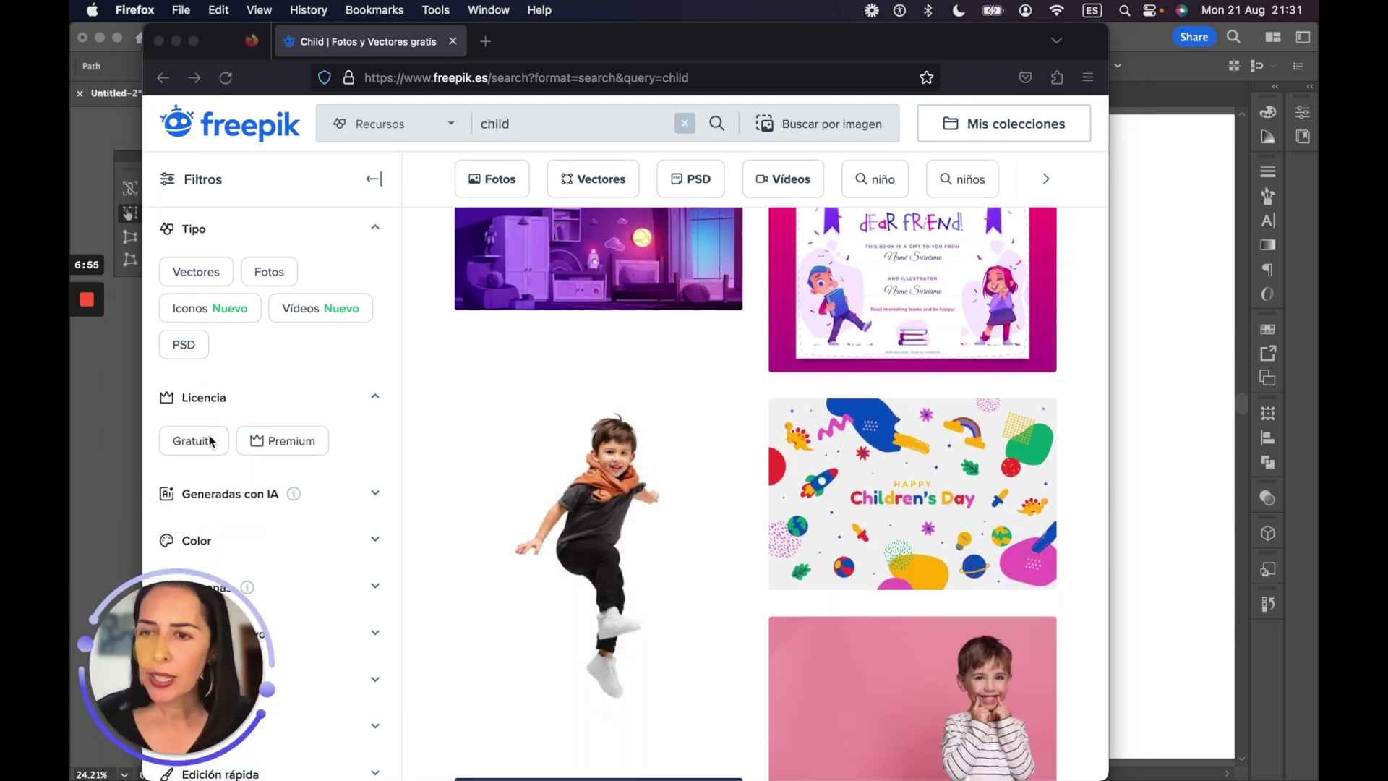
click(197, 282)
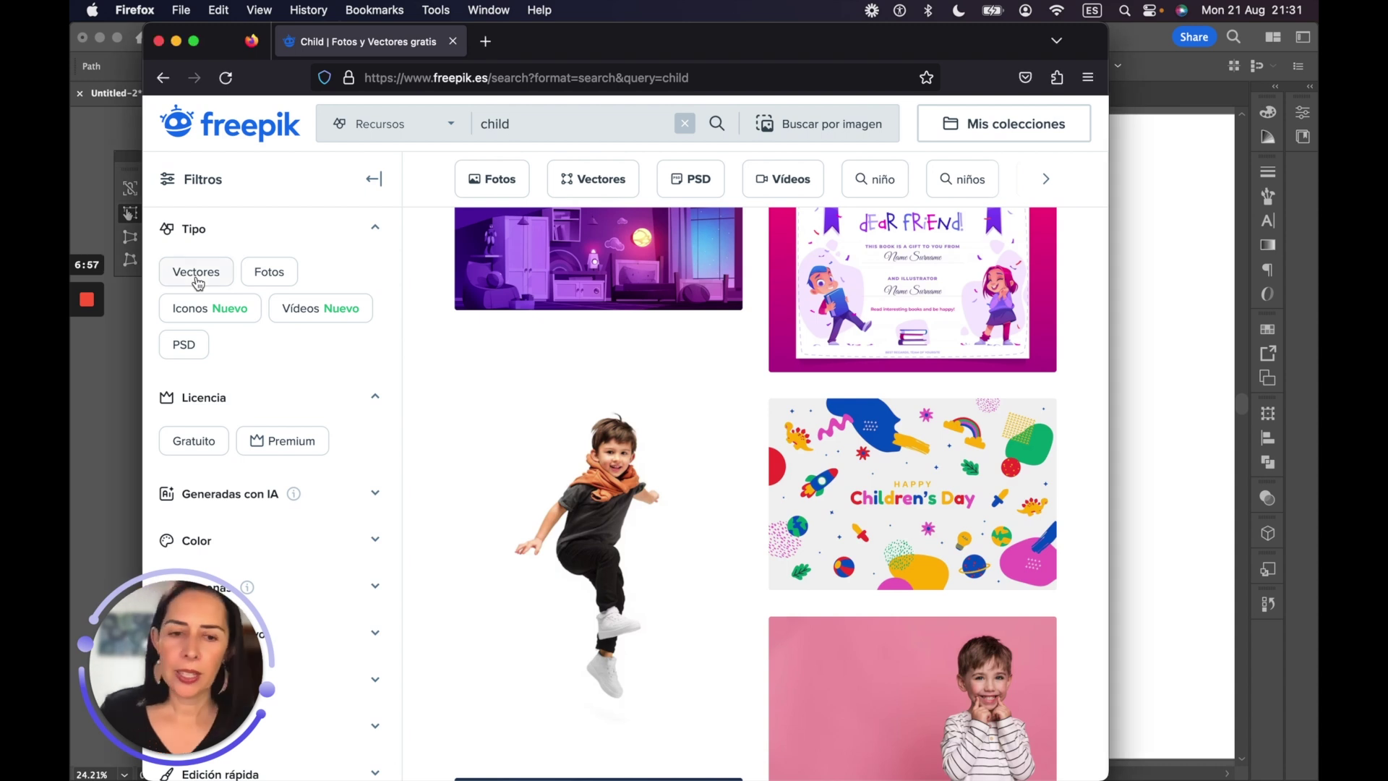
click(198, 275)
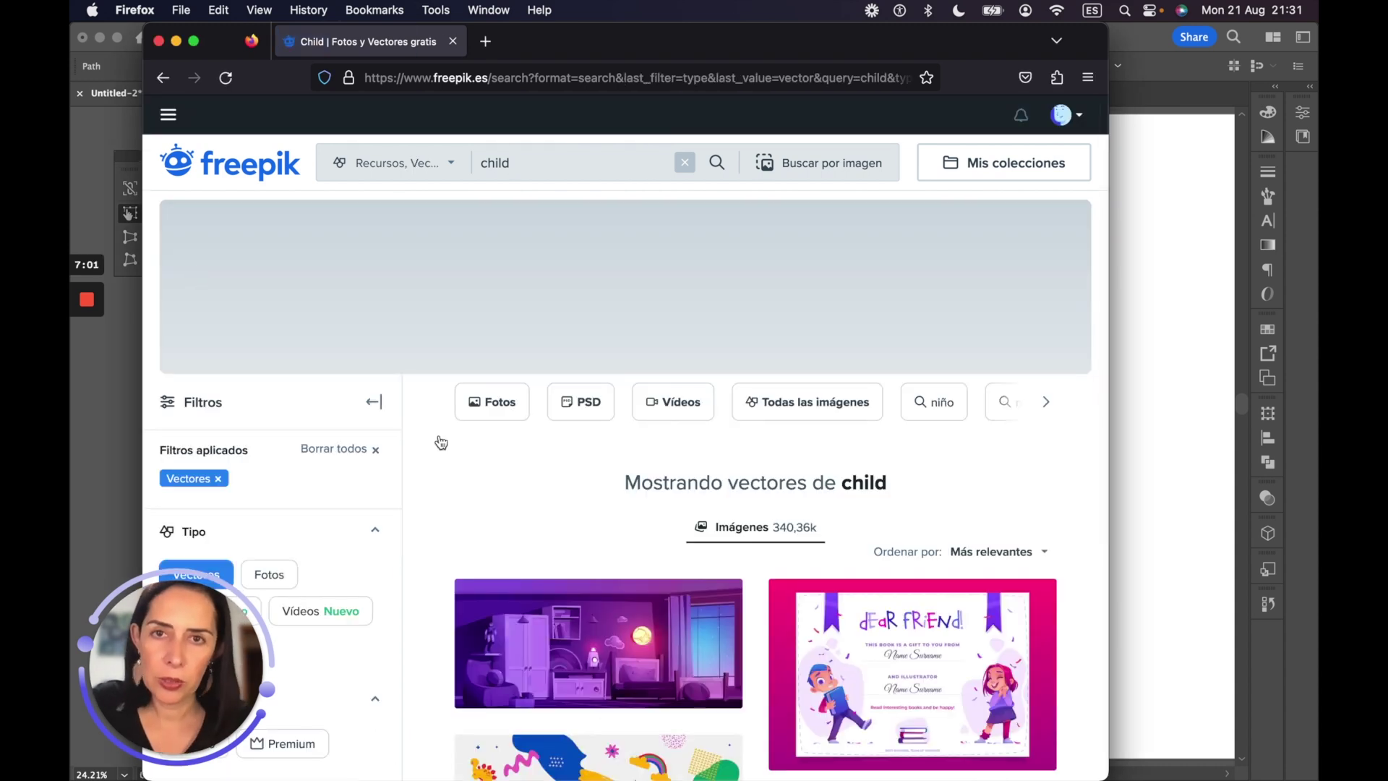
Open the free "Happy Children's Day" vector showing four children holding hands on a meadow
scroll(533, 597, down, 3)
scroll(533, 597, down, 10)
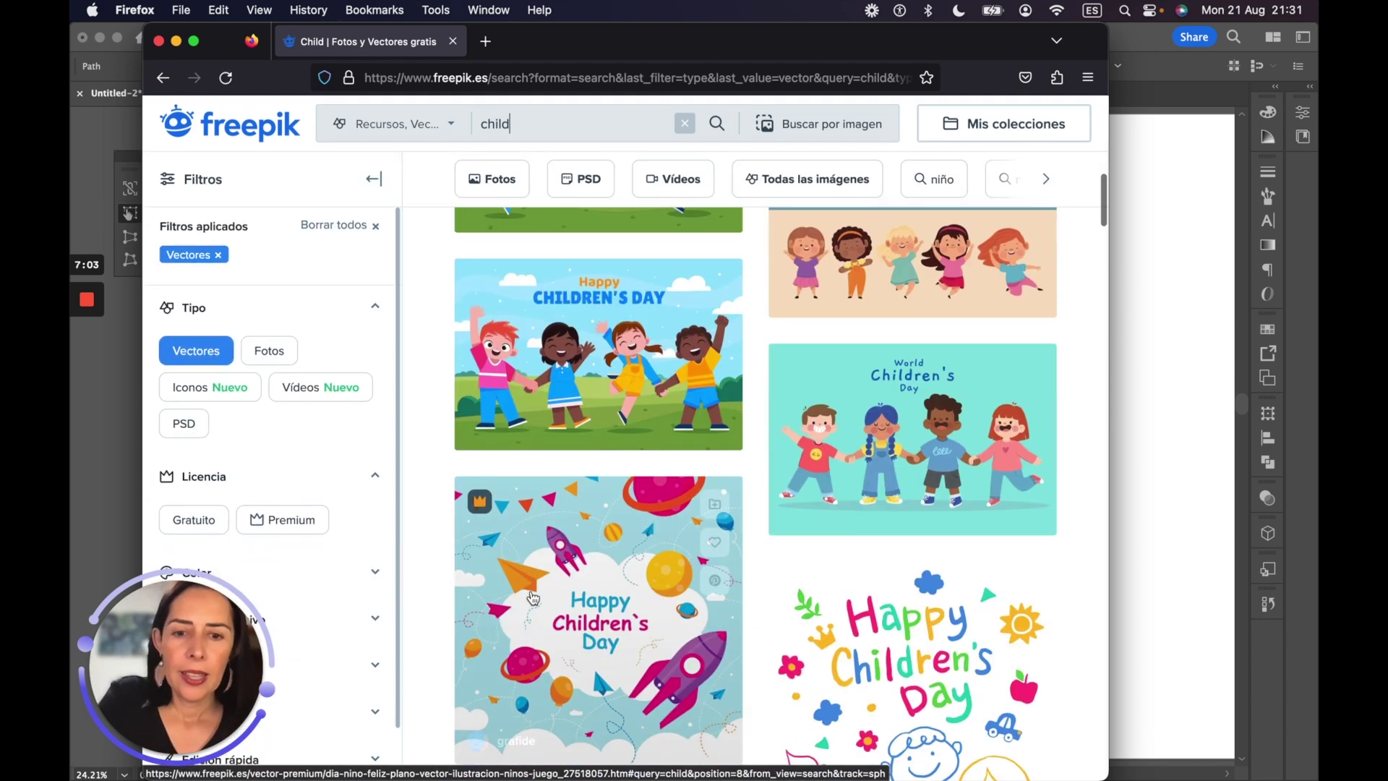
scroll(532, 598, up, 2)
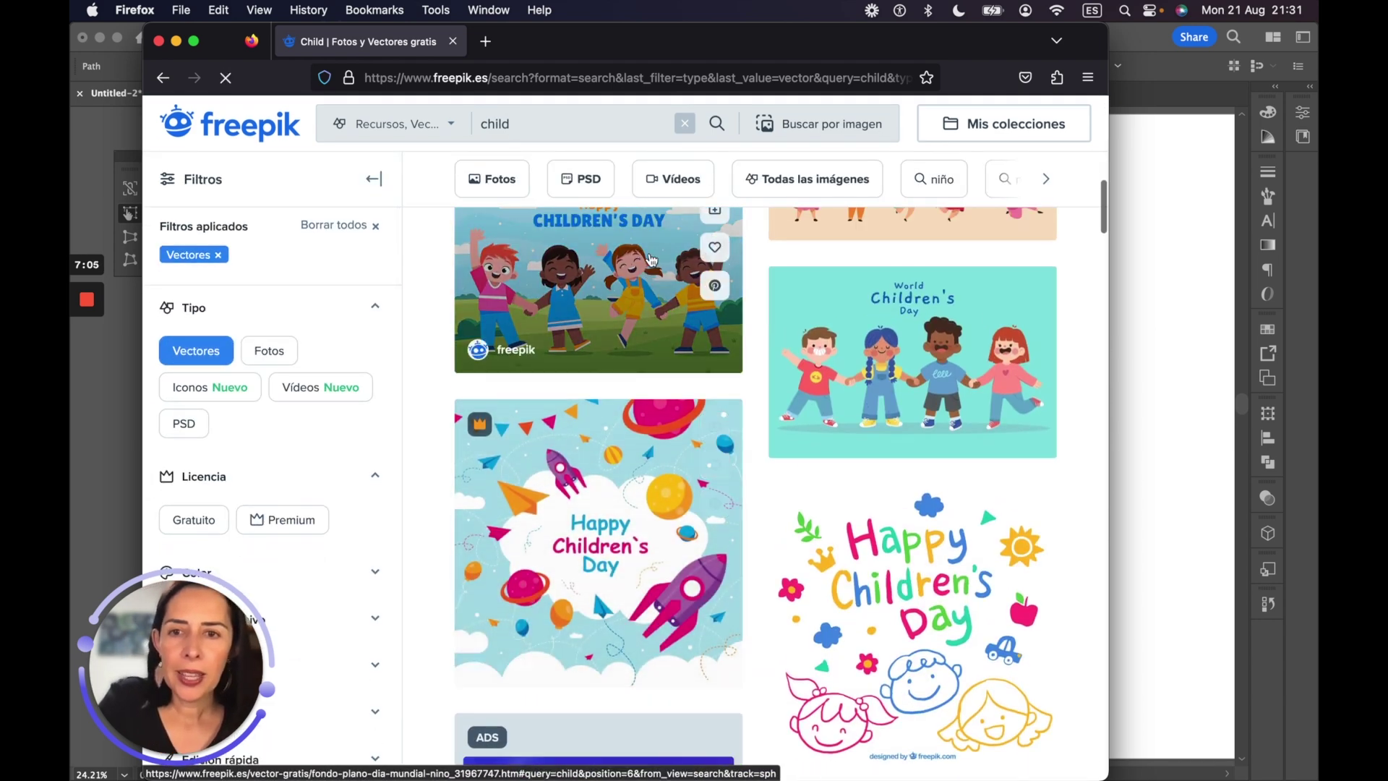
click(650, 258)
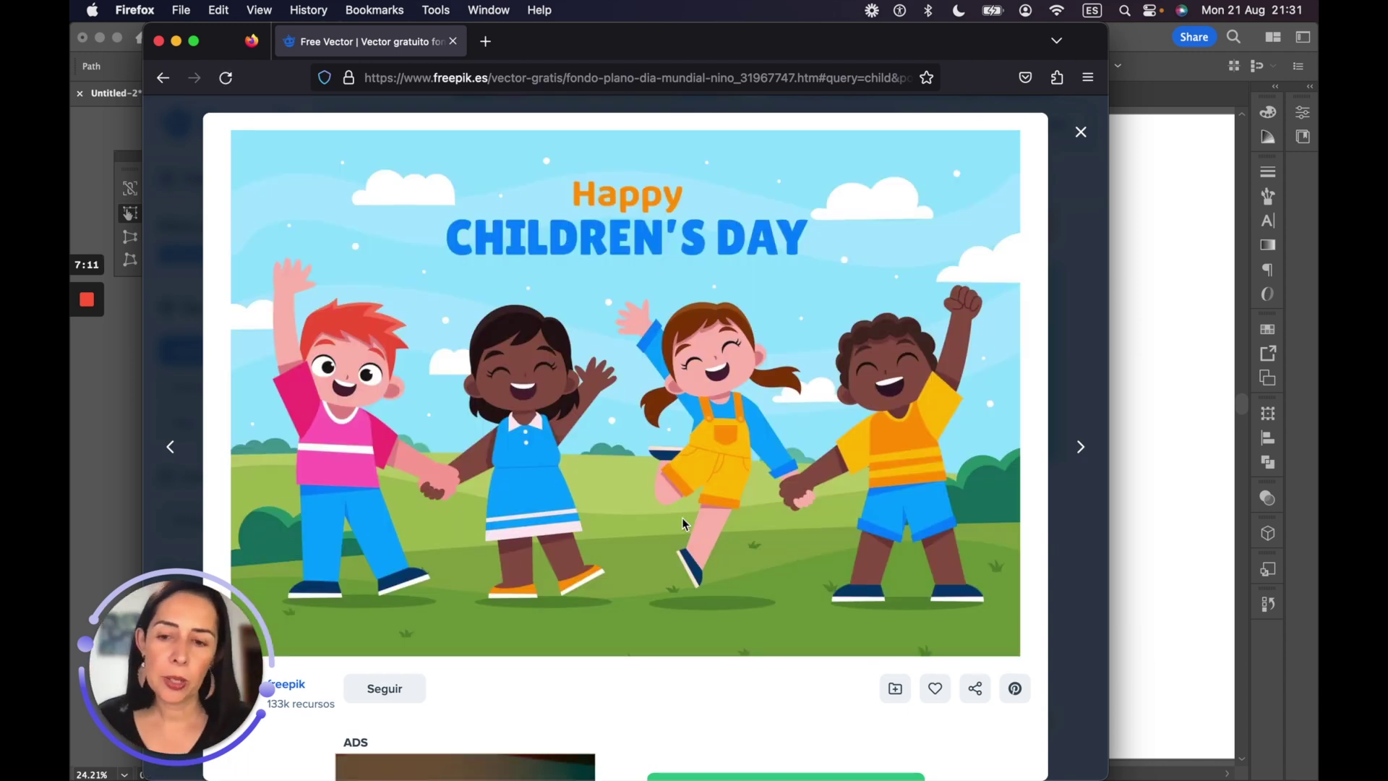
Download the four-children vector with the free license
scroll(674, 542, down, 5)
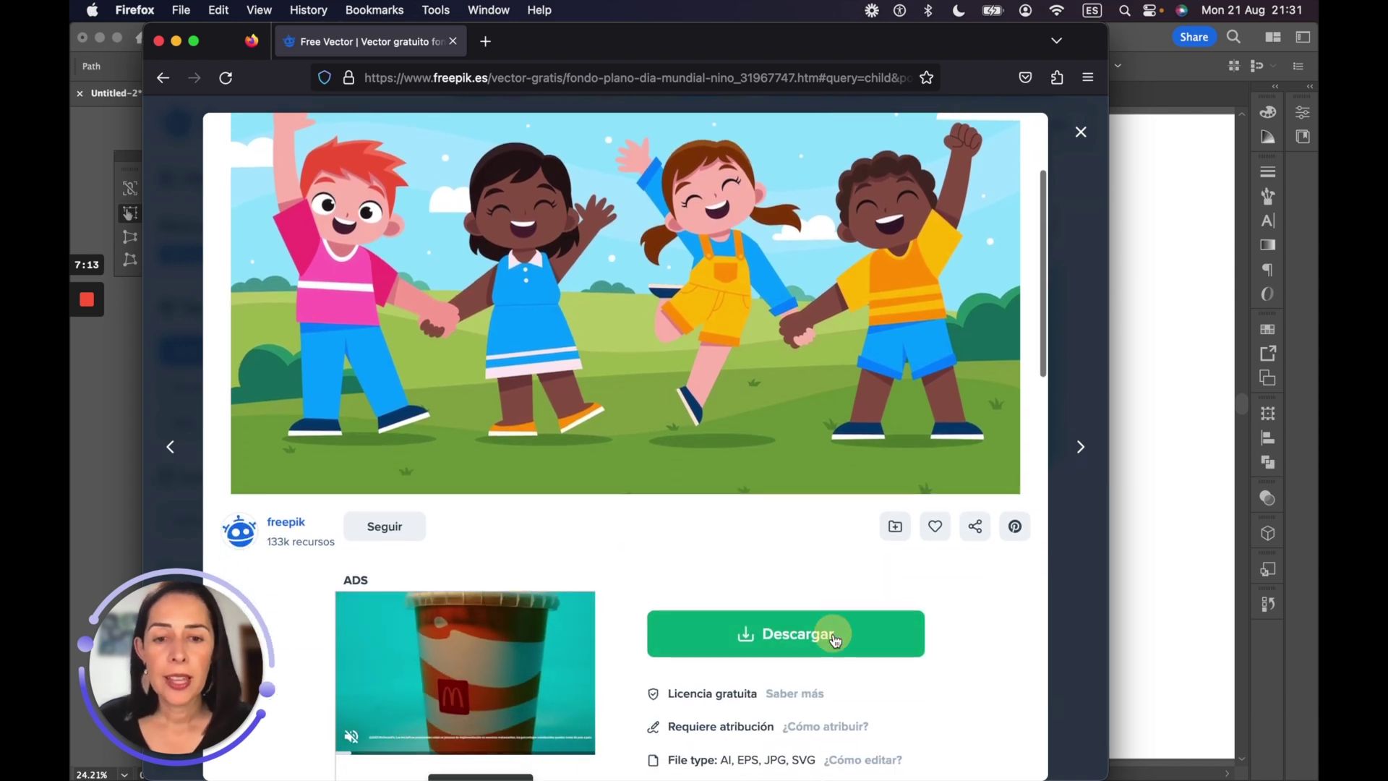
click(832, 638)
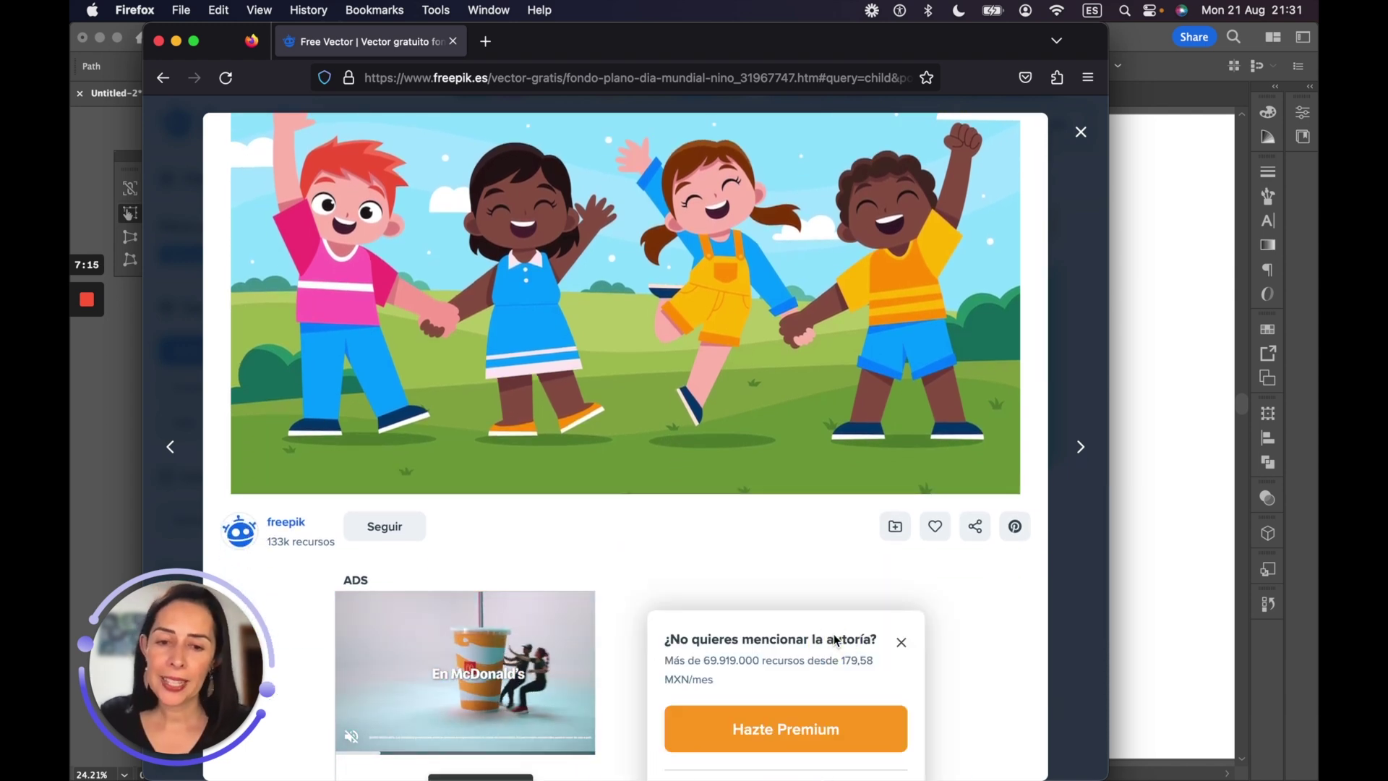
scroll(1000, 593, down, 10)
click(801, 452)
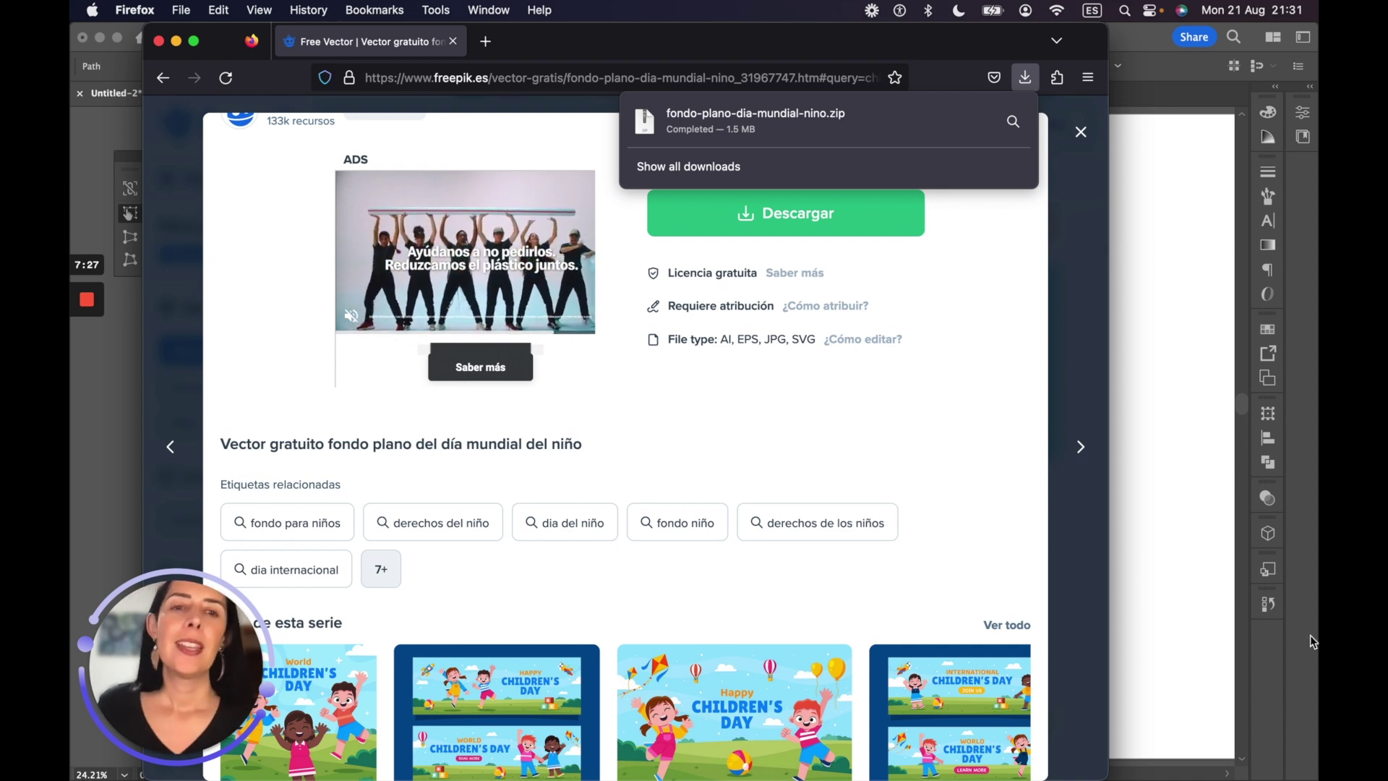
Unpack fondo-plano-dia-mundial-nino.zip, open 7851131.ai from its folder in Illustrator, and dismiss the missing fonts dialog without replacing any
scroll(978, 334, down, 1)
click(678, 123)
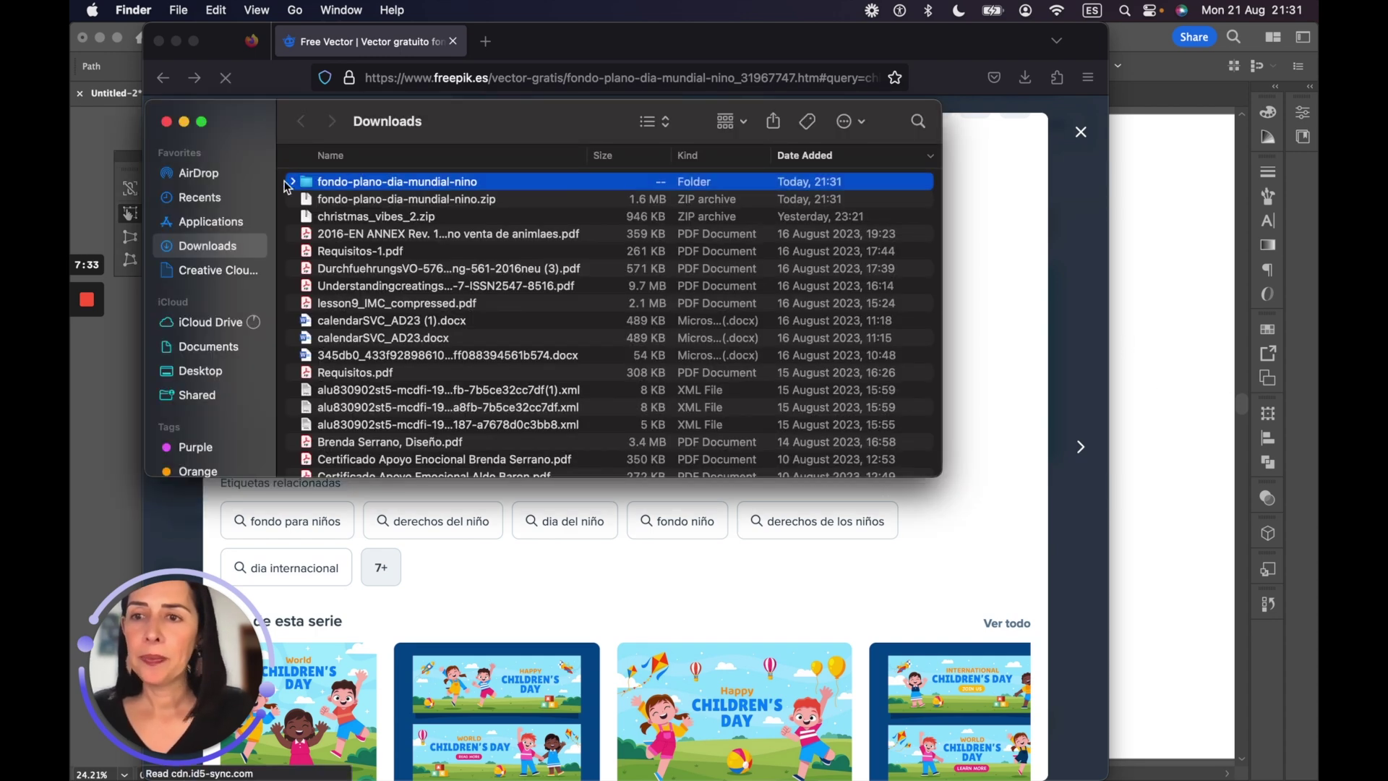
click(293, 183)
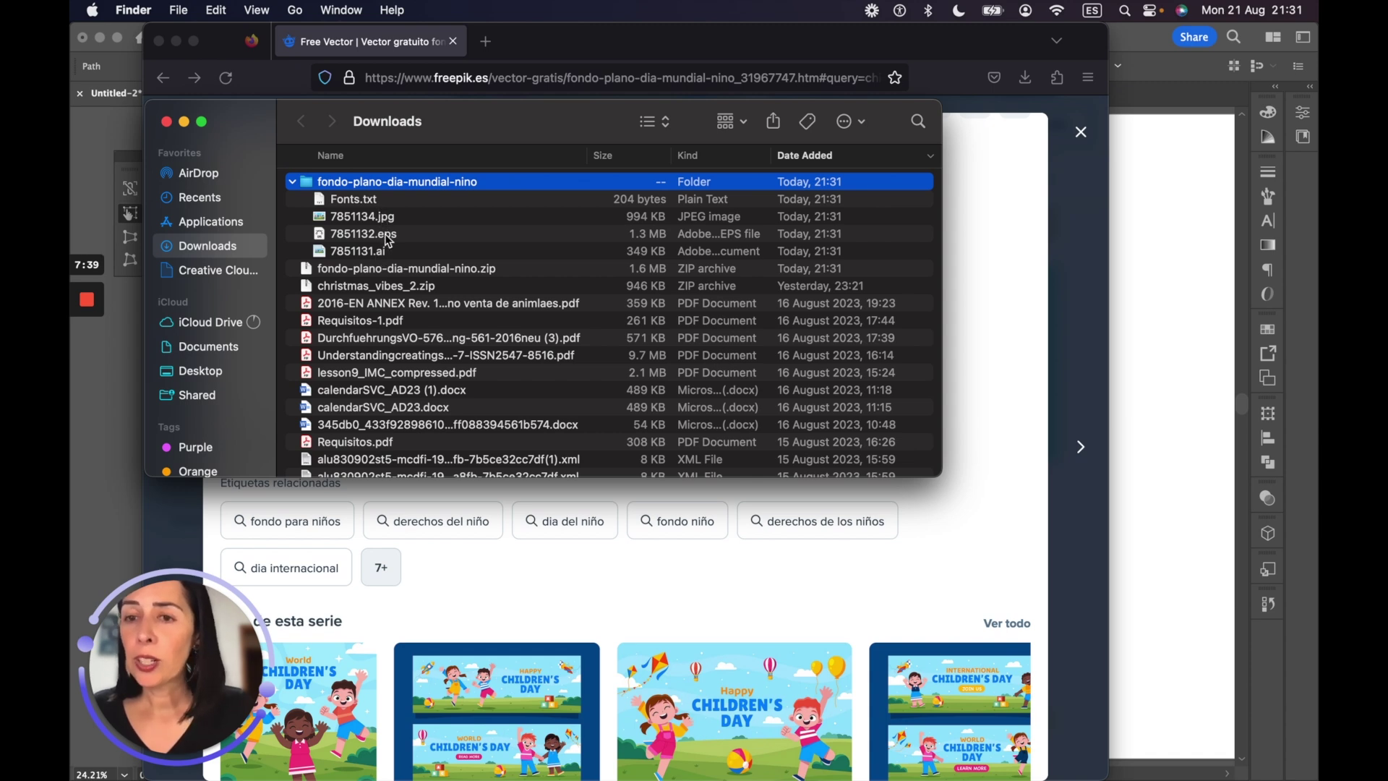
drag(376, 258, 483, 740)
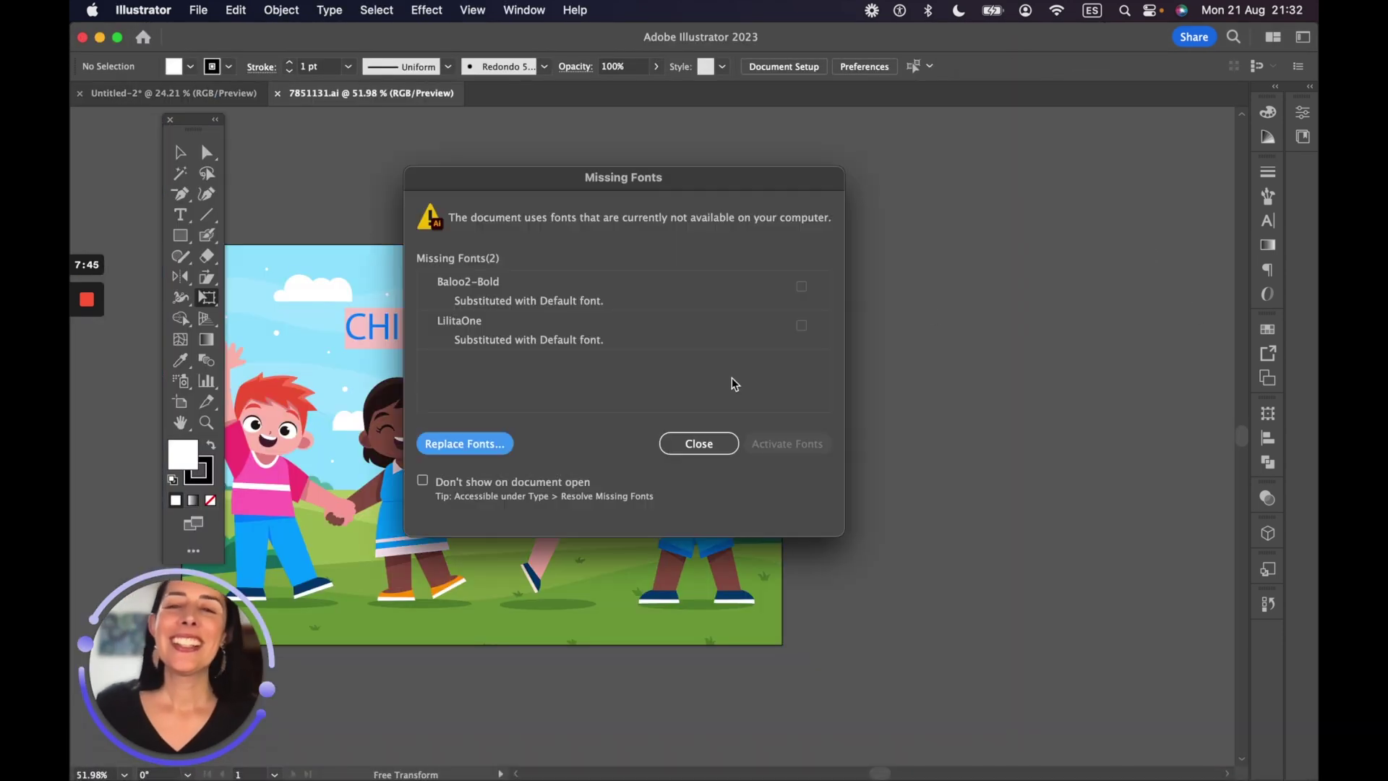
click(698, 443)
Delete the "Happy CHILDREN'S DAY" text group from the sky
key(v)
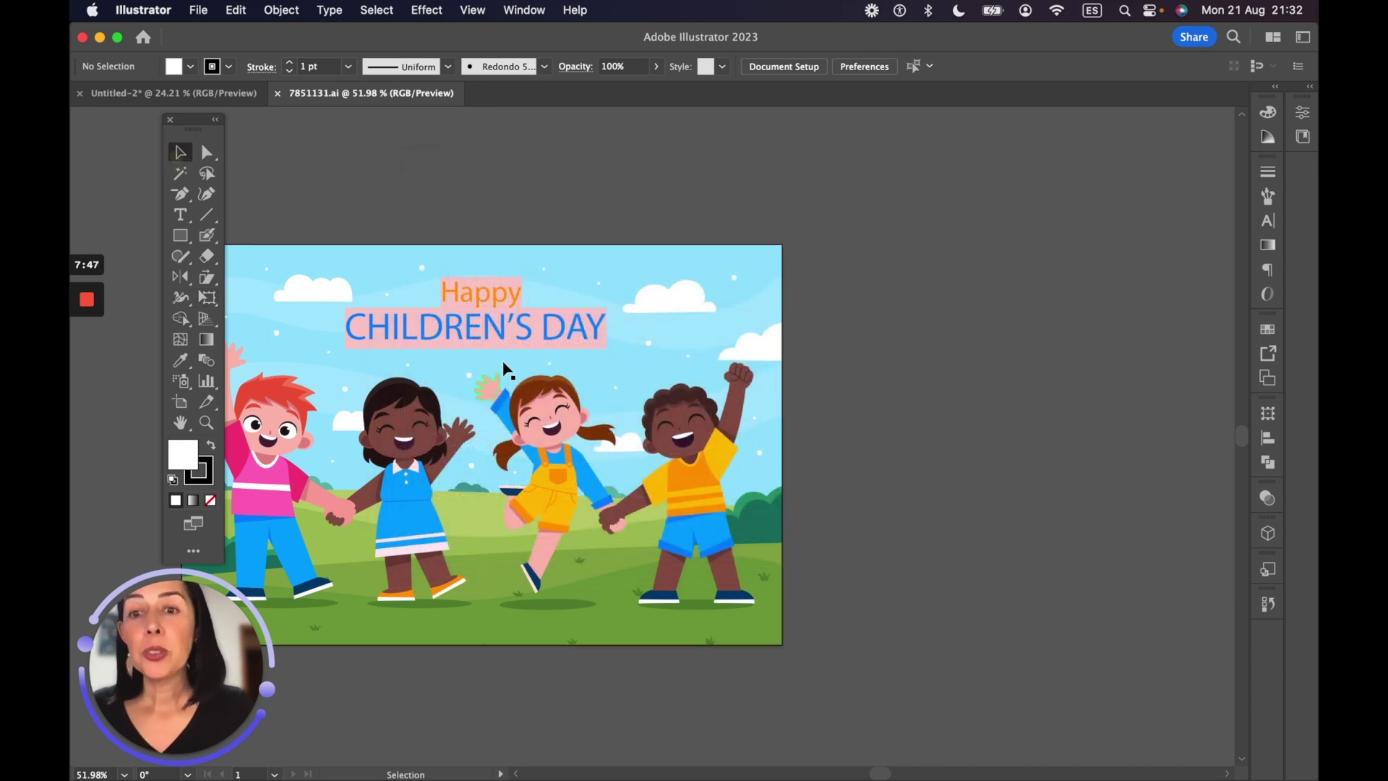
click(476, 320)
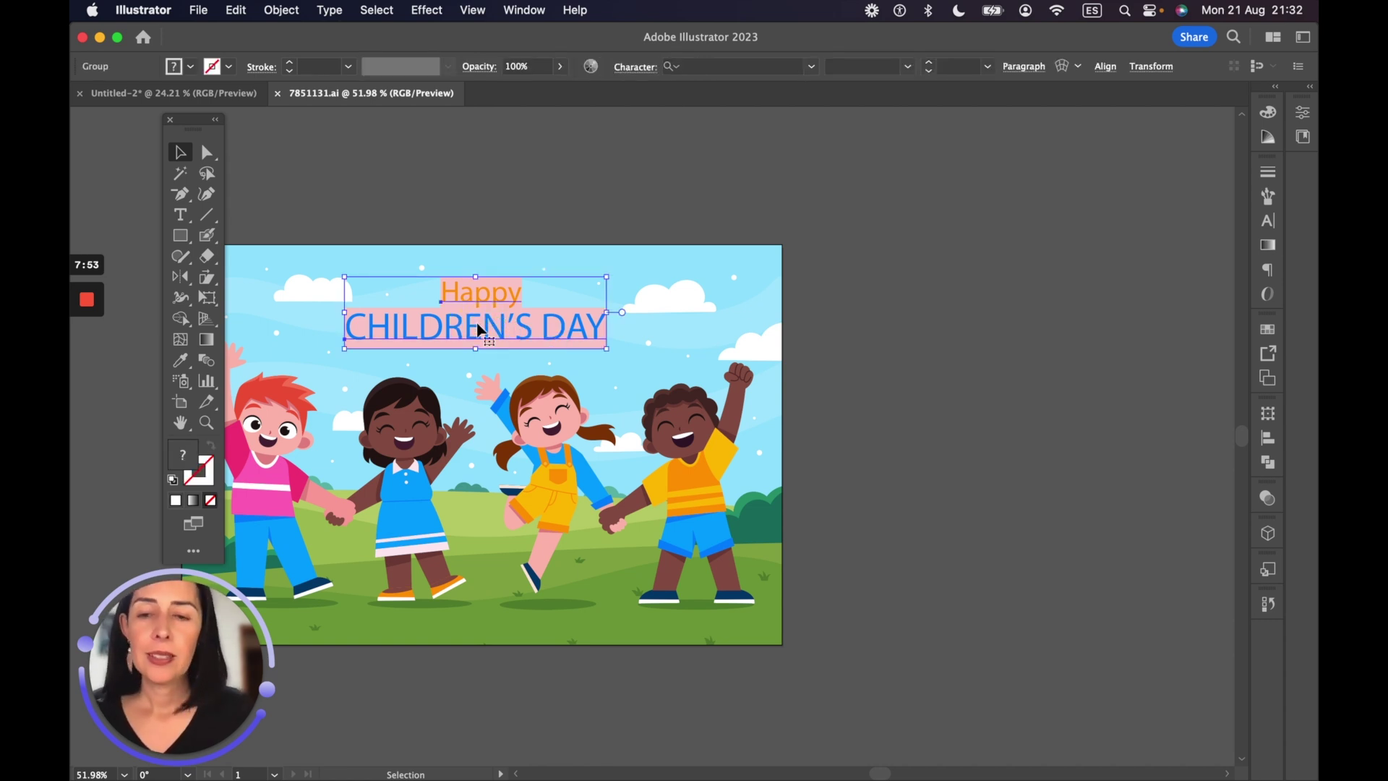
drag(480, 329, 489, 187)
key(Delete)
key(space)
drag(578, 362, 735, 340)
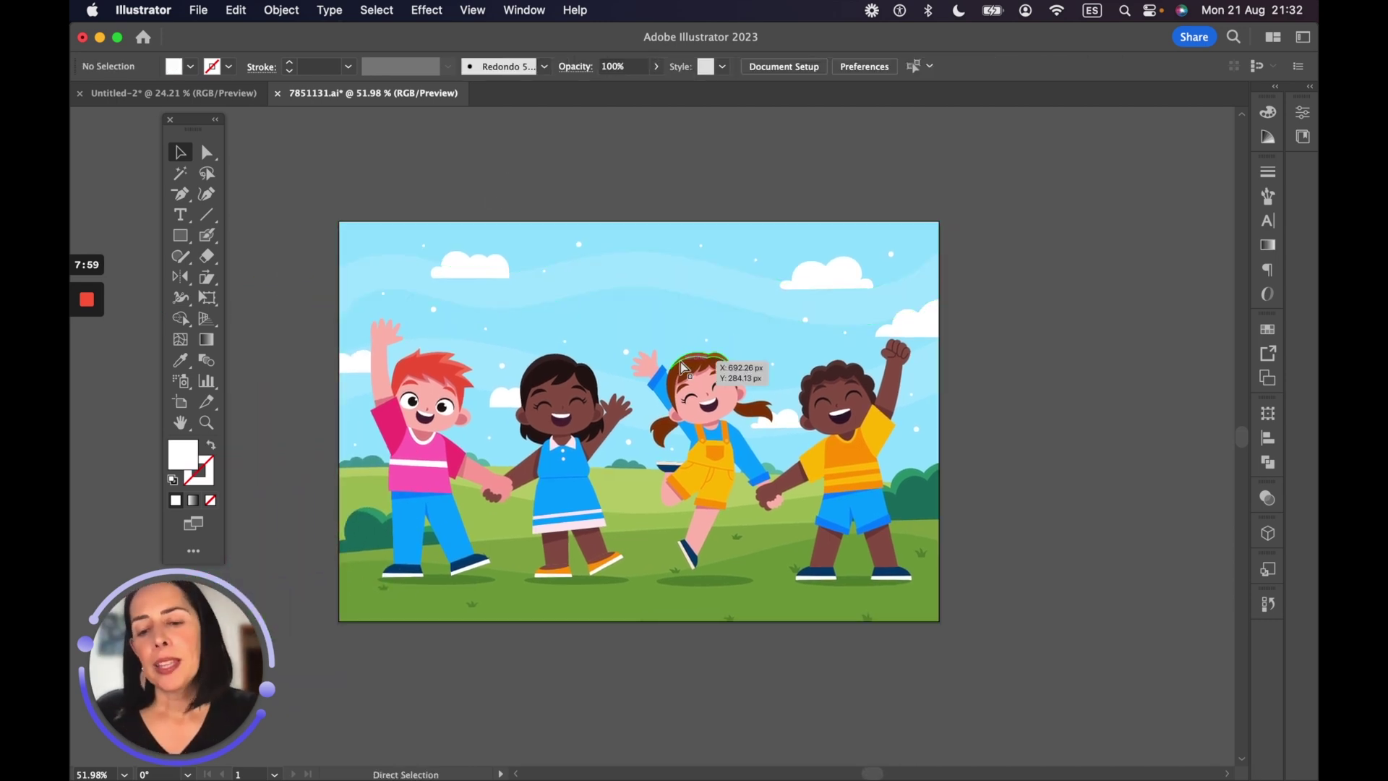
Inspect the illustration's paths in Outline view and return to the colour preview
key(super+y)
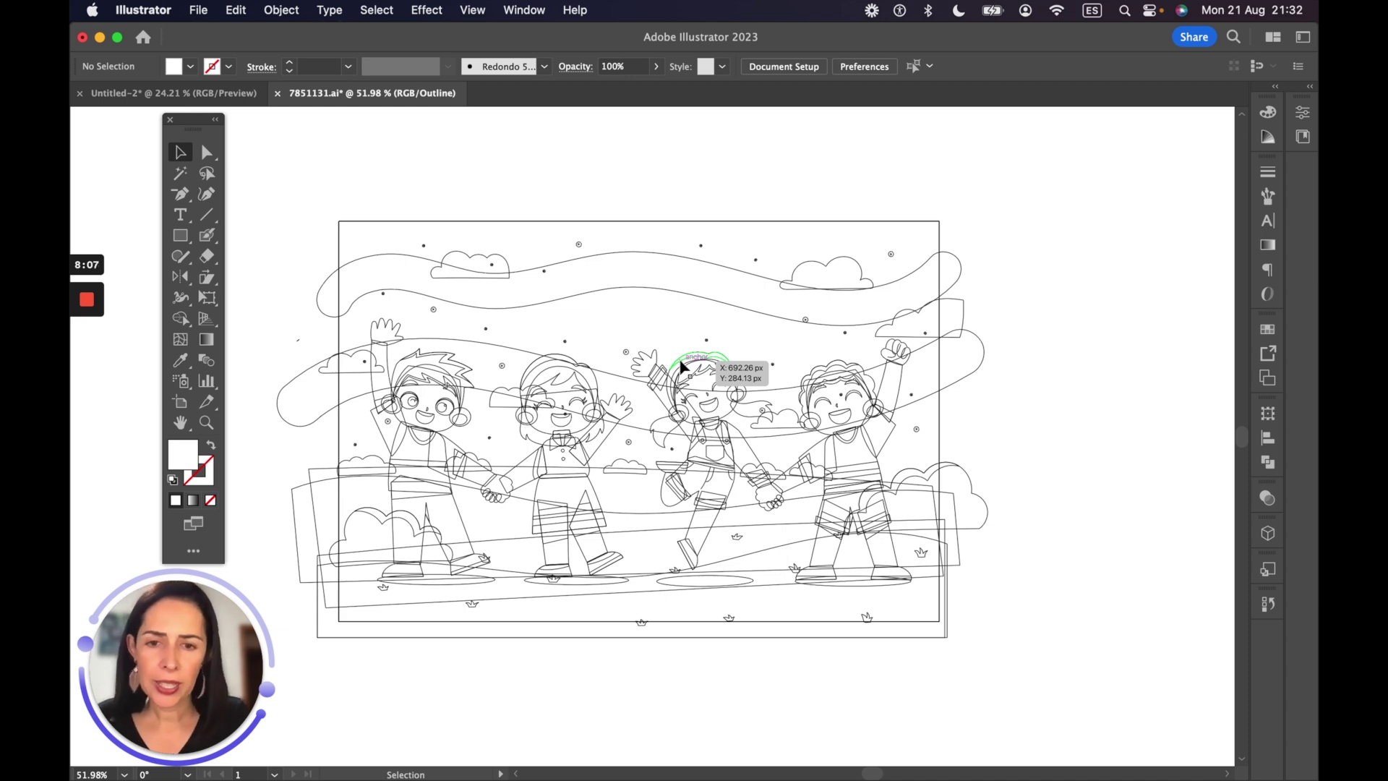
key(super+y)
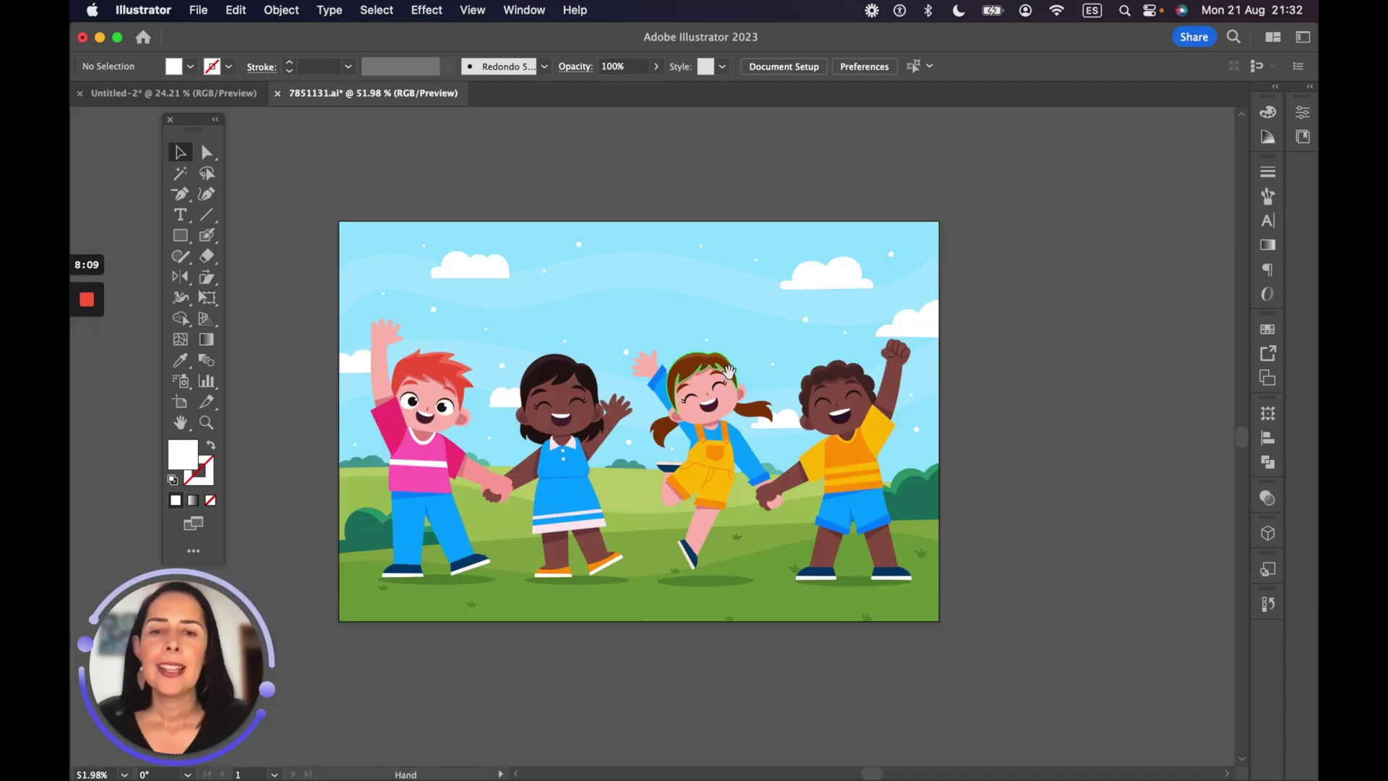
Select the whole group of the boy in the orange shirt, try shifting him to the right, and undo the move
click(913, 413)
drag(914, 413, 1007, 468)
drag(920, 488, 815, 362)
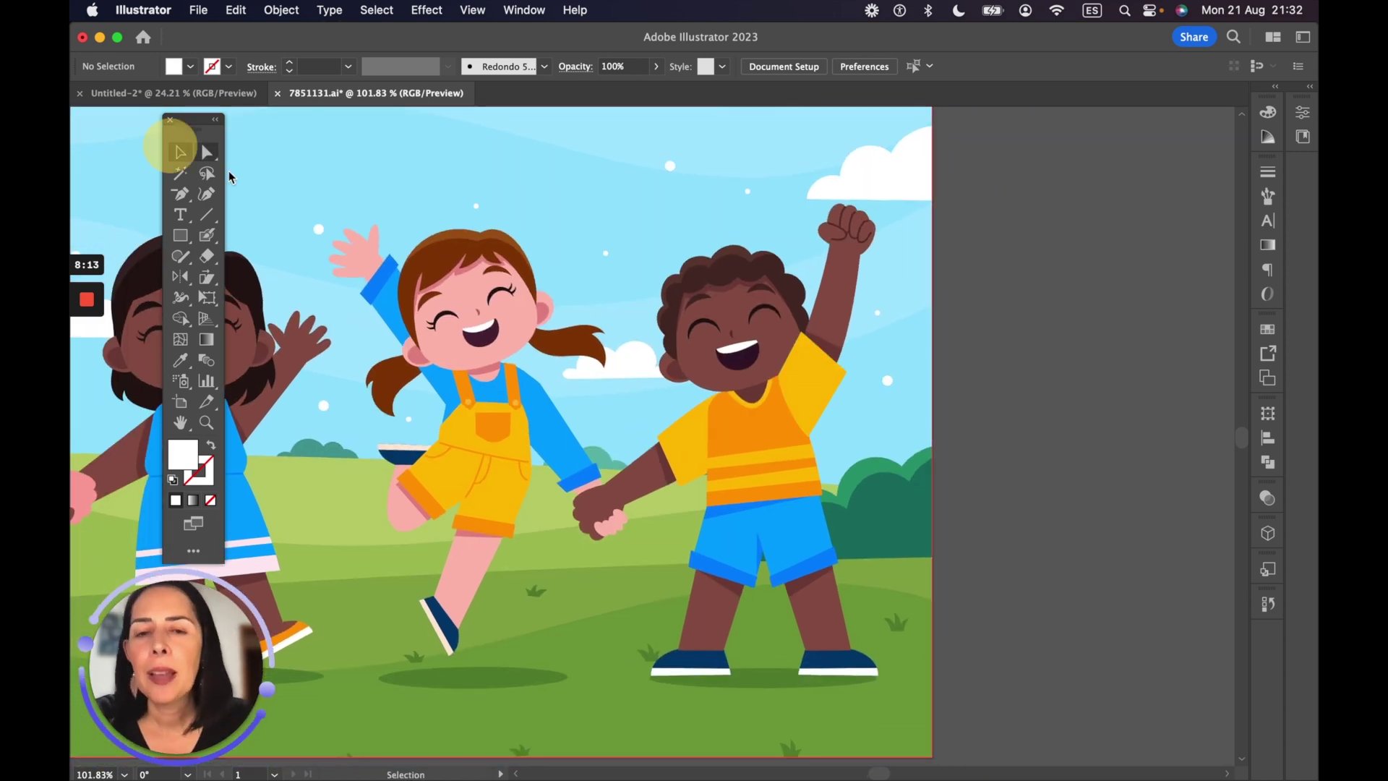
click(802, 312)
drag(711, 432, 805, 428)
key(super+z)
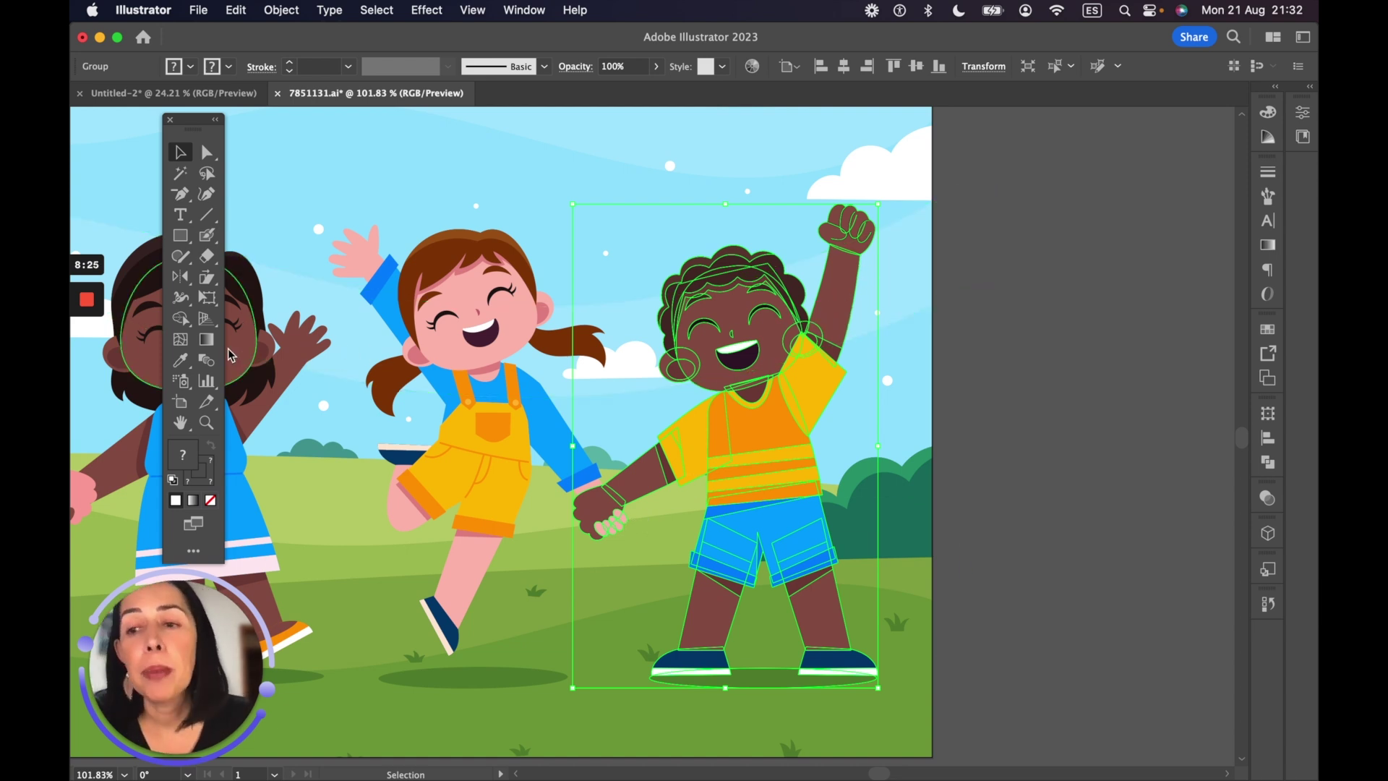
Activate the Puppet Warp tool on the boy and add two pins along his raised arm, near the elbow and on the forearm
drag(208, 297, 296, 324)
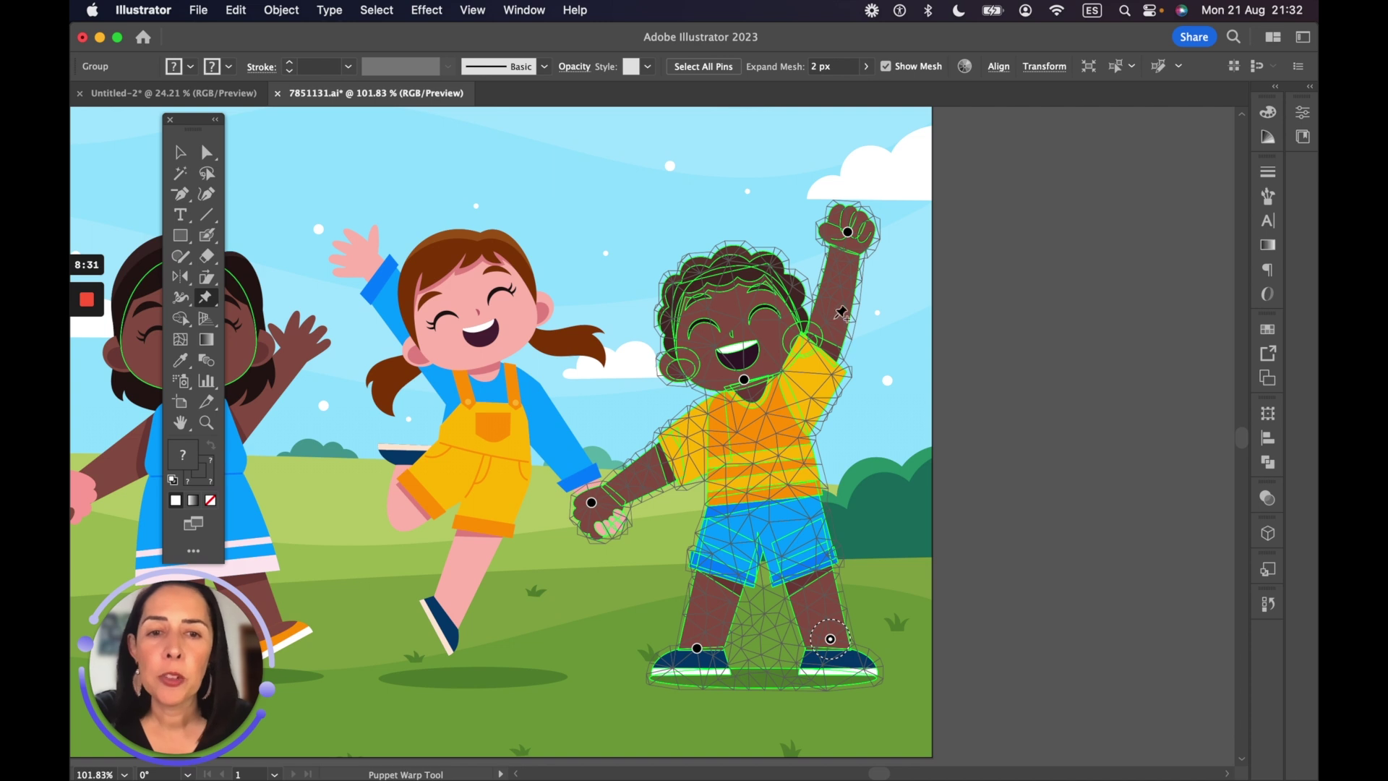
click(834, 323)
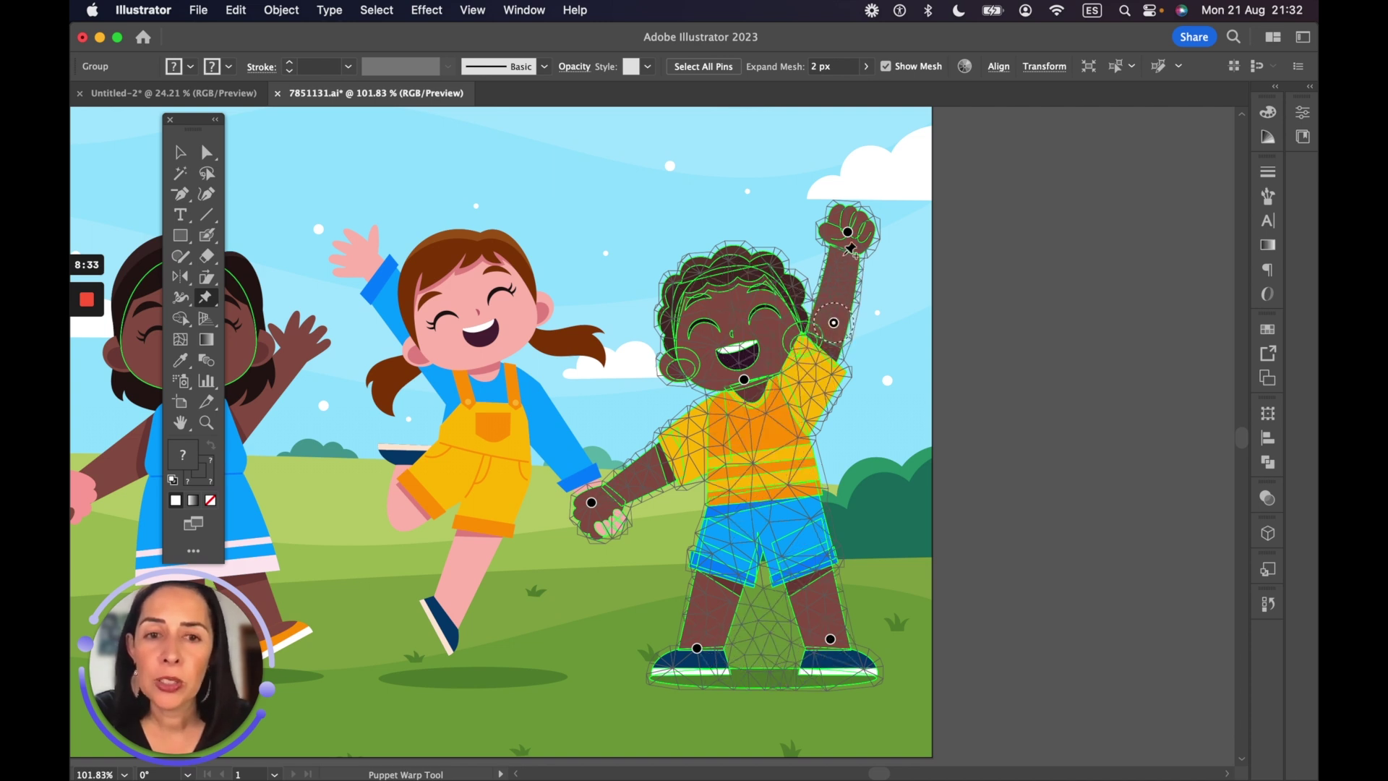
click(842, 270)
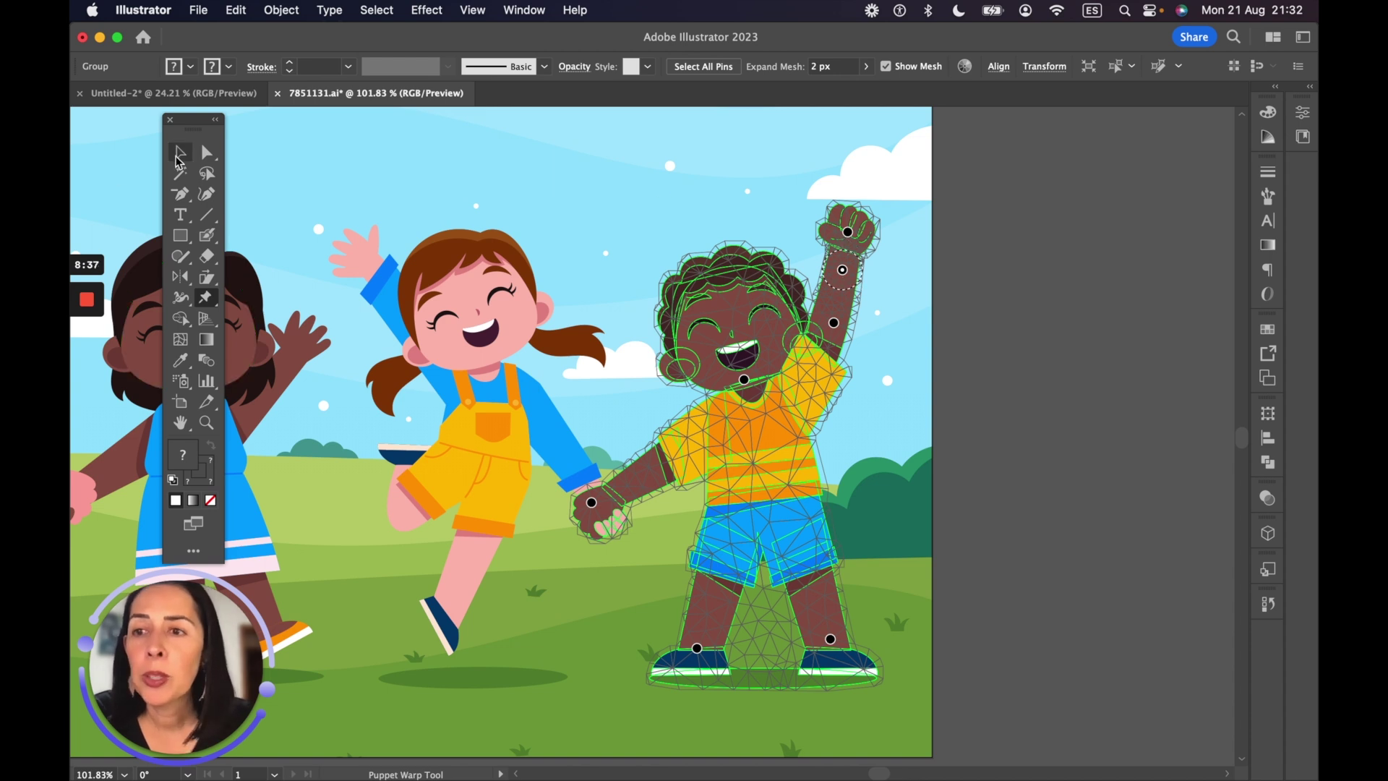
Bend the boy's raised arm outward at the elbow by repositioning its Puppet Warp pins, and leave the tool
click(180, 152)
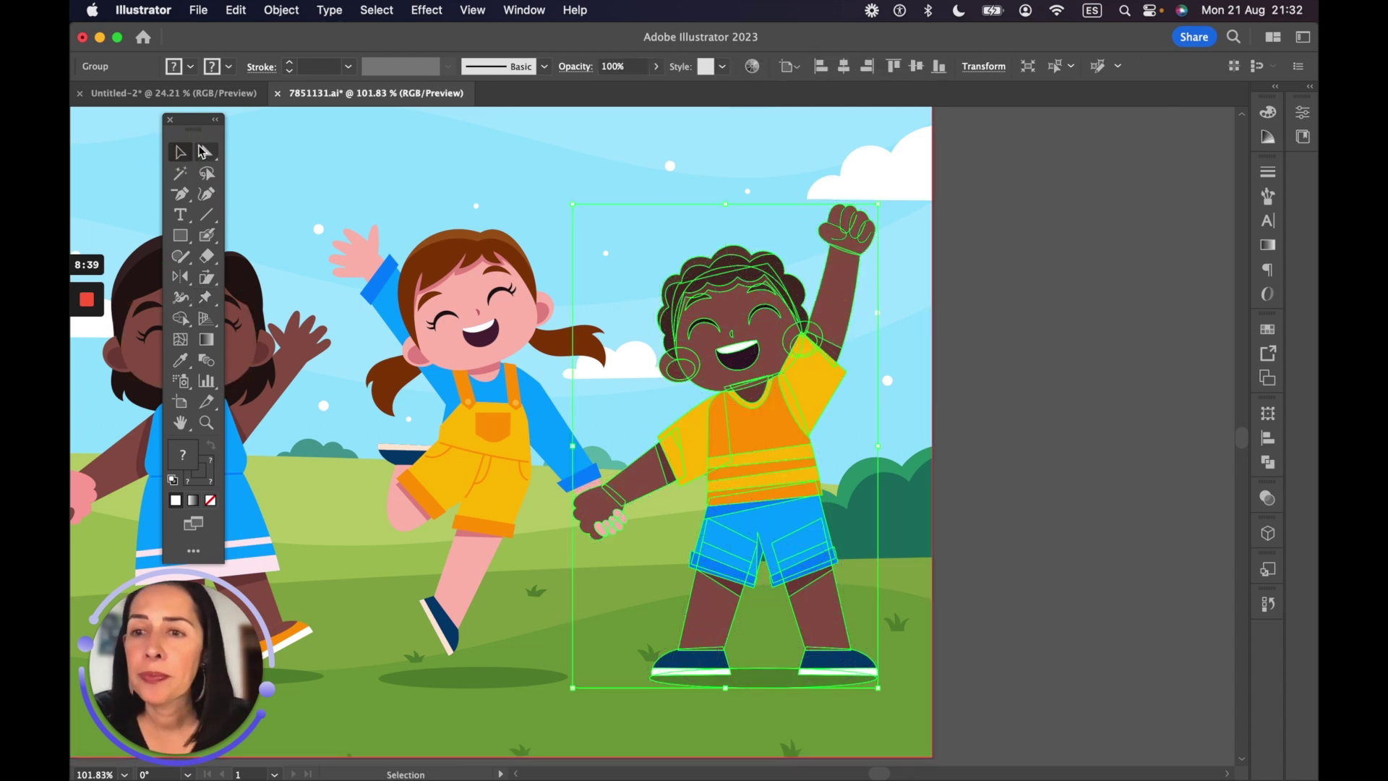
click(205, 297)
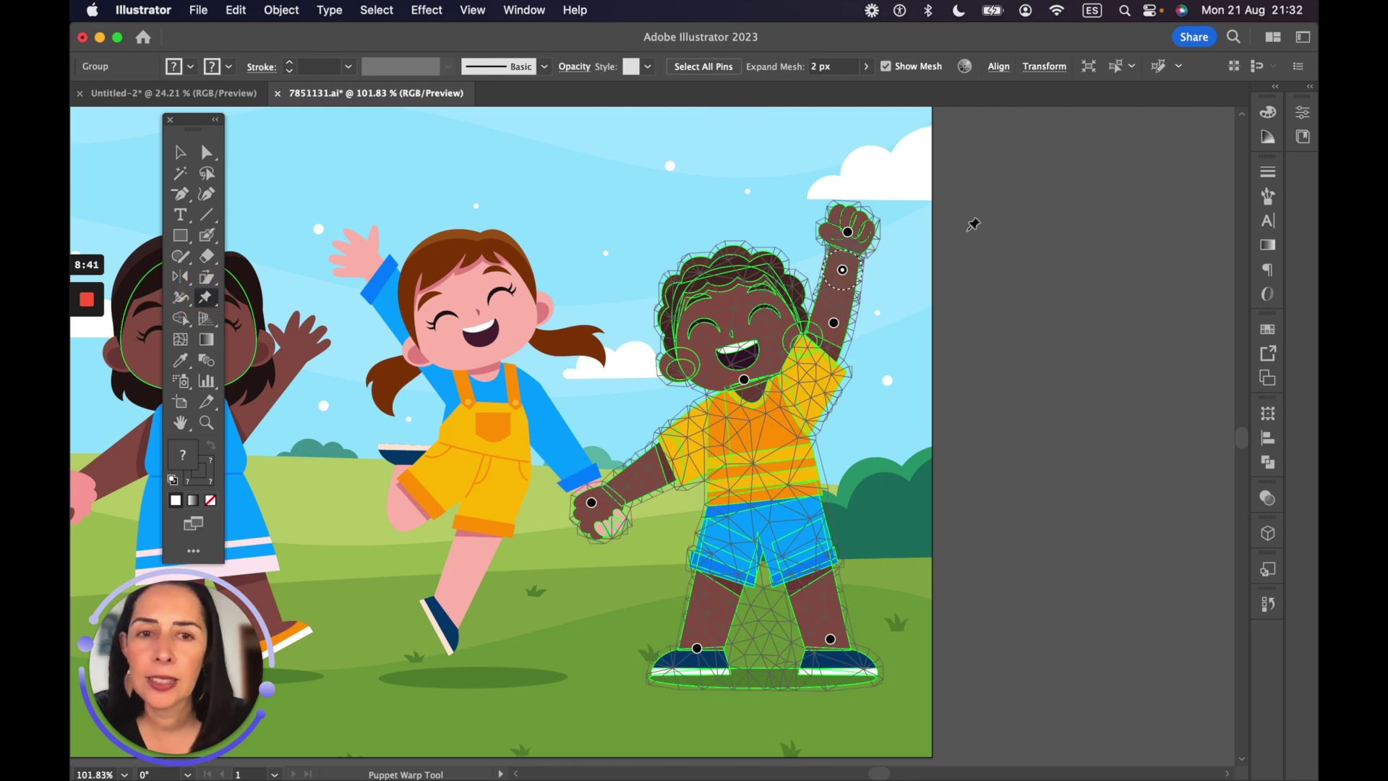
drag(848, 234, 859, 342)
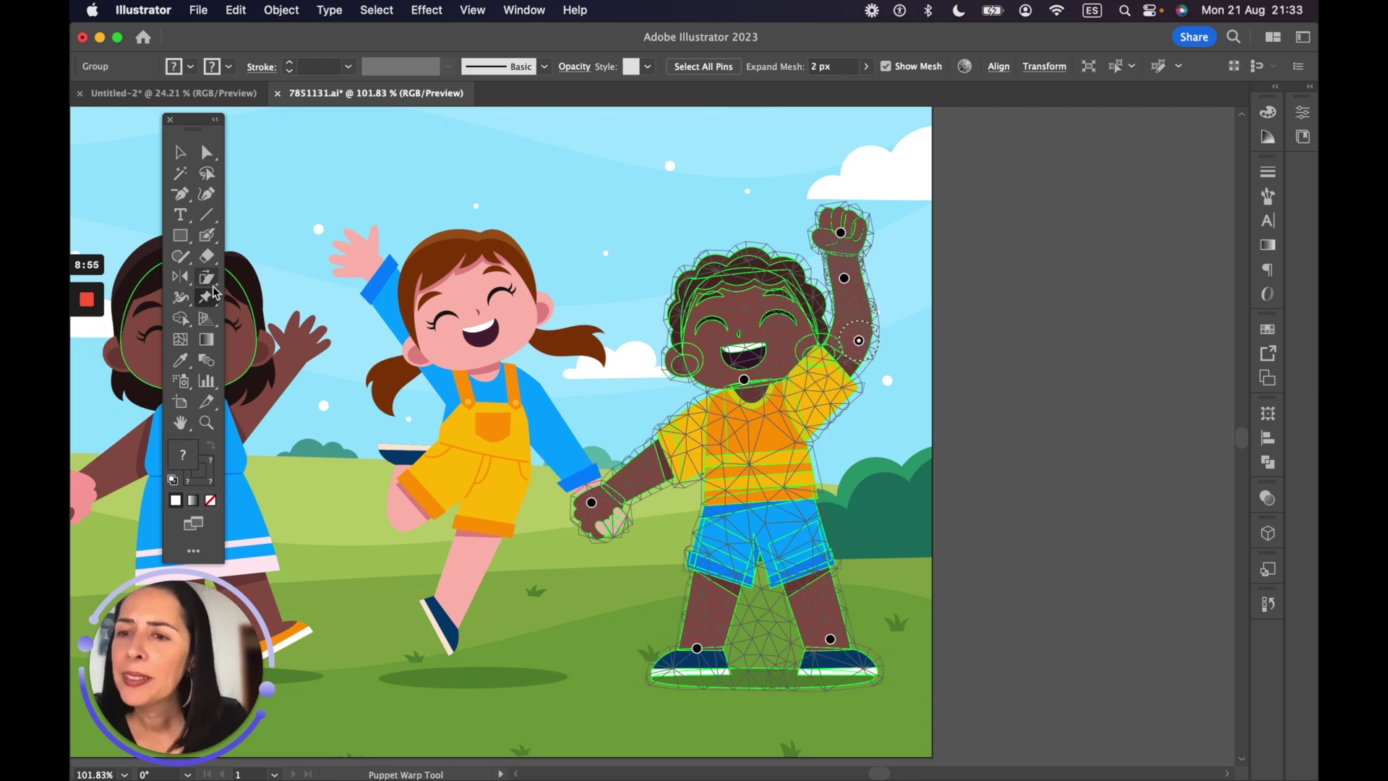
click(180, 152)
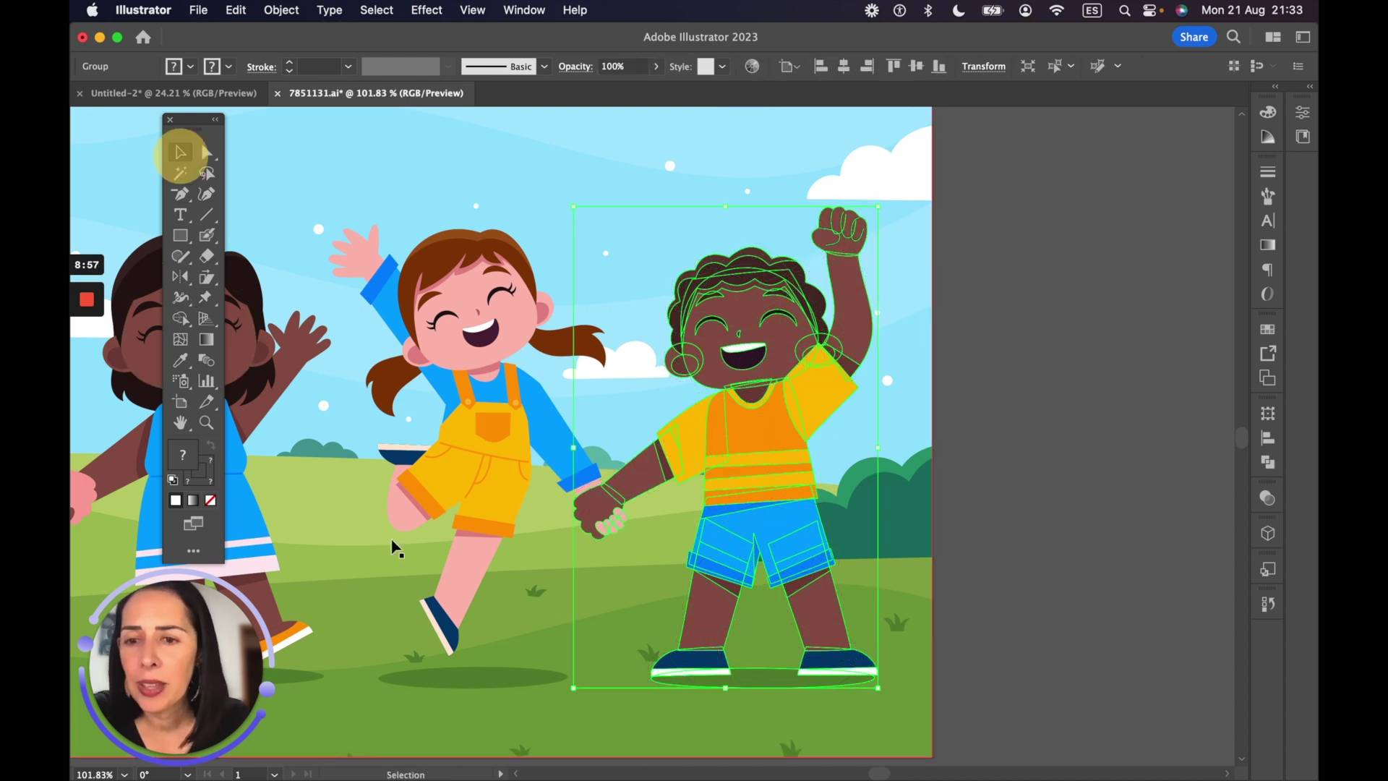
Select the girl in yellow overalls and add Puppet Warp pins on her shin, bent knee, upper arm, waist and lower shorts hem
click(444, 562)
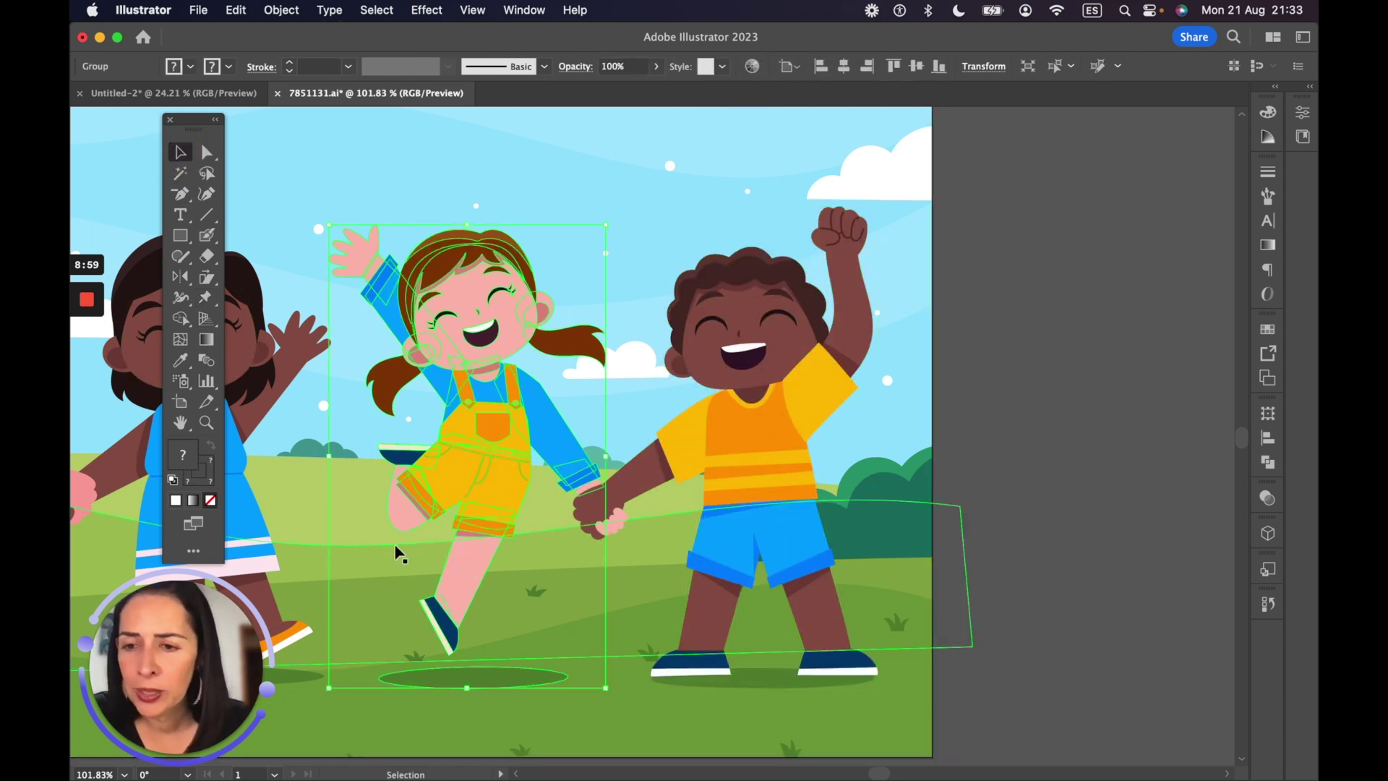
click(207, 299)
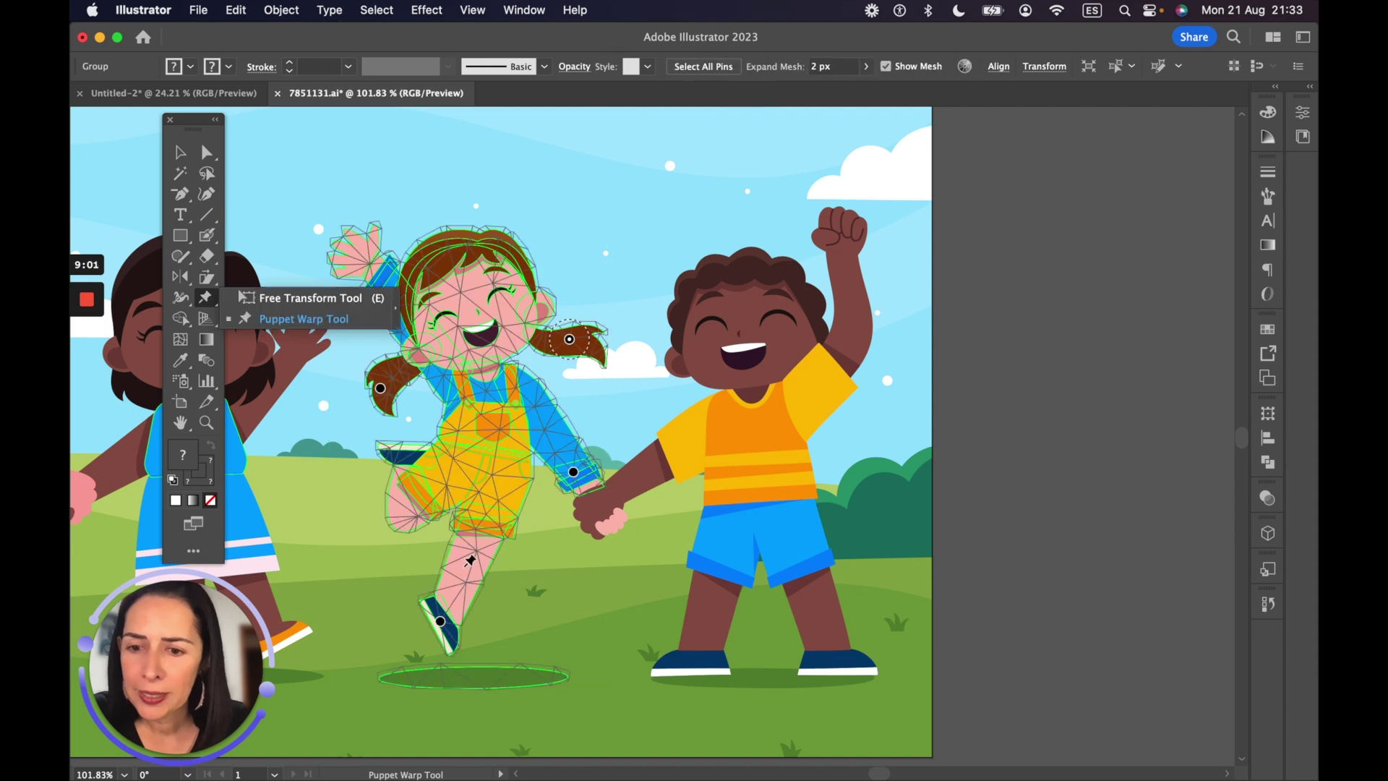
click(463, 568)
click(399, 503)
click(535, 397)
click(484, 444)
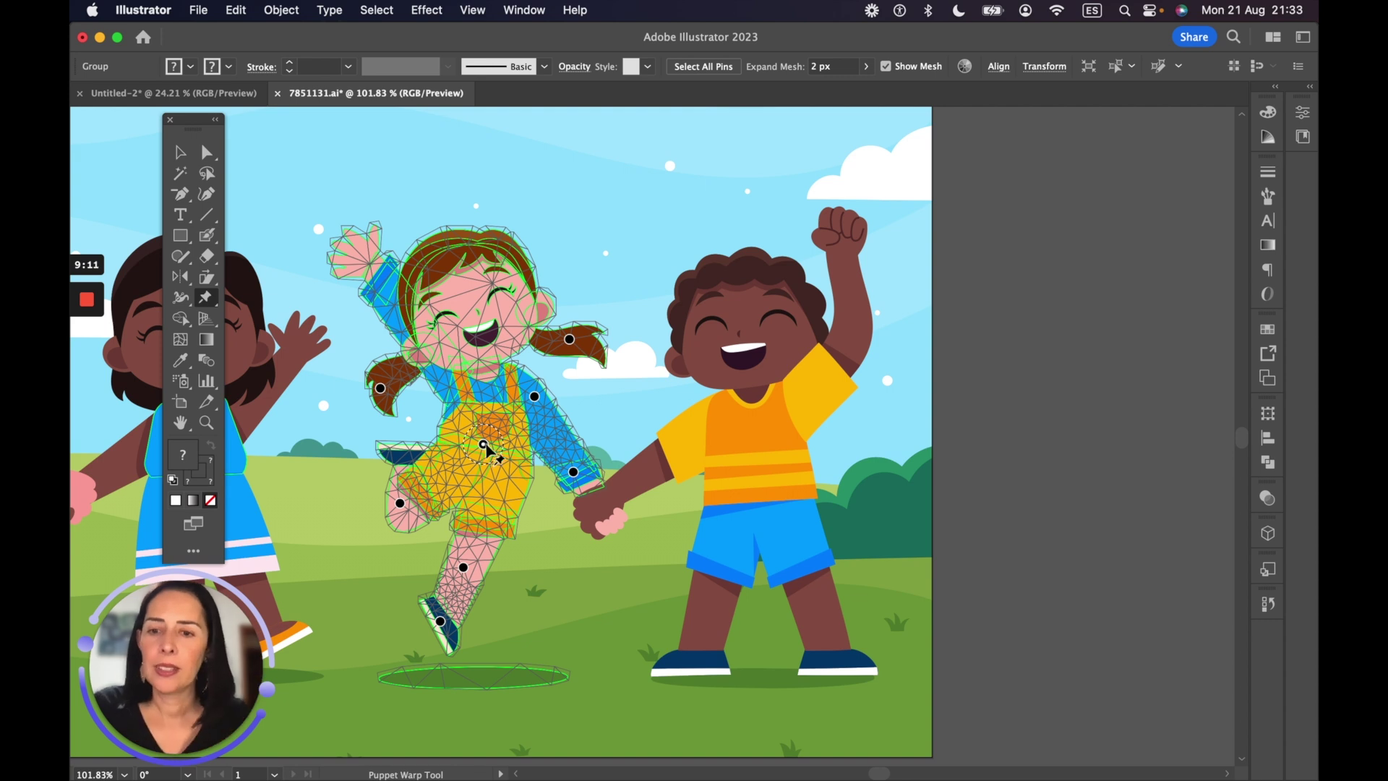
click(483, 531)
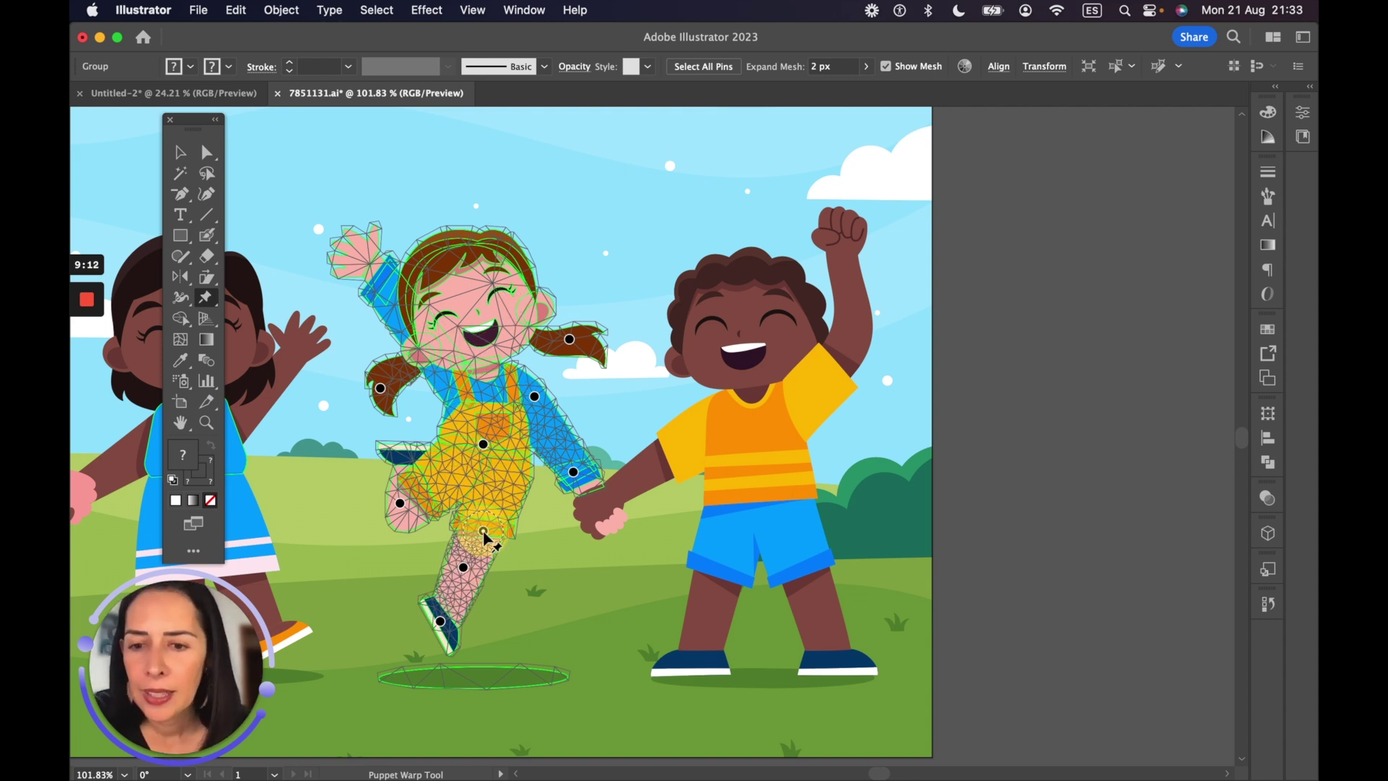
Shift the Puppet Warp pin on the girl's shin slightly to the right
click(464, 569)
mouse_move(465, 569)
mouse_down()
mouse_move(492, 577)
mouse_move(467, 571)
mouse_up()
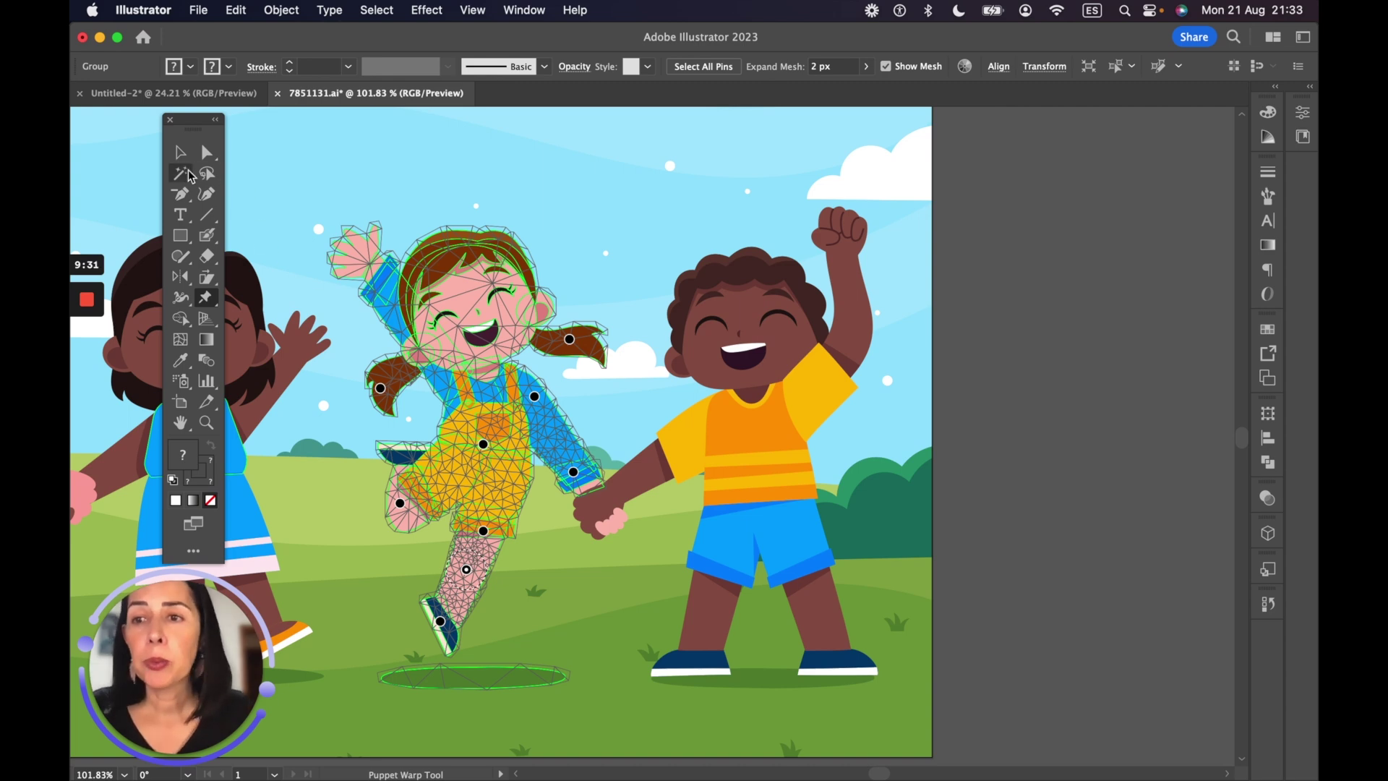
Select the red-haired boy with the Puppet Warp tool and add a pin on his raised hand
click(182, 153)
click(839, 273)
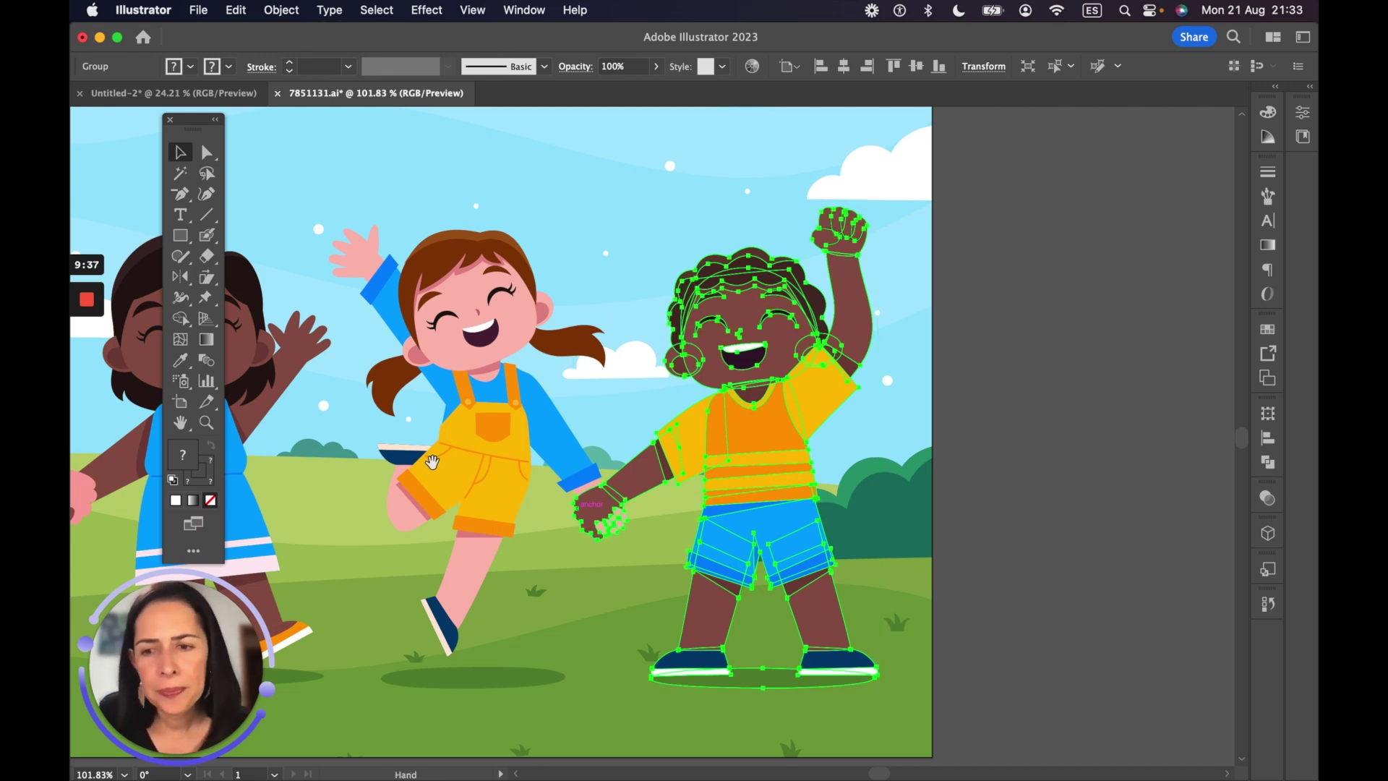
scroll(783, 486, left, 10)
click(393, 259)
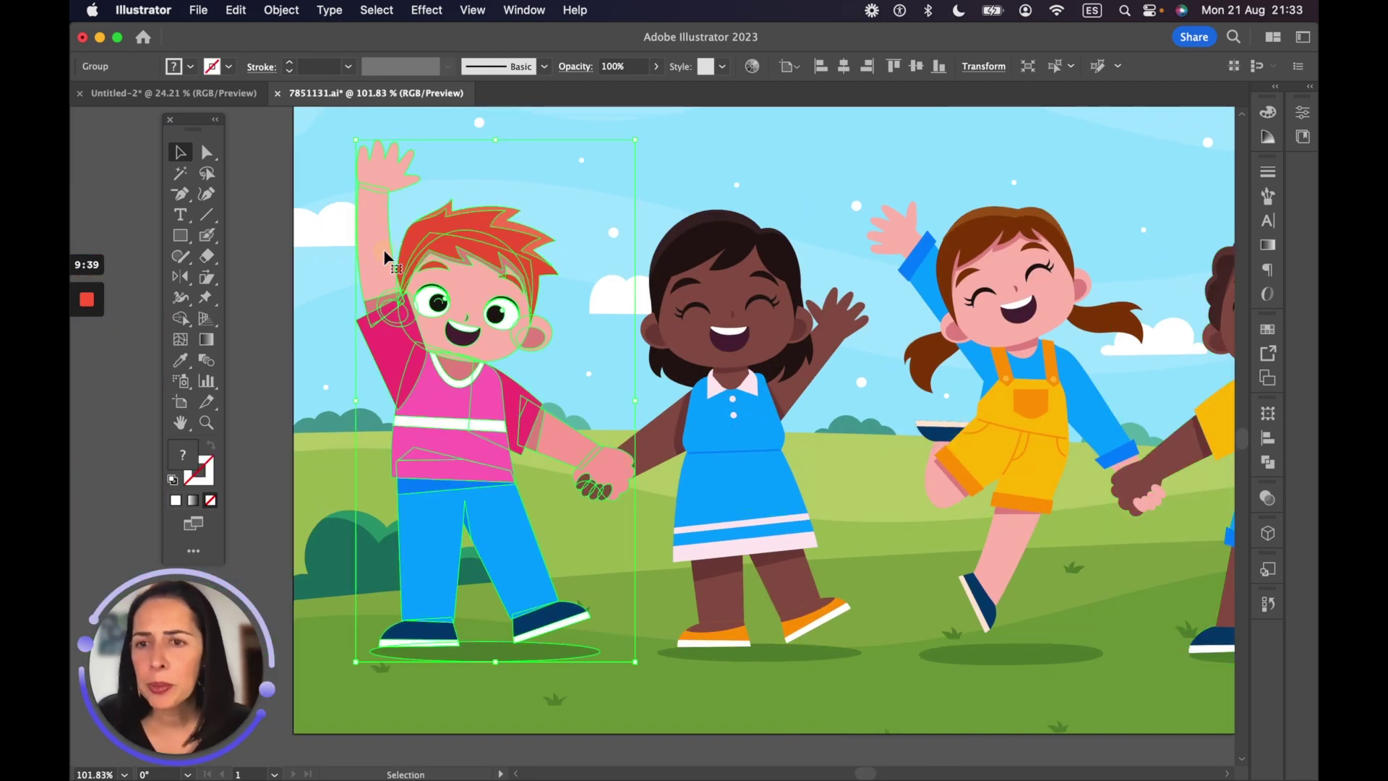
click(208, 297)
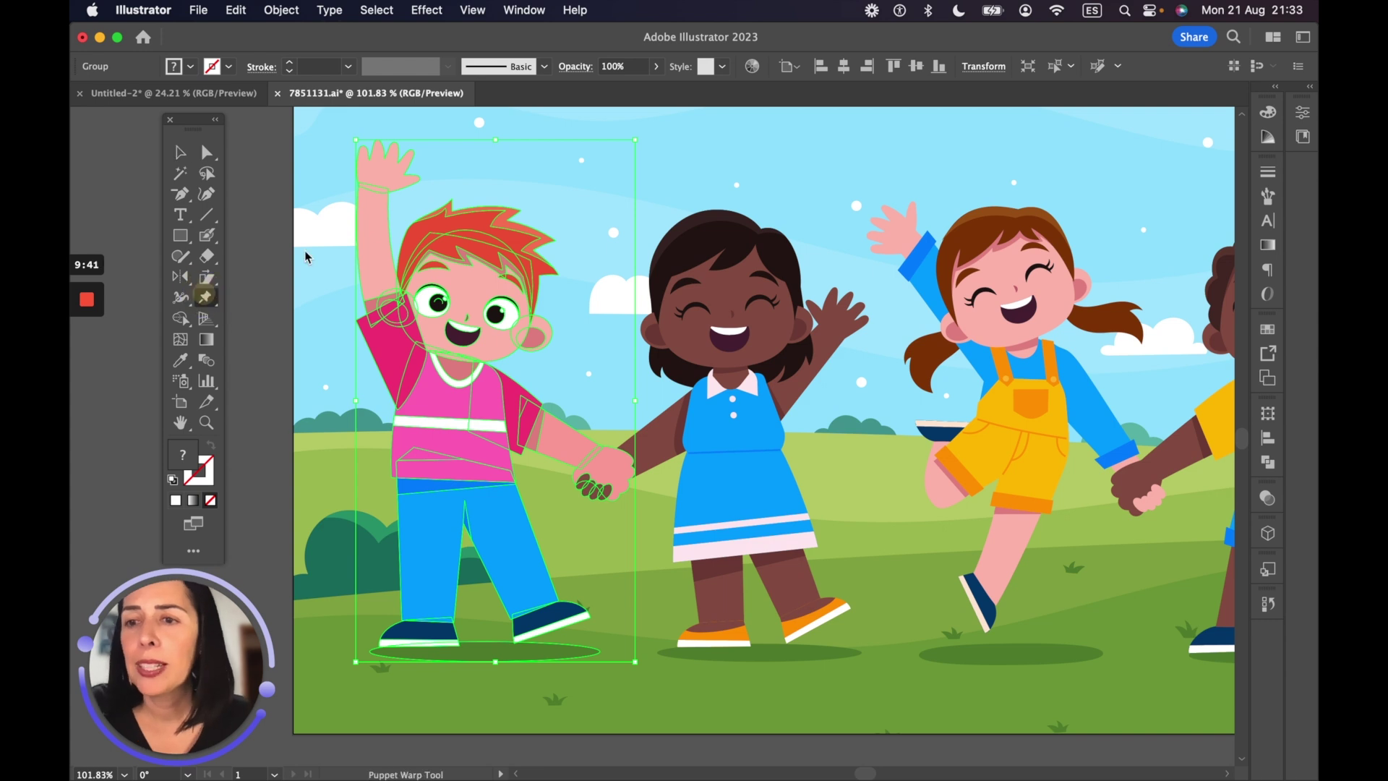
click(374, 175)
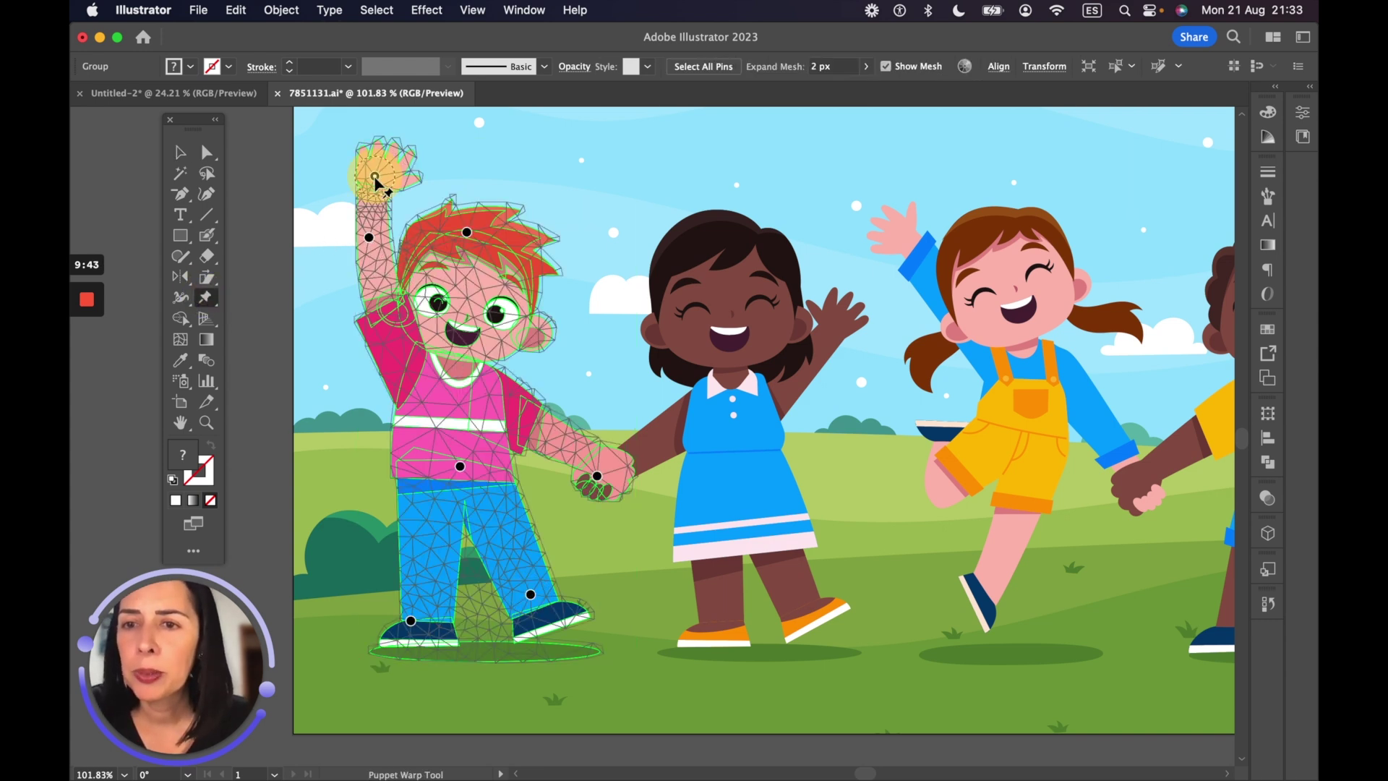
Reposition the red-haired boy's forearm pin near his elbow, and shift the pin on his hair upward to stretch his head
click(371, 243)
drag(370, 246, 499, 326)
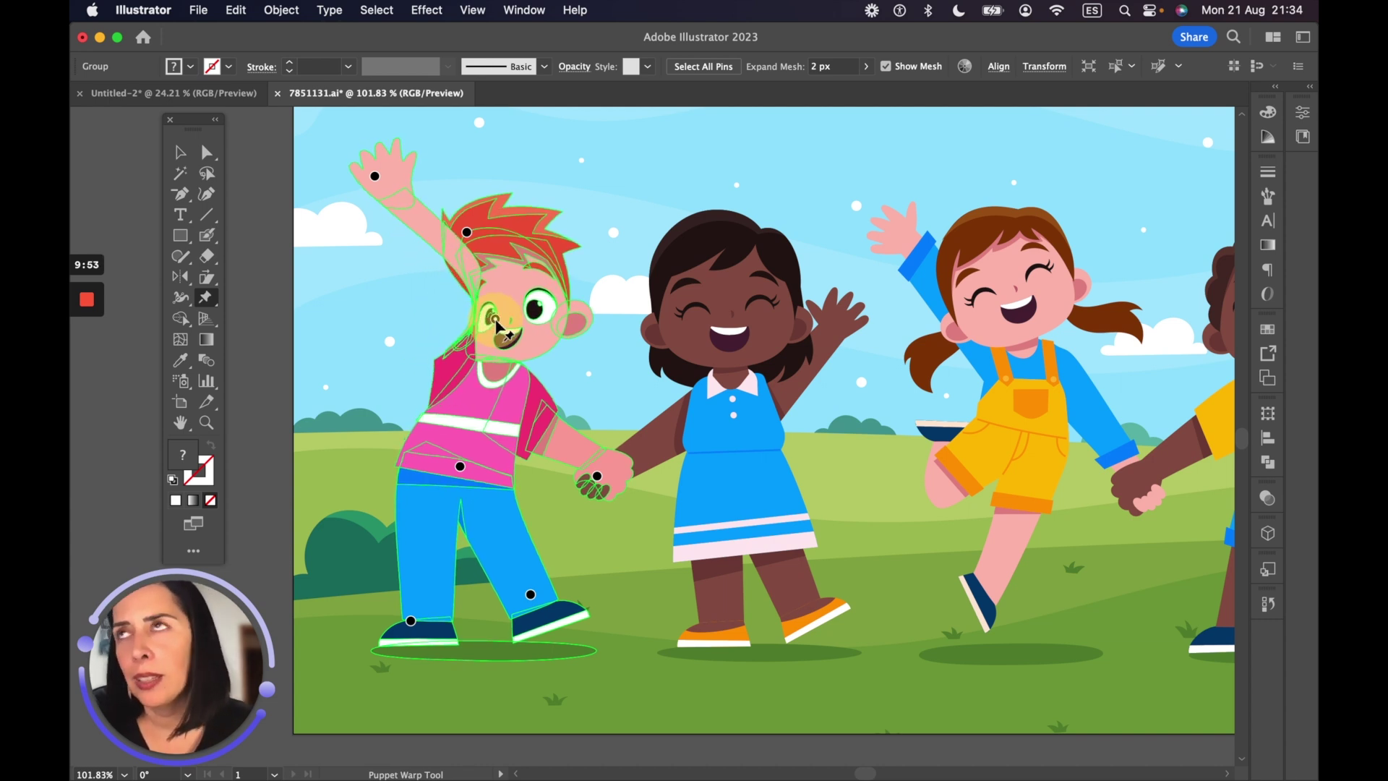
drag(498, 324, 374, 289)
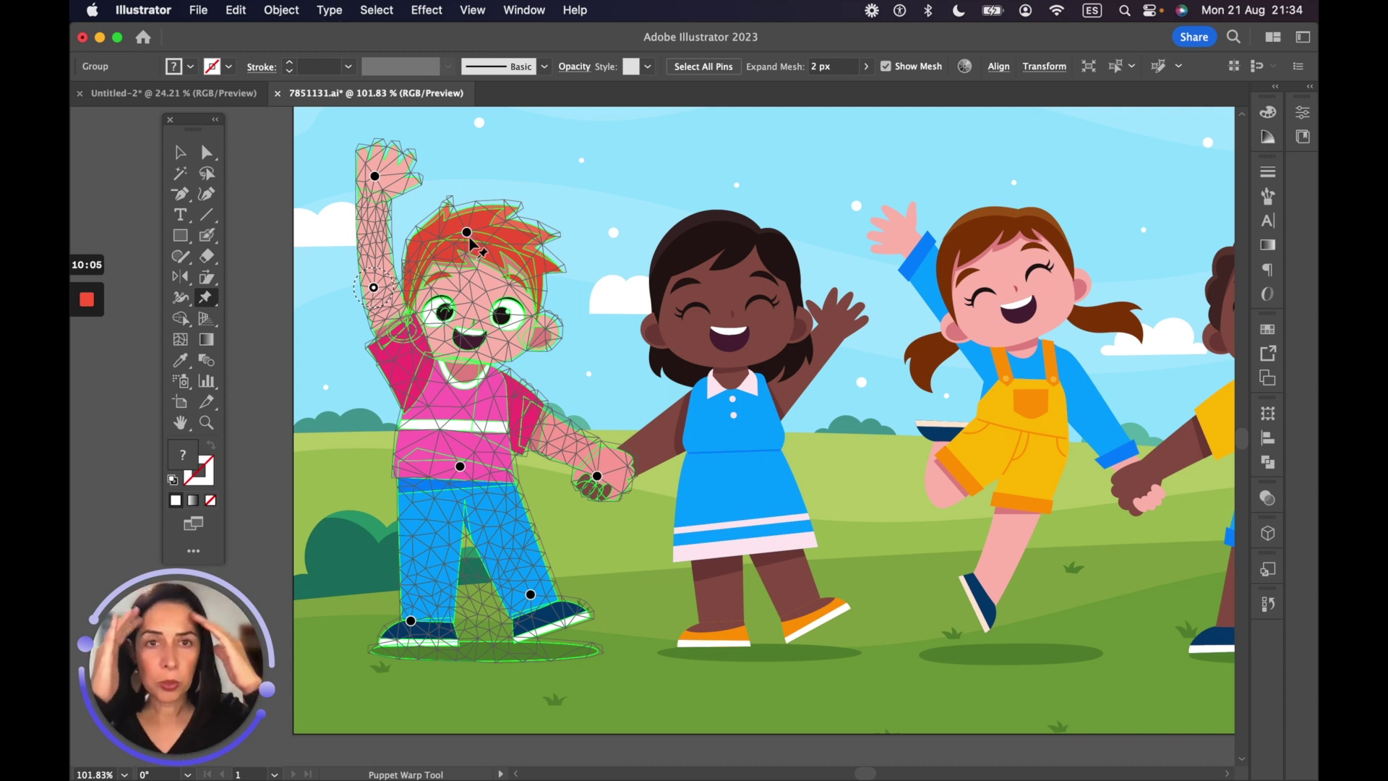
drag(468, 234, 471, 216)
drag(473, 273, 467, 201)
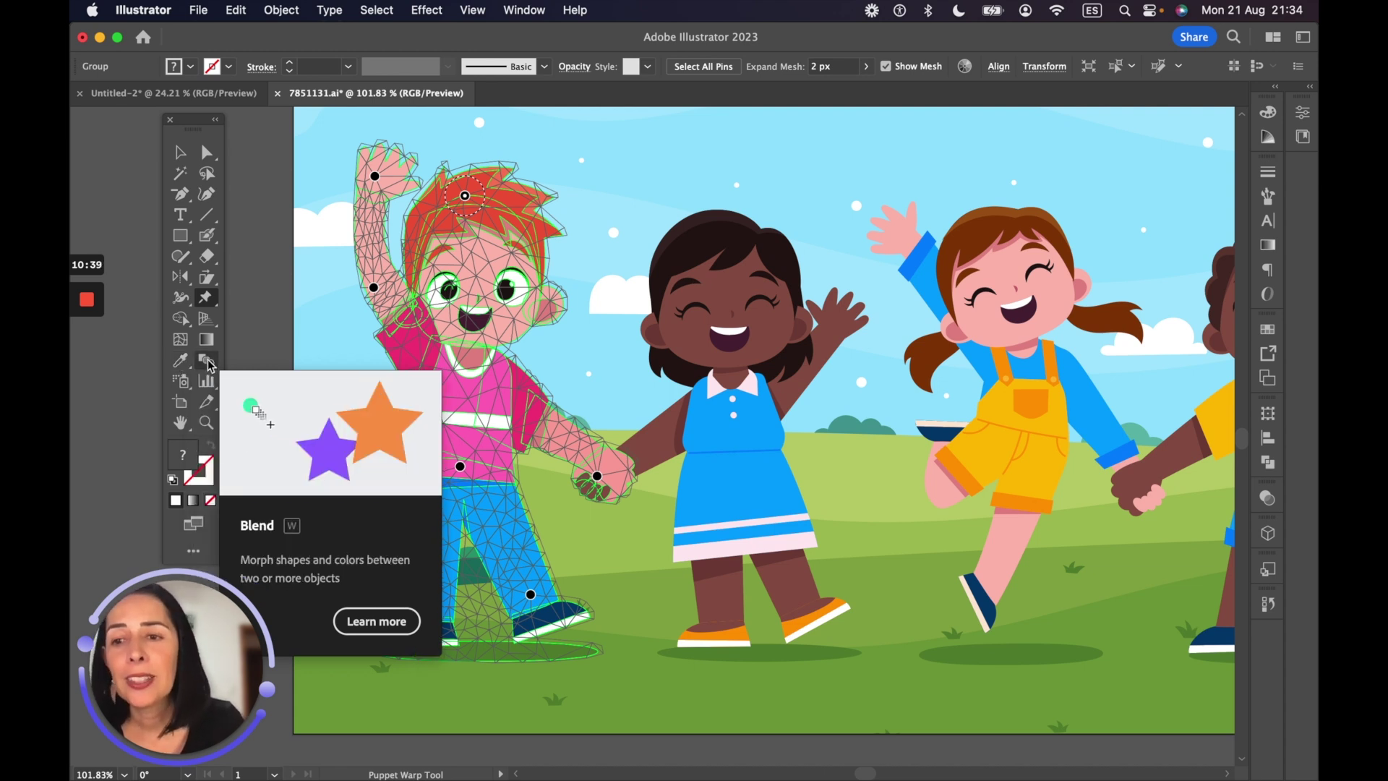
click(281, 11)
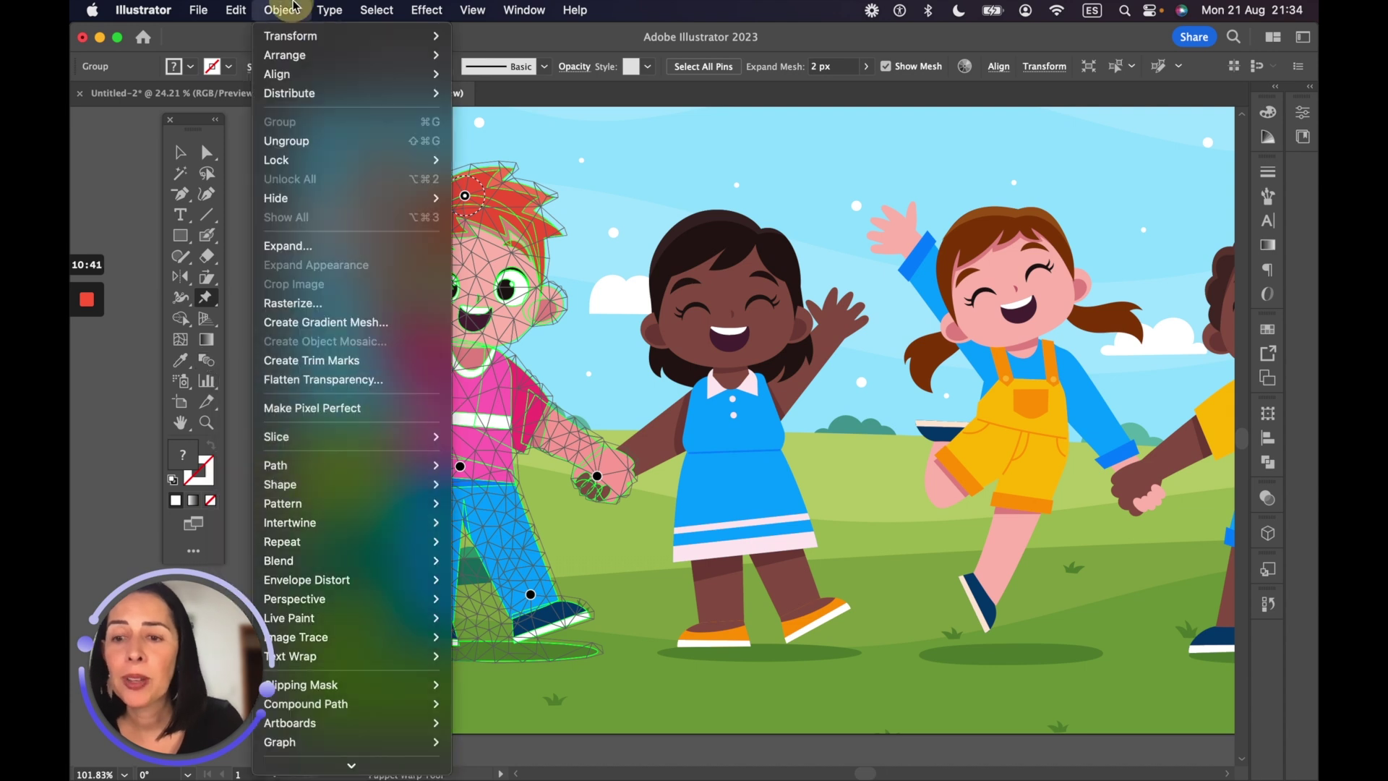
mouse_move(388, 561)
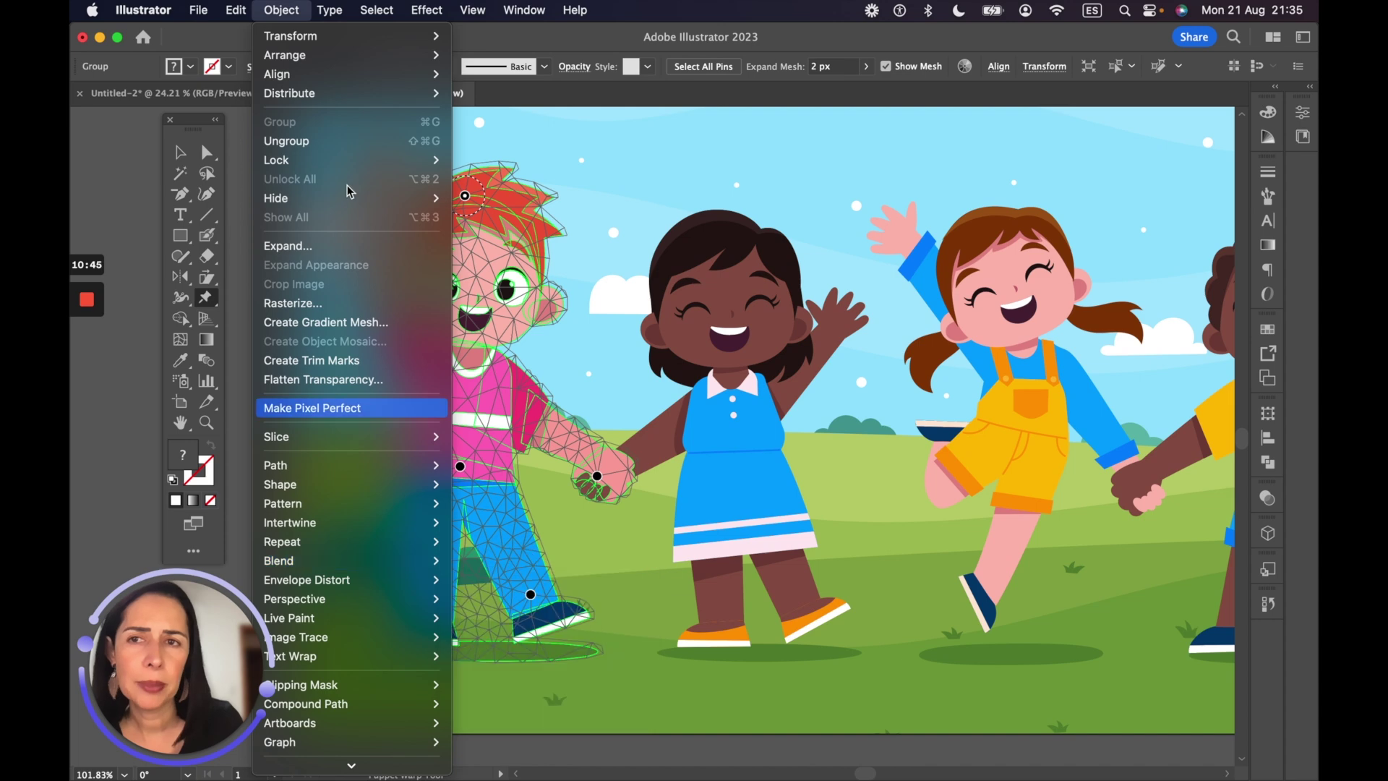
click(219, 143)
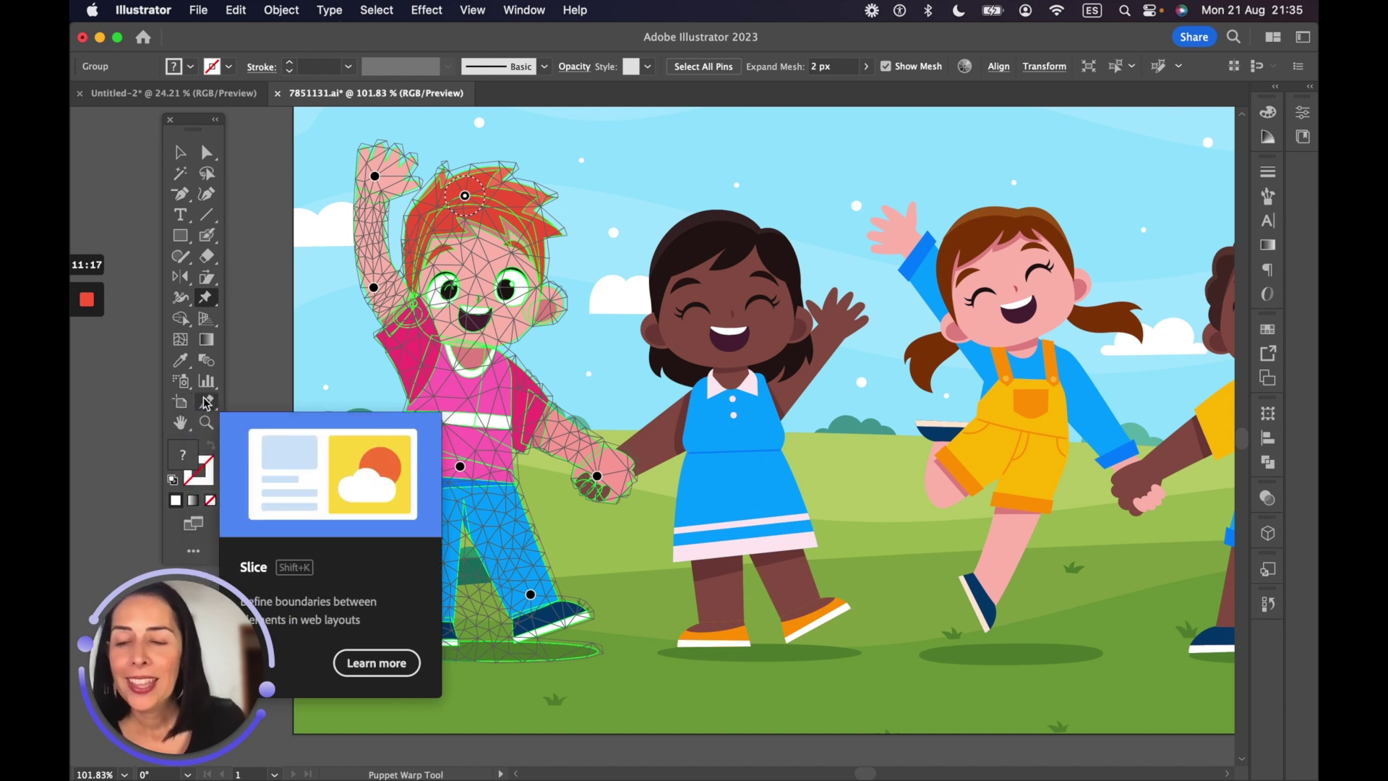
Close the children illustration 7851131.ai without saving its changes
click(207, 401)
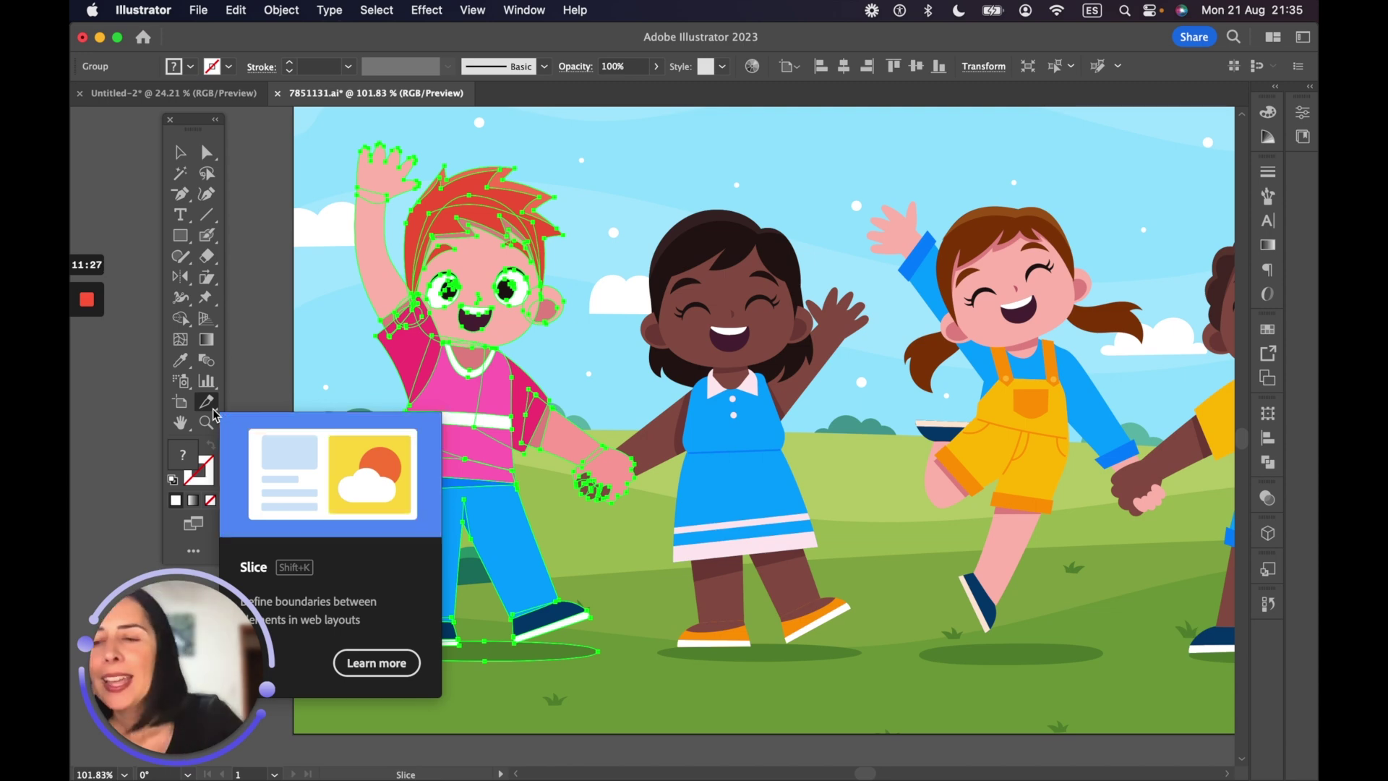
click(180, 422)
drag(729, 413, 757, 423)
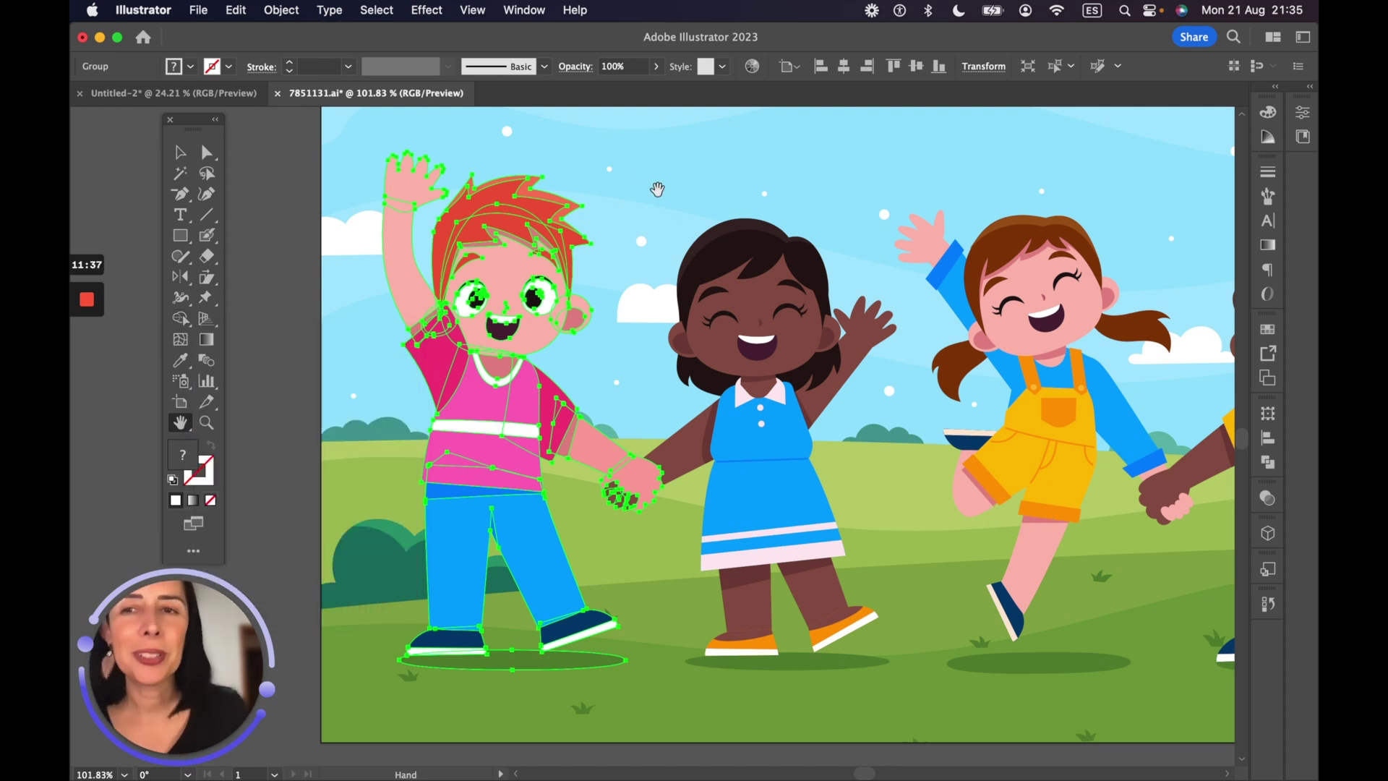
click(277, 93)
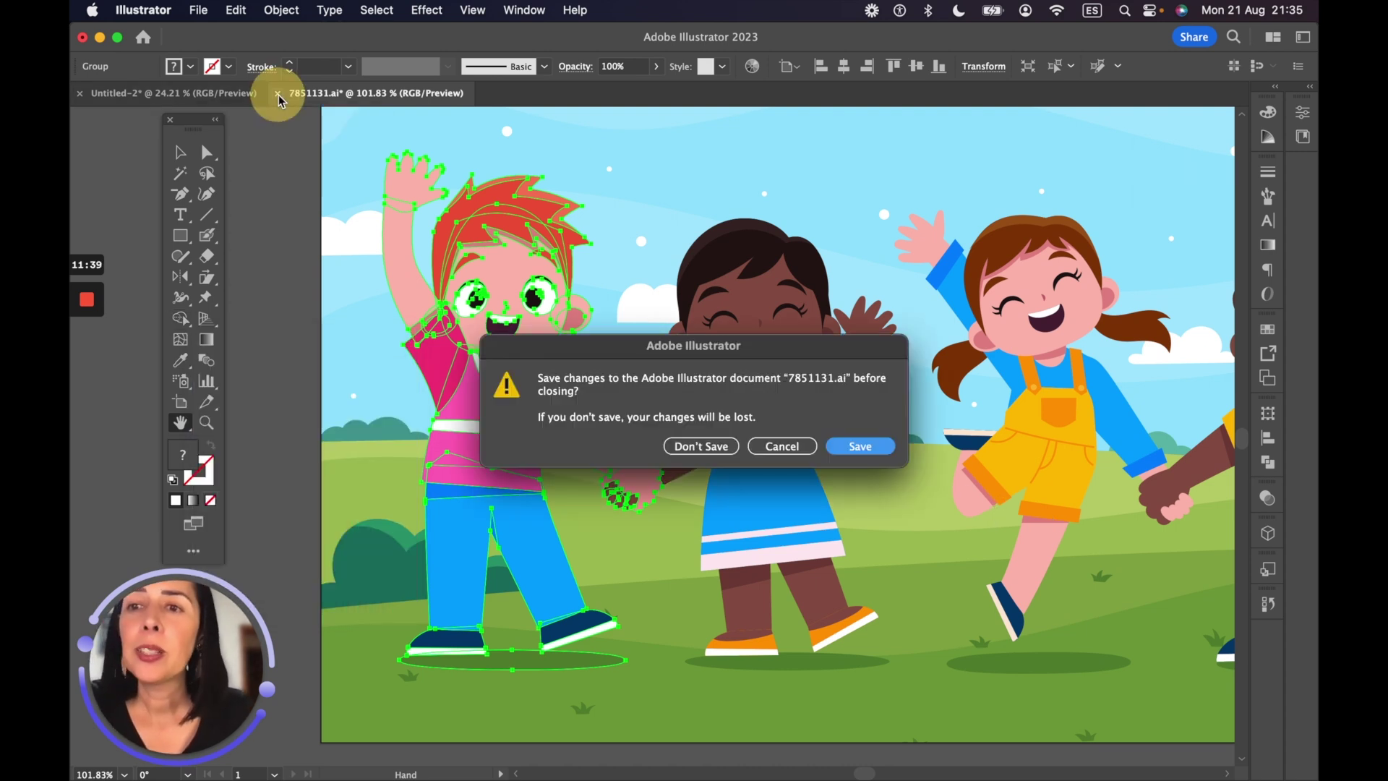
click(714, 446)
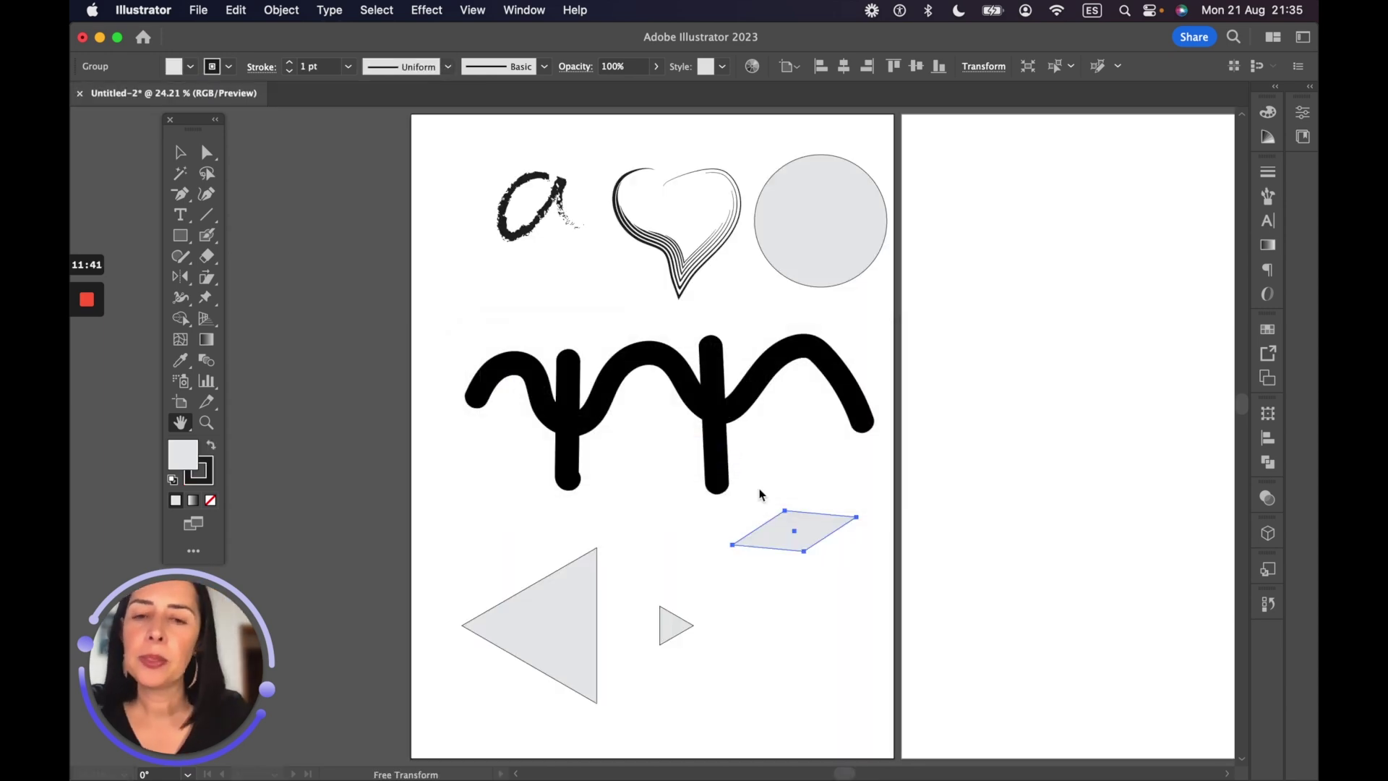
Draw a circle about 266 pt wide on the empty second artboard and duplicate it into a cloud of five overlapping circles
drag(1012, 318, 634, 326)
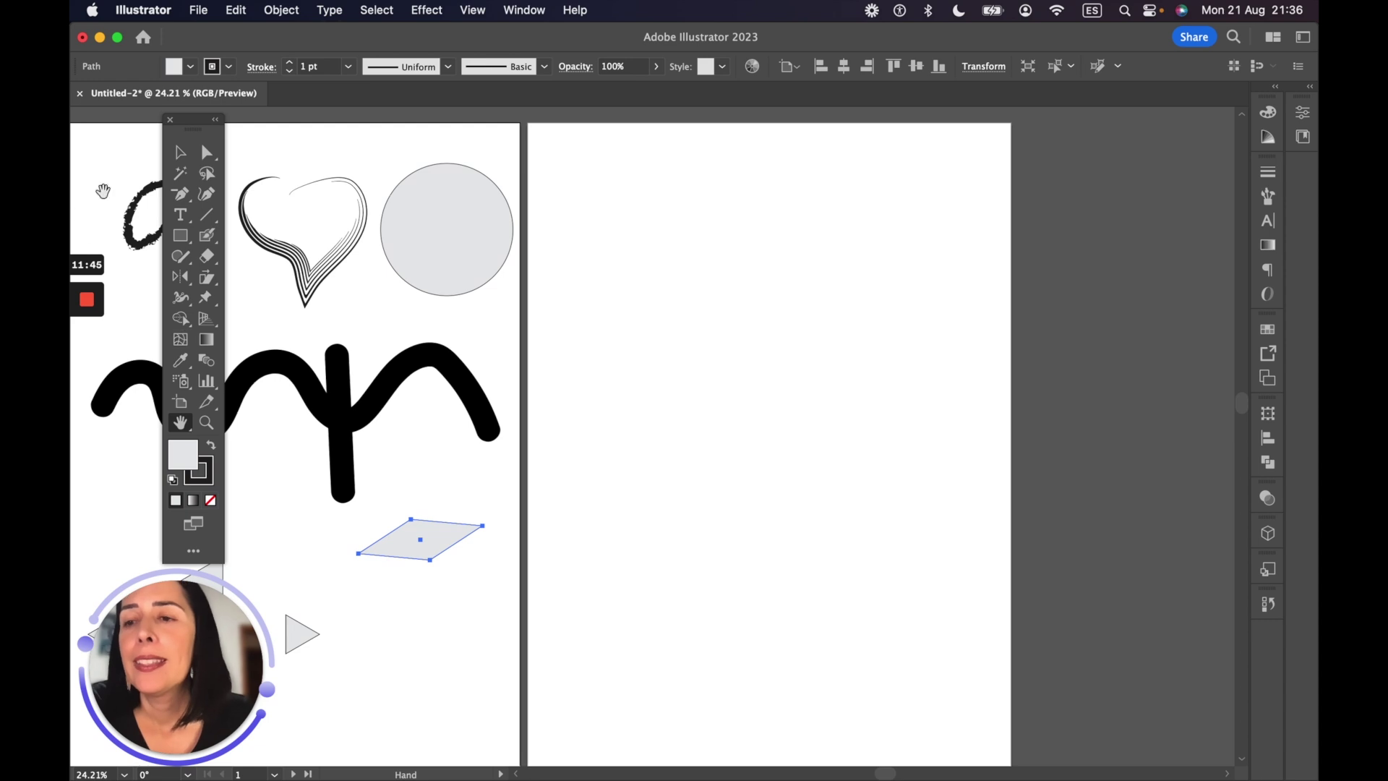
click(182, 237)
drag(185, 241, 241, 275)
drag(608, 183, 708, 282)
key(v)
drag(675, 227, 742, 188)
drag(726, 197, 721, 273)
drag(724, 271, 778, 200)
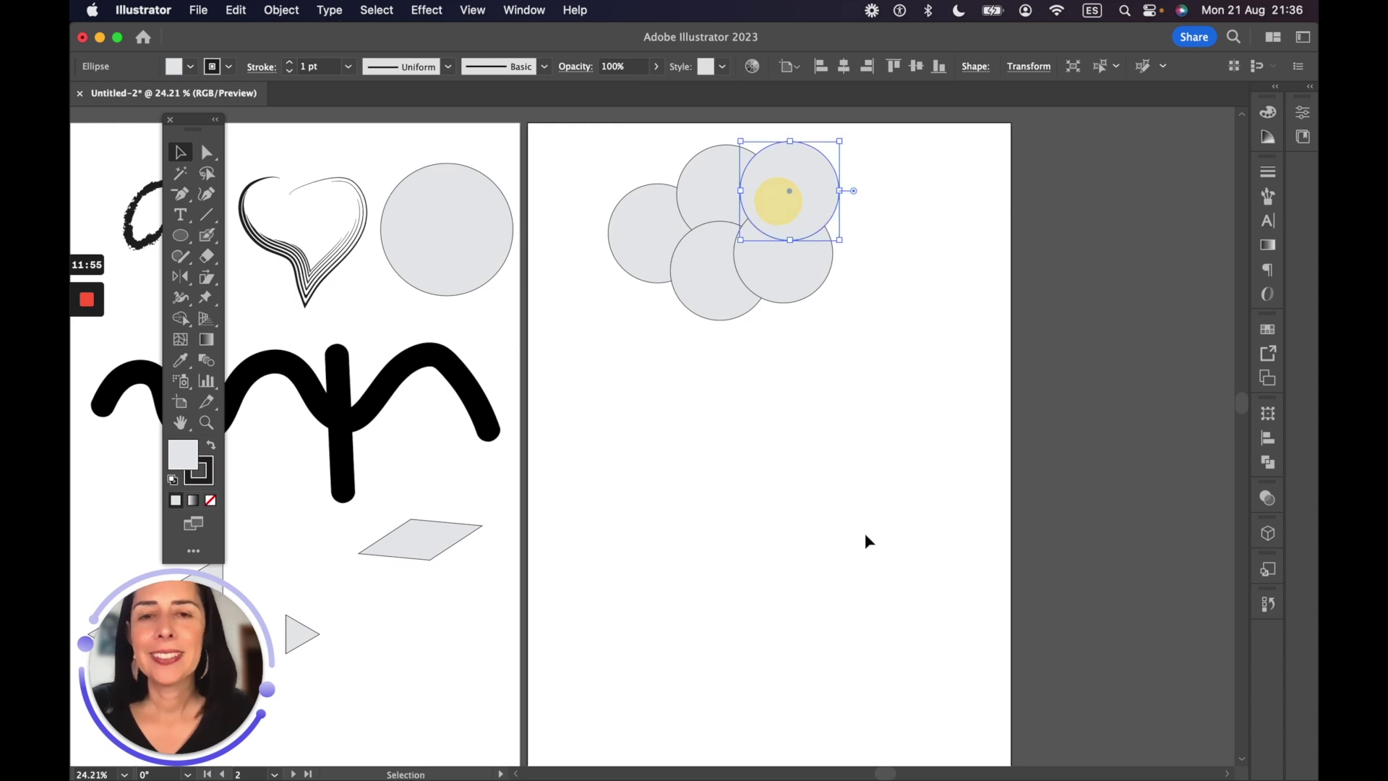
Select all five circles and merge the leftmost circle with the two upper ones using the Shape Builder
drag(585, 141, 921, 427)
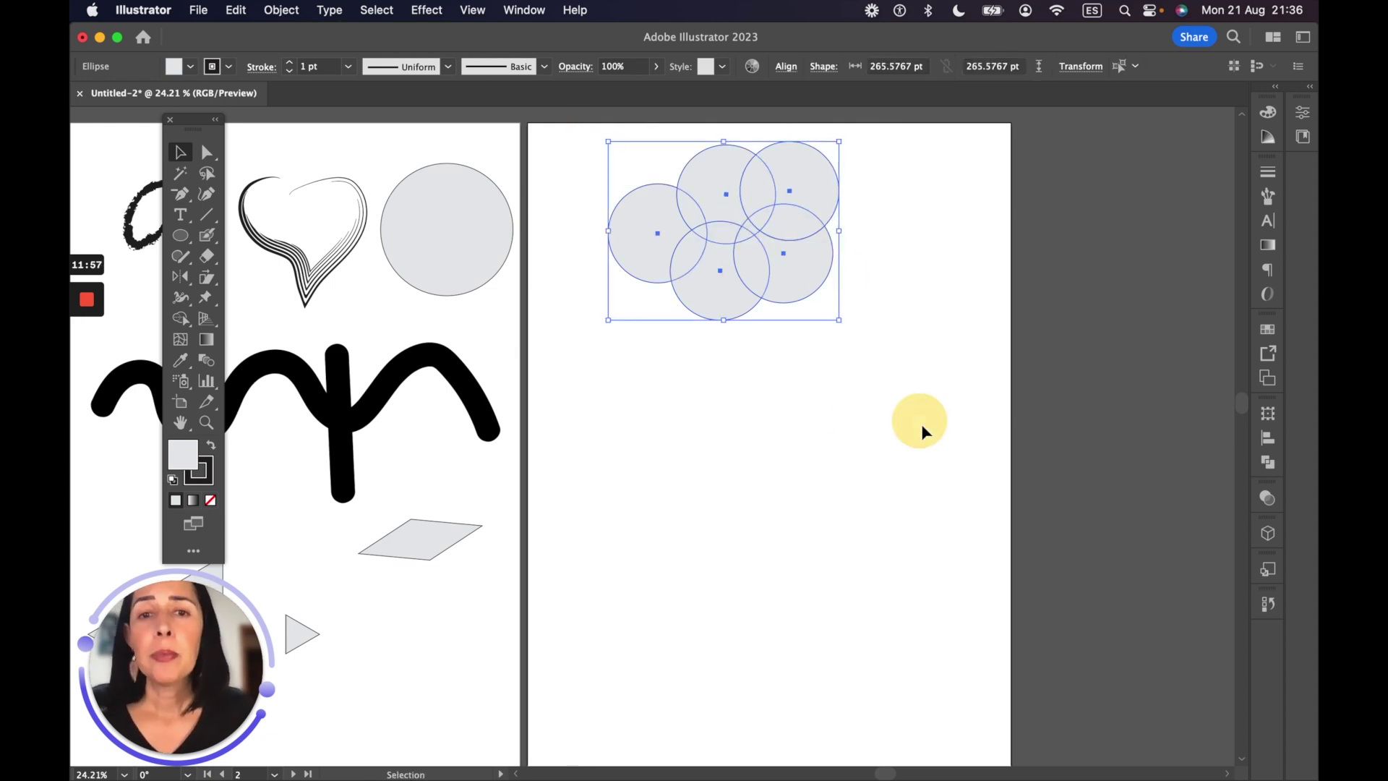
click(180, 318)
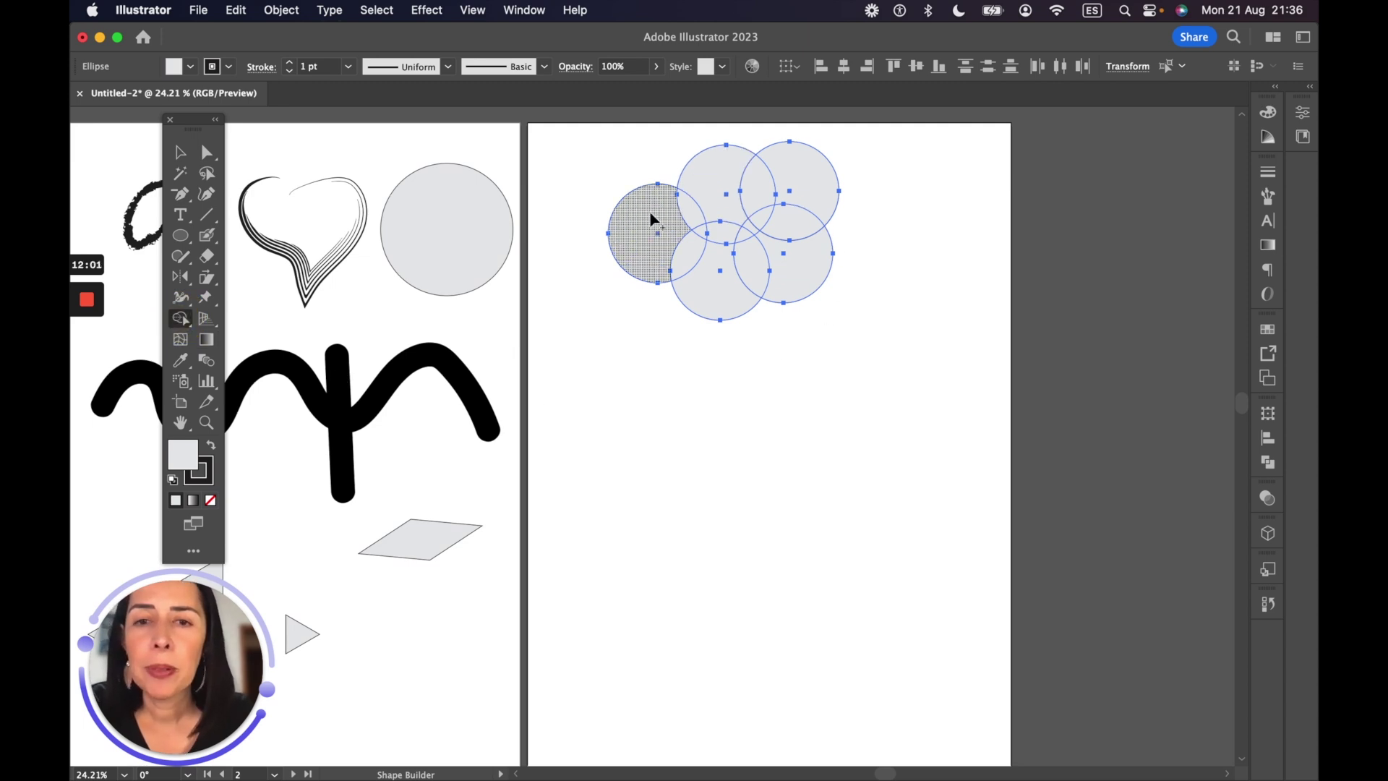
drag(651, 219, 694, 216)
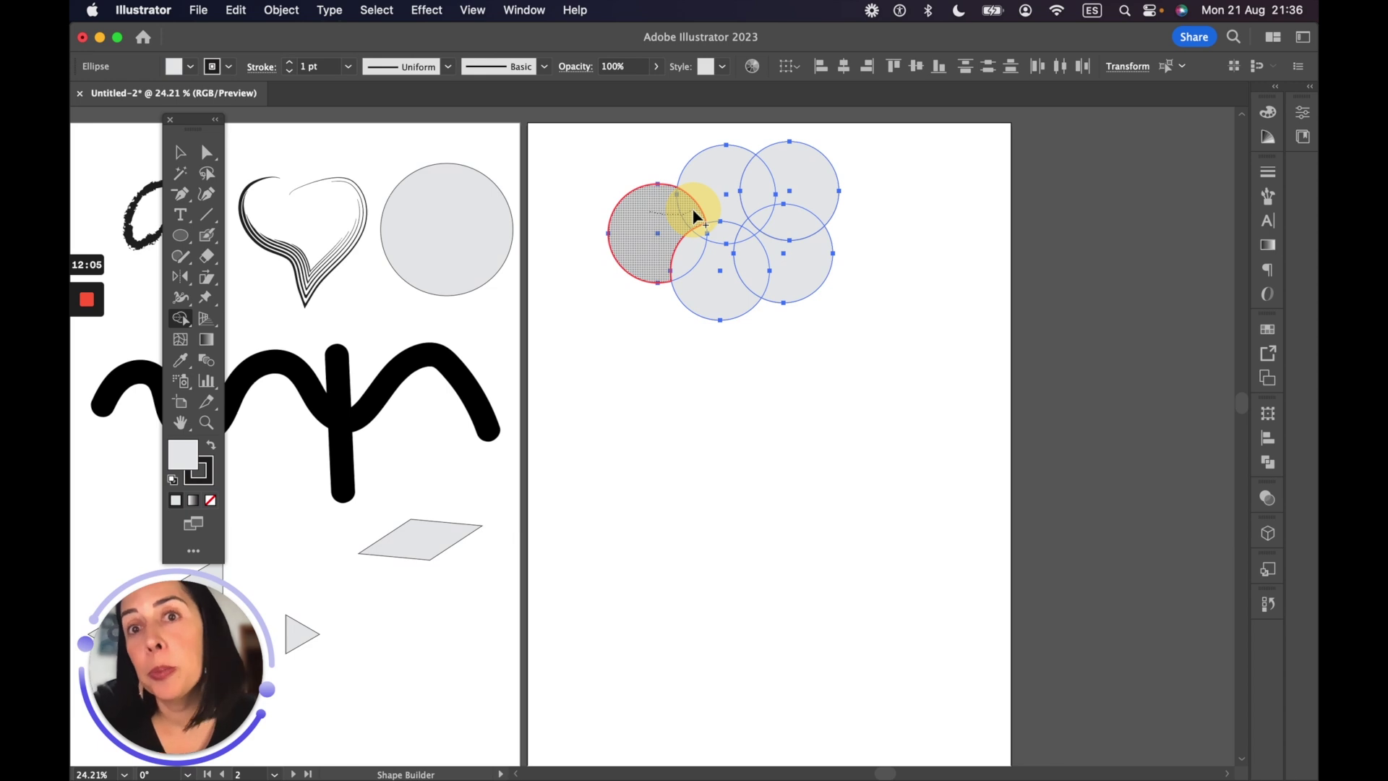
mouse_move(694, 216)
mouse_down()
mouse_move(716, 194)
mouse_move(815, 203)
mouse_up()
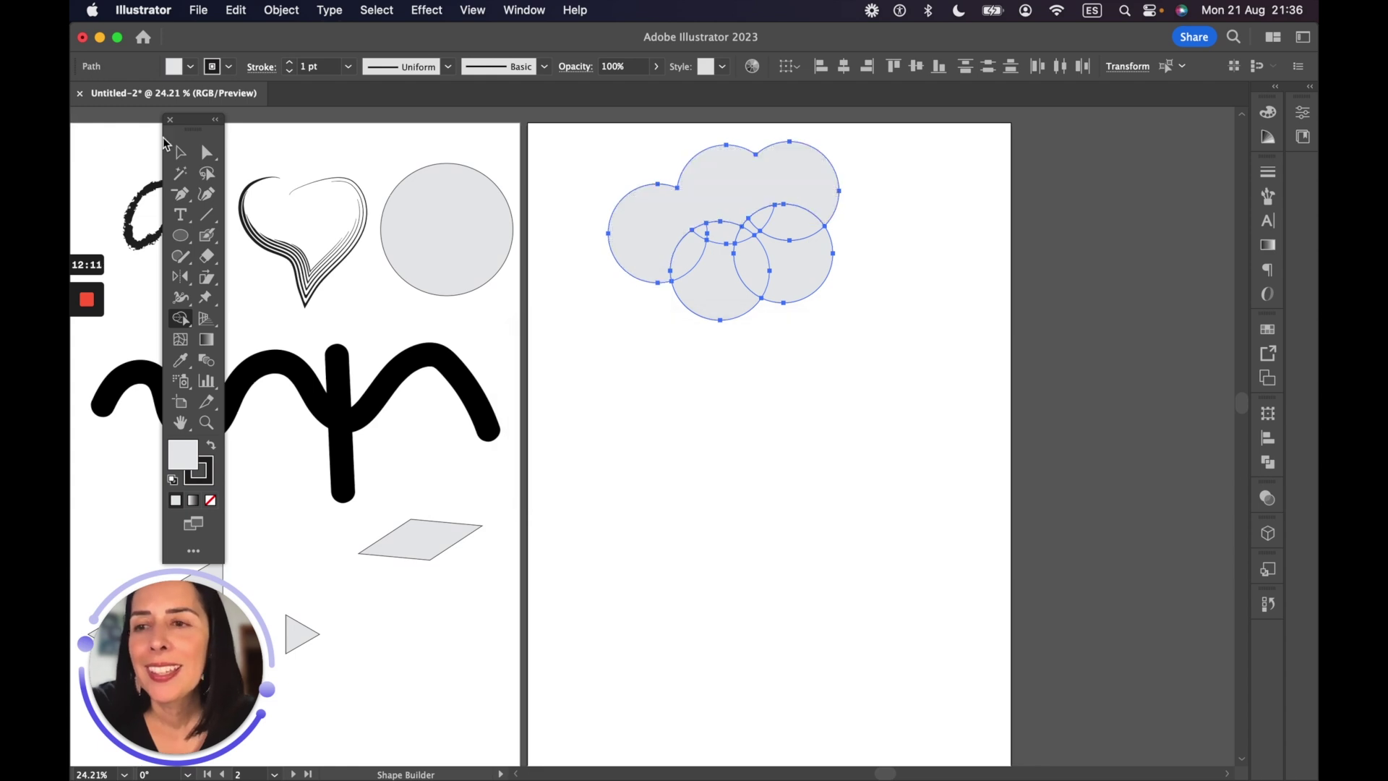
Move the merged upper cloud shape away from the two lower circles to inspect it, and undo the move
key(v)
click(775, 486)
click(721, 196)
drag(734, 198, 691, 169)
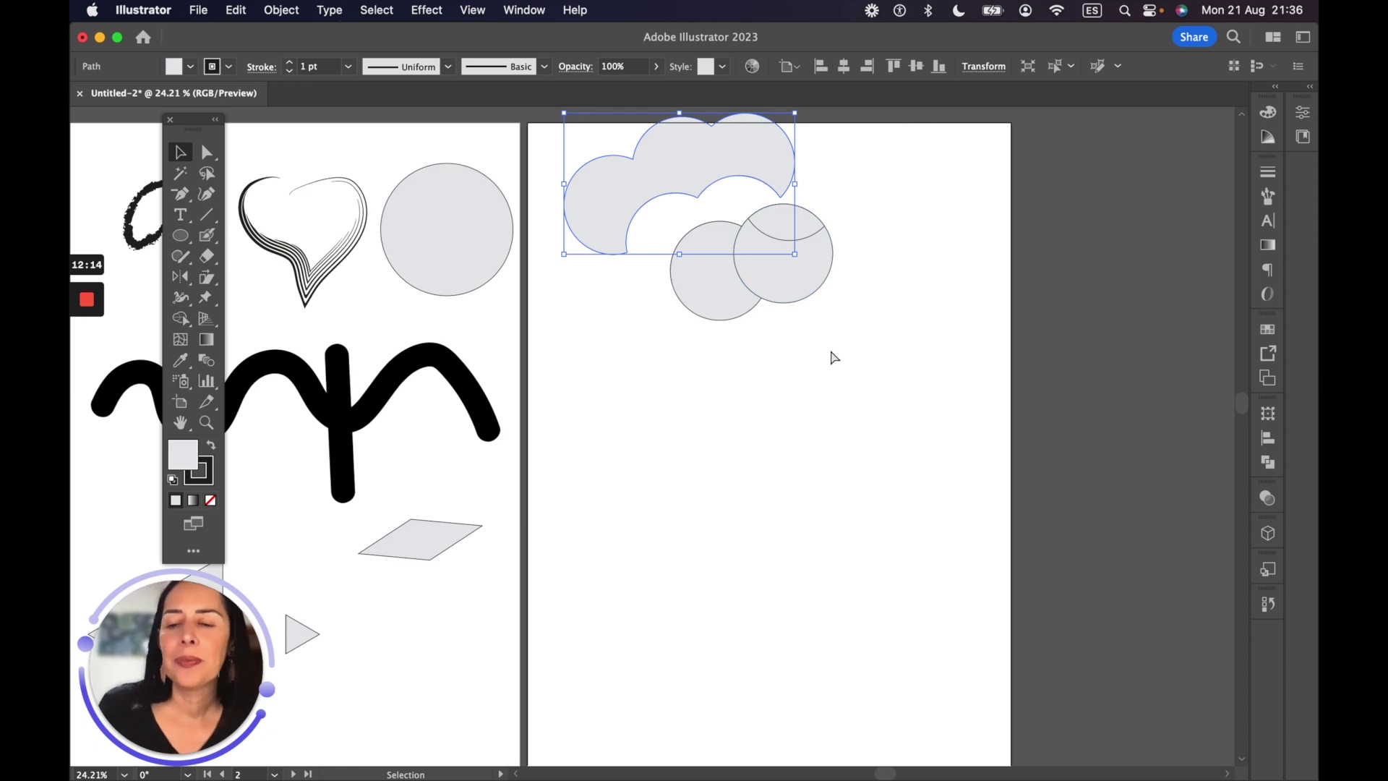
key(super+z)
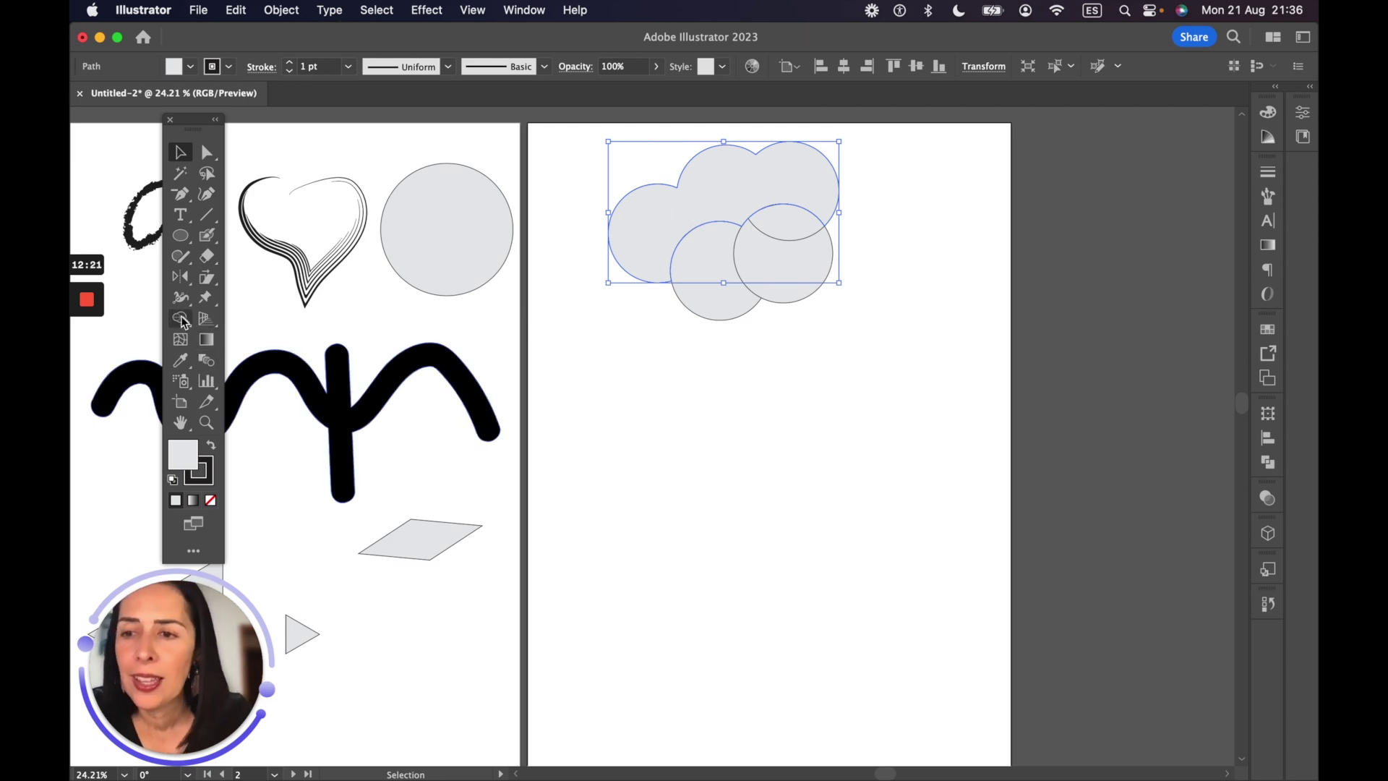
Select all the cloud pieces and merge the outer regions around the small central overlaps with the Shape Builder
drag(576, 144, 930, 396)
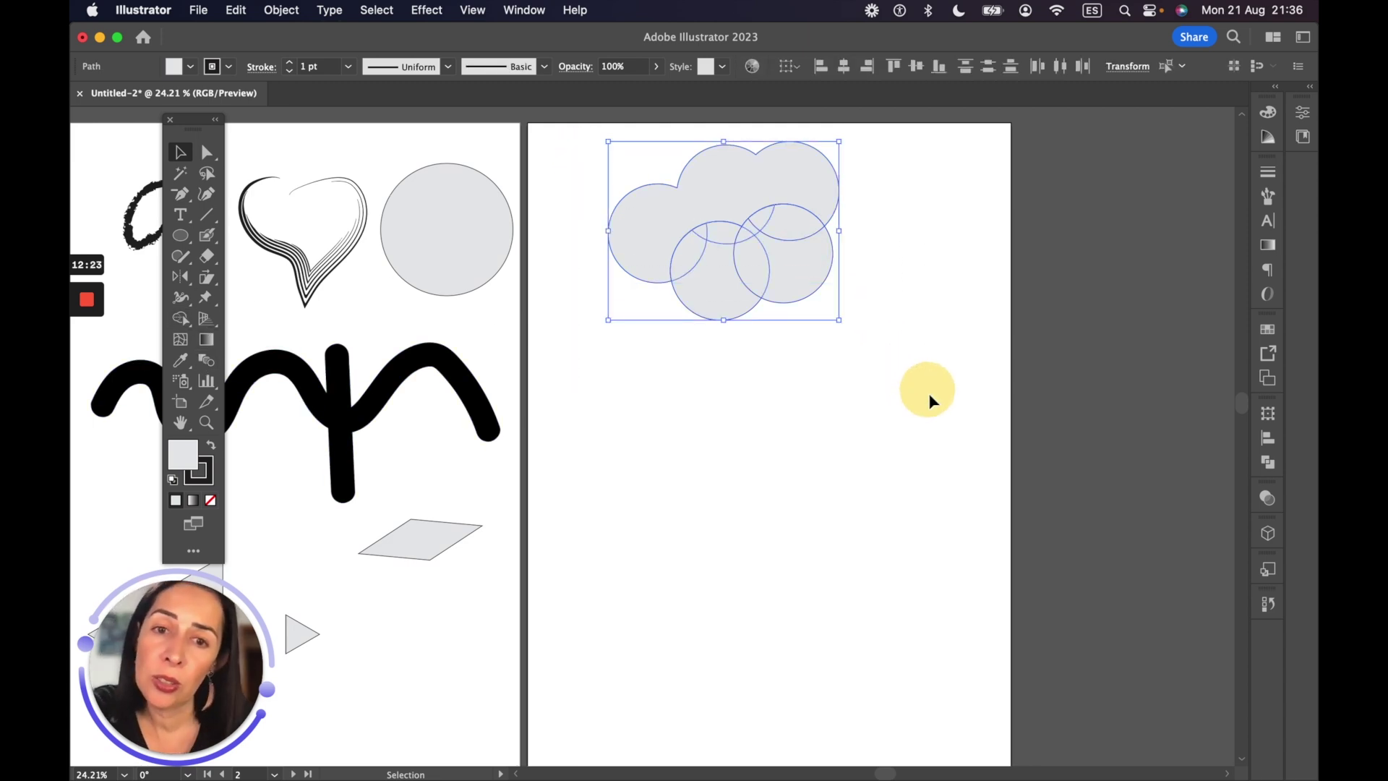
click(180, 318)
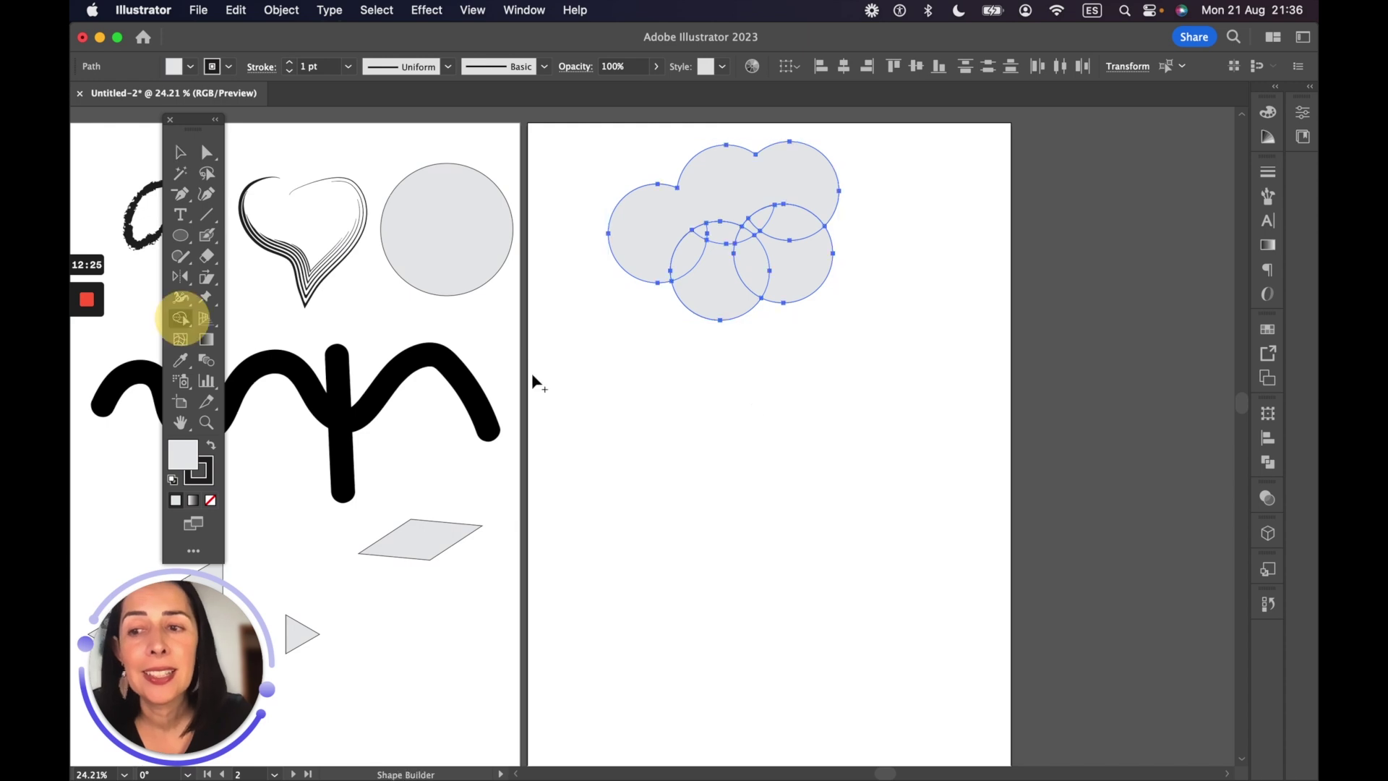
mouse_move(821, 191)
mouse_down()
mouse_move(802, 254)
mouse_move(727, 279)
mouse_move(687, 255)
mouse_up()
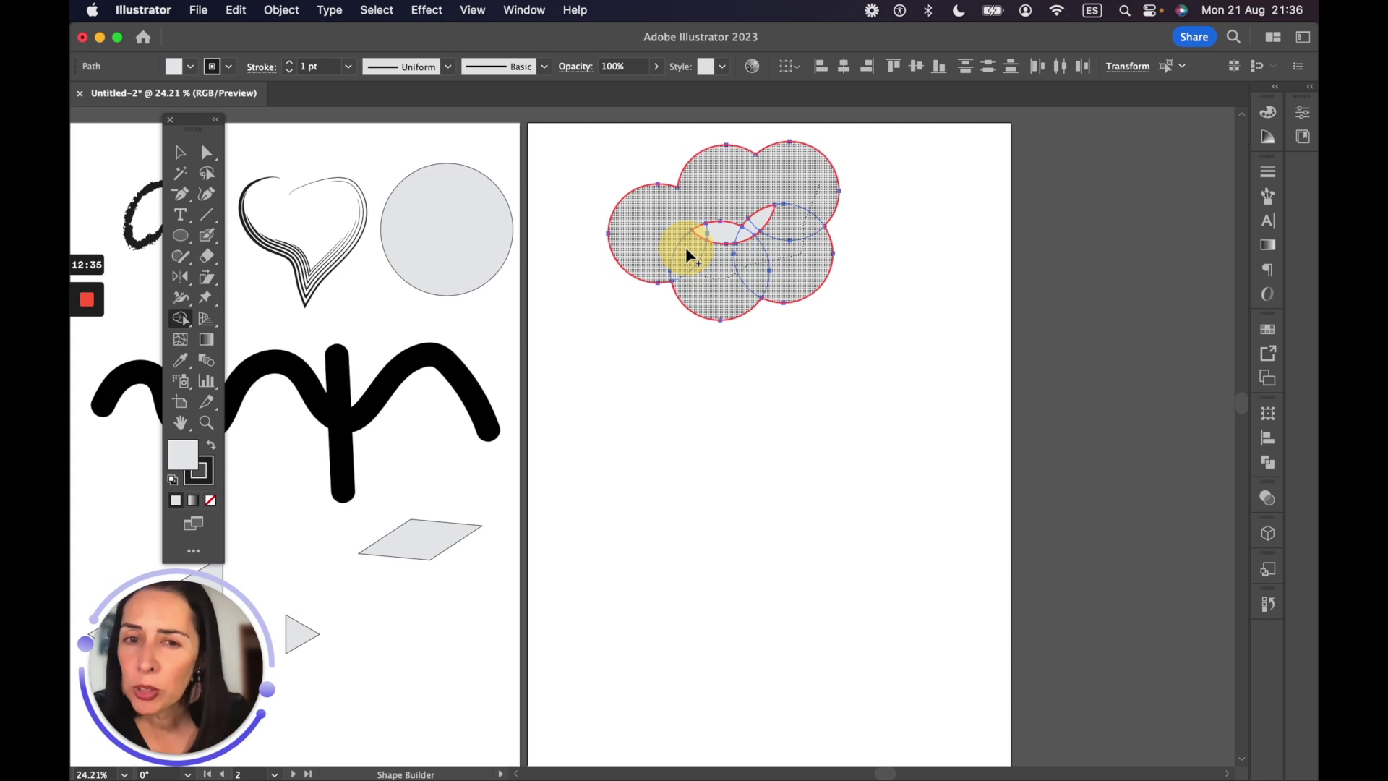
drag(688, 254, 687, 253)
Pull the merged cloud outline away from its leftover central pieces to inspect the hole, and undo the move
click(180, 152)
click(743, 444)
click(762, 180)
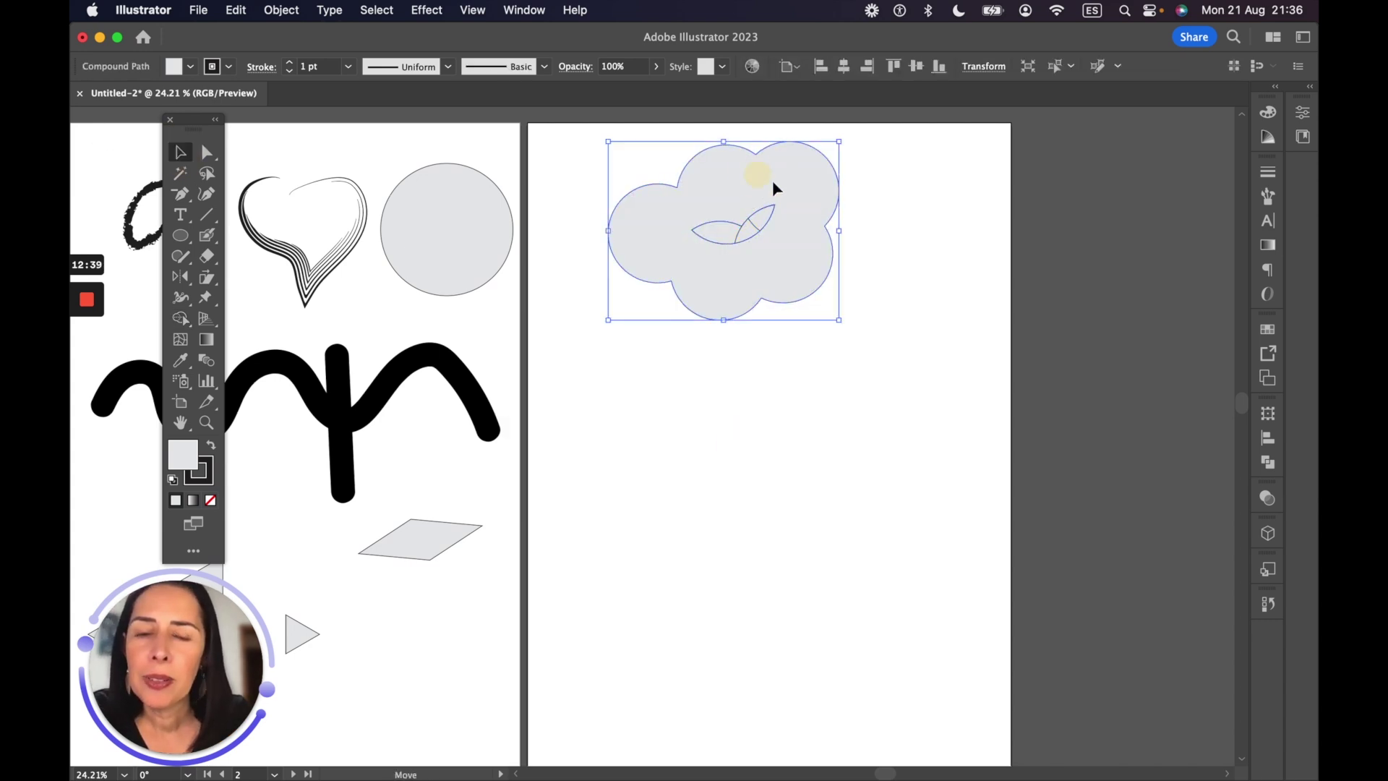
drag(762, 179, 903, 285)
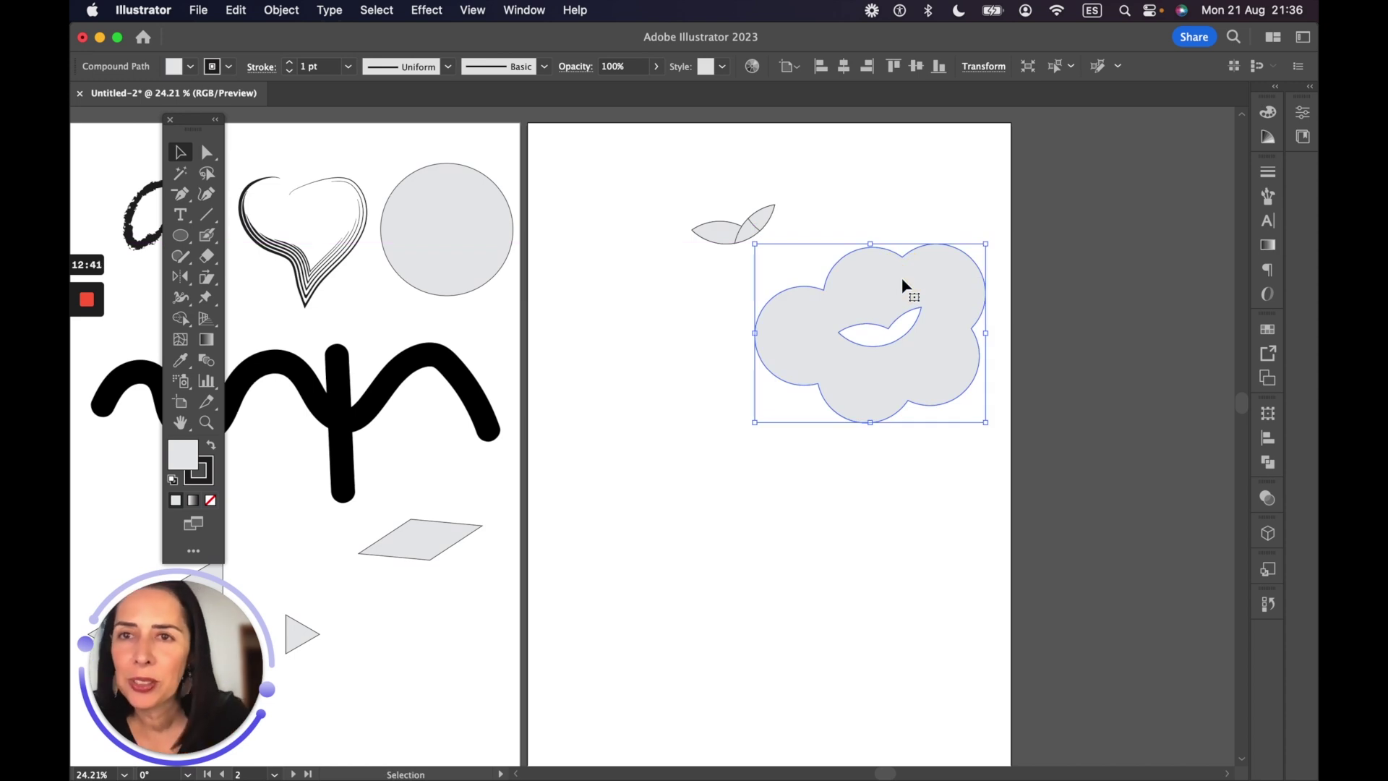
key(super+z)
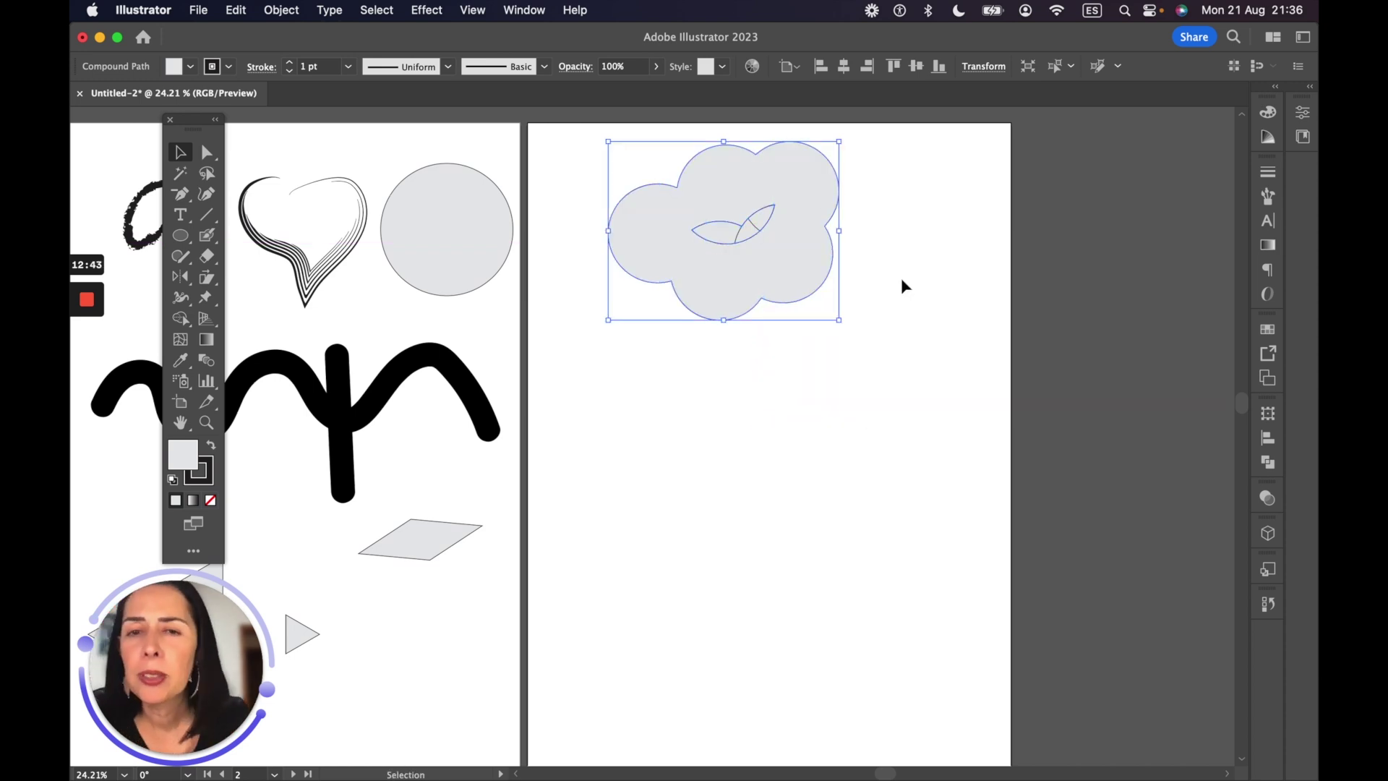
Switch to Firefox and open a new empty browser tab
mouse_move(403, 773)
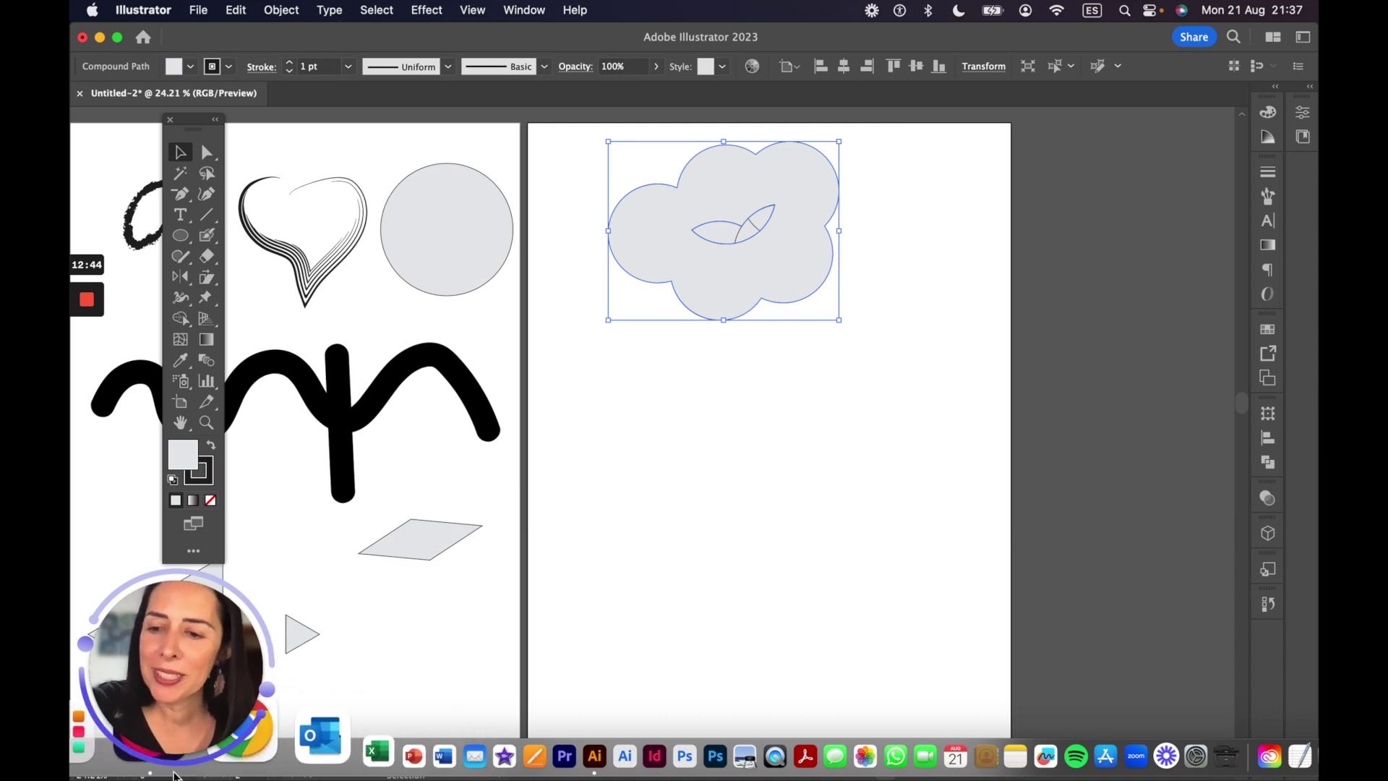
drag(180, 670, 175, 563)
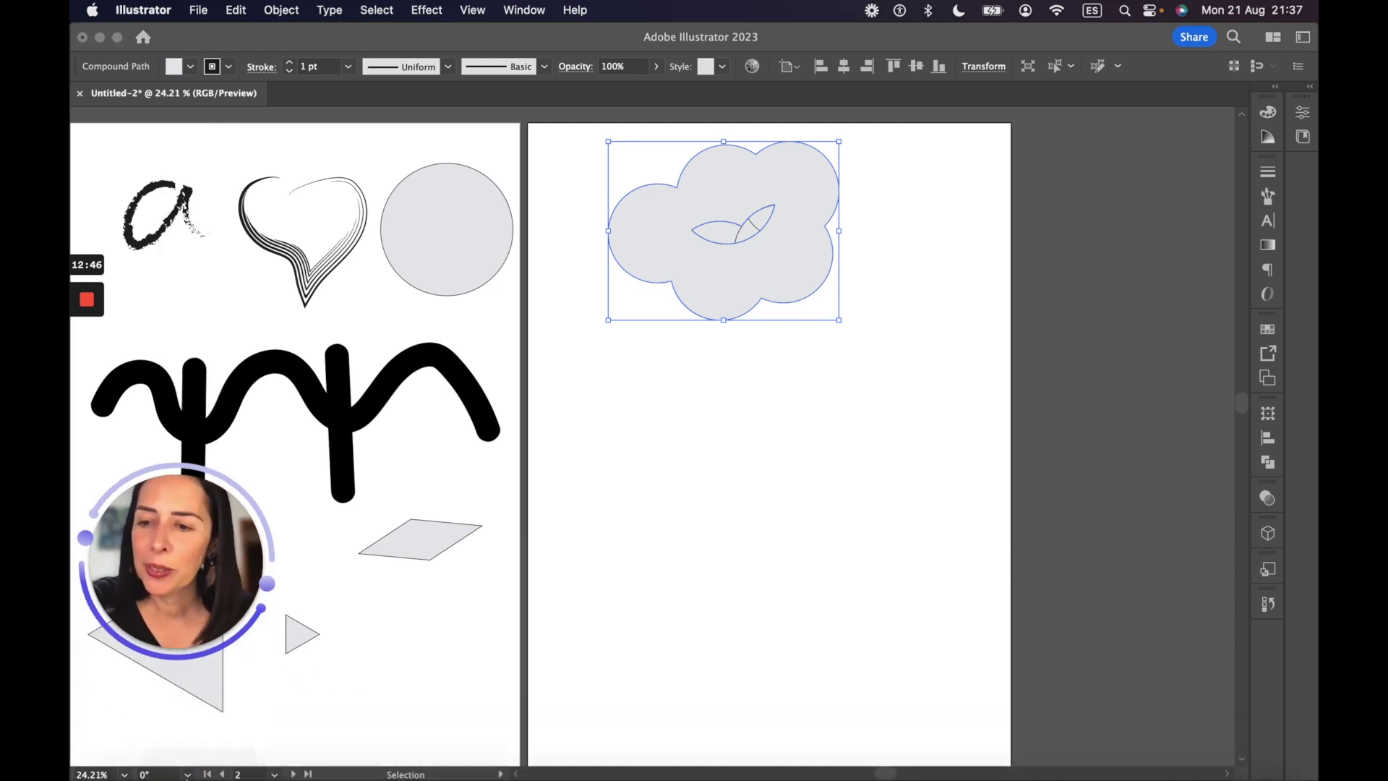
click(177, 757)
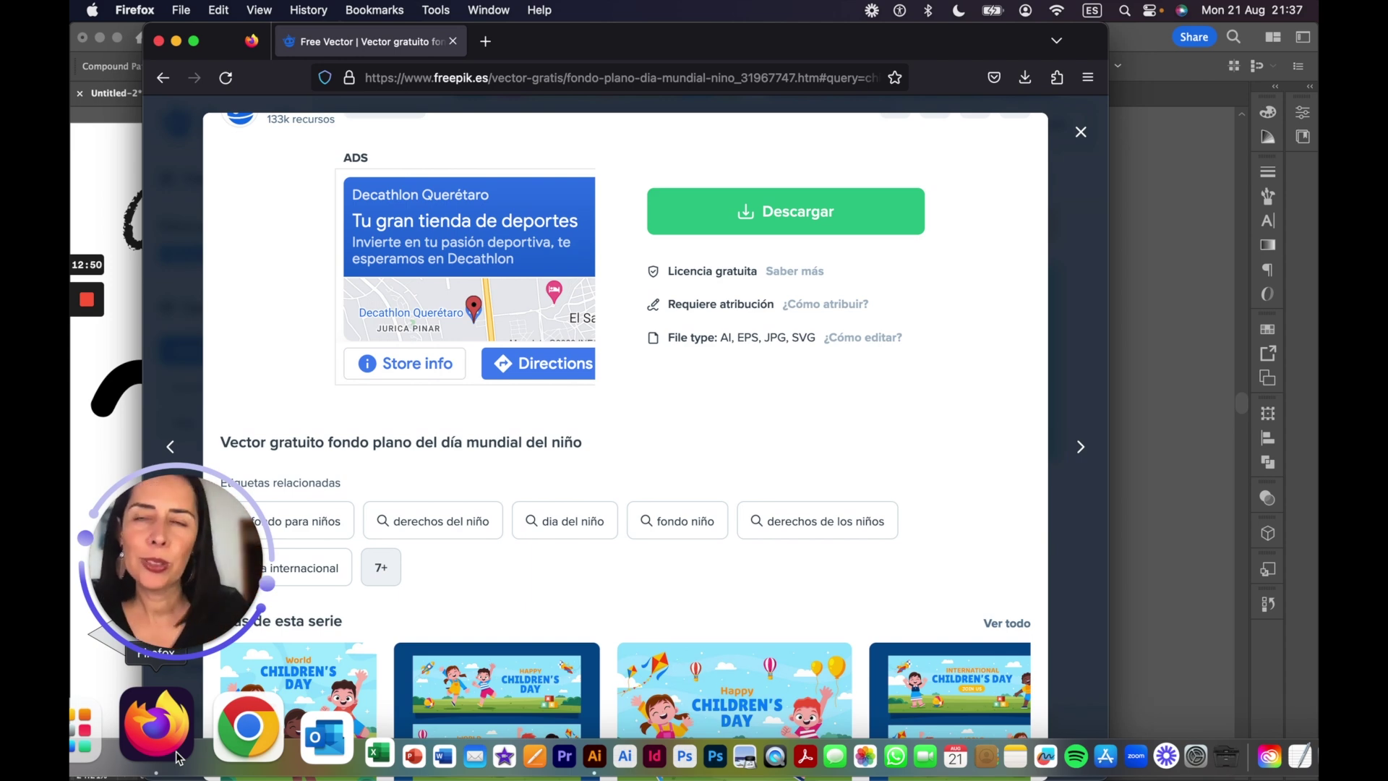
key(super+t)
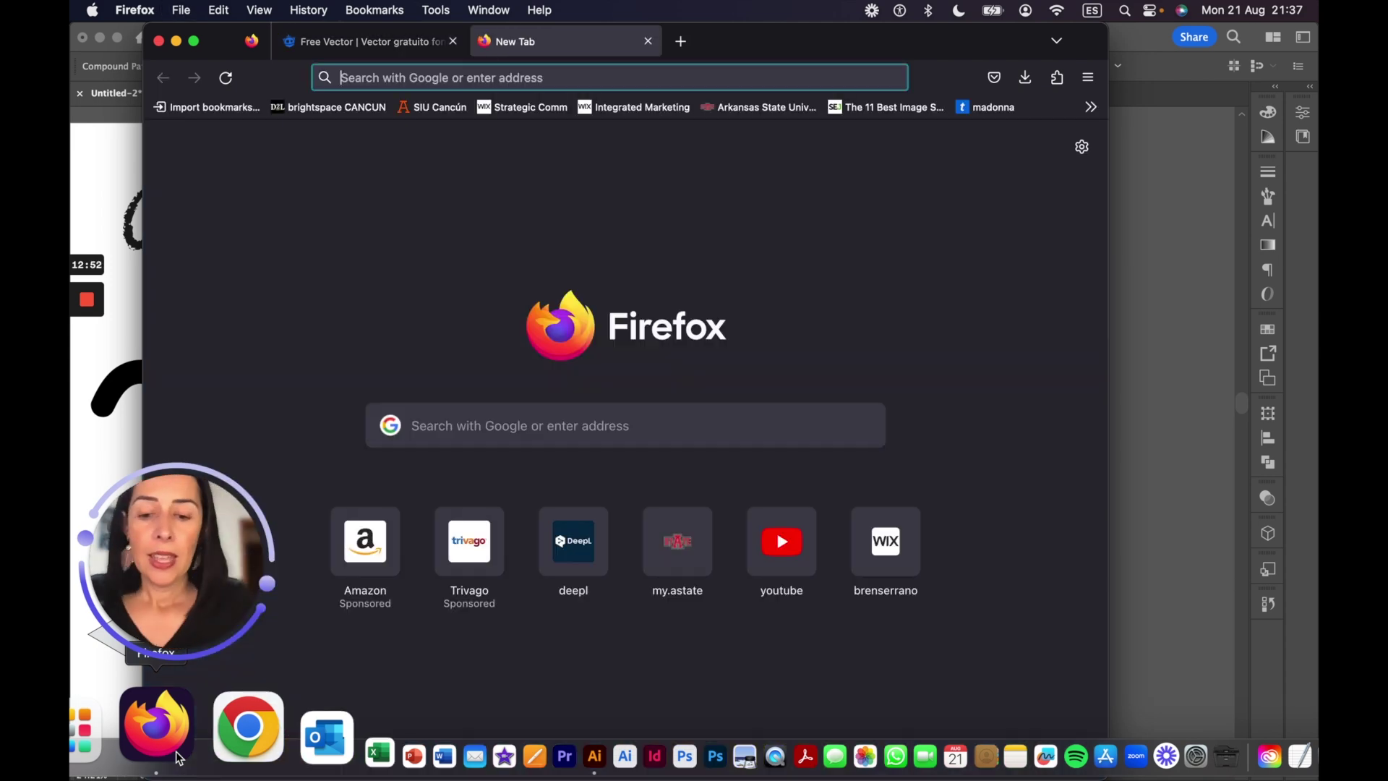
Try to load the /portafolio page at the designer's own .com domain
text(www.bren)
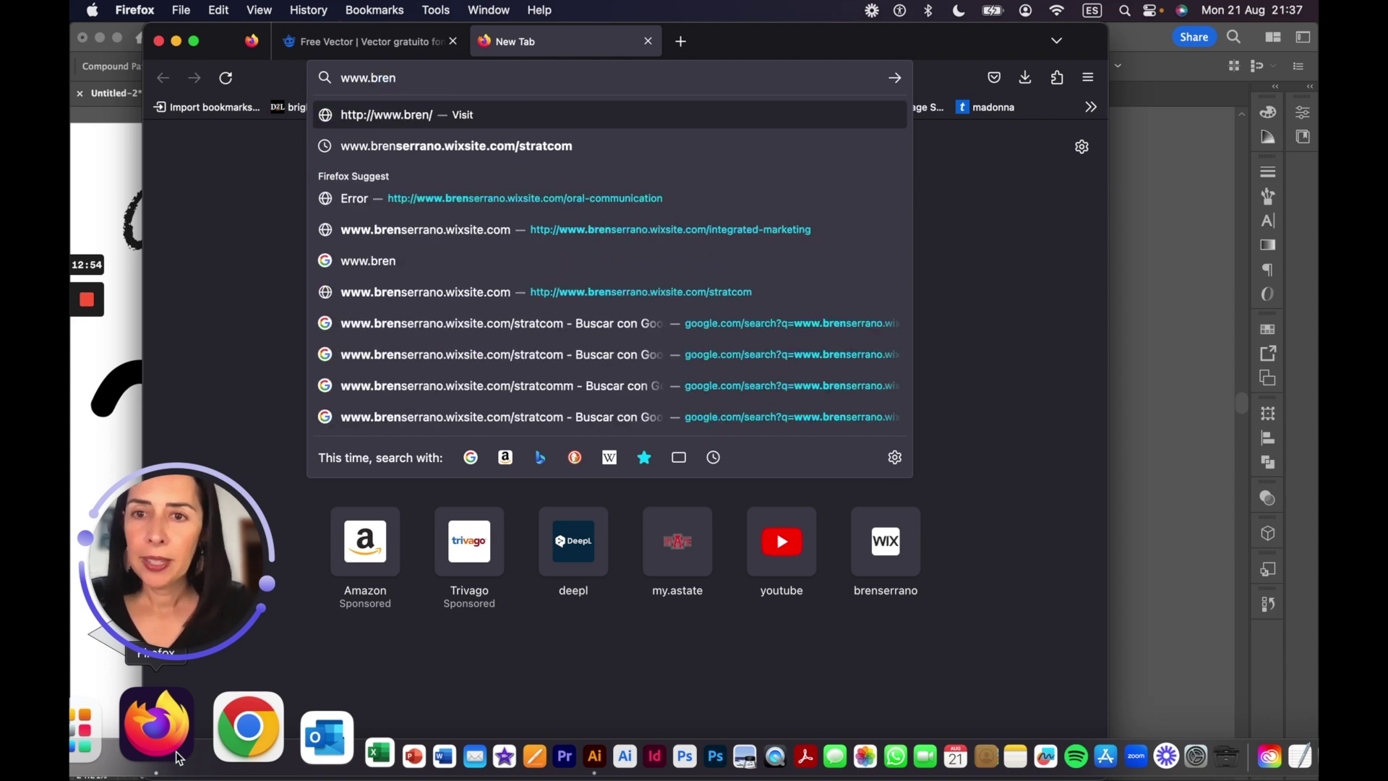
text(serran)
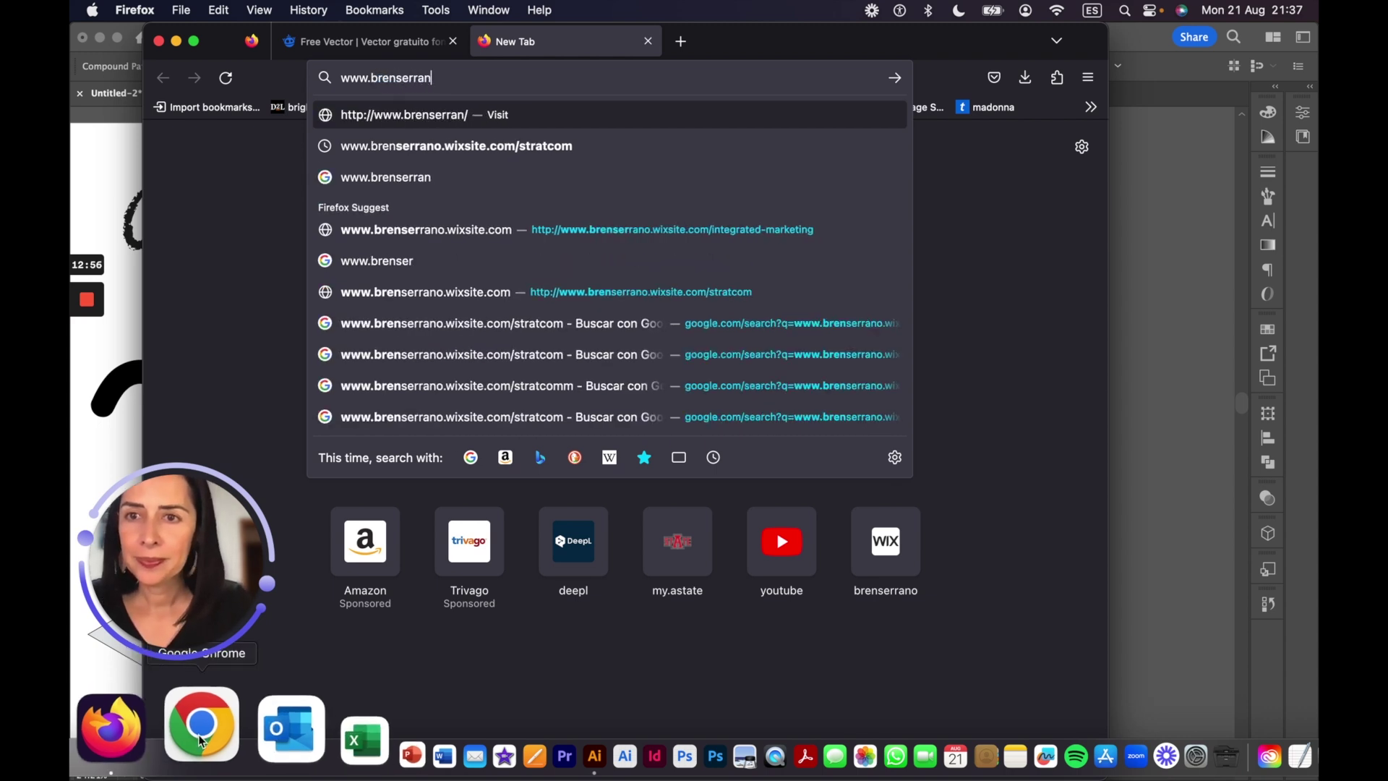
text(o.com)
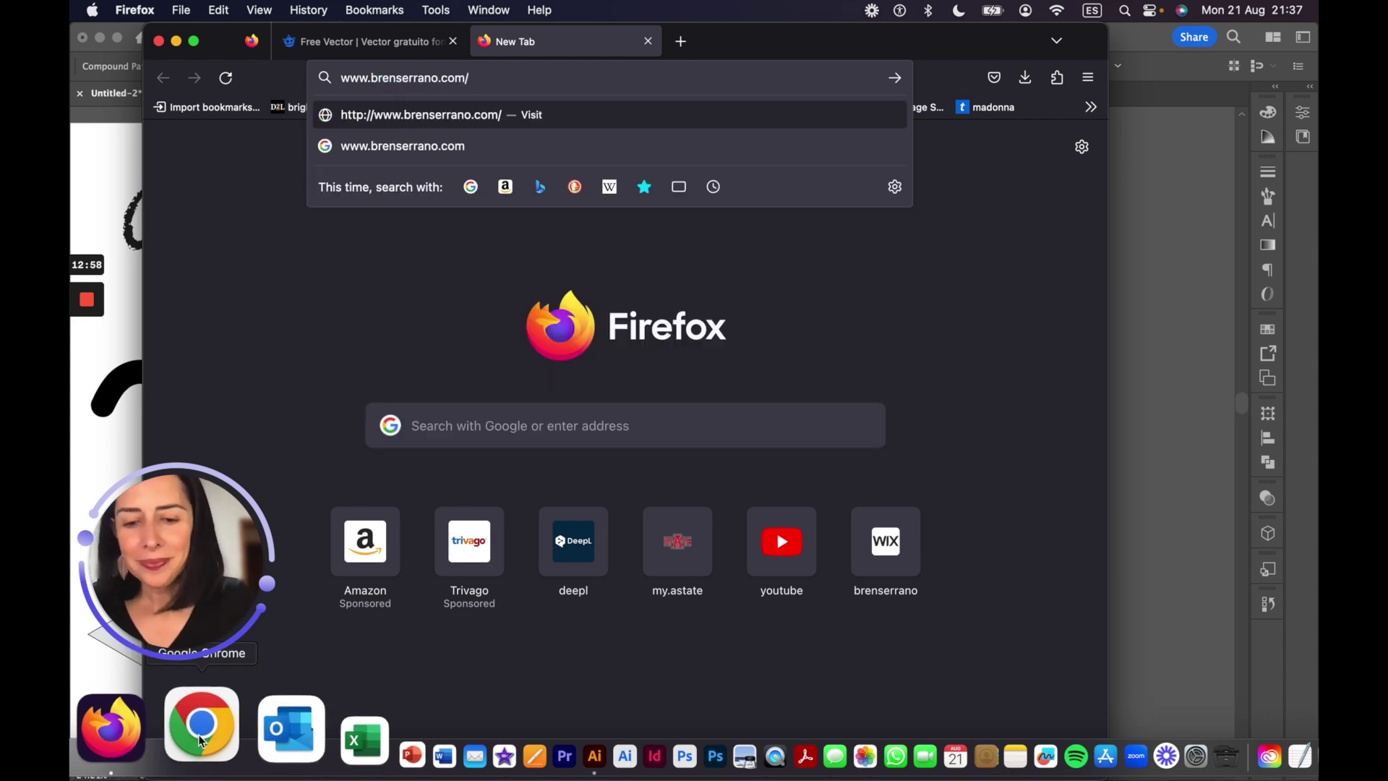
text(/portafolio)
key(Return)
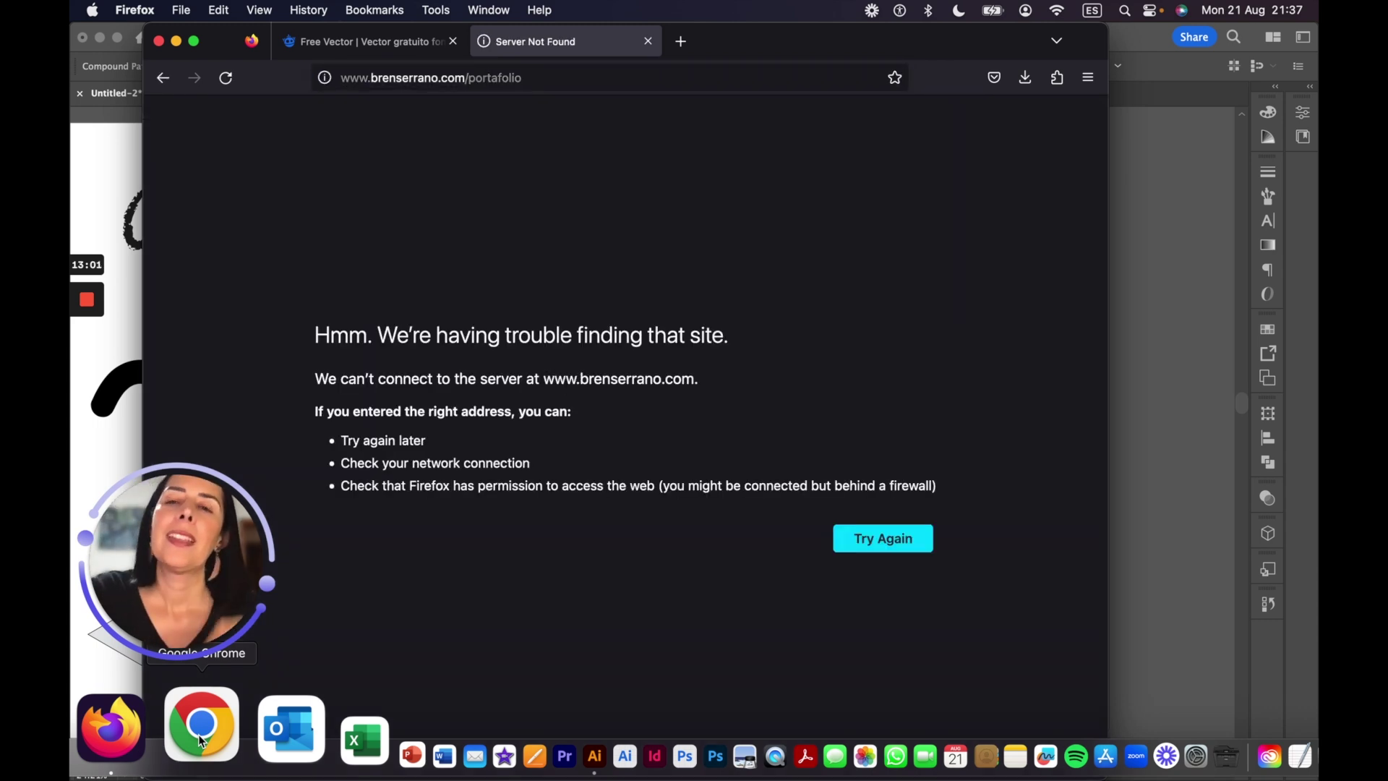
Replace the web address with the designer's wixsite.com address ending in /portafolio, and load the site
click(464, 78)
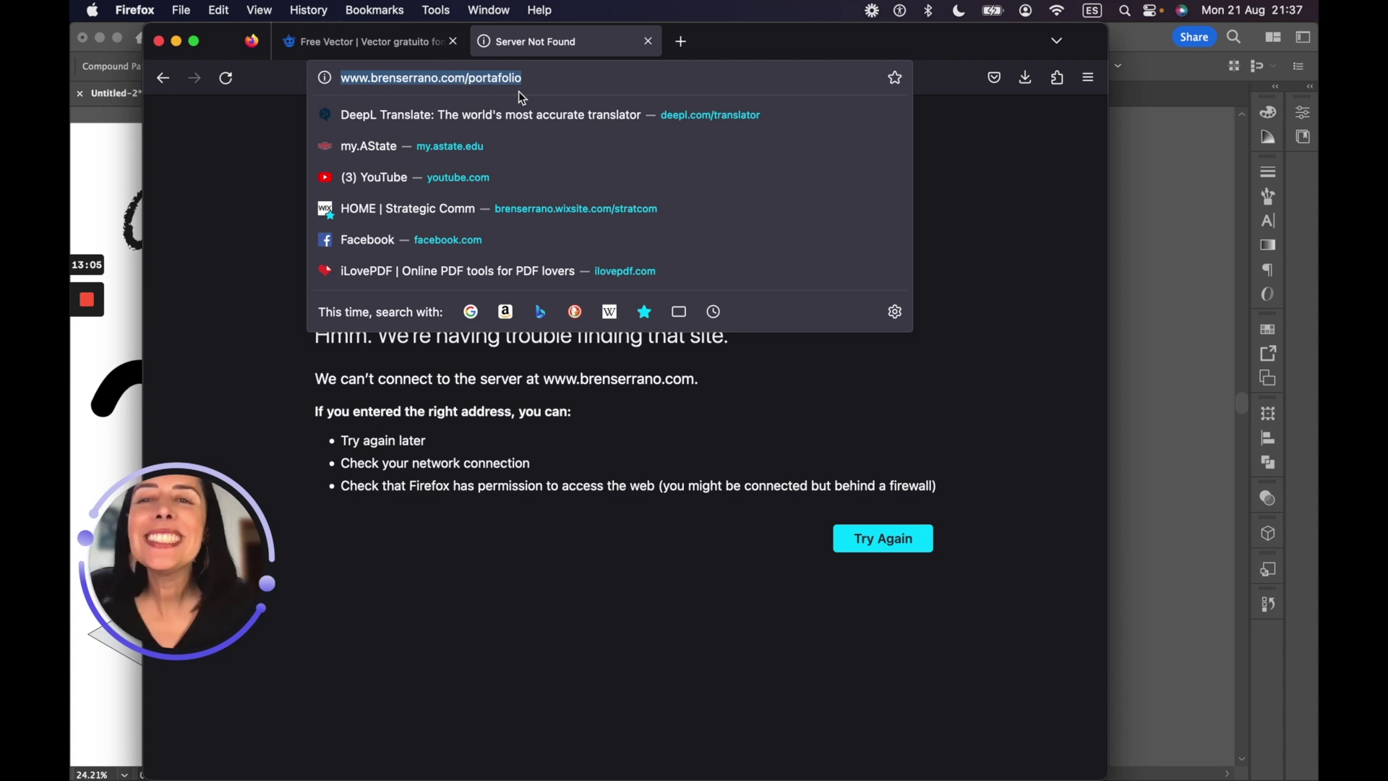
key(BackSpace)
text(brenserra)
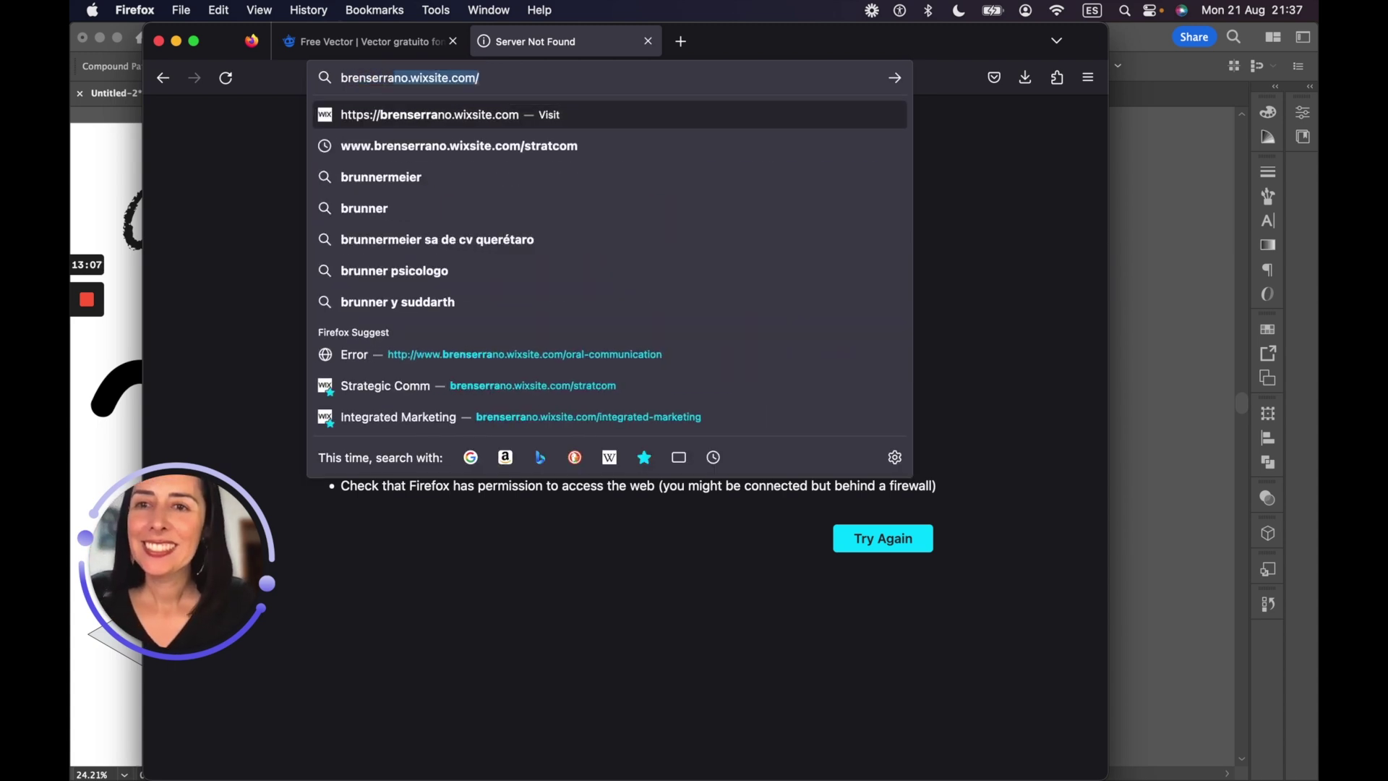
click(514, 79)
text(portafolio)
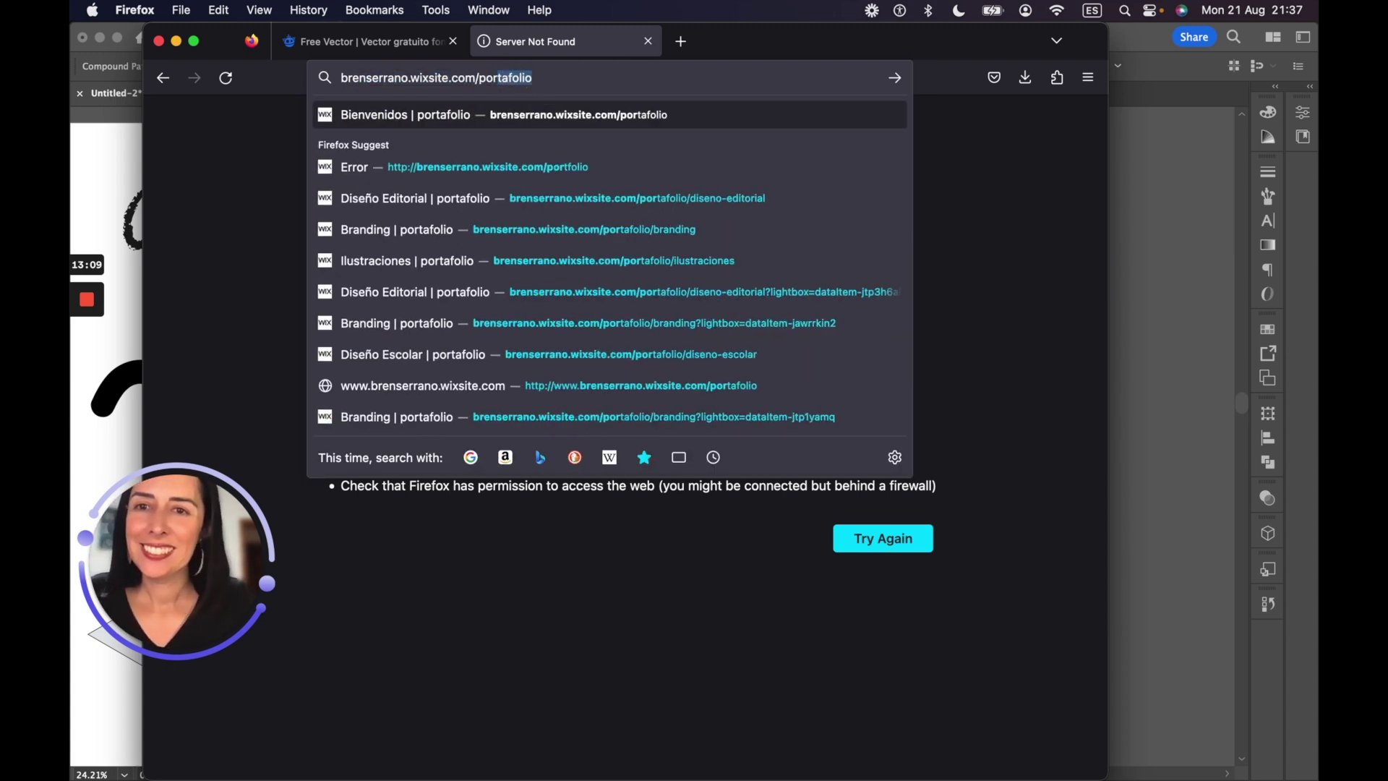
key(Return)
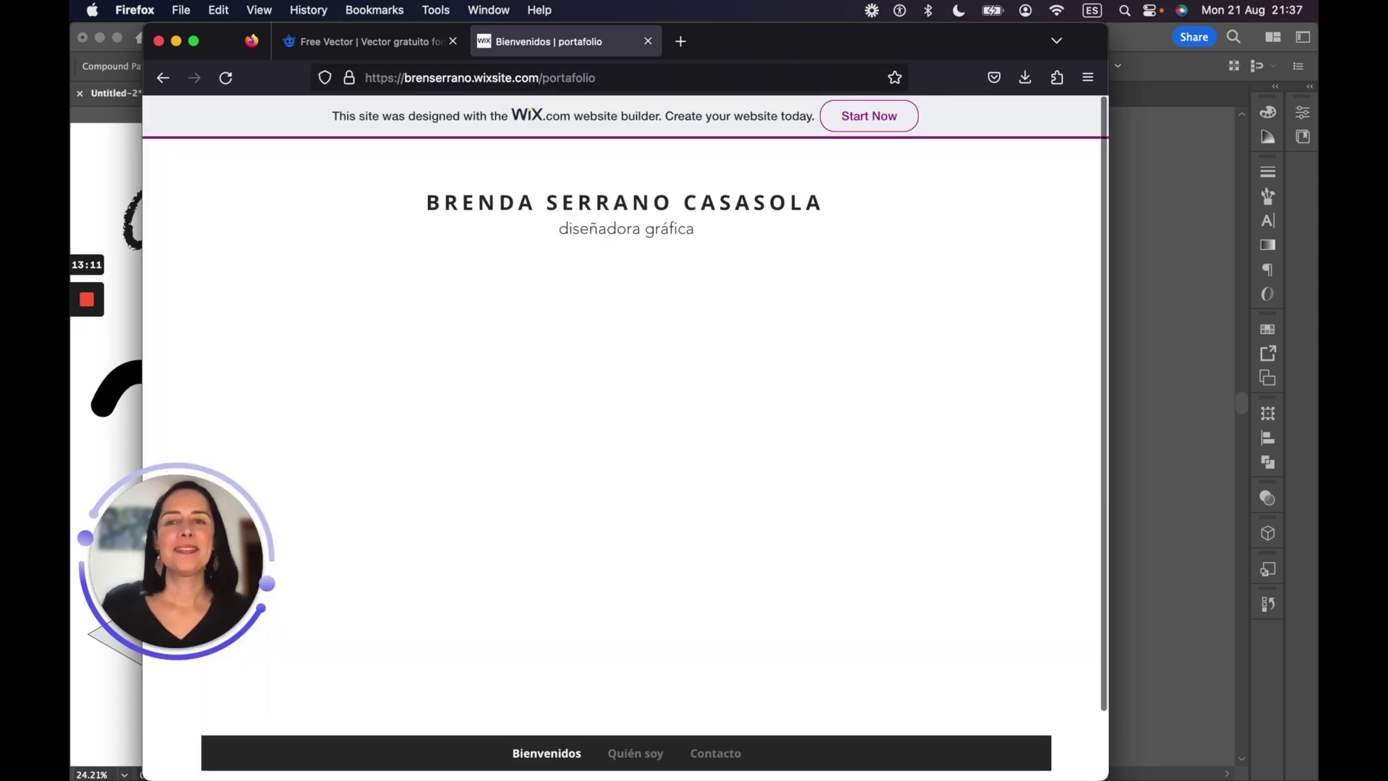
Open the Diseño Escolar section of the portfolio and look through its enlarged images from Happy Days to Nature
click(577, 366)
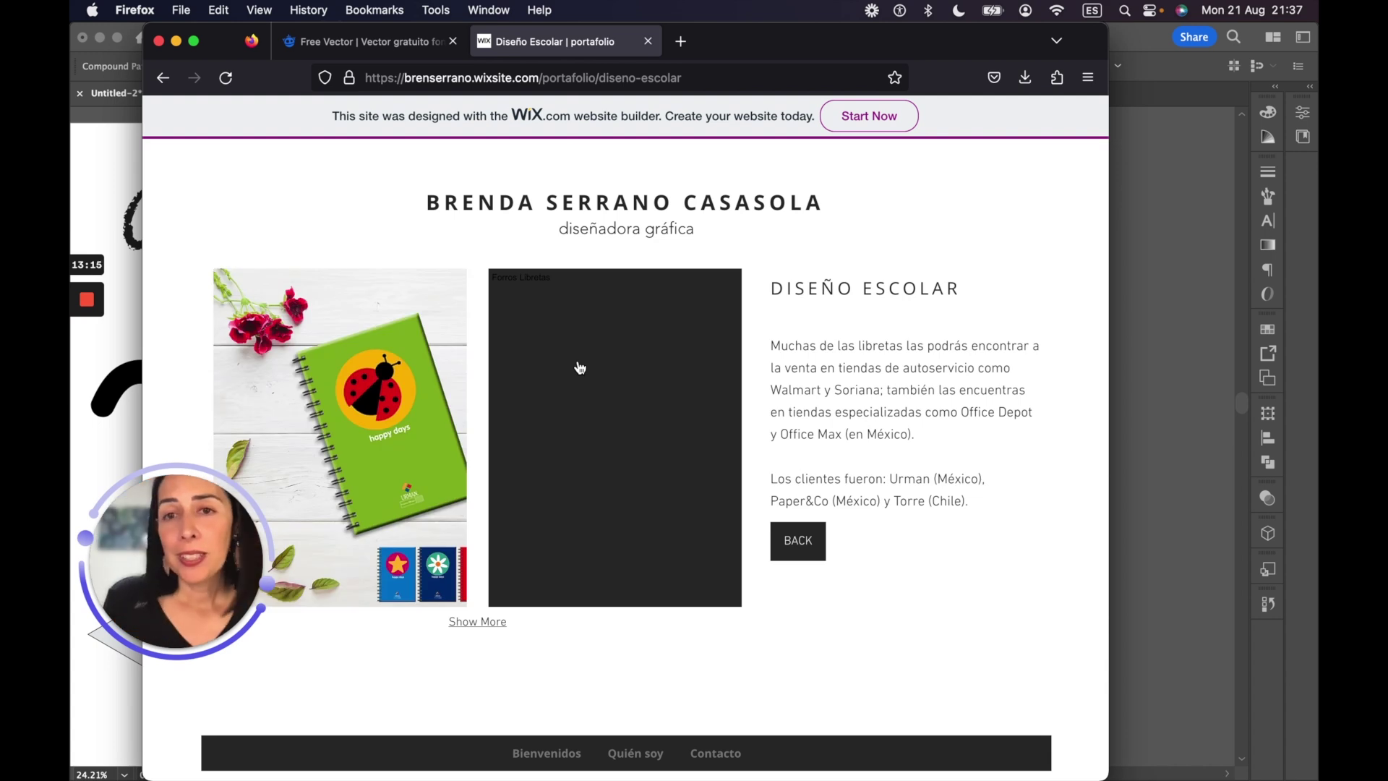
click(342, 387)
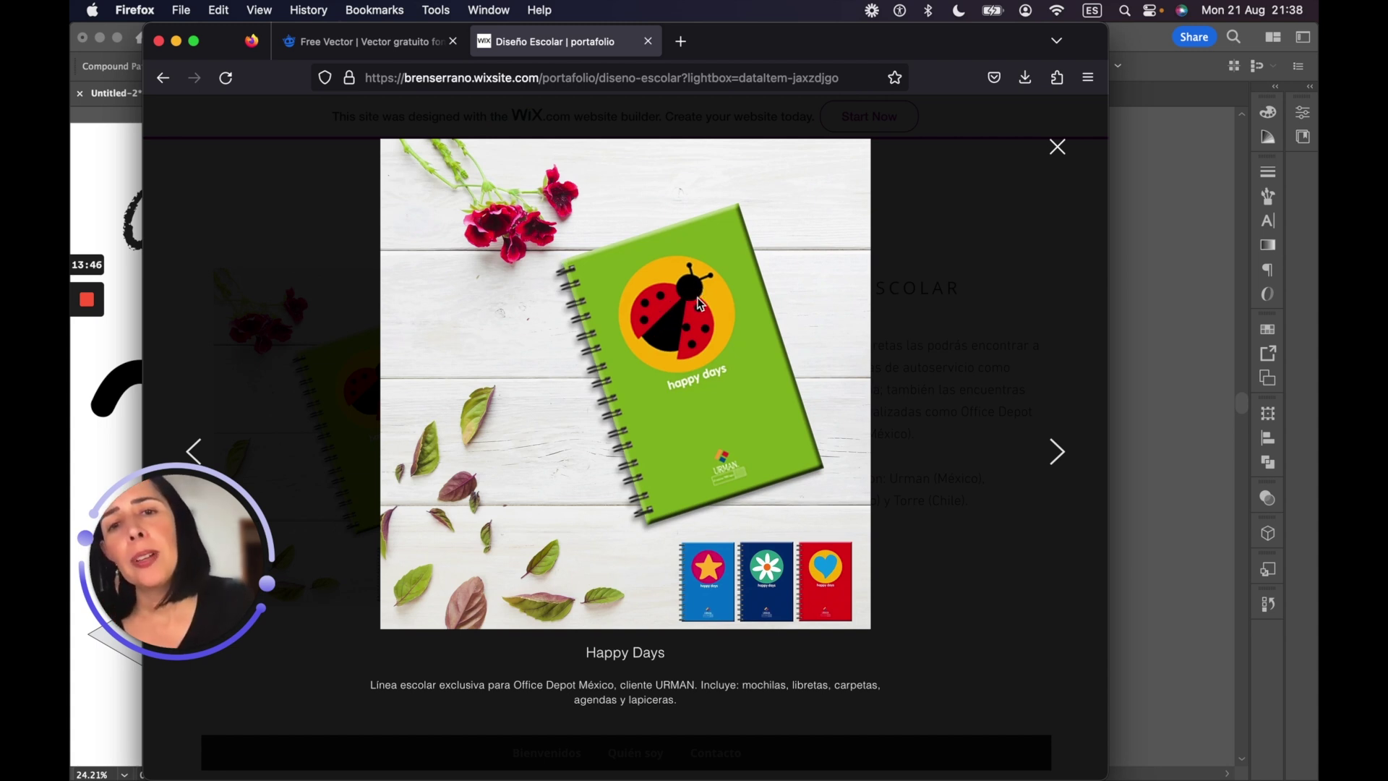
click(1057, 452)
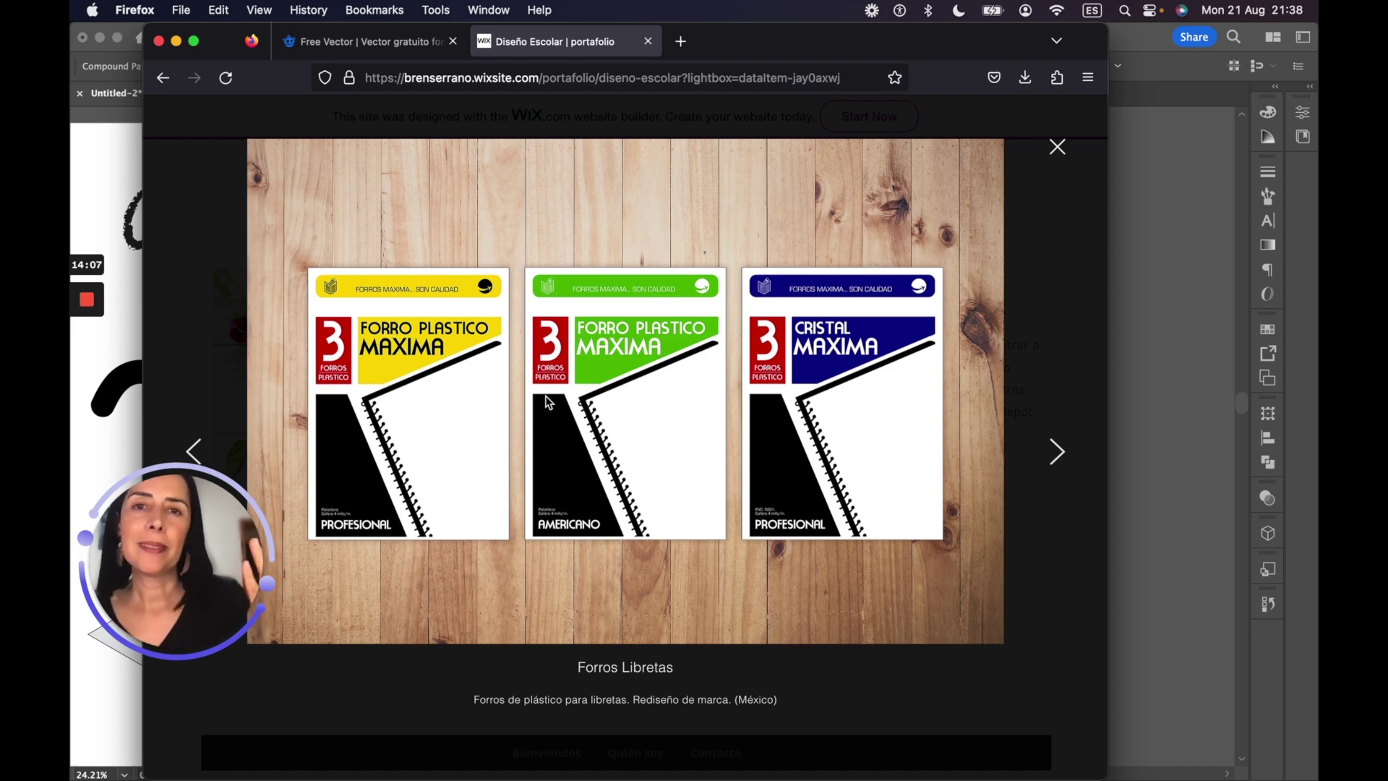
click(1056, 450)
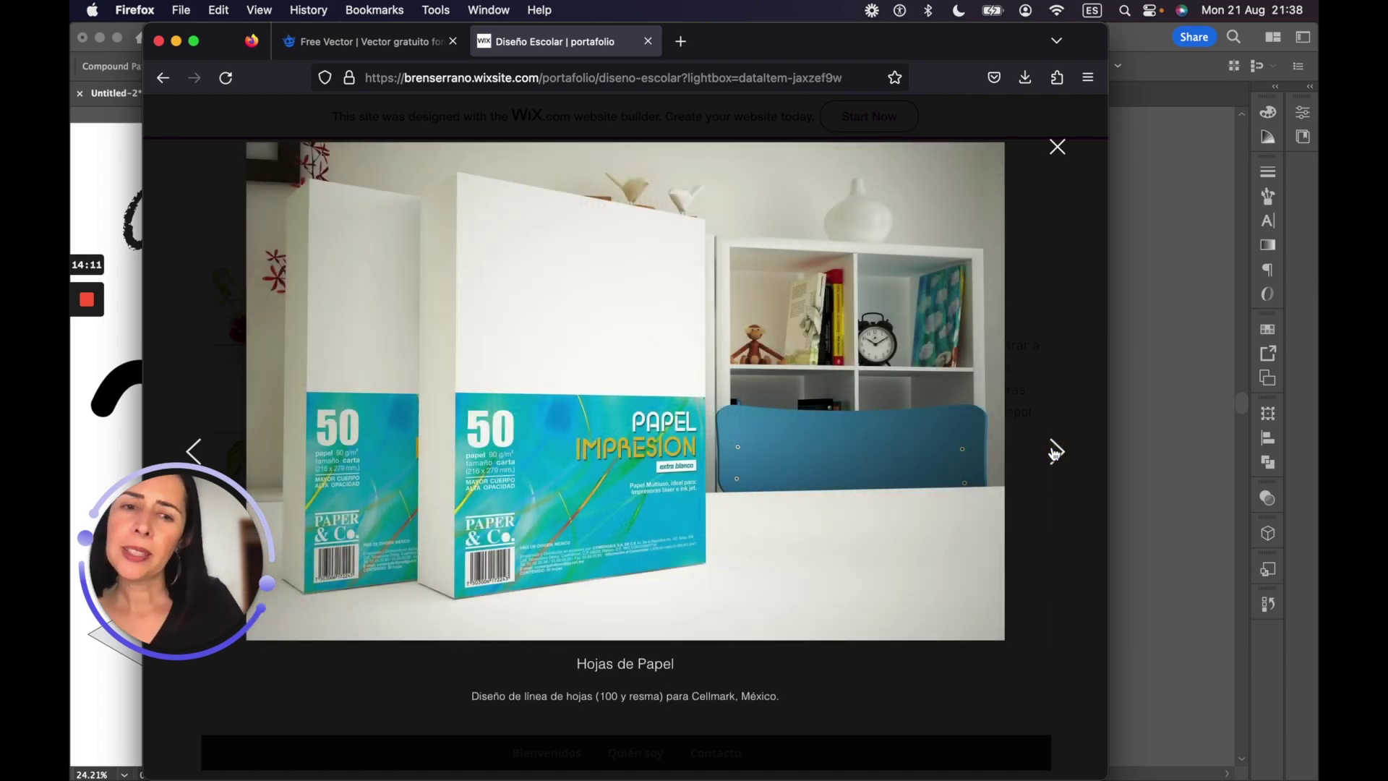
click(1054, 451)
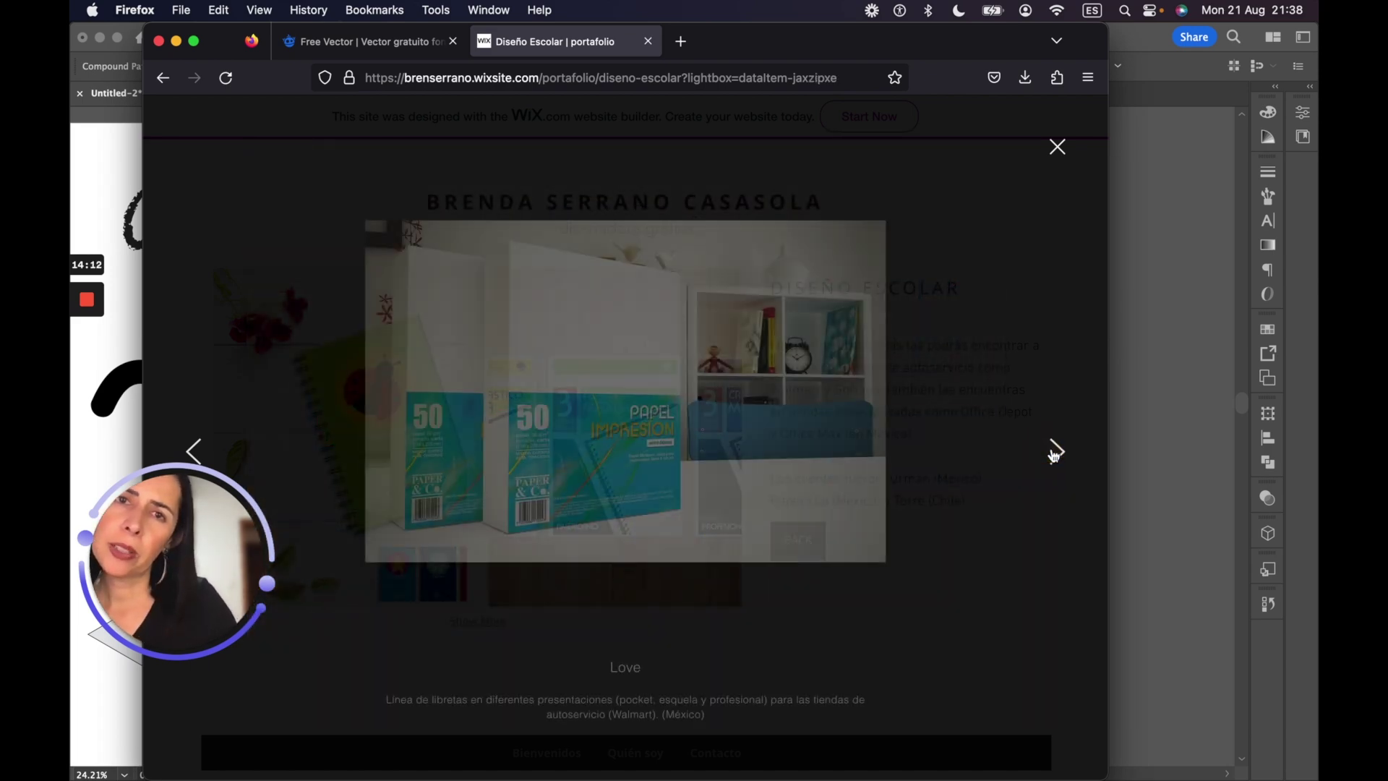
click(1056, 452)
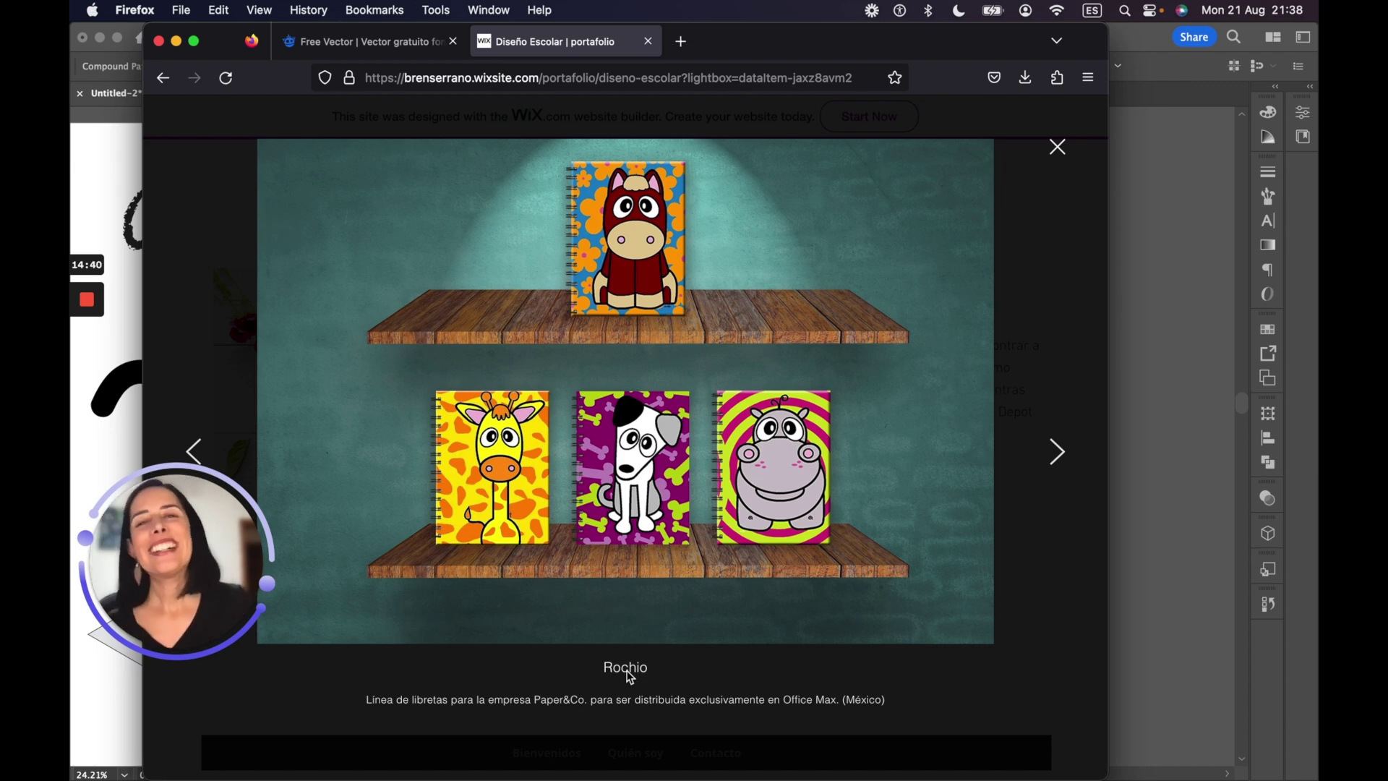
click(1056, 451)
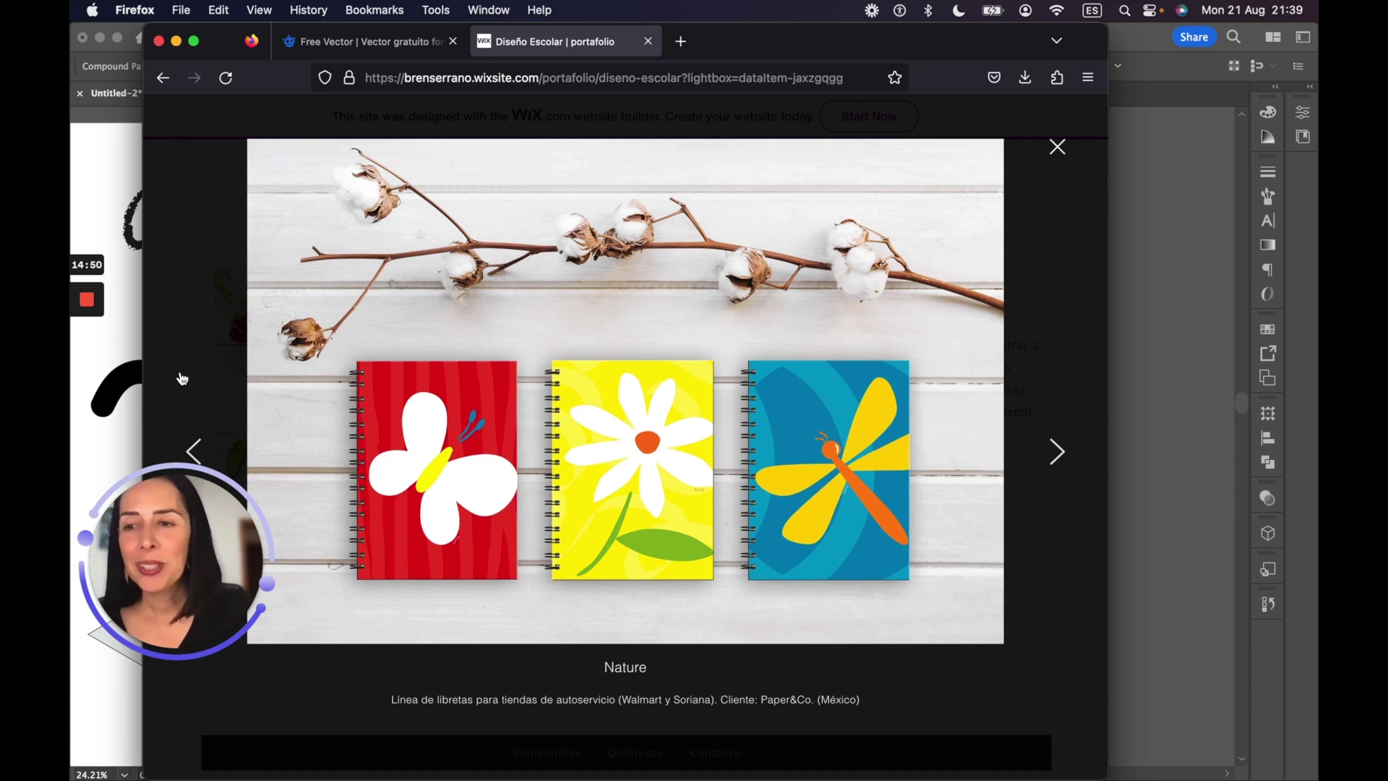
Switch back to Illustrator and draw a flat horizontal ellipse about 430 by 128 pt below the cloud shape
click(131, 330)
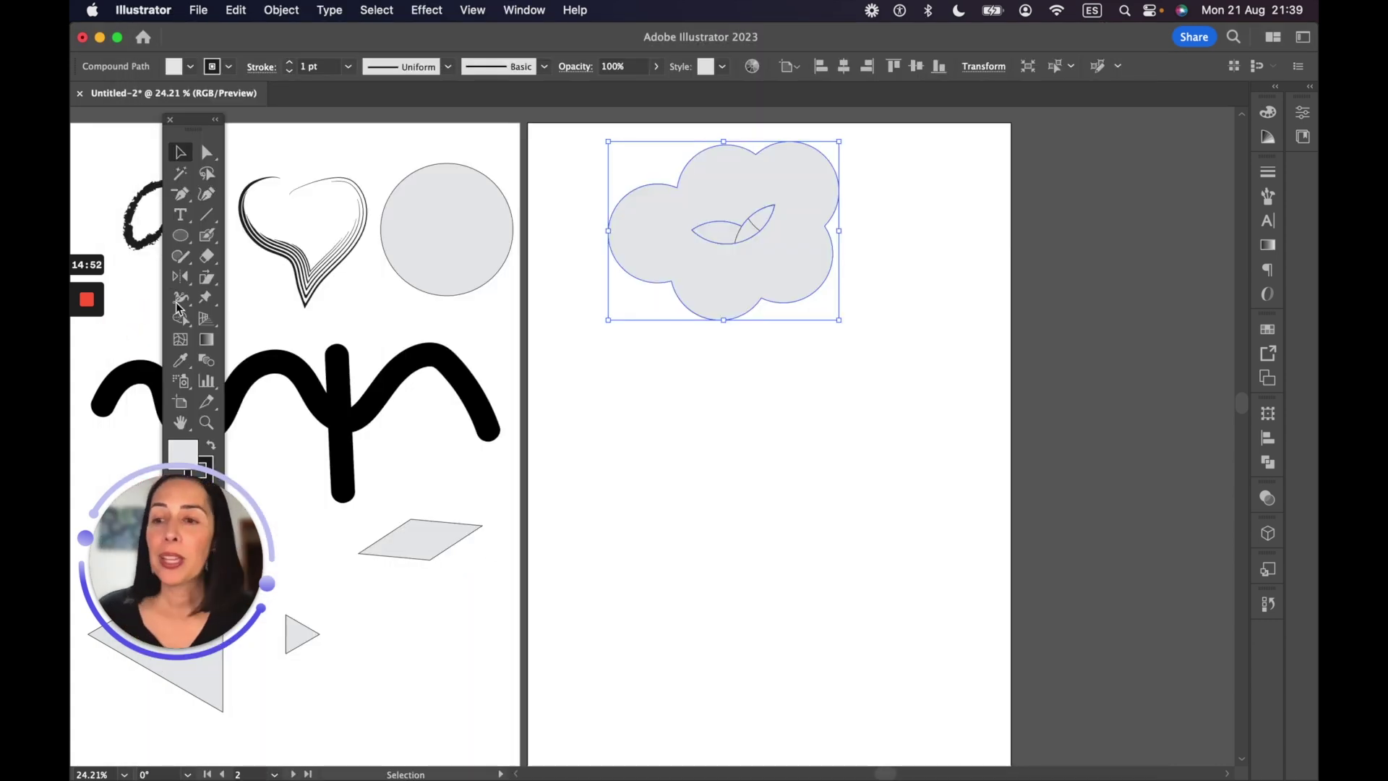
click(183, 240)
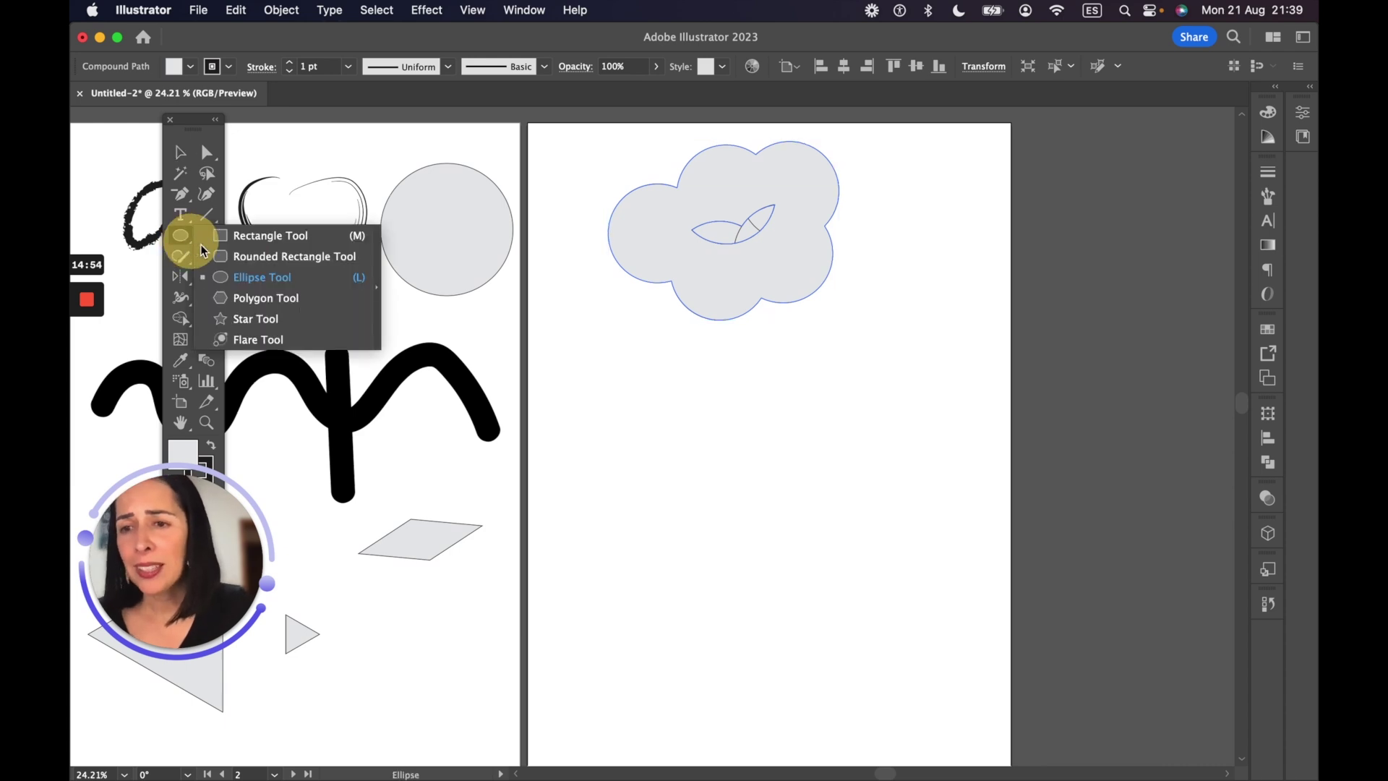
click(267, 279)
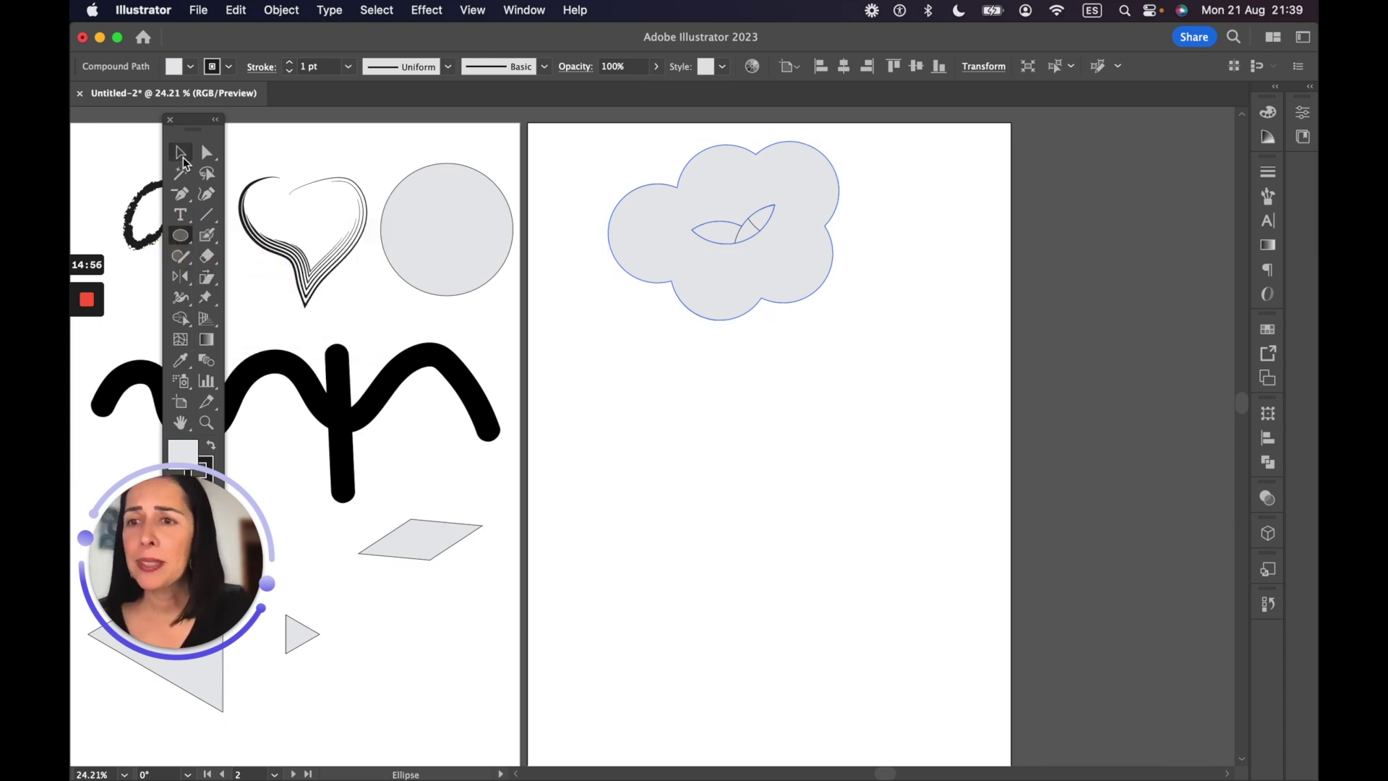
drag(660, 397, 821, 445)
Duplicate the flat ellipse just above itself and rotate the copy so it slopes down to the right
click(180, 152)
drag(716, 428, 716, 388)
drag(823, 354, 836, 422)
Move both ellipses down and to the left, and shift the tilted one so its lower end meets the flat ellipse's right end
click(697, 419)
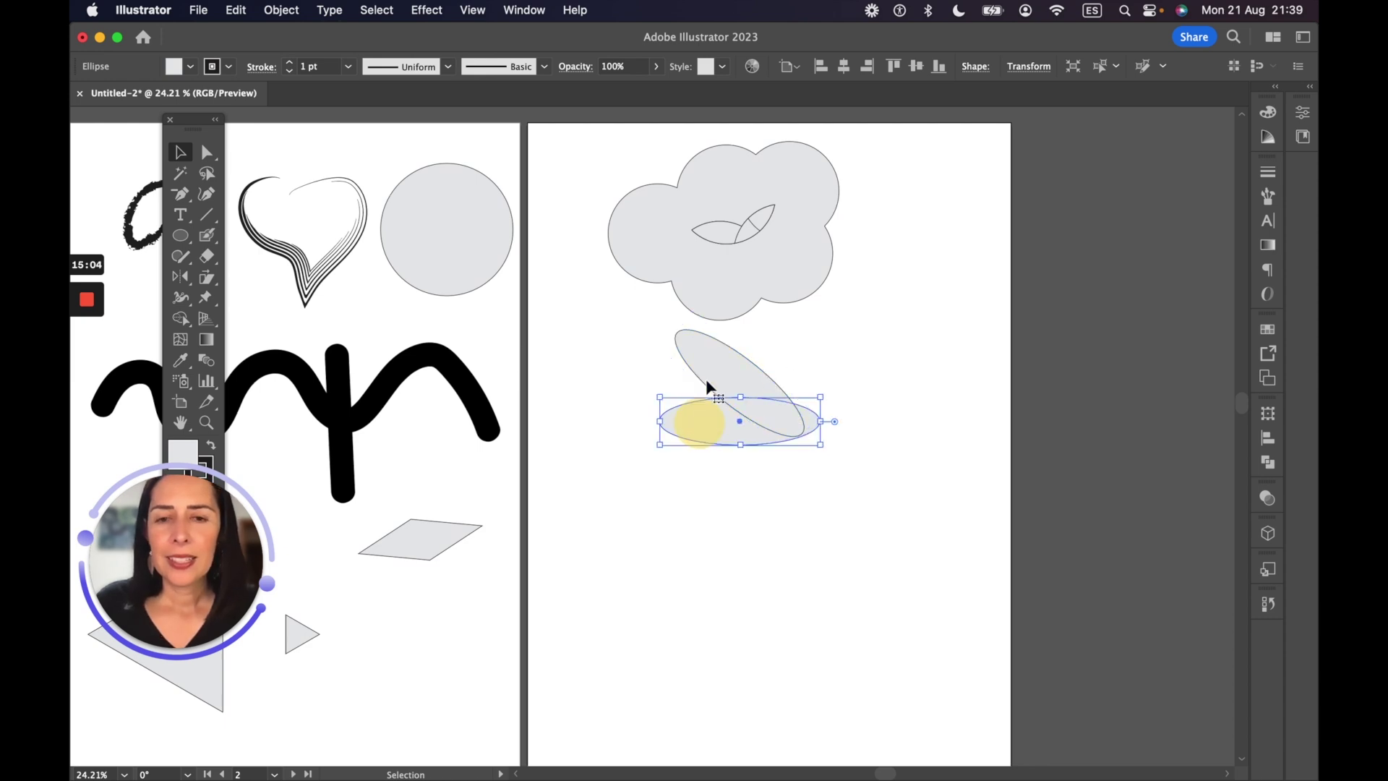
shift+click(708, 355)
drag(709, 365, 615, 431)
click(841, 457)
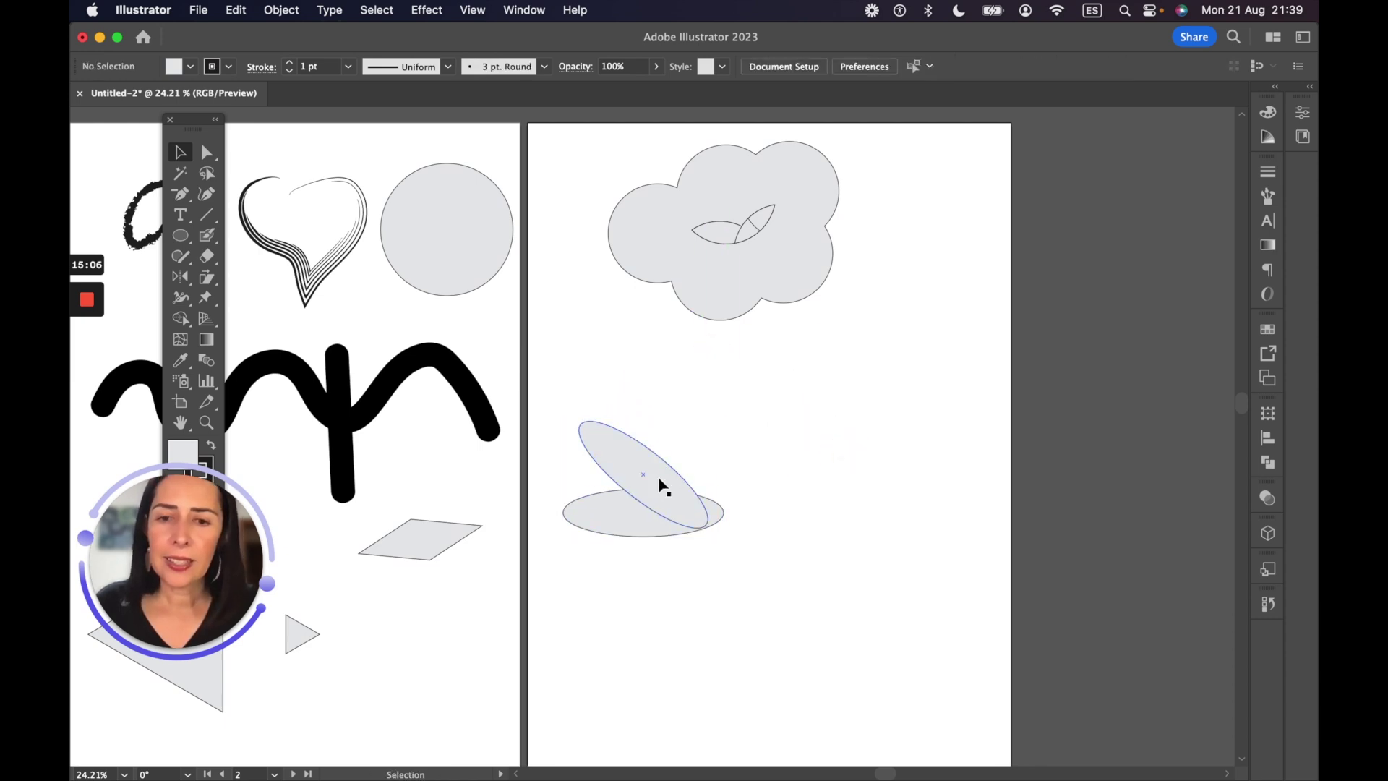
drag(661, 480, 672, 475)
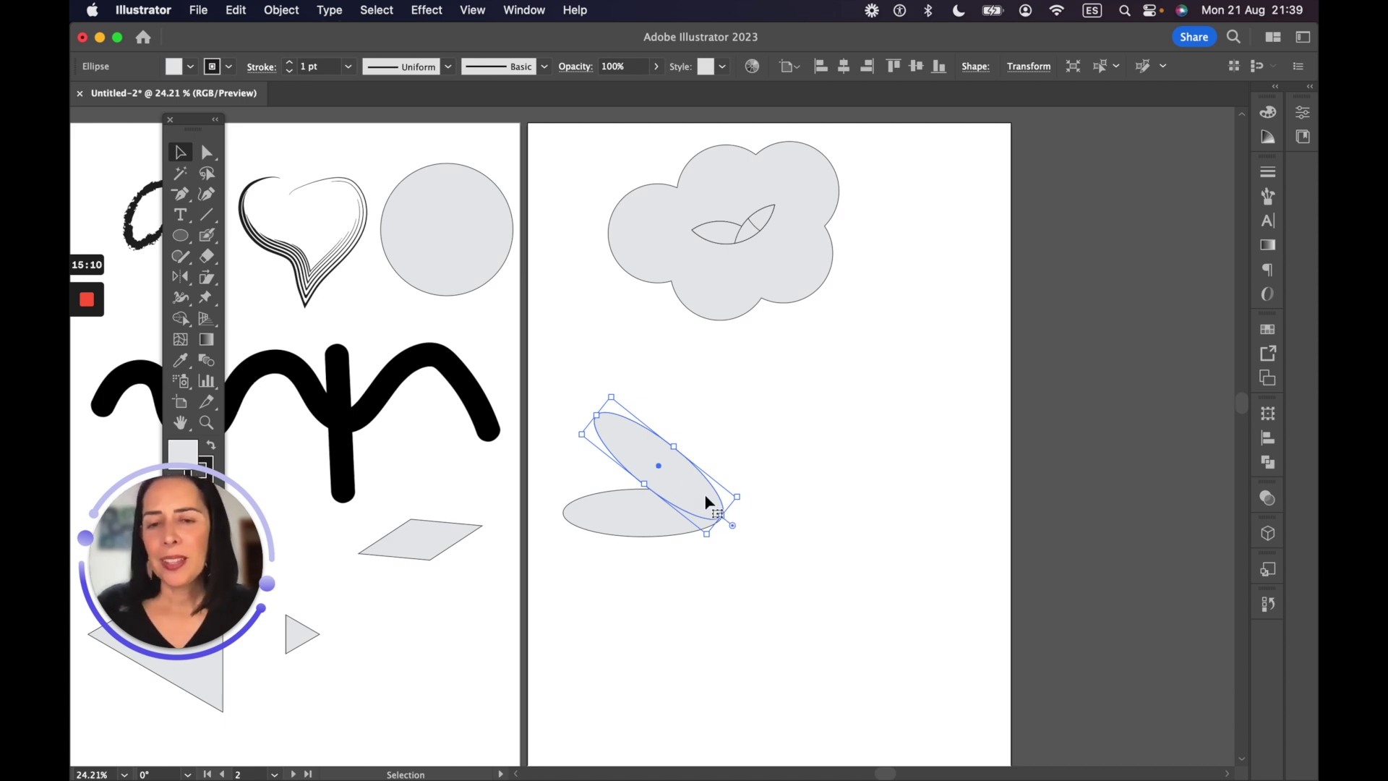
Duplicate the tilted ellipse up and to the right, undo the accidental reshaping, and open a narrow pie wedge at the copy's lower end
drag(694, 494, 528, 536)
drag(663, 424, 688, 404)
key(super+z)
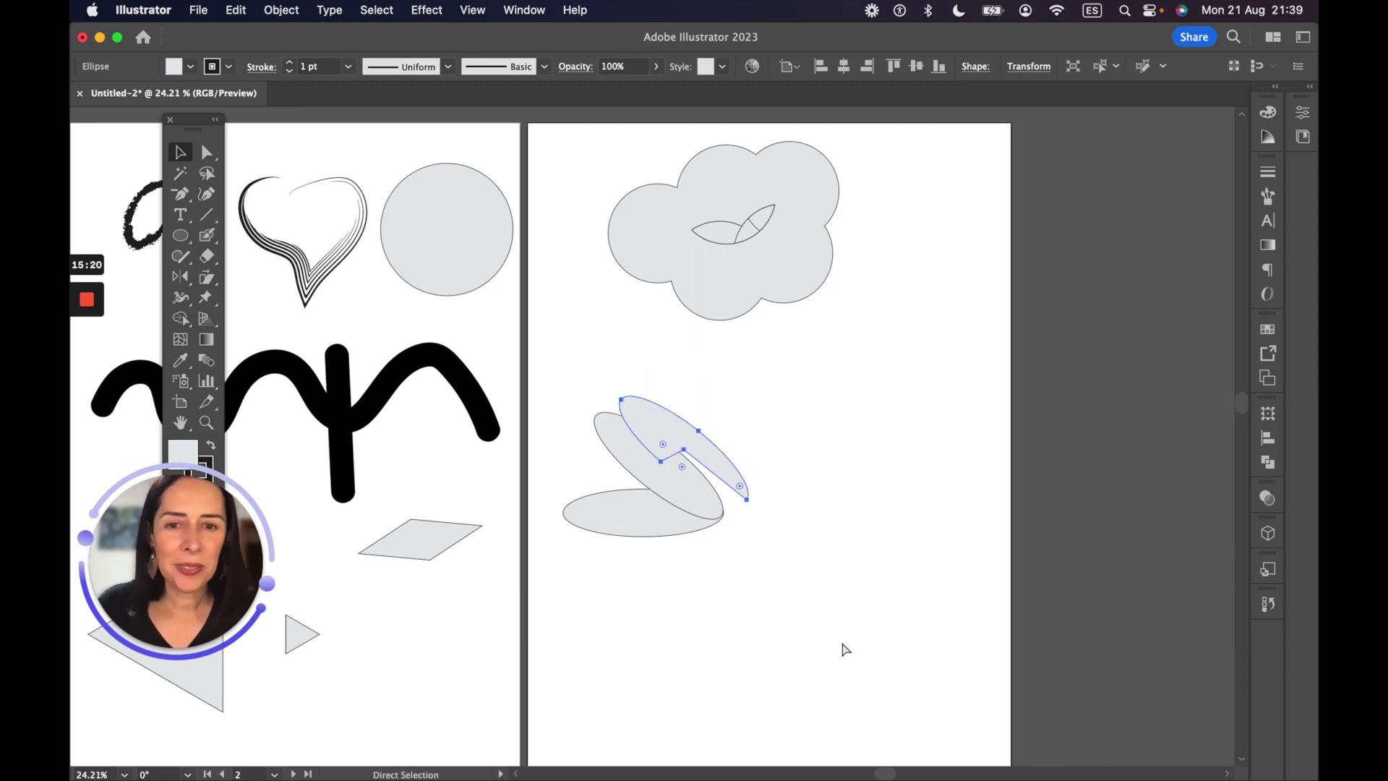
key(super+z)
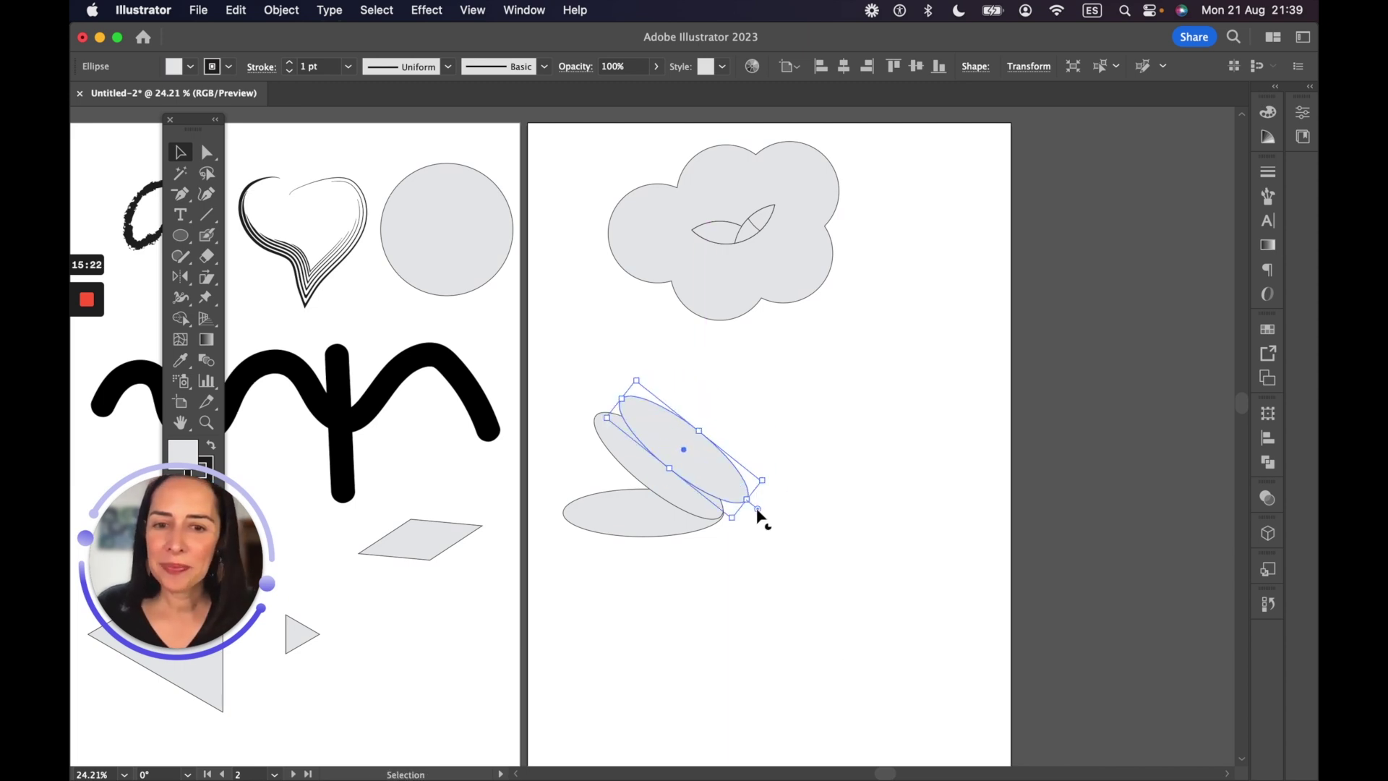
mouse_move(758, 510)
mouse_down()
mouse_move(731, 480)
mouse_move(741, 463)
mouse_move(719, 425)
mouse_move(775, 499)
mouse_up()
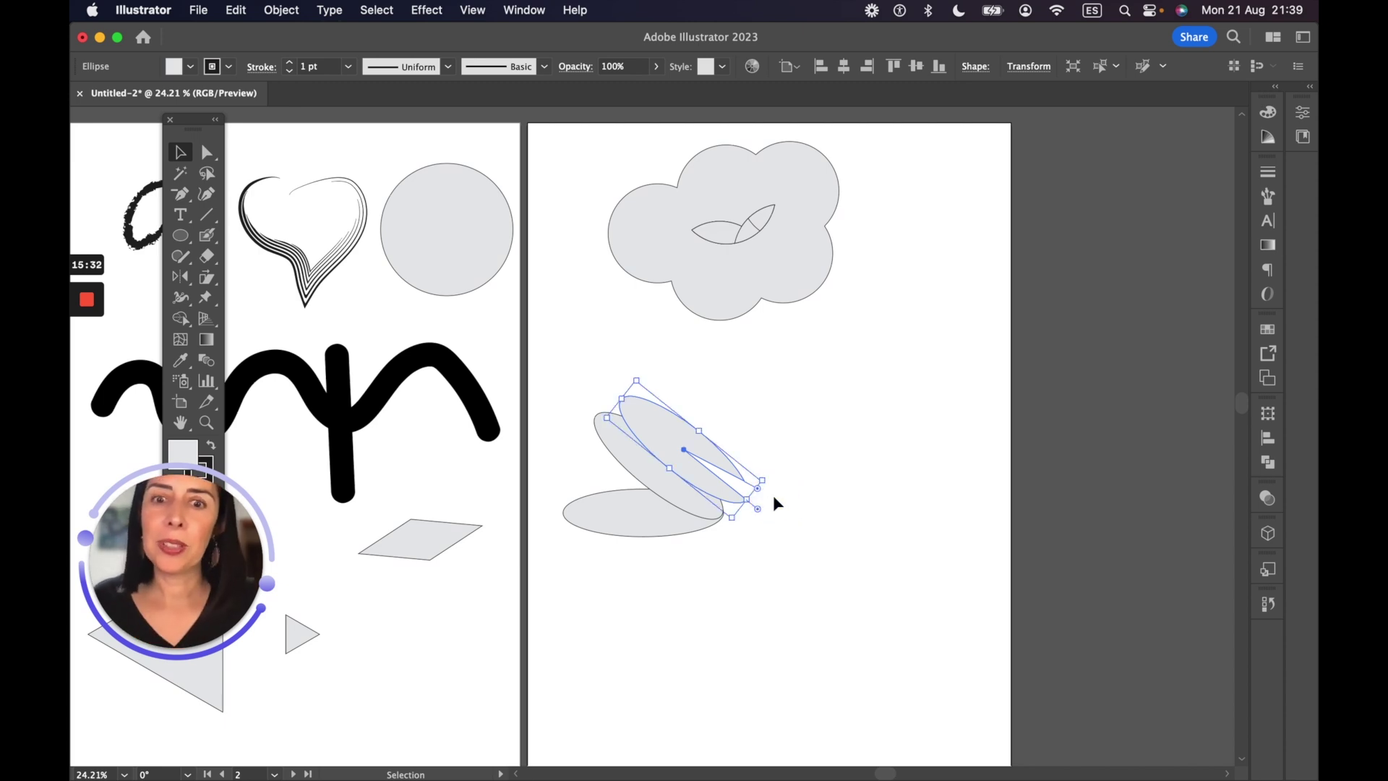
Rotate the copied ellipse nearly upright and place its lower end where the other two ellipses meet
click(642, 396)
drag(771, 483, 744, 571)
click(681, 418)
drag(686, 421, 693, 416)
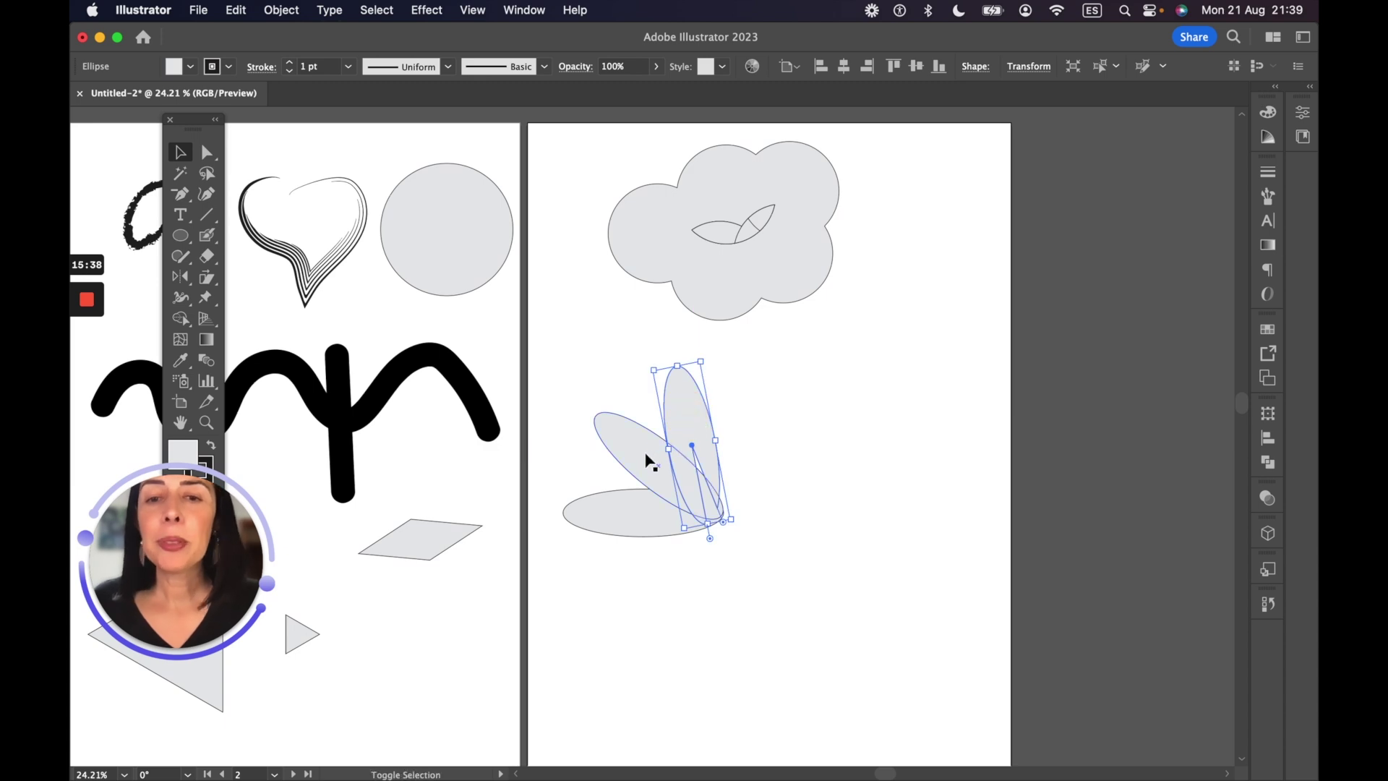
Select all three ellipses and merge them into one leaf-like shape with the Shape Builder, including the small wedge near the base
shift+click(647, 457)
shift+click(576, 523)
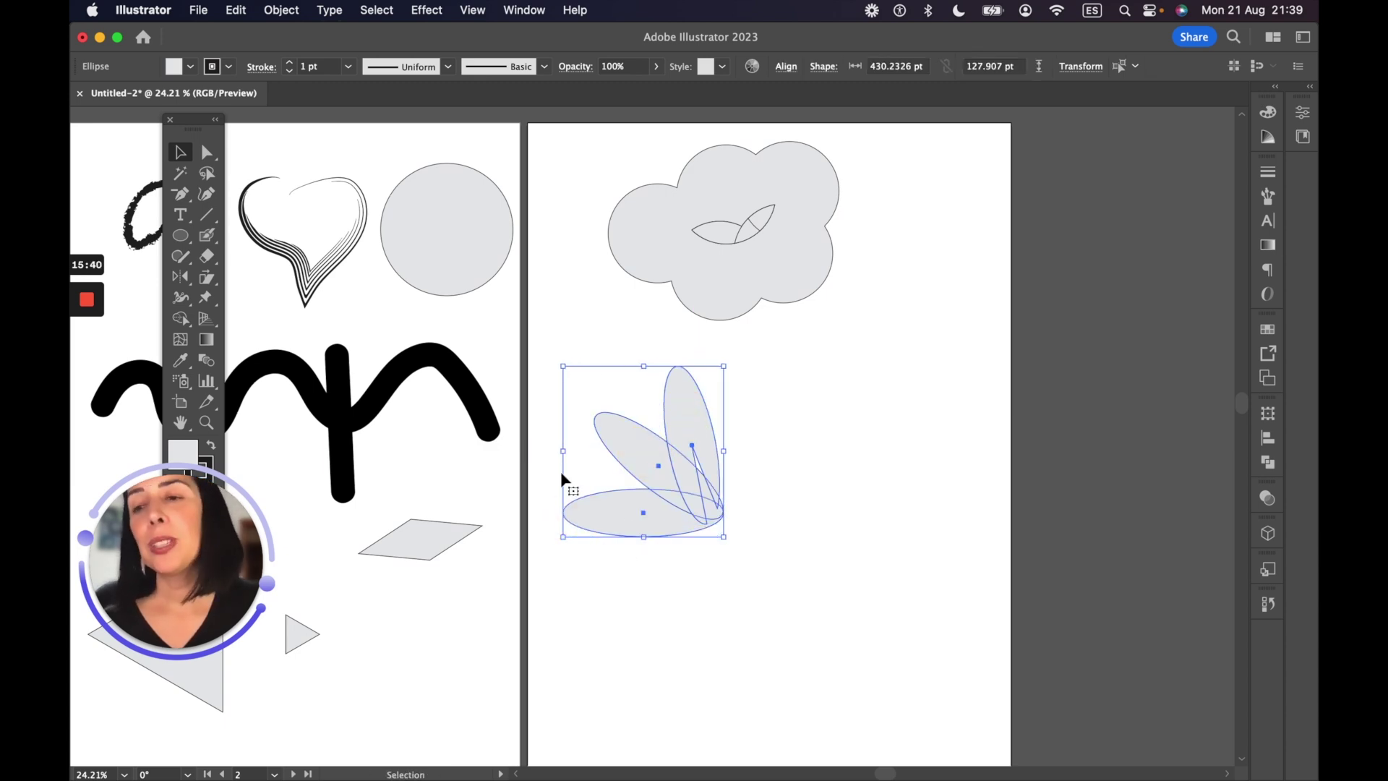
click(181, 297)
click(183, 322)
mouse_move(660, 525)
mouse_down()
mouse_move(654, 513)
mouse_move(715, 468)
mouse_move(636, 456)
mouse_move(701, 483)
mouse_move(713, 505)
mouse_move(679, 520)
mouse_up()
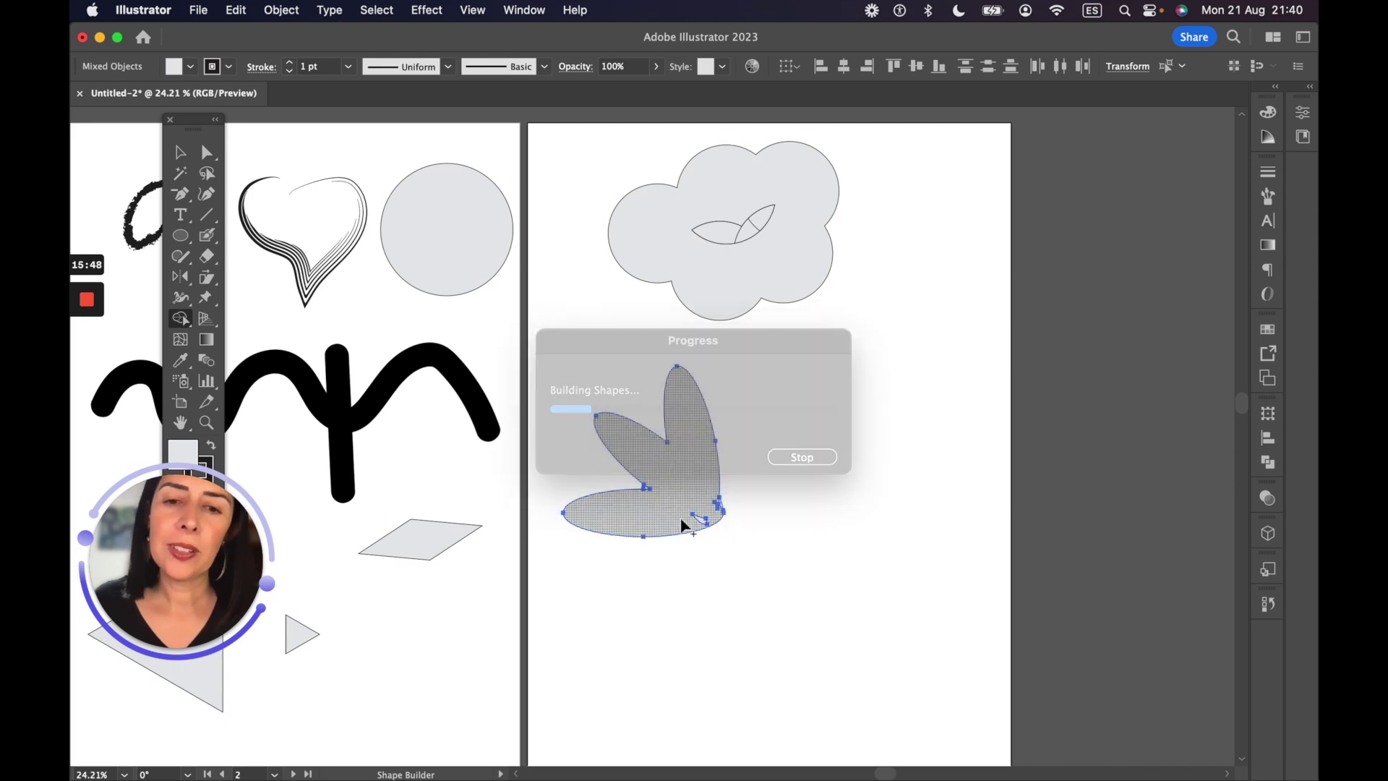
click(701, 521)
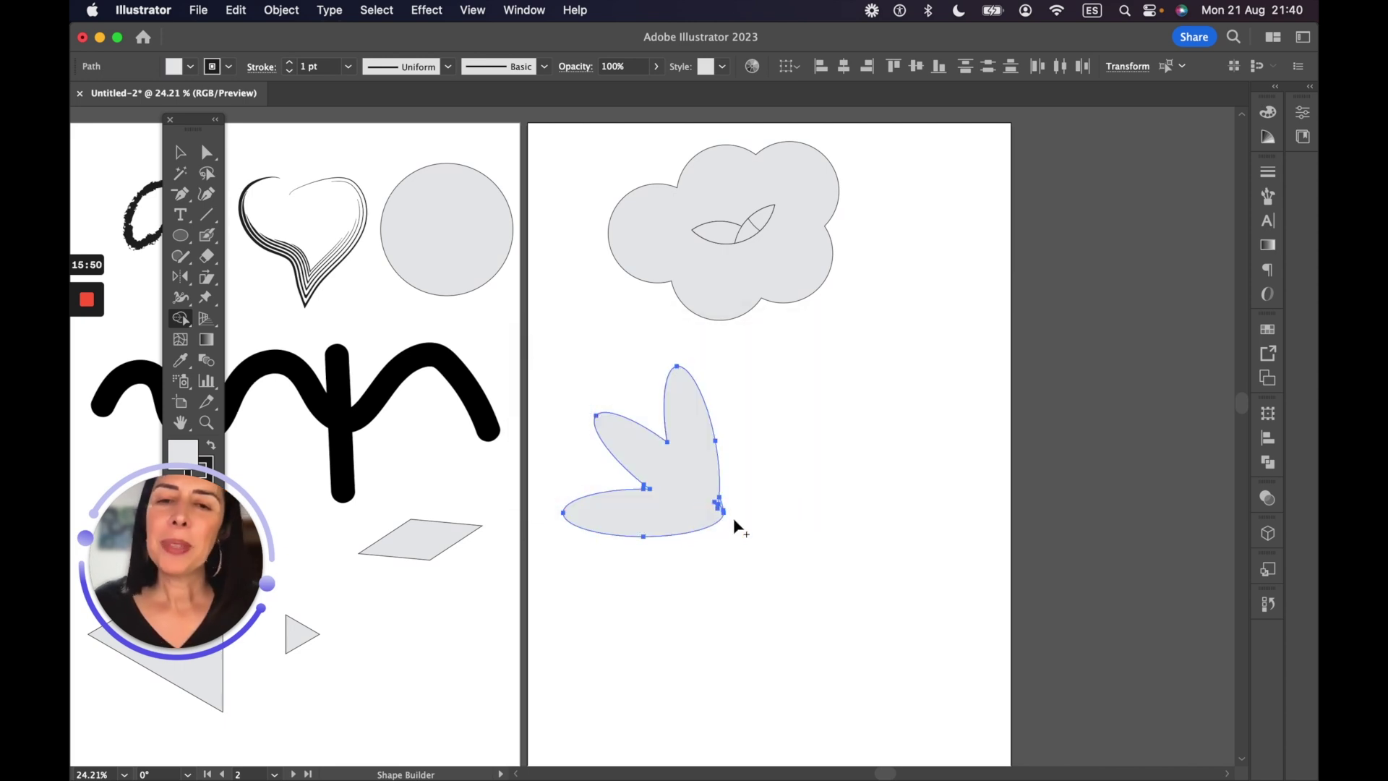
Try to merge the small leftover slivers at the leaf-like shape's lower-right base into it with the Shape Builder
click(180, 155)
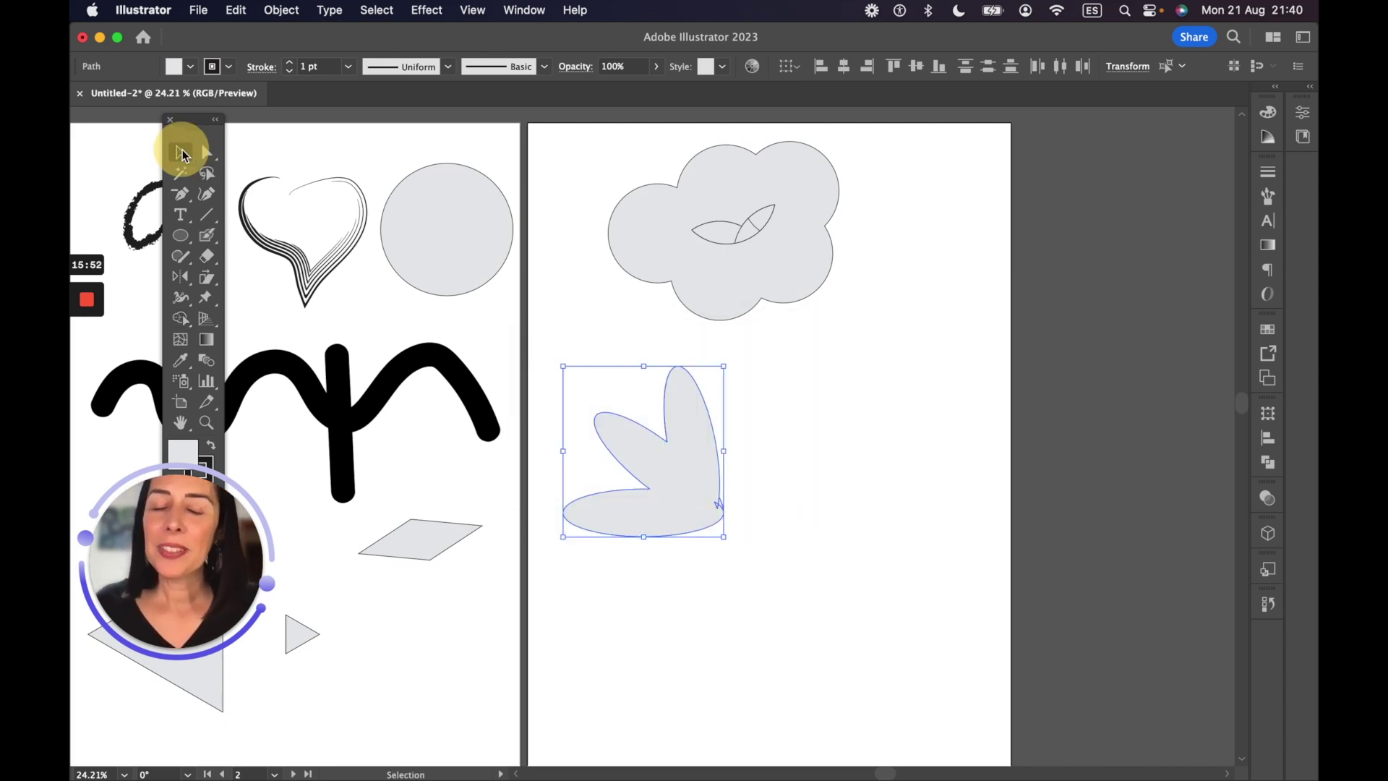
click(889, 542)
key(super+space)
drag(681, 469, 974, 653)
drag(801, 564, 940, 637)
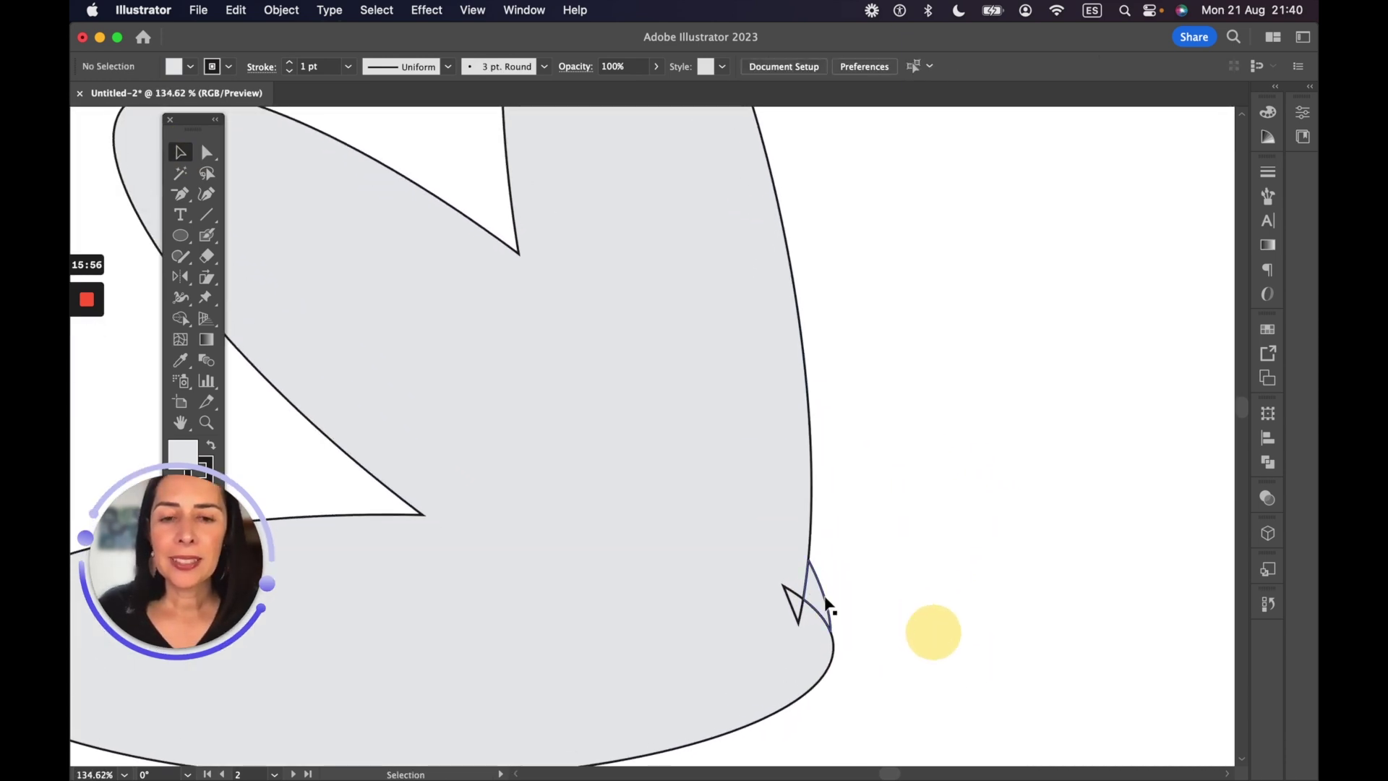
click(825, 603)
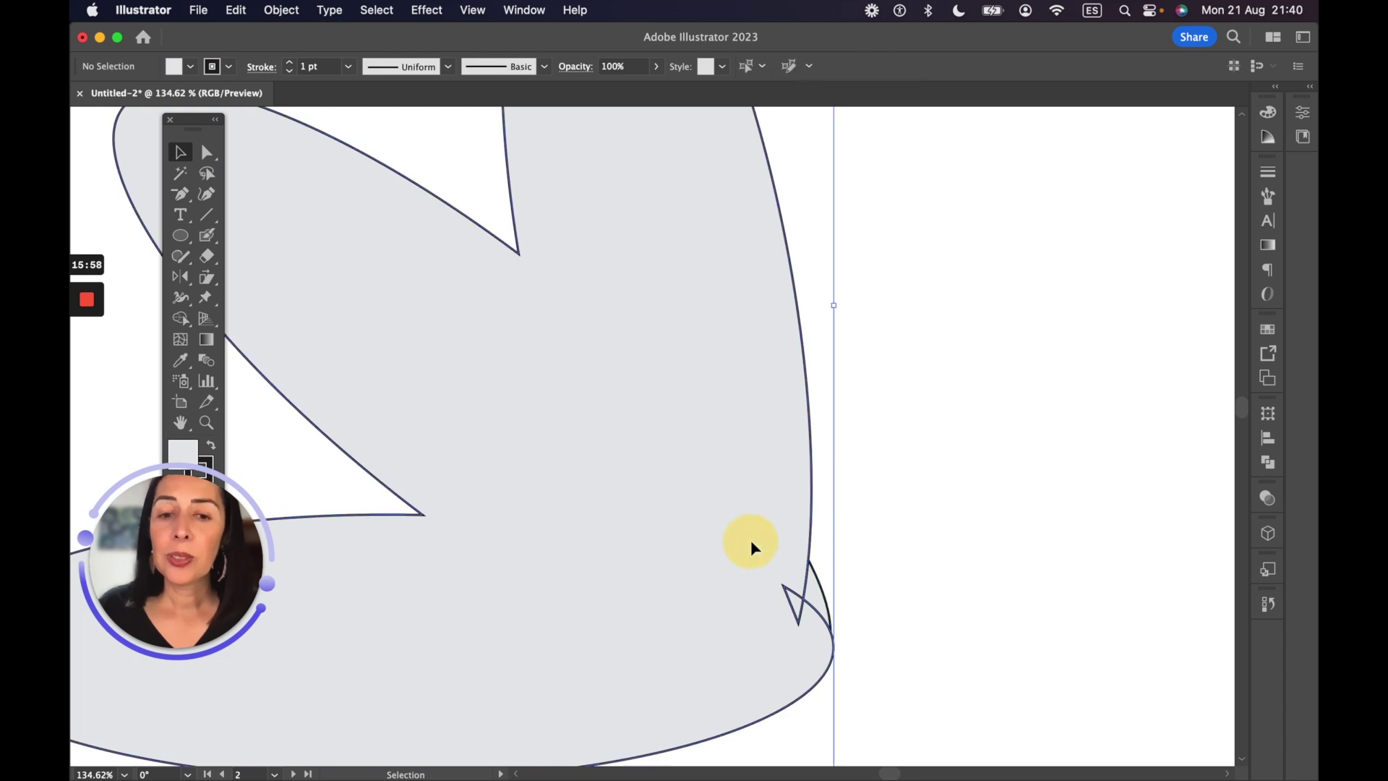
click(186, 316)
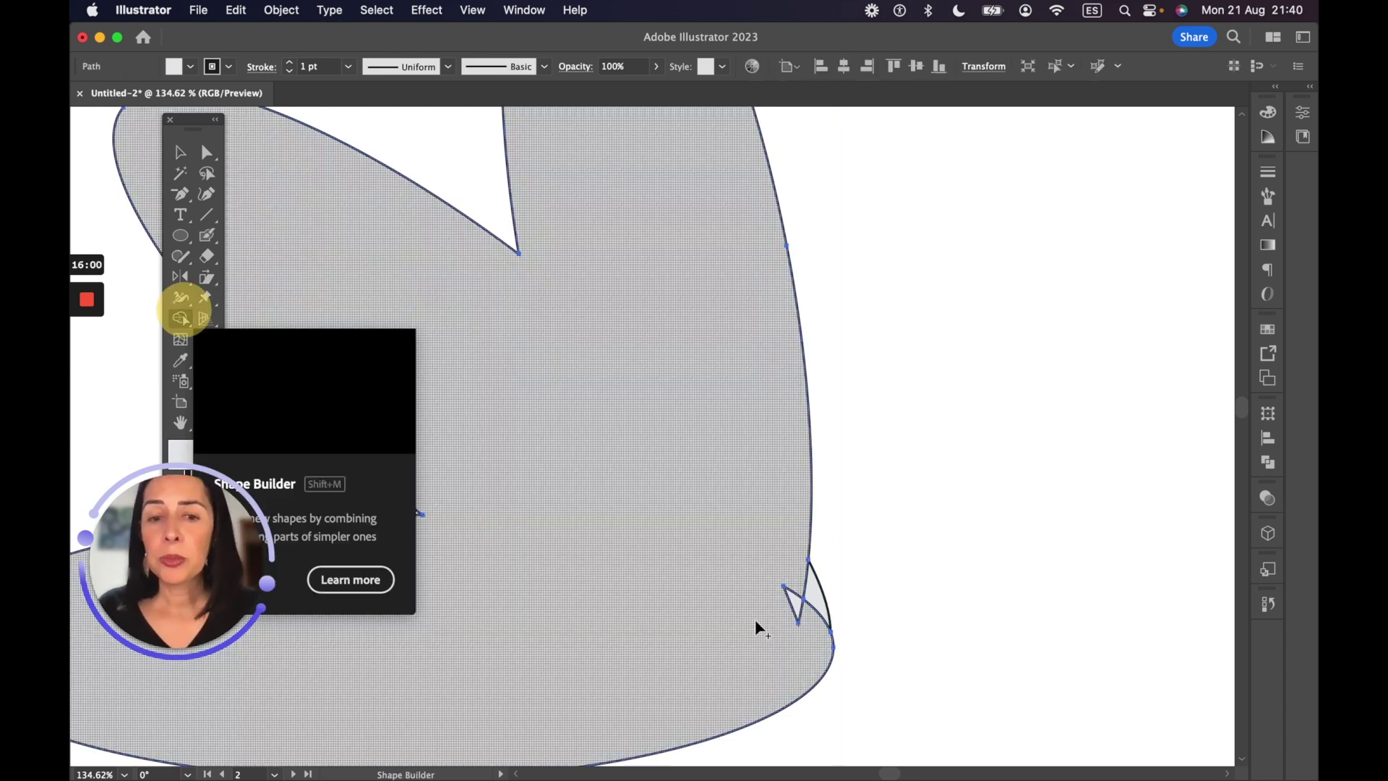
click(810, 600)
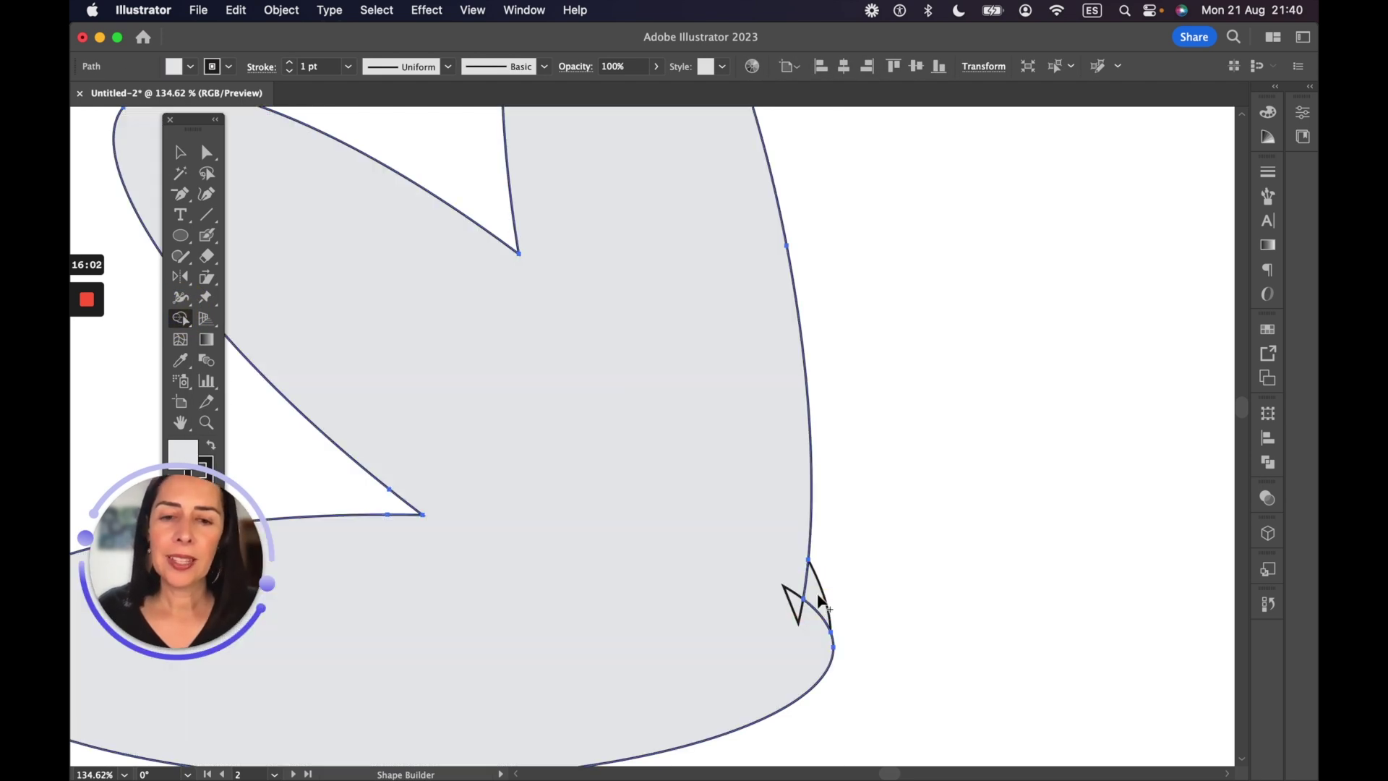
click(800, 589)
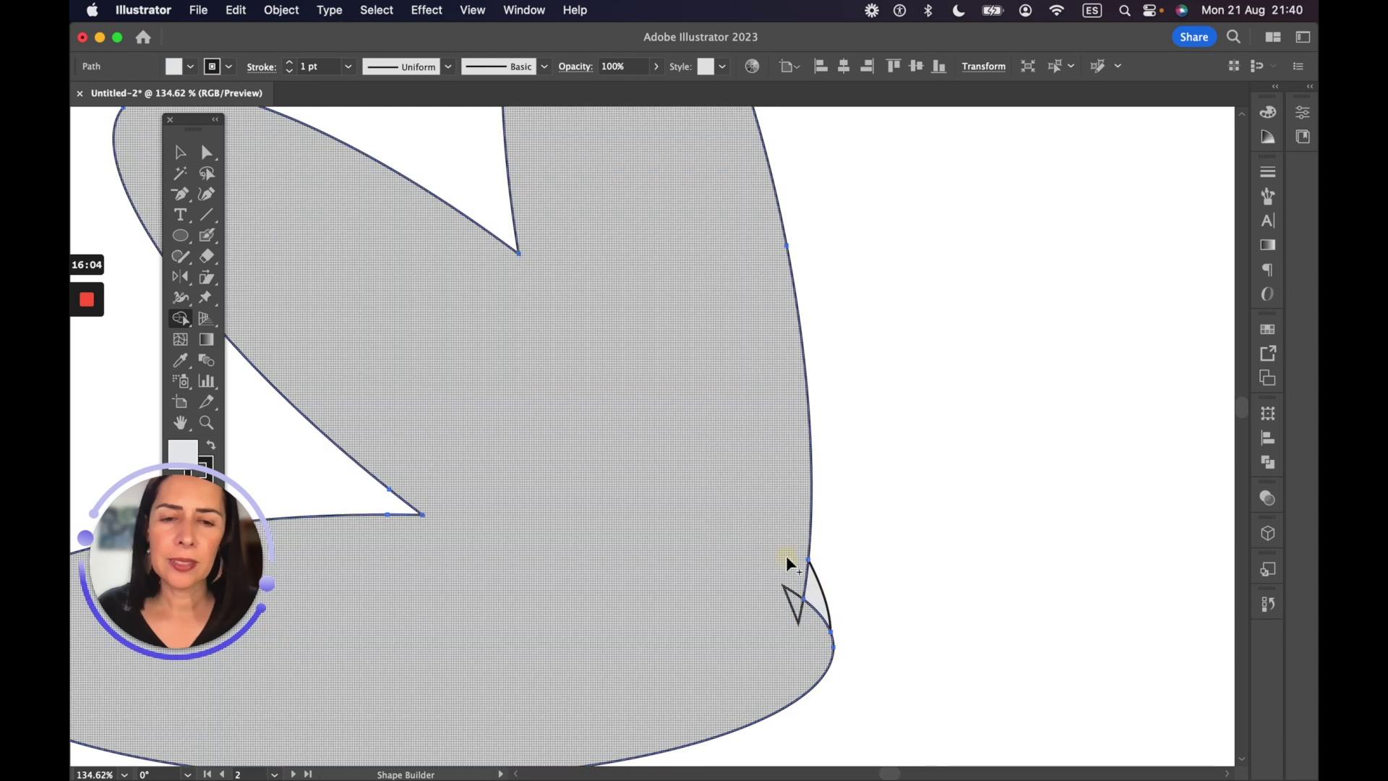
mouse_move(787, 557)
mouse_down()
mouse_move(824, 592)
mouse_move(816, 602)
mouse_move(788, 567)
mouse_move(805, 595)
mouse_move(793, 604)
mouse_up()
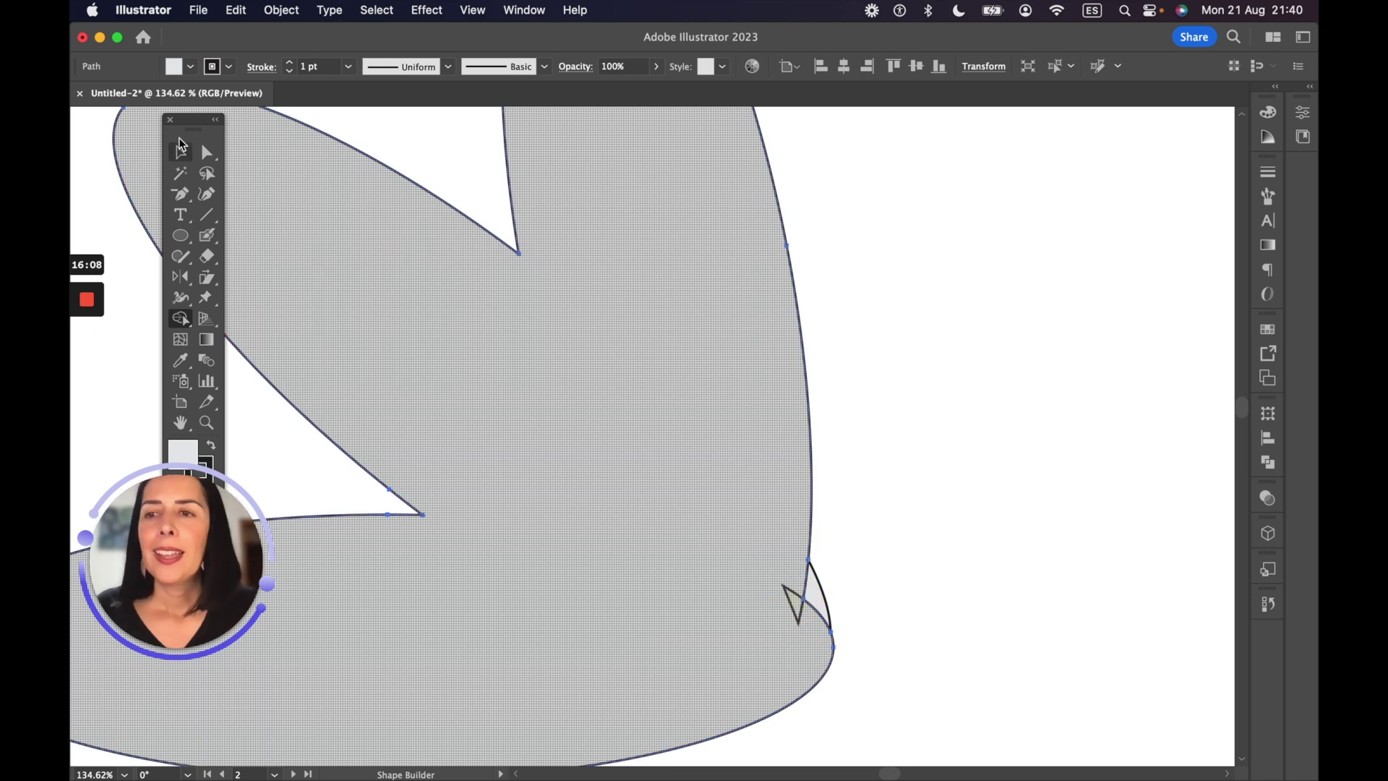
Delete the leftover slivers at the leaf-like shape's base, including the small triangle
click(180, 144)
click(1025, 459)
click(800, 583)
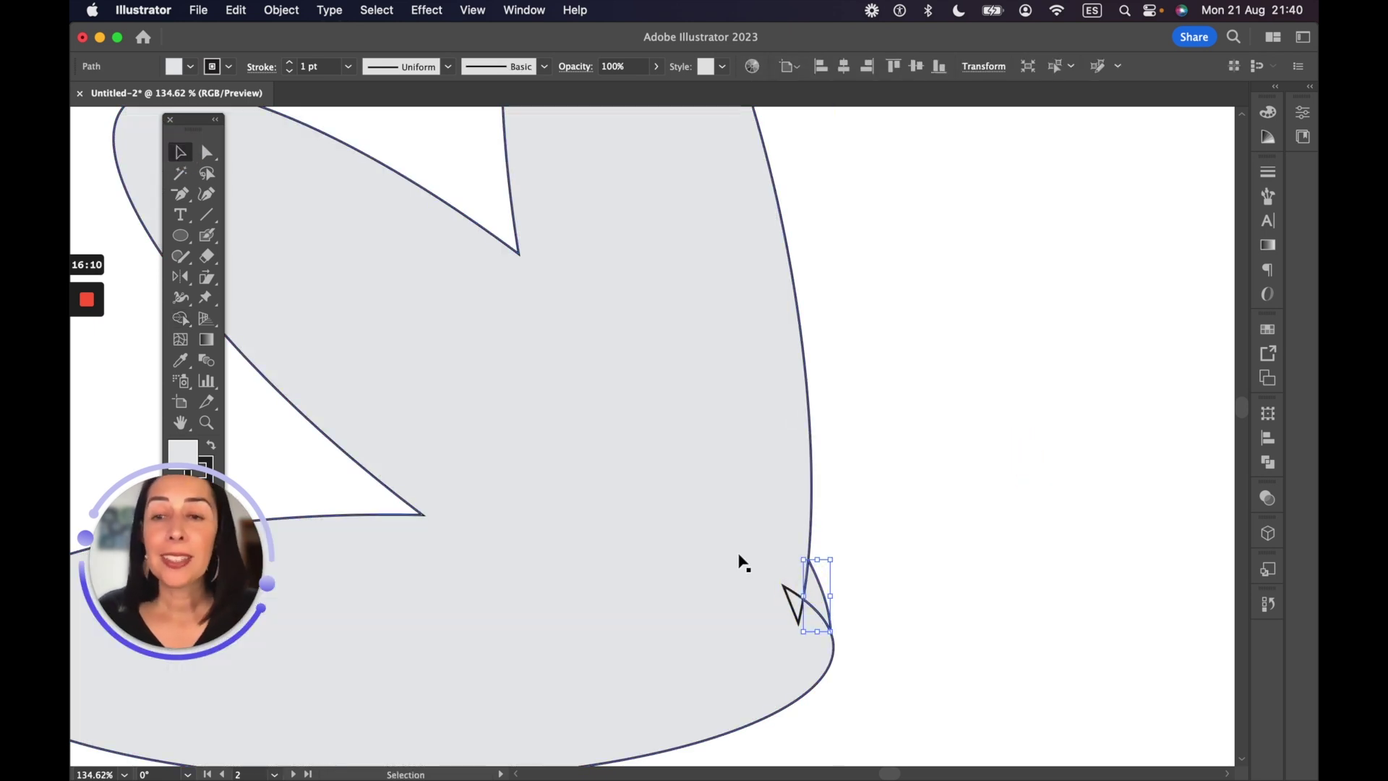
key(BackSpace)
right_click(799, 599)
click(782, 590)
click(796, 600)
key(BackSpace)
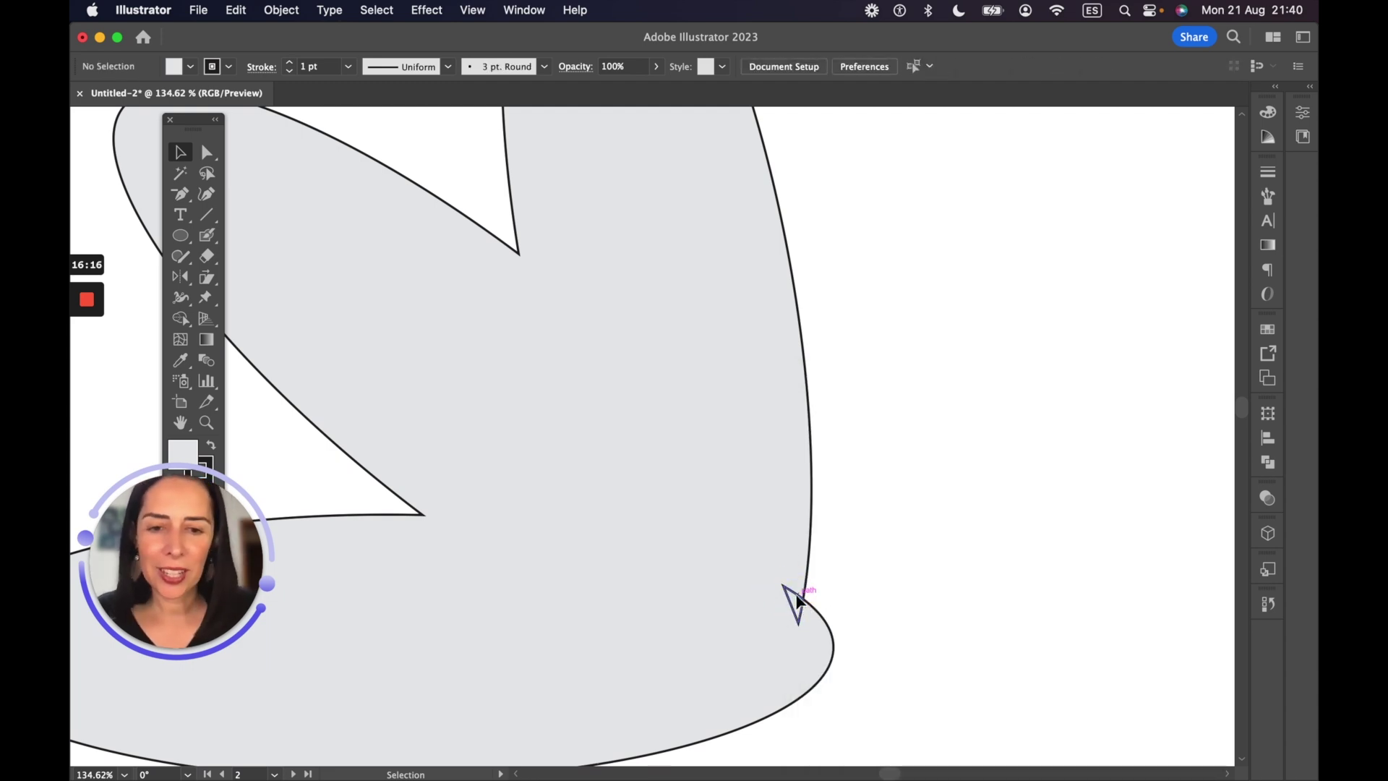
click(798, 600)
key(BackSpace)
click(797, 600)
key(BackSpace)
key(super+0)
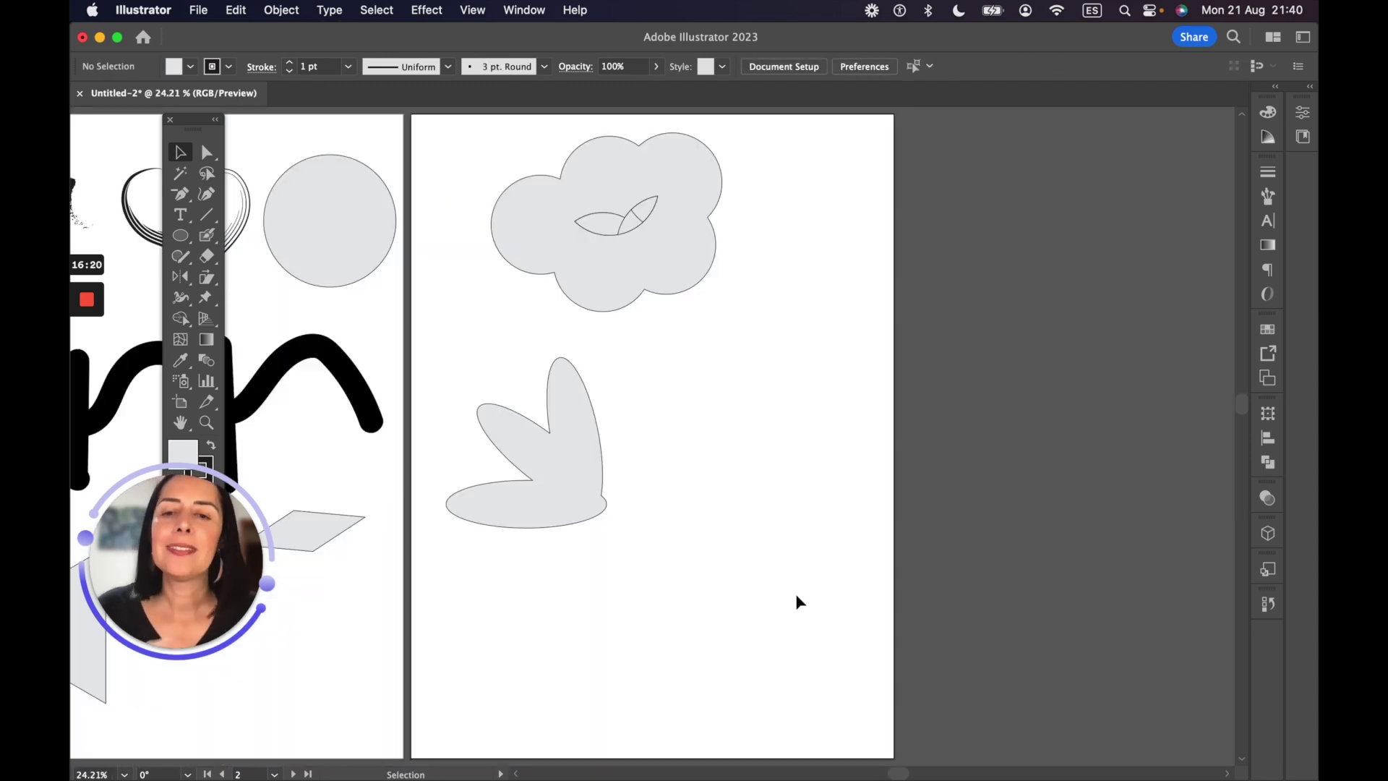
Duplicate the leaf-like shape to its right, rotate the copy clockwise, and overlap its base with the original
click(578, 471)
drag(575, 476, 708, 486)
drag(751, 366, 721, 611)
drag(598, 455, 619, 460)
Select both leaf-like shapes and combine them into a single shape with the Pathfinder's Unite mode
shift+click(564, 414)
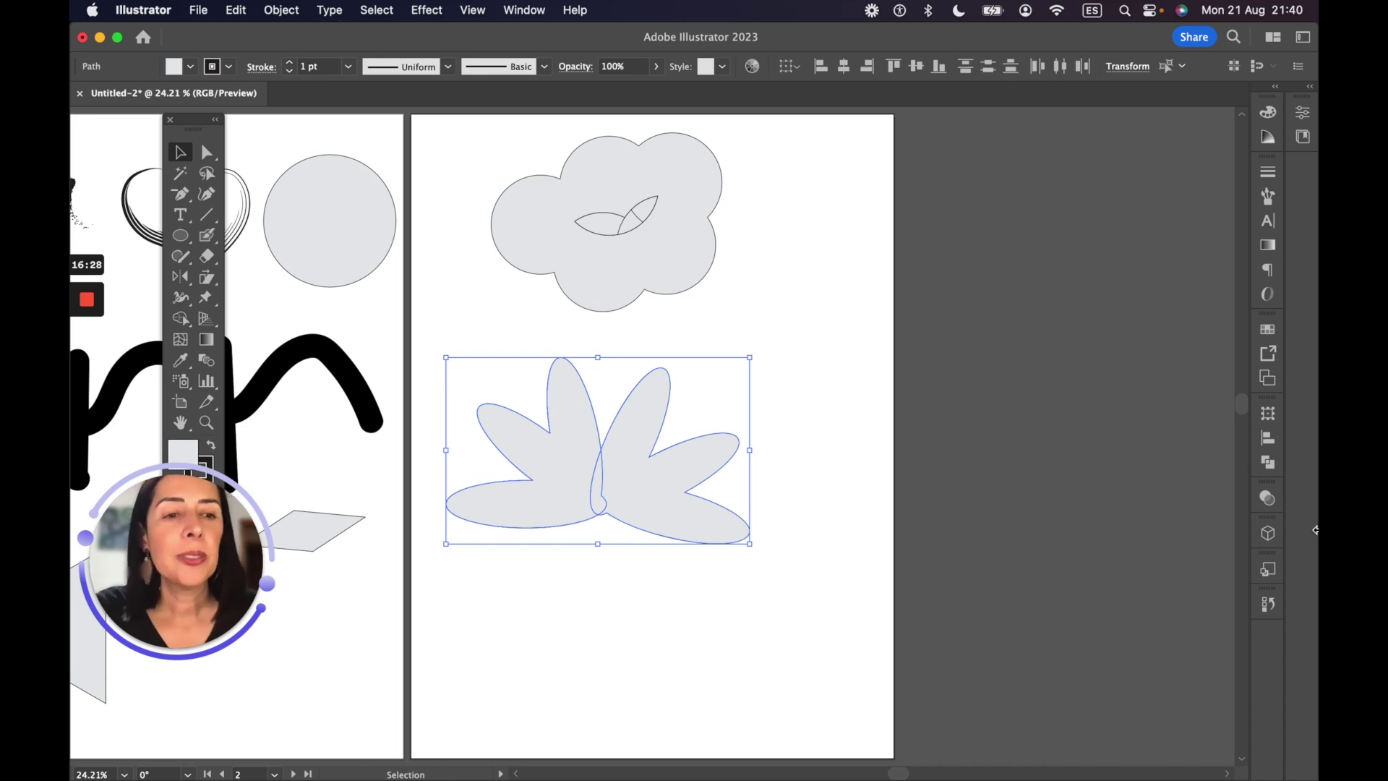
click(1267, 462)
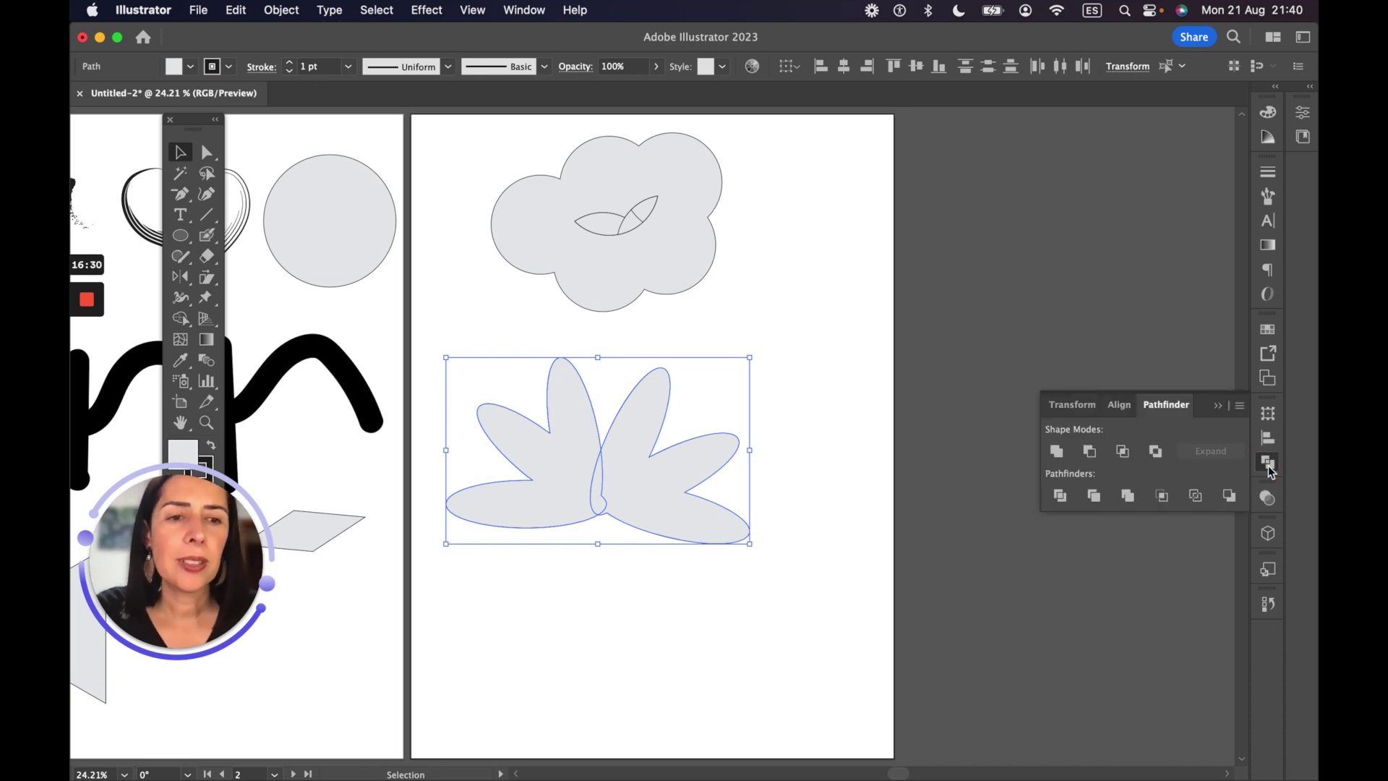
click(1056, 451)
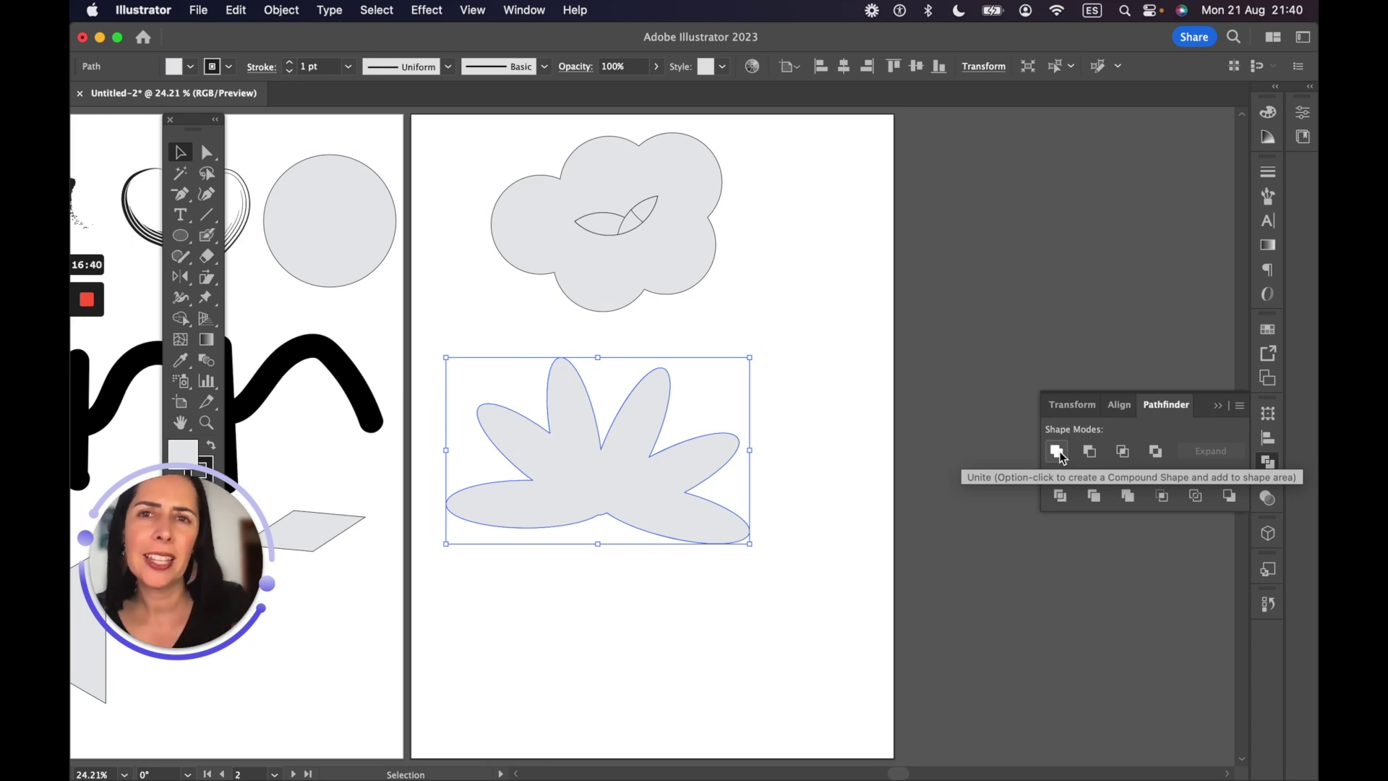
click(1057, 451)
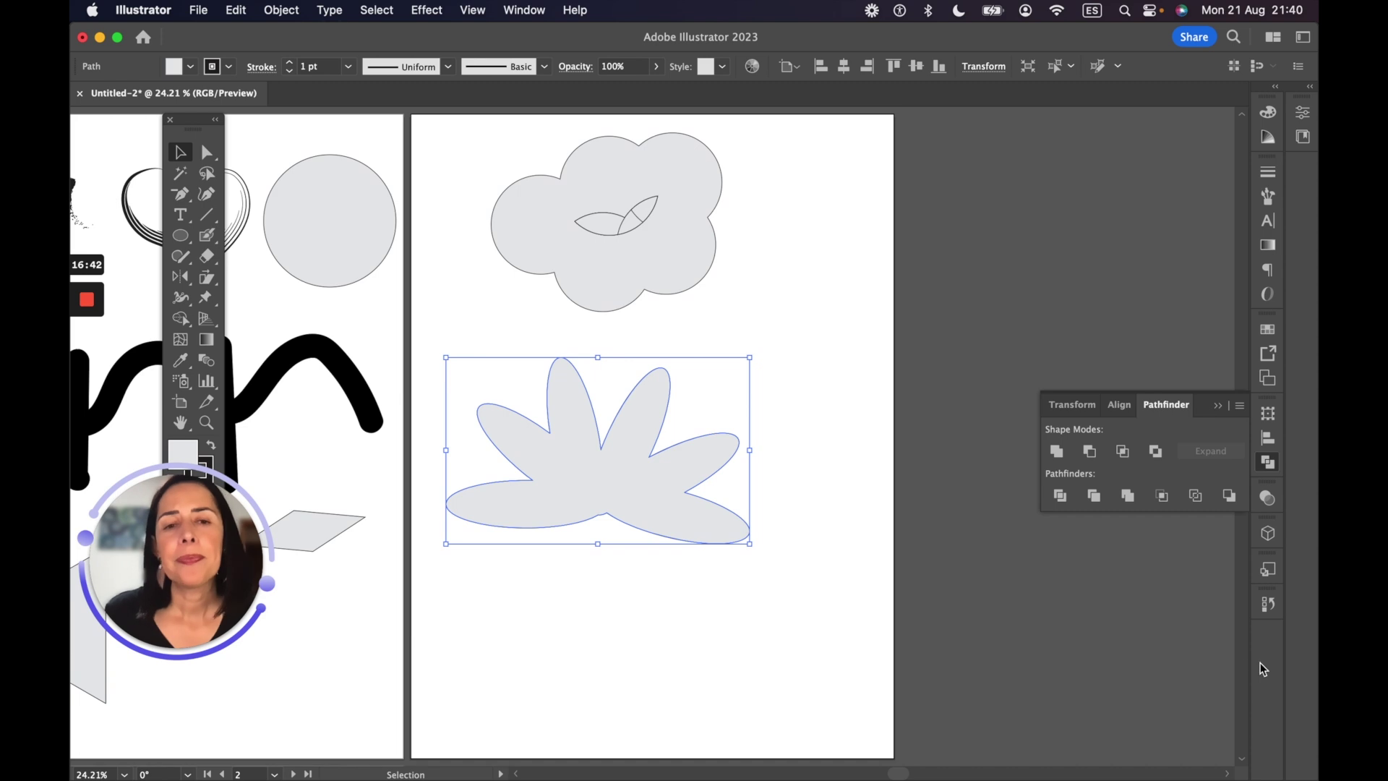
Draw a circle about 244 pt in diameter in the upper part of the empty third artboard
drag(619, 557, 960, 249)
drag(635, 477, 886, 354)
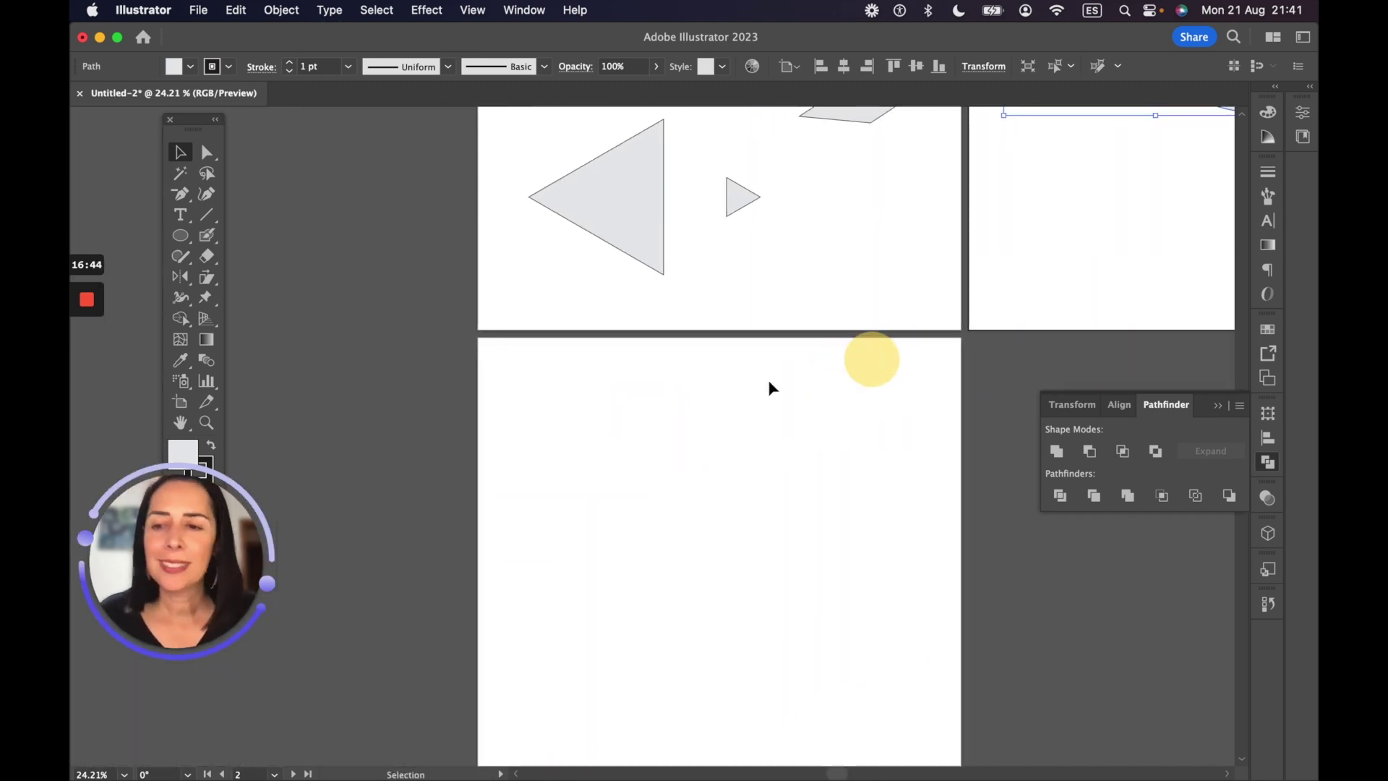
click(179, 233)
drag(590, 391, 682, 475)
drag(683, 475, 682, 474)
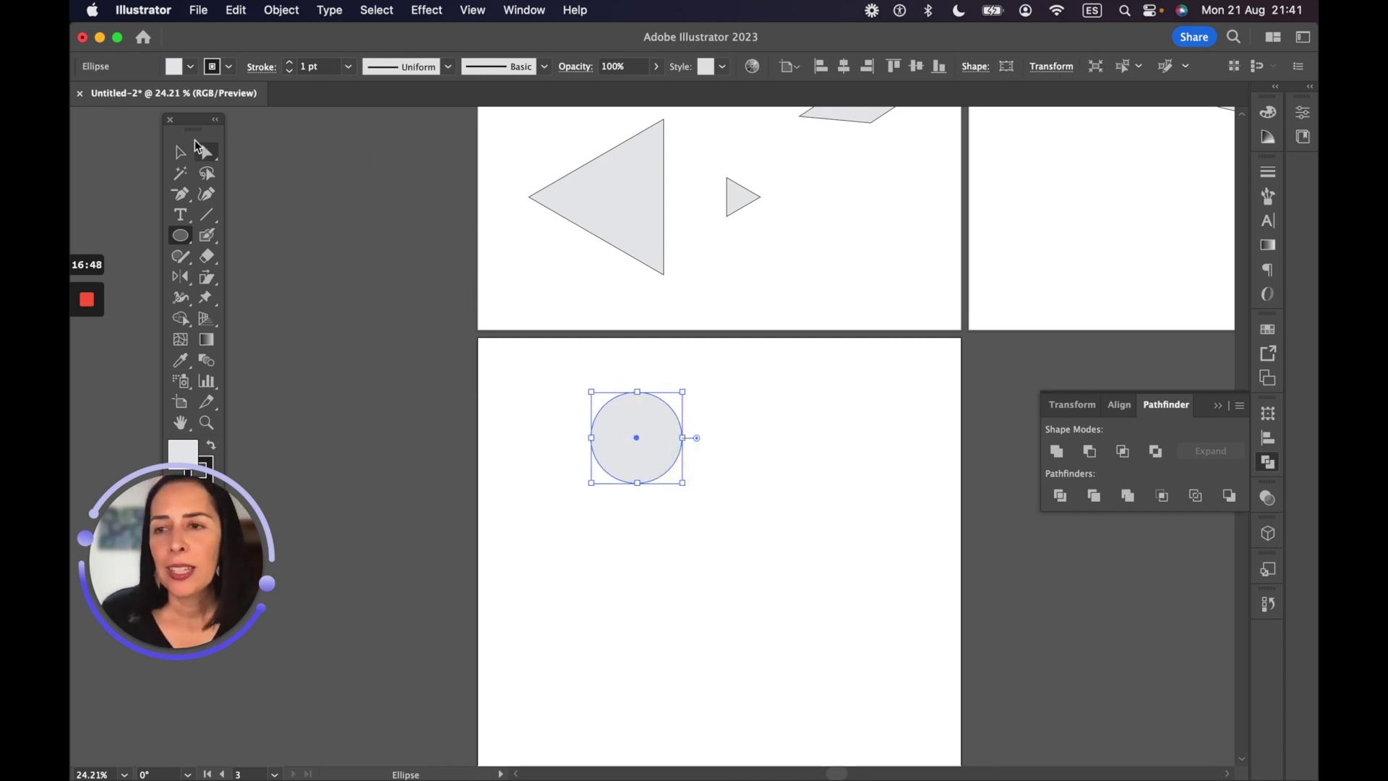
Duplicate the circle to its right, and duplicate that pair below to make two rows of two
click(180, 152)
drag(644, 418, 807, 425)
drag(700, 438, 889, 511)
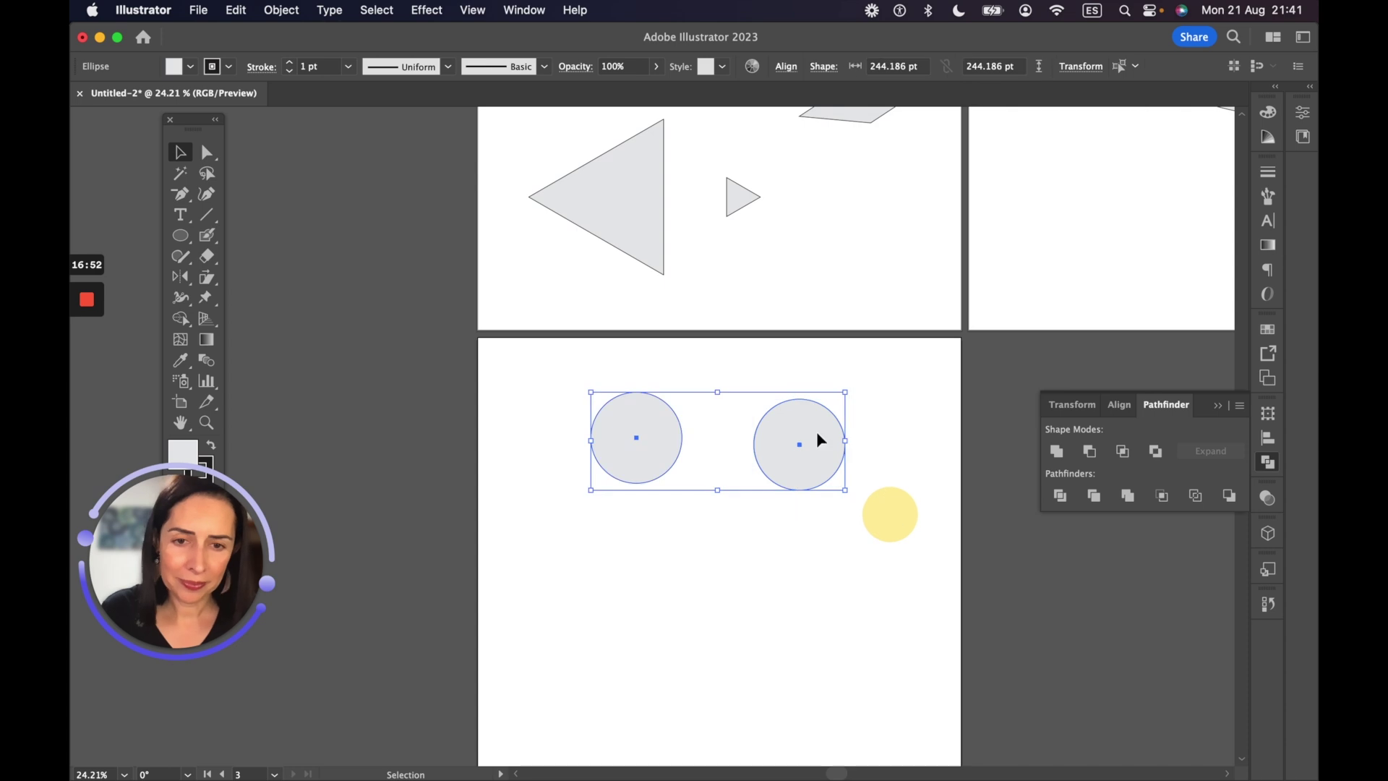
drag(818, 425, 812, 567)
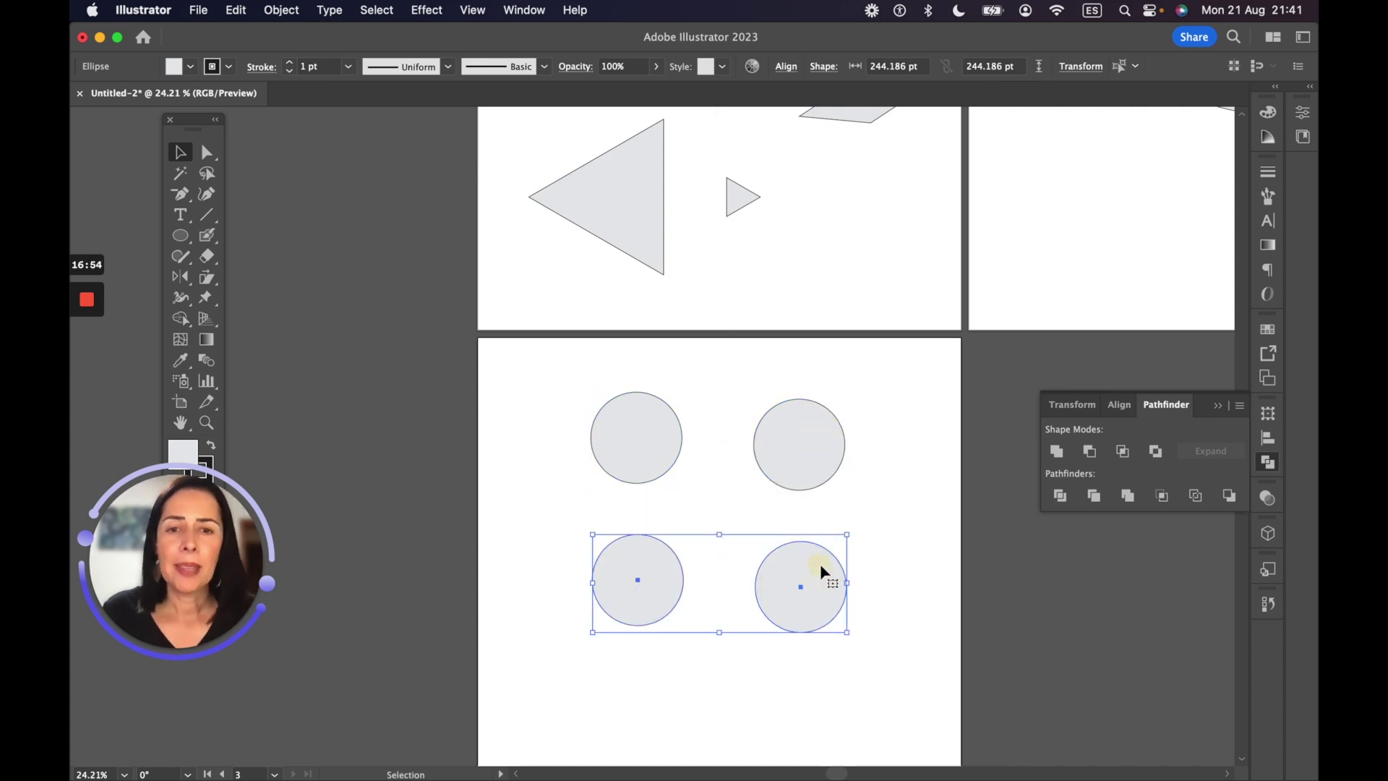
click(947, 532)
Apply the blue swirl-pattern graphic style to the upper-left circle
click(616, 427)
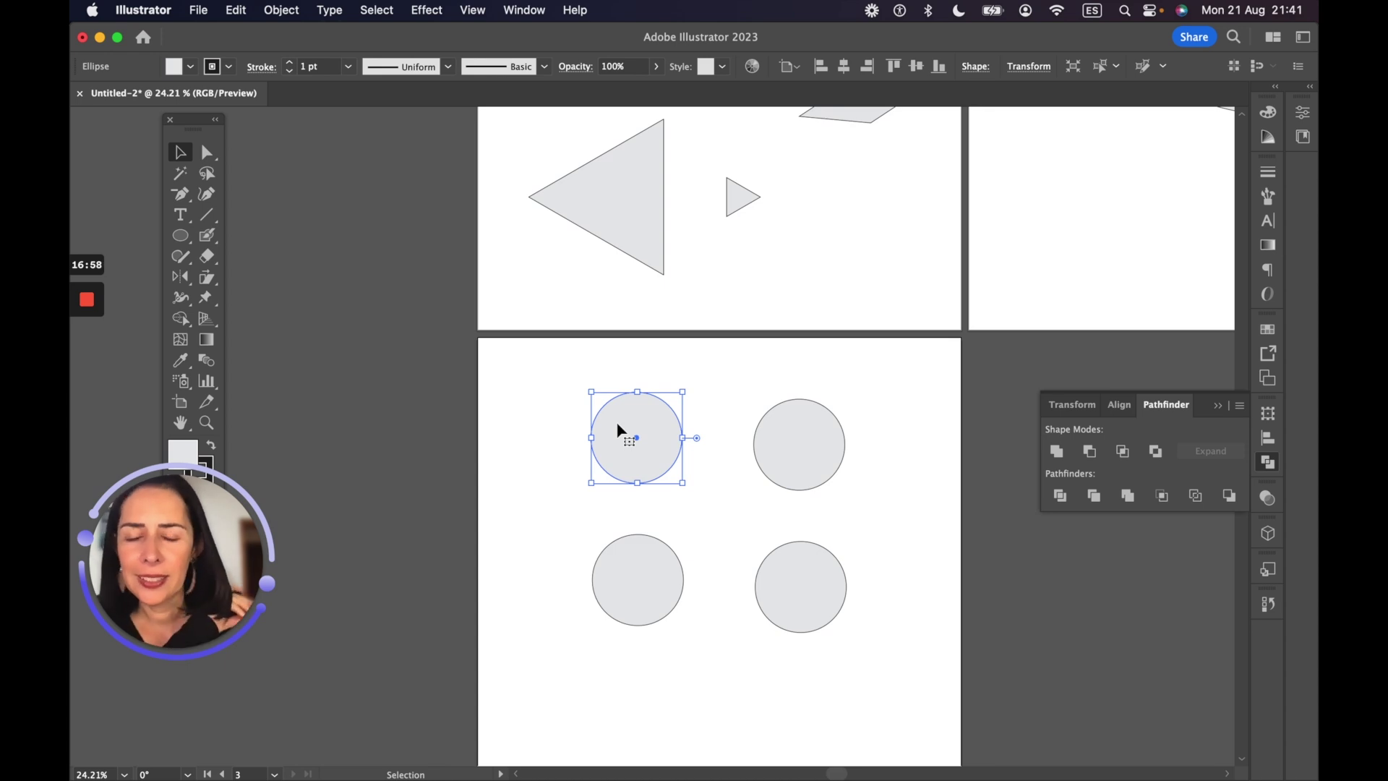
click(721, 68)
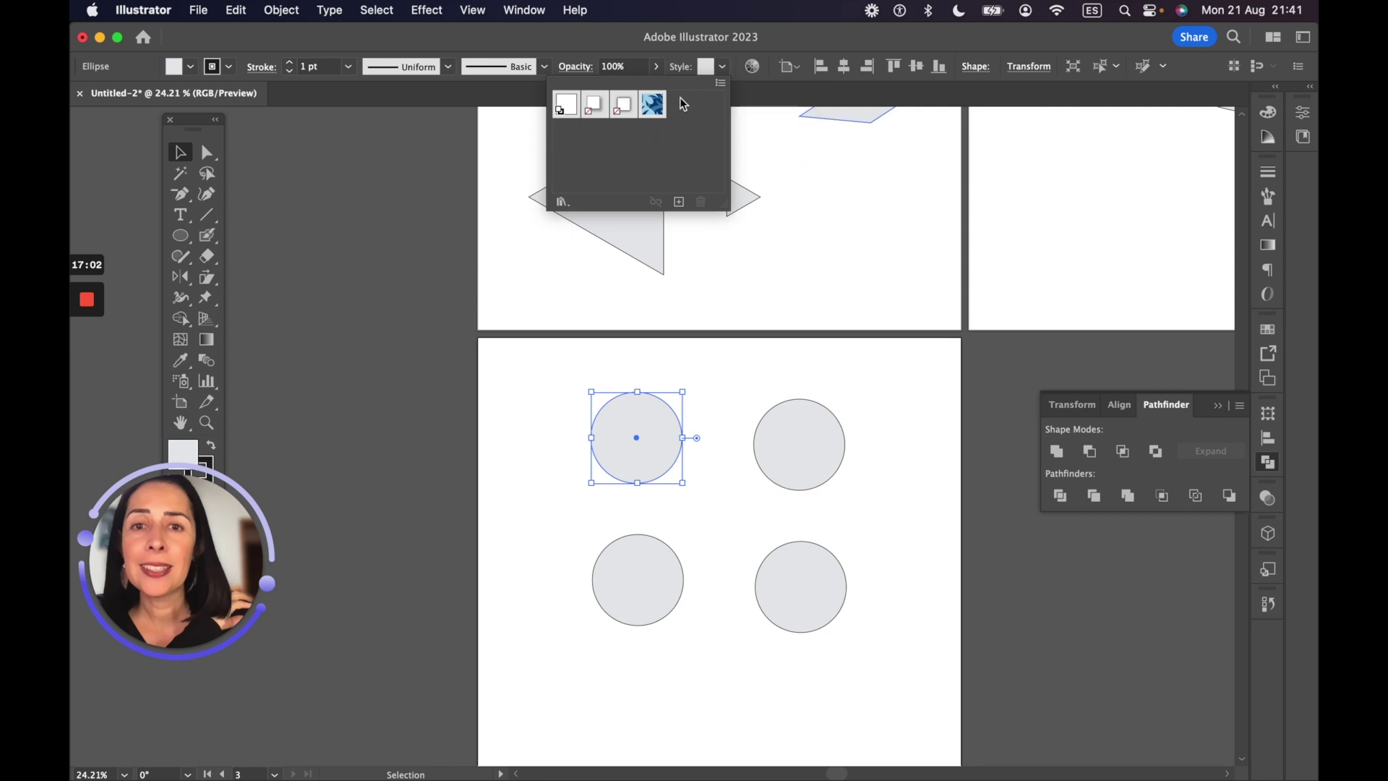
click(651, 107)
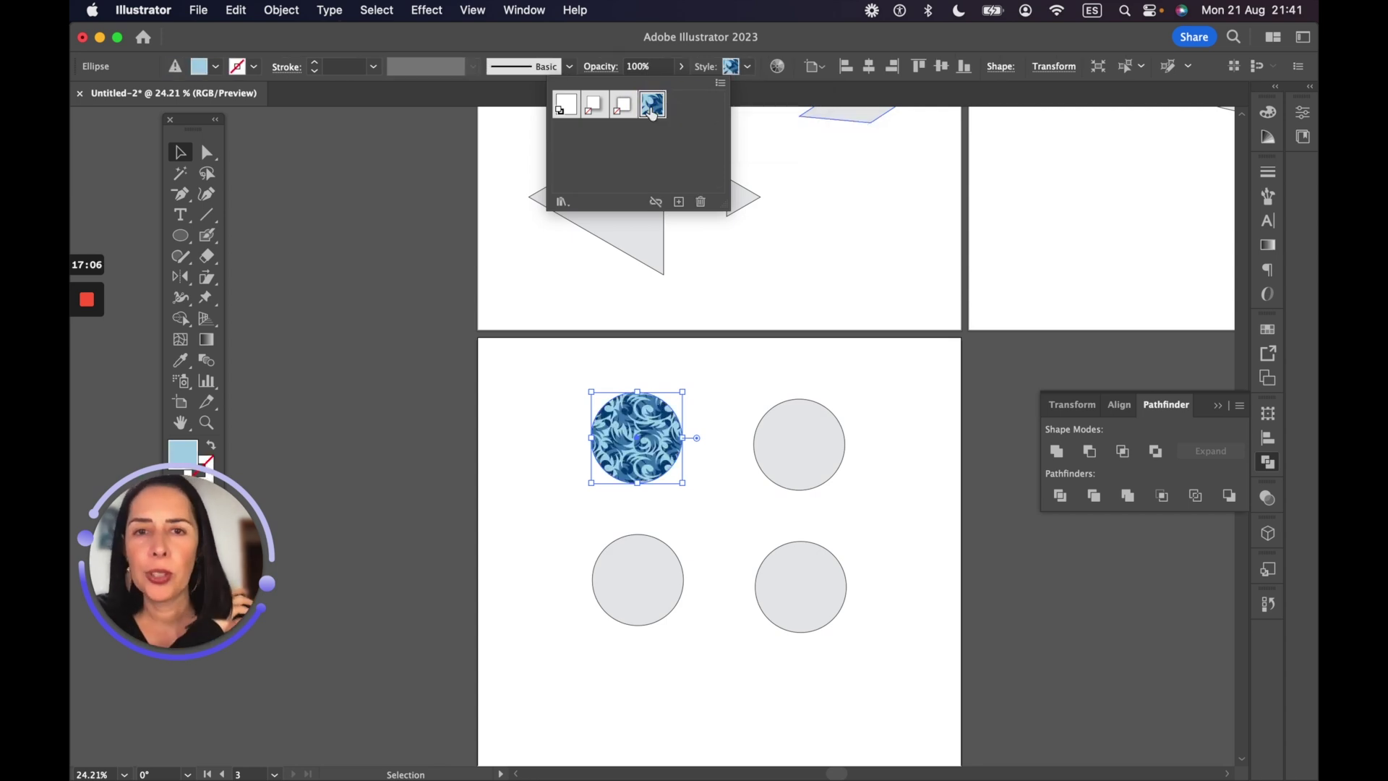
Apply the drop-shadow graphic style to the upper-right circle and fill it with yellow
click(803, 418)
click(805, 421)
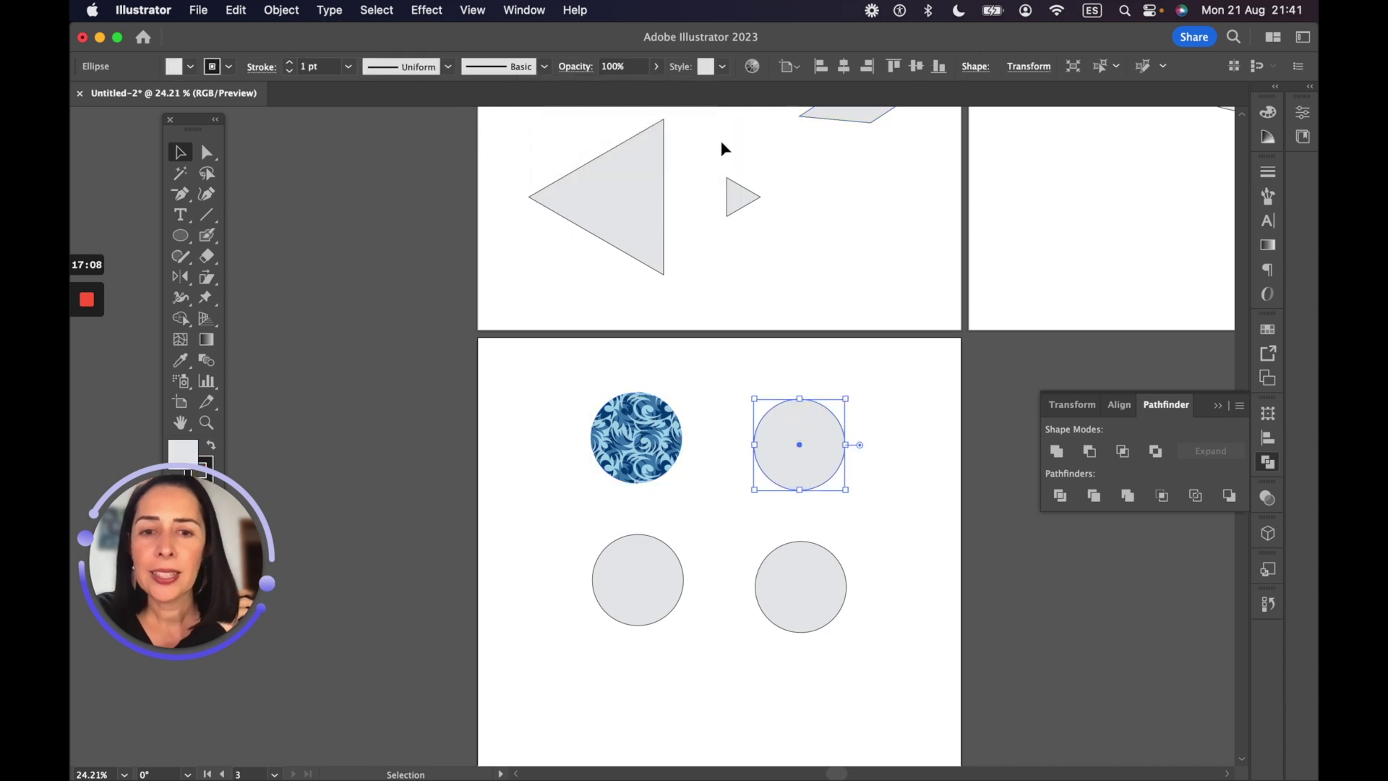
click(720, 66)
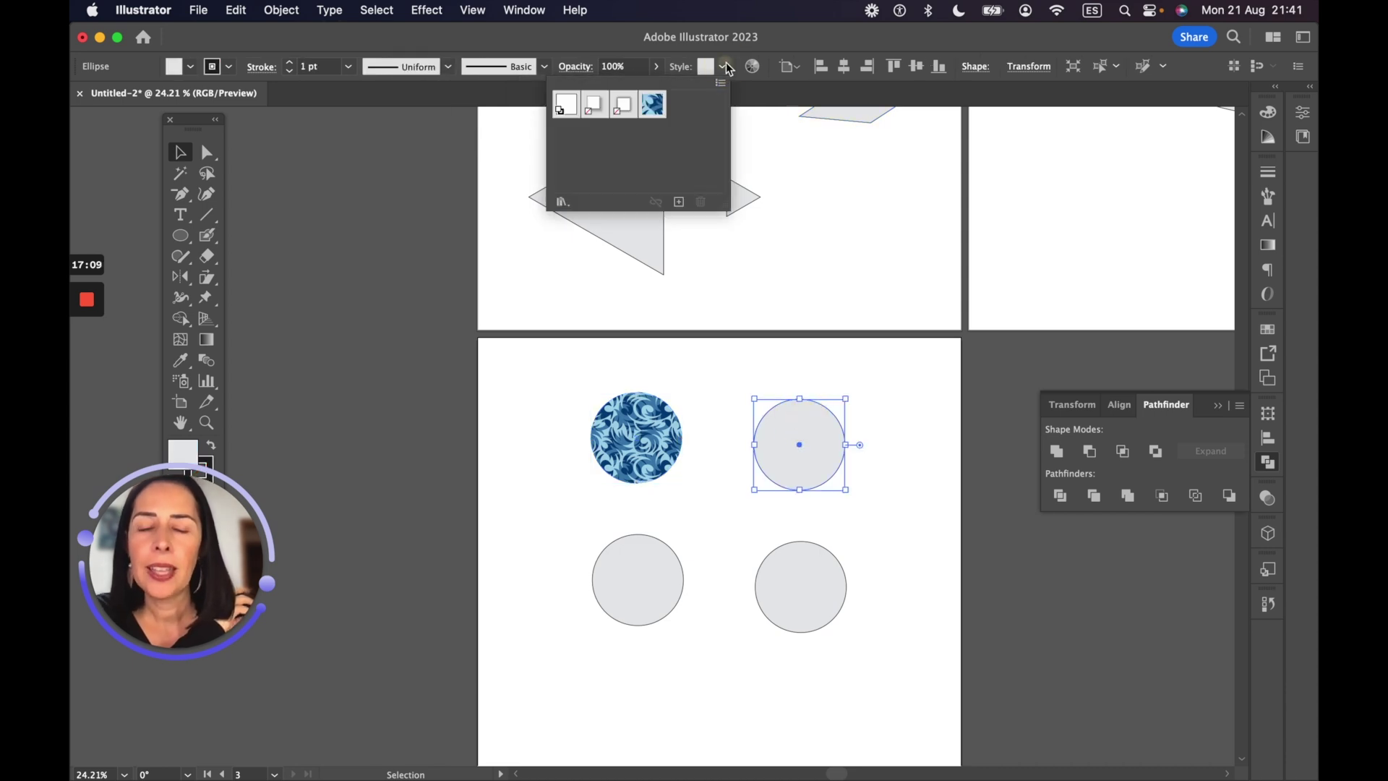
click(625, 107)
click(594, 106)
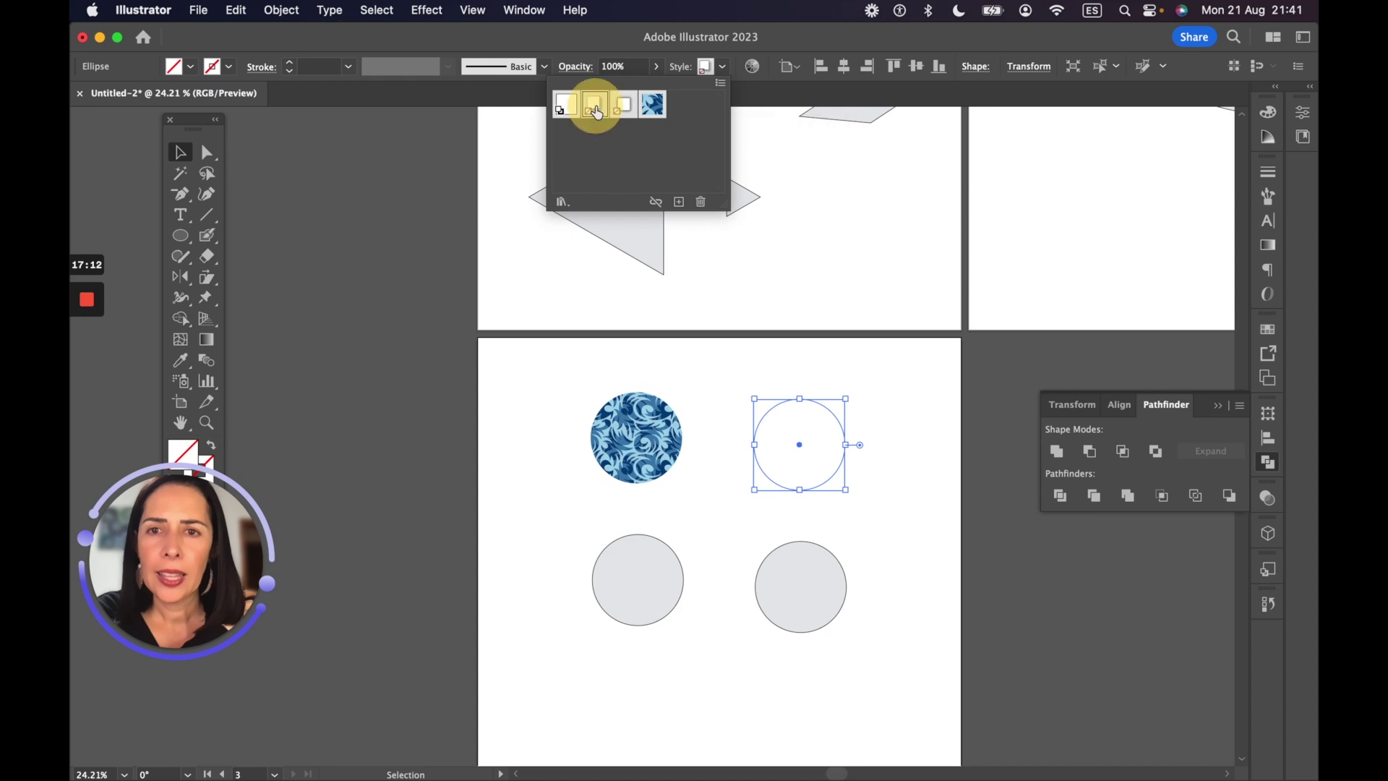
click(737, 389)
click(880, 431)
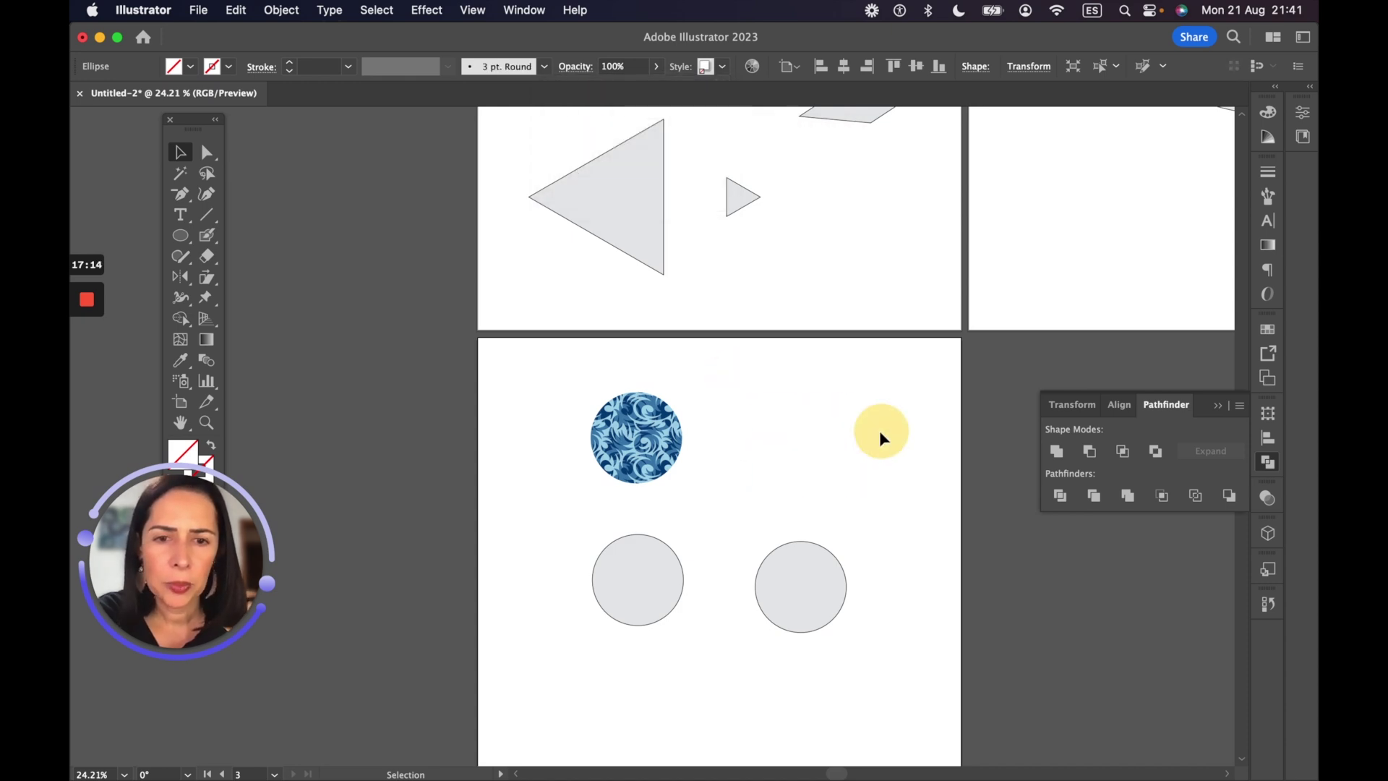
click(810, 409)
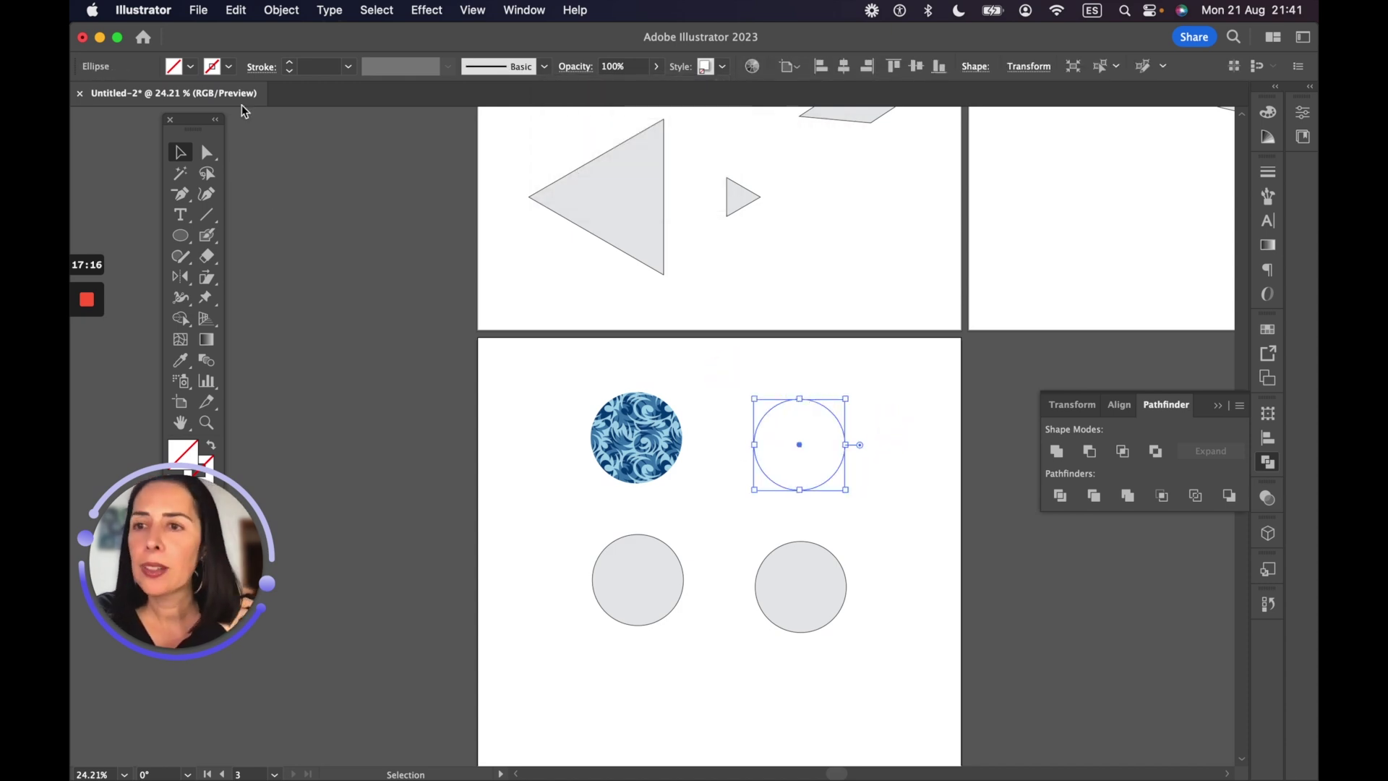
click(190, 68)
click(143, 96)
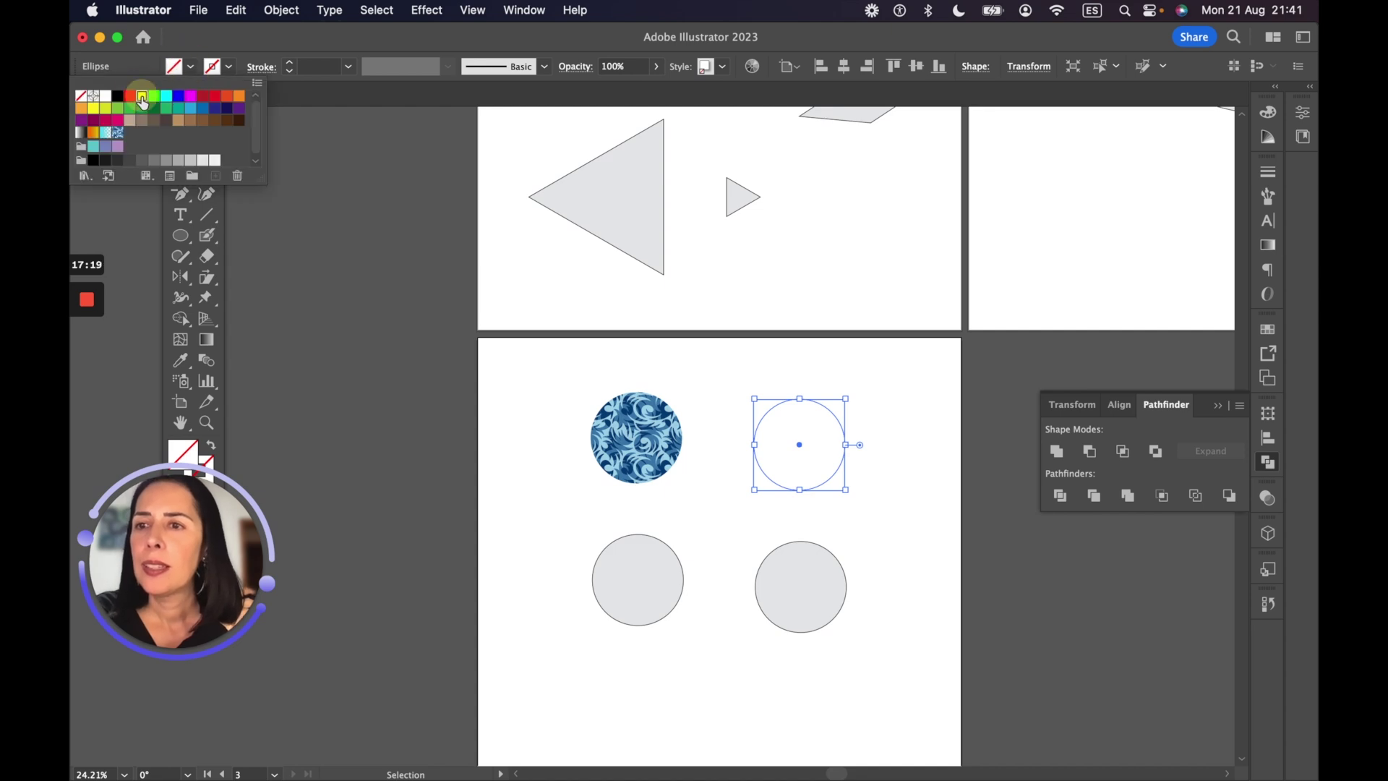
Try the other plain graphic style on the yellow circle, and reapply the drop-shadow style with a yellow fill
click(722, 67)
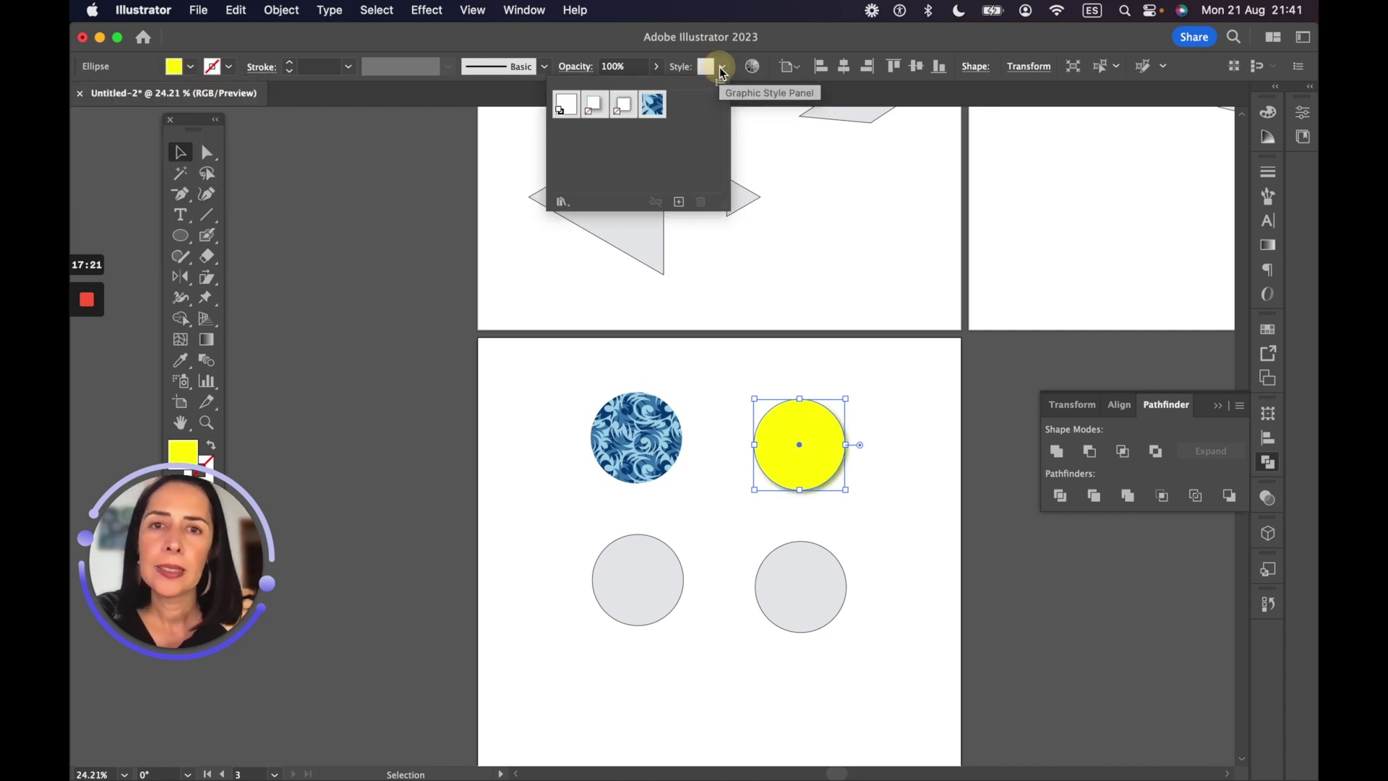
click(623, 107)
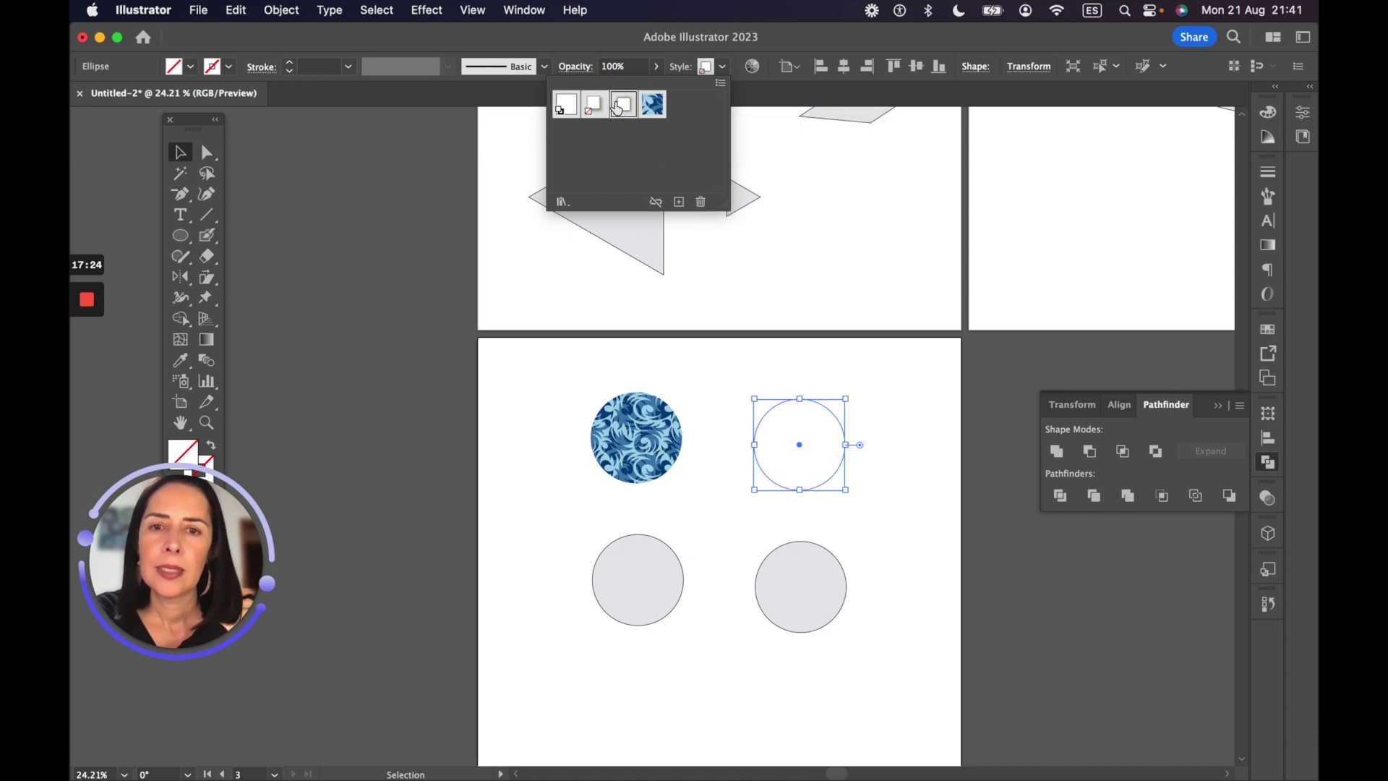
click(600, 107)
click(190, 67)
click(190, 66)
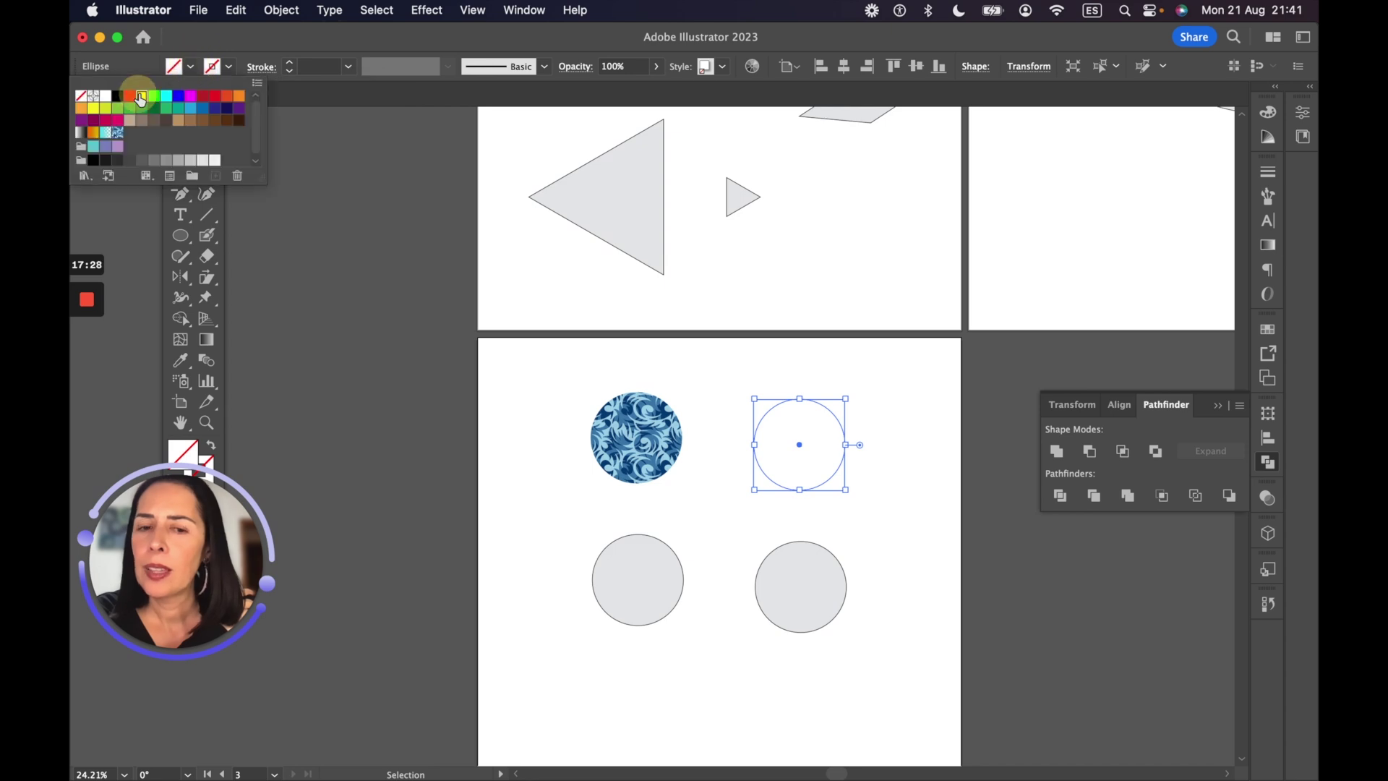
click(141, 96)
click(920, 513)
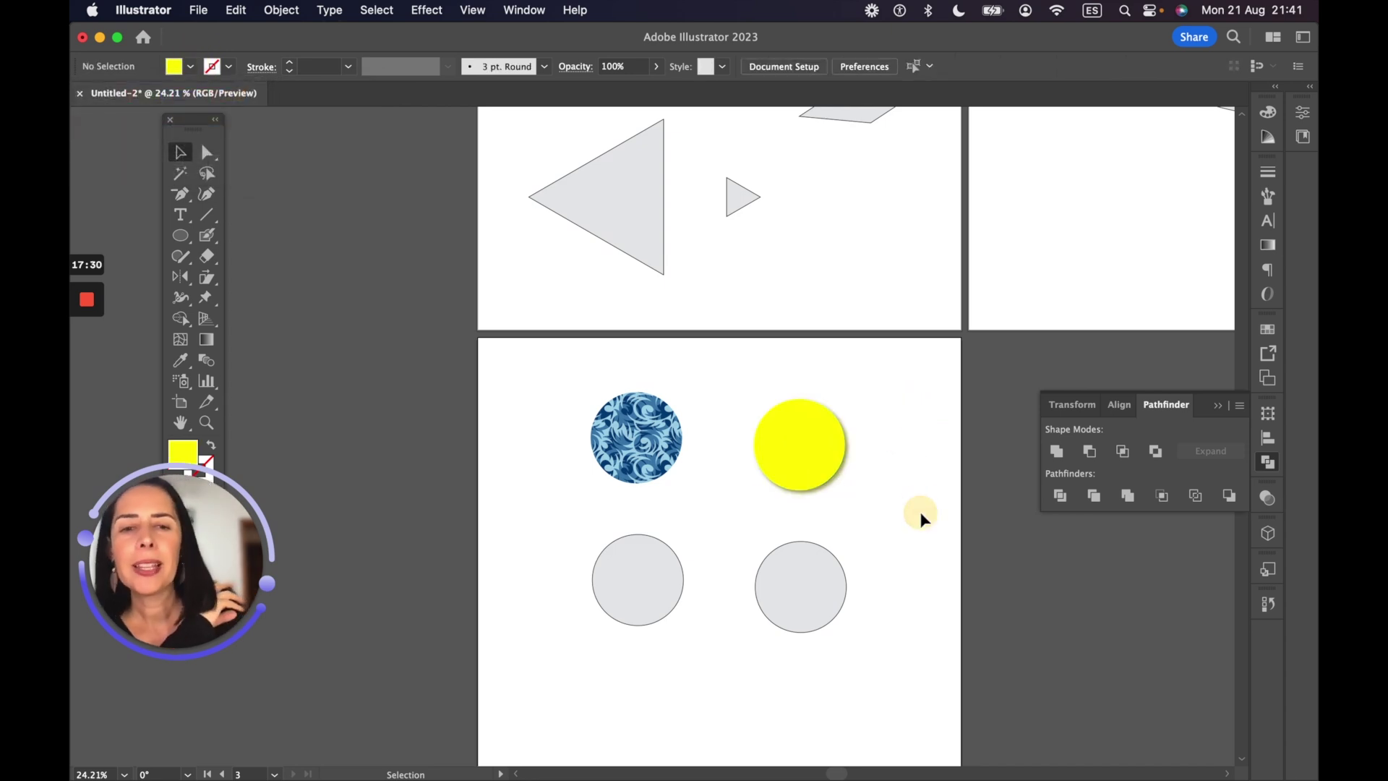
Move the yellow circle closer to the patterned one and place the lower-right gray circle beside it in the upper row
scroll(920, 518, up, 2)
drag(771, 460, 715, 452)
drag(801, 579, 861, 435)
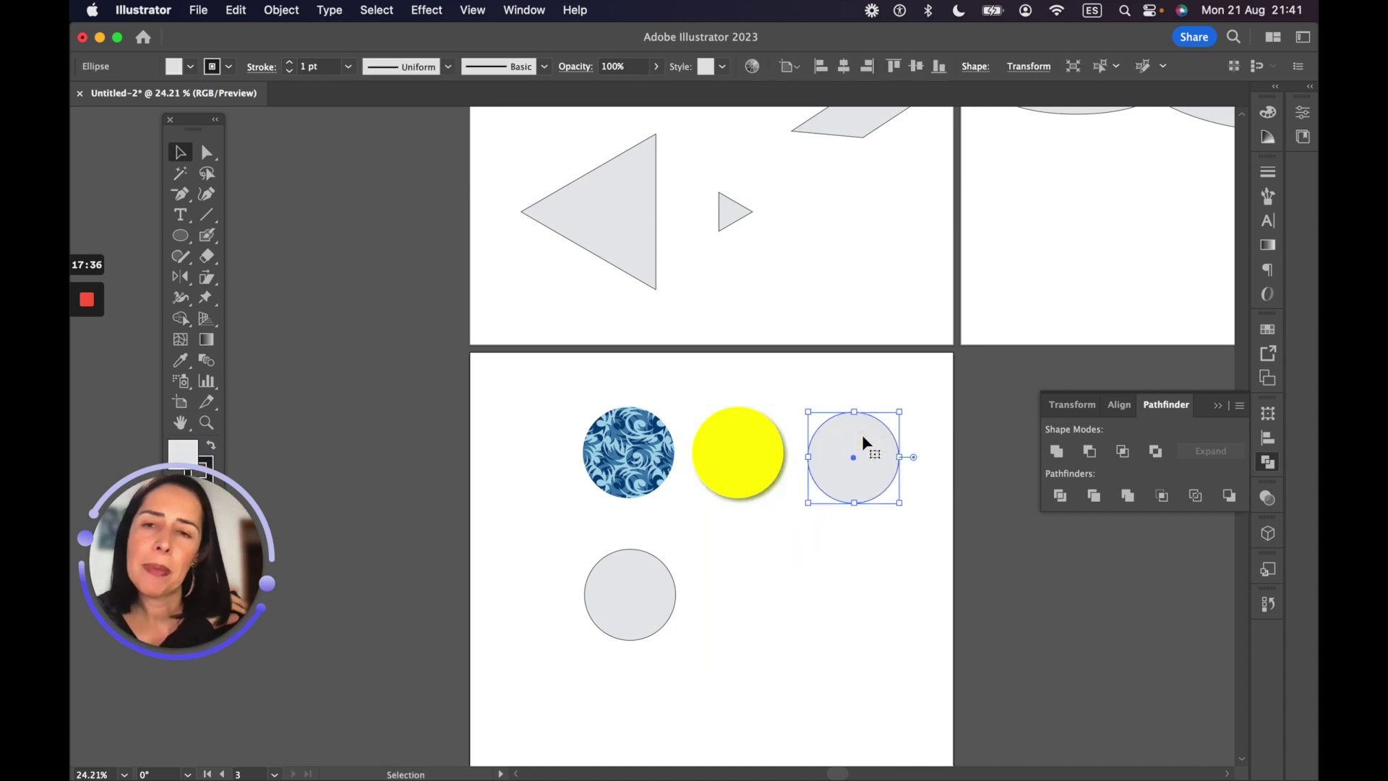
Open the 3D Effects graphic style library with the gray circle in the upper row selected
scroll(670, 118, down, 2)
scroll(669, 118, right, 2)
click(722, 67)
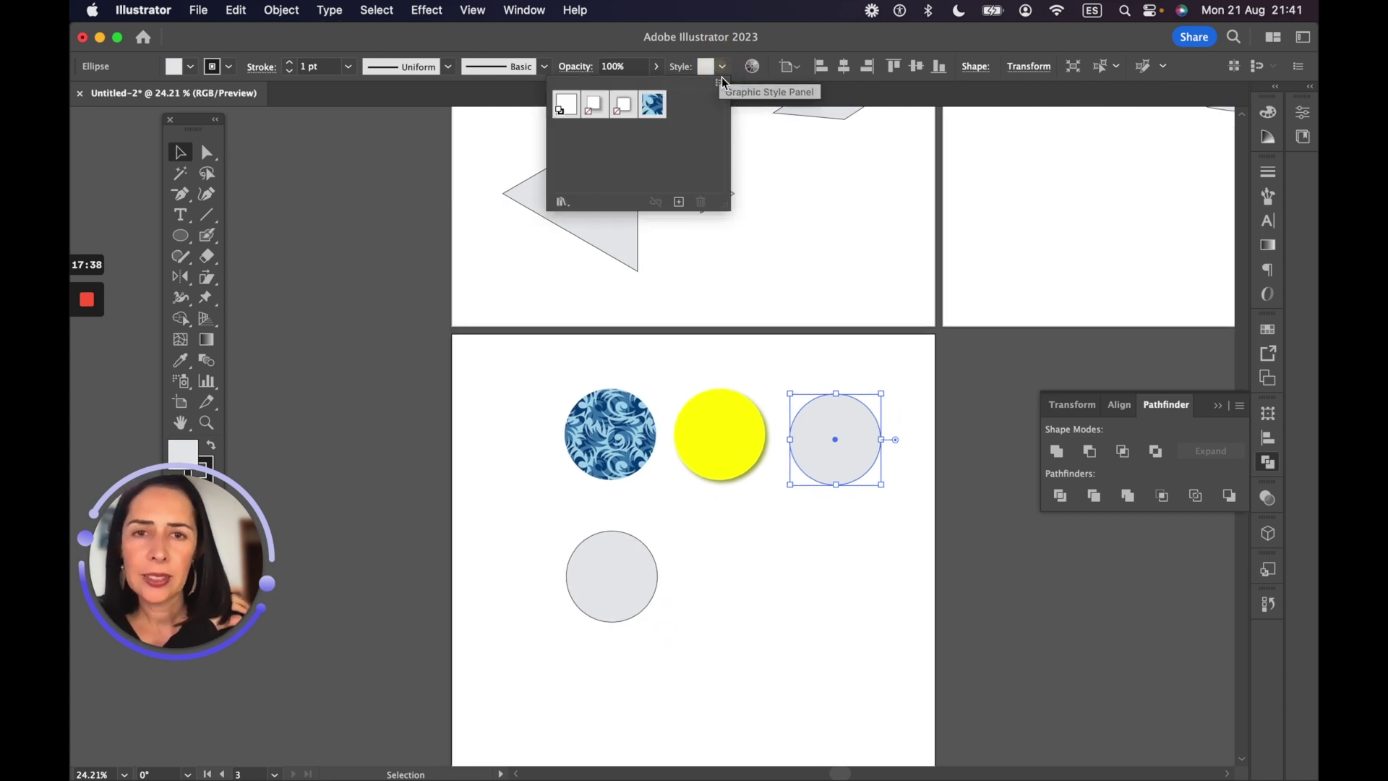
click(722, 82)
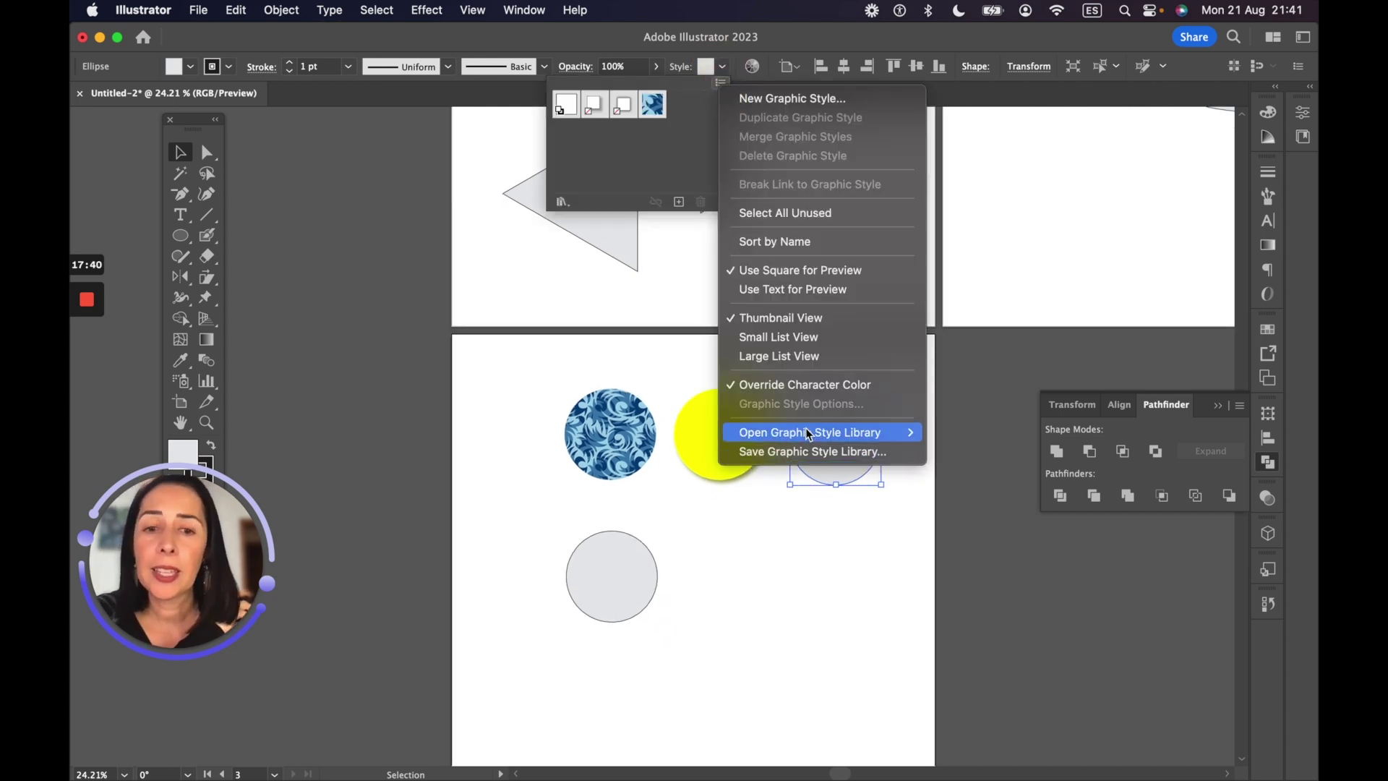
mouse_move(807, 429)
click(977, 433)
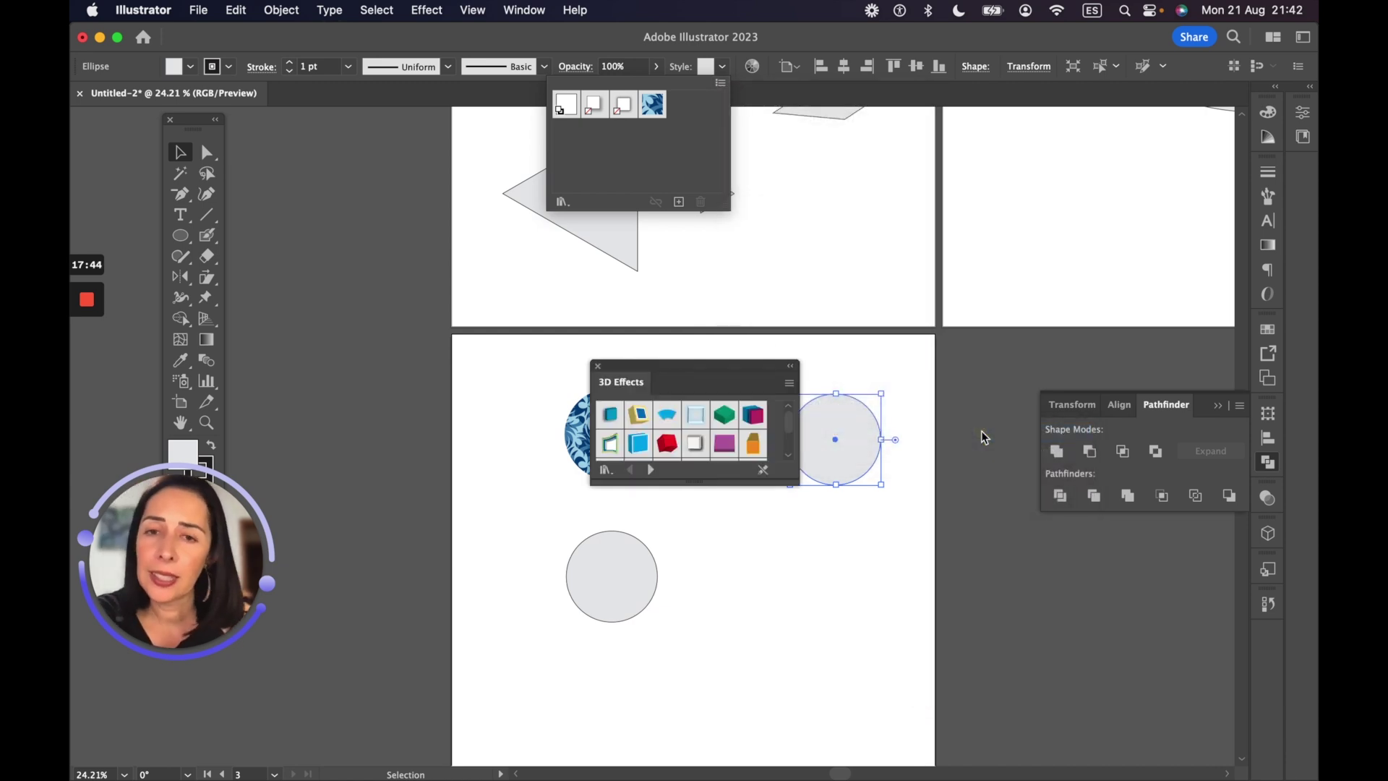
Apply the green 3D effect style to the upper-row gray circle and 3D Effect 8 to the gray circle below
click(499, 315)
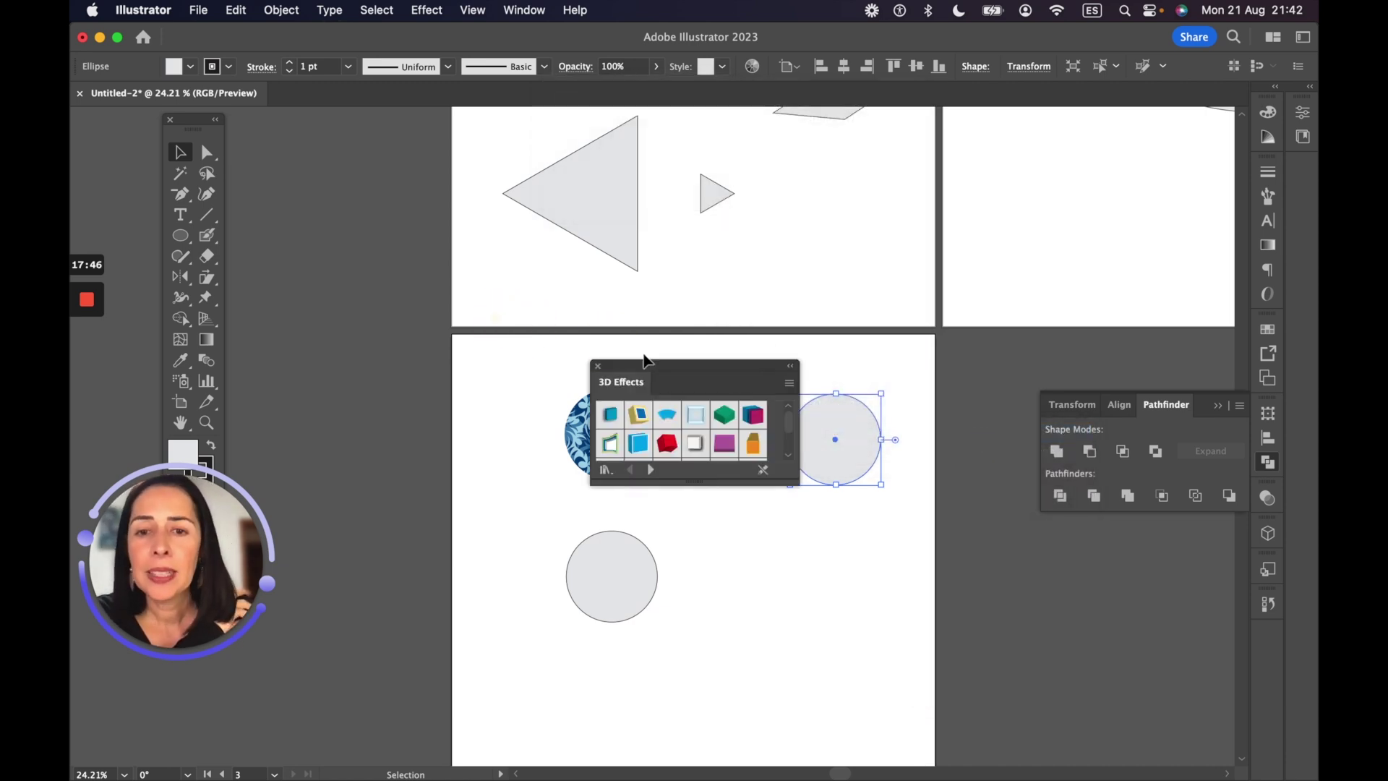
drag(644, 361, 429, 334)
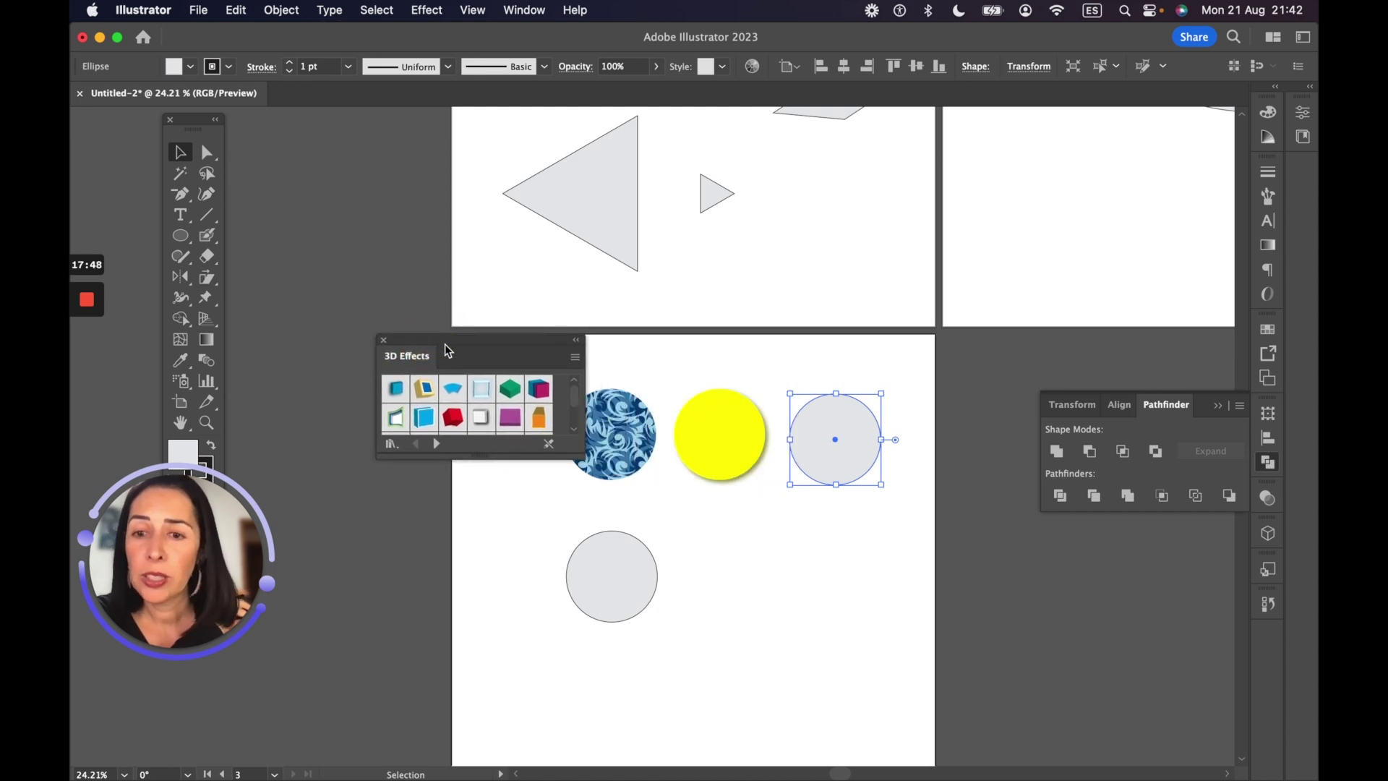
click(509, 390)
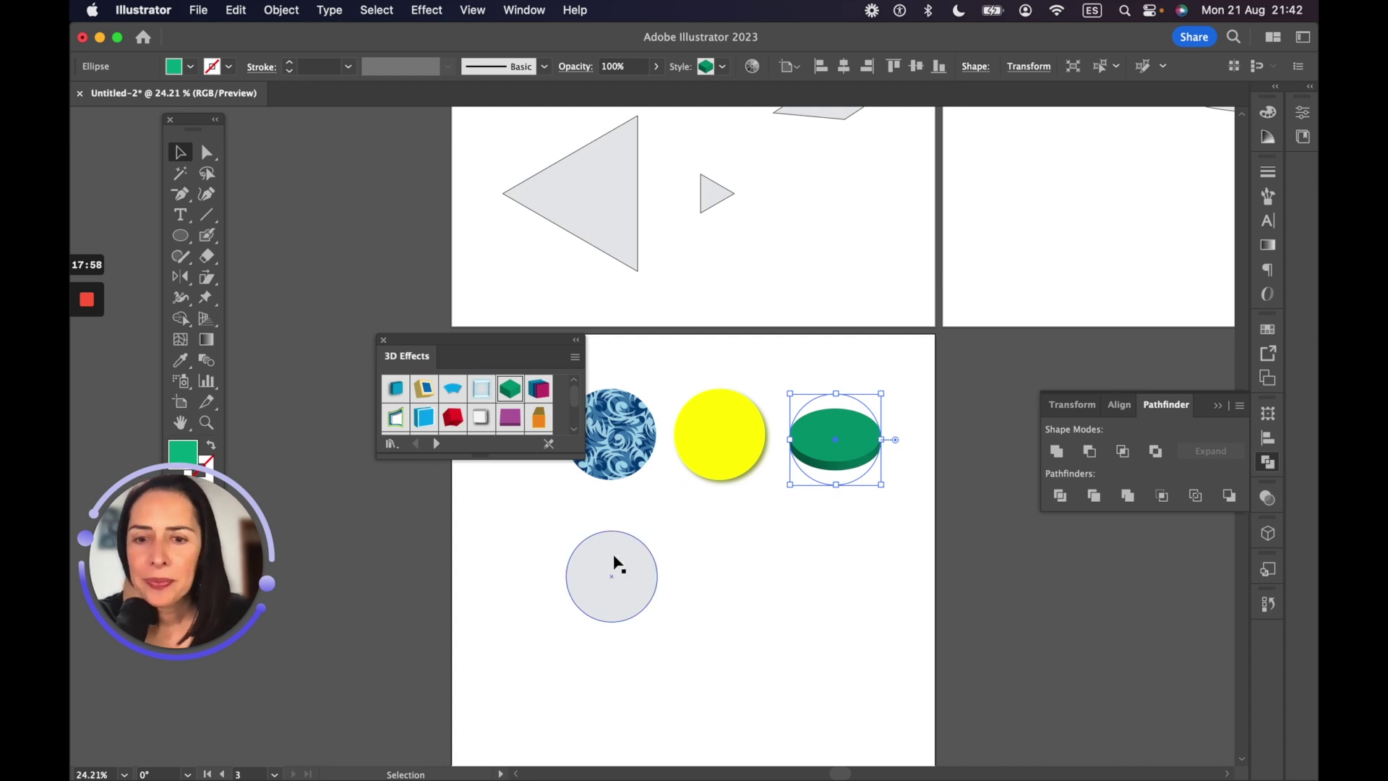
click(623, 558)
click(425, 420)
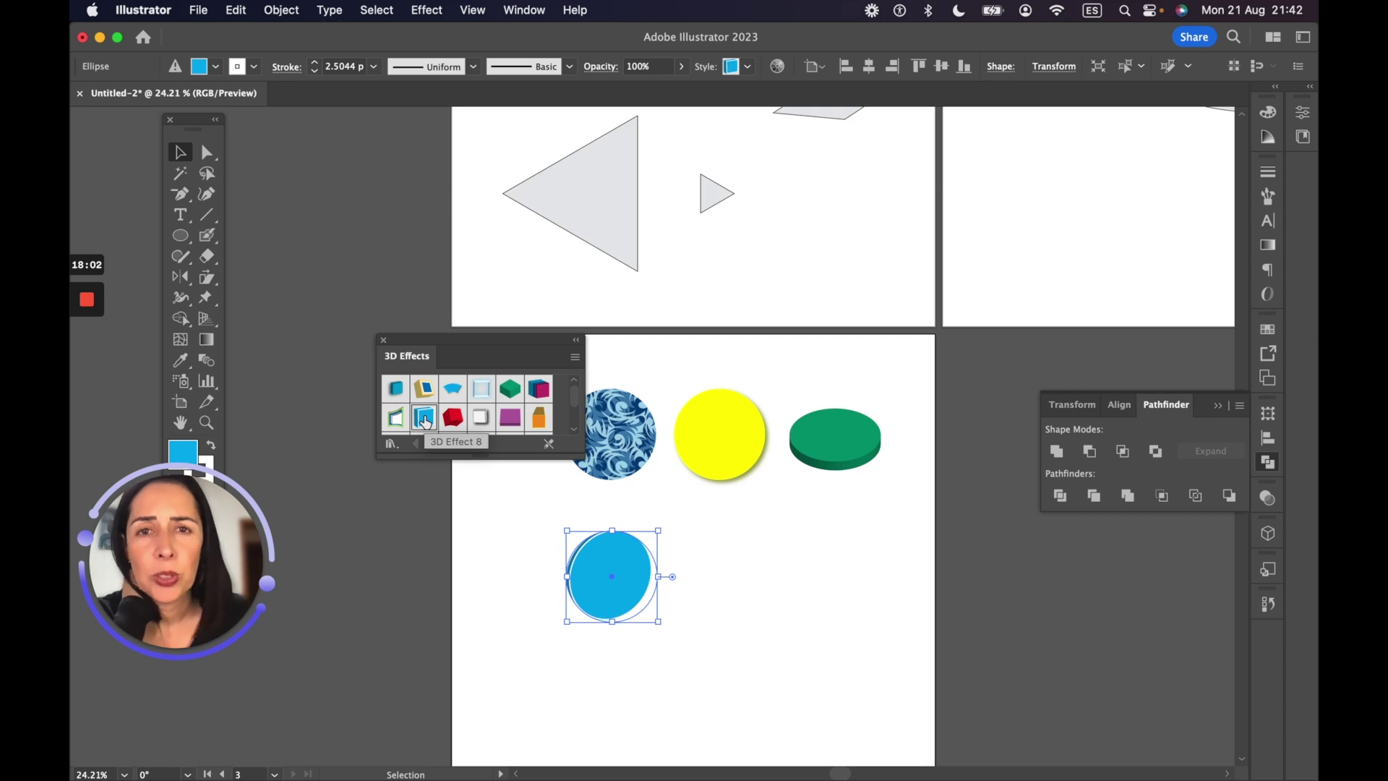
Draw a five-pointed star beside the blue 3D circle, about the same size as the circle
drag(180, 235, 268, 319)
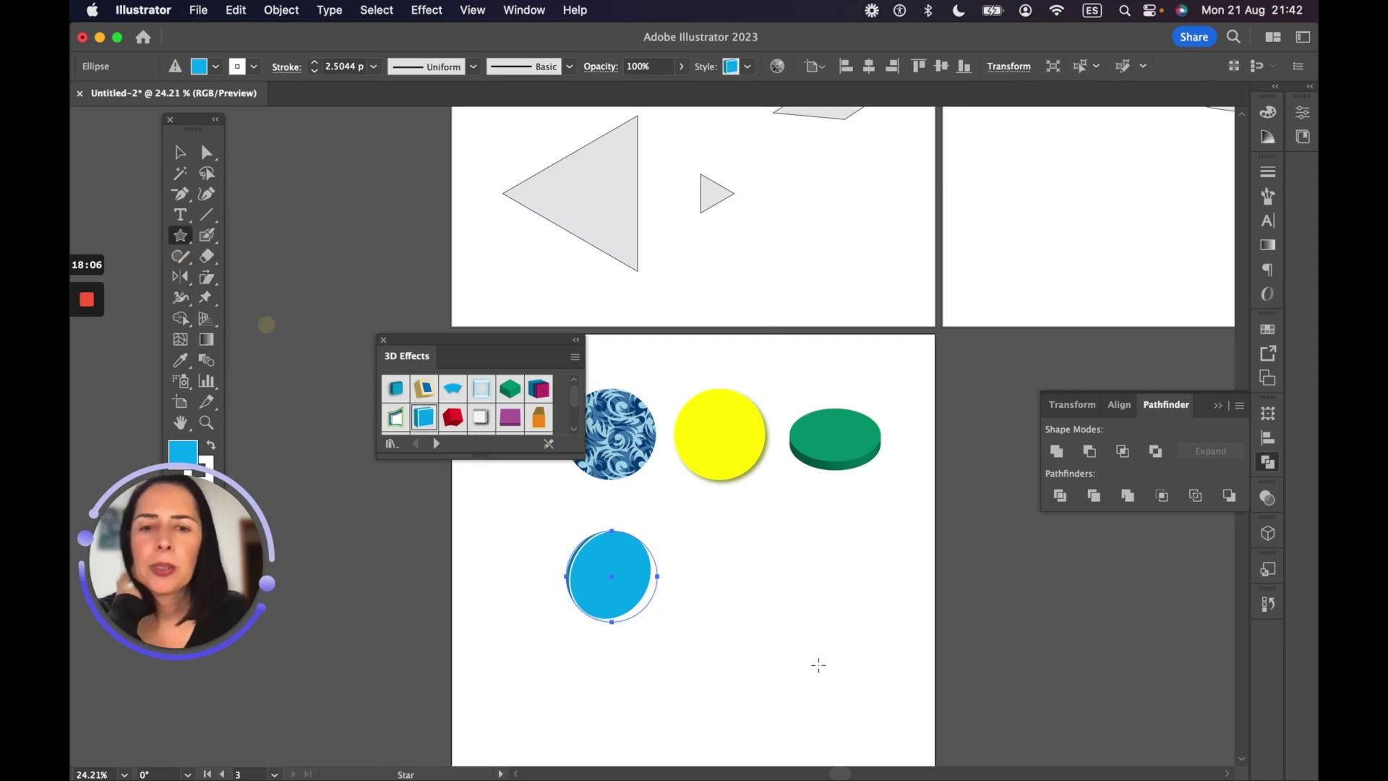
mouse_move(766, 559)
mouse_down()
mouse_move(802, 602)
mouse_move(756, 575)
mouse_up()
click(180, 152)
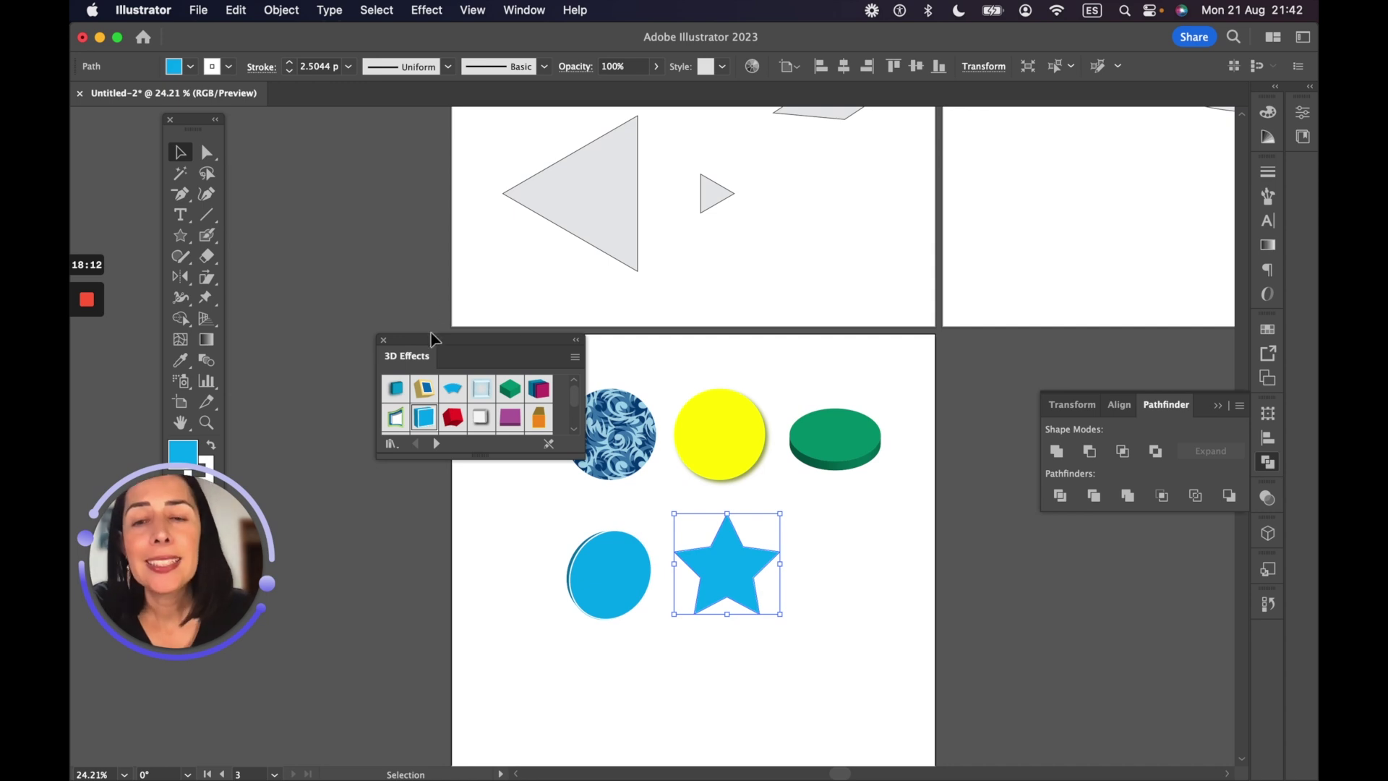
Load the Artistic Effects graphic style library and apply its multicolored dot style to the star
click(723, 66)
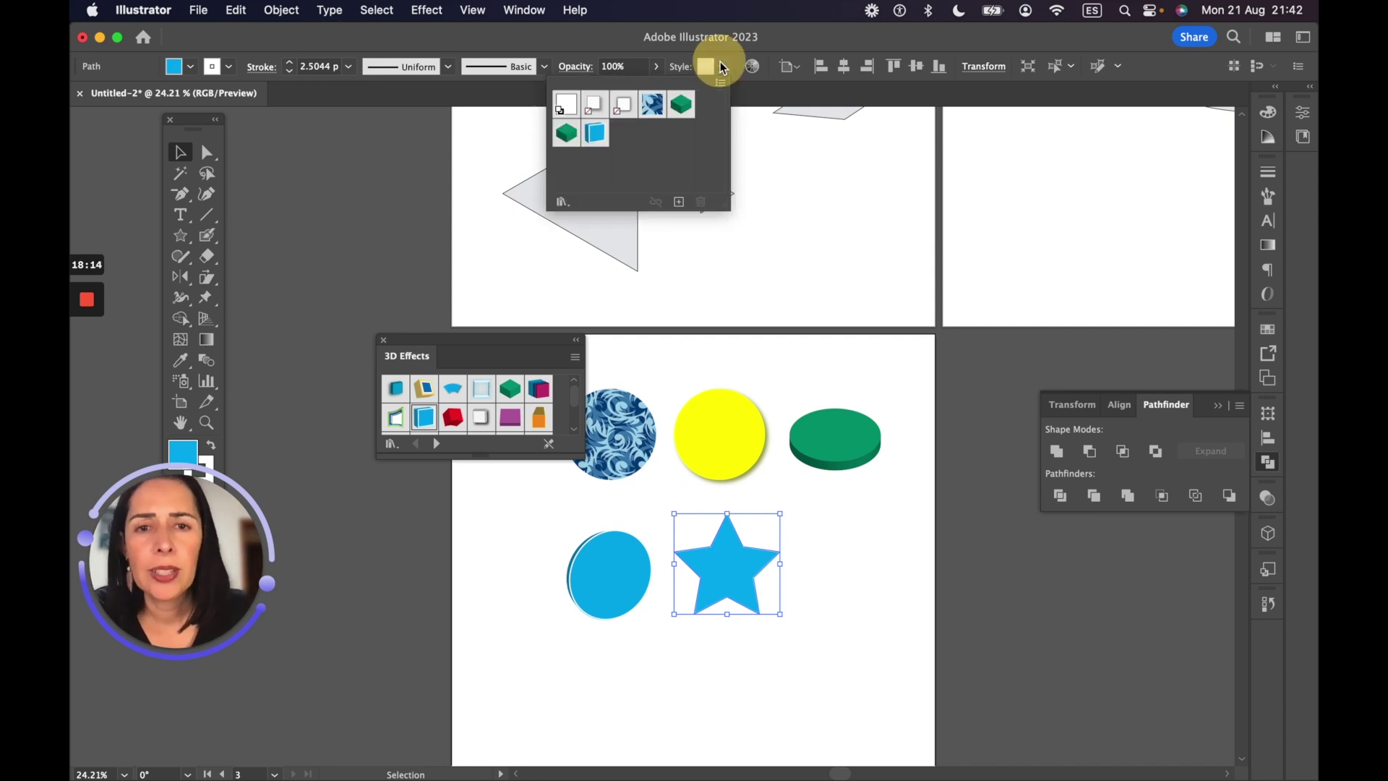
click(721, 84)
mouse_move(836, 439)
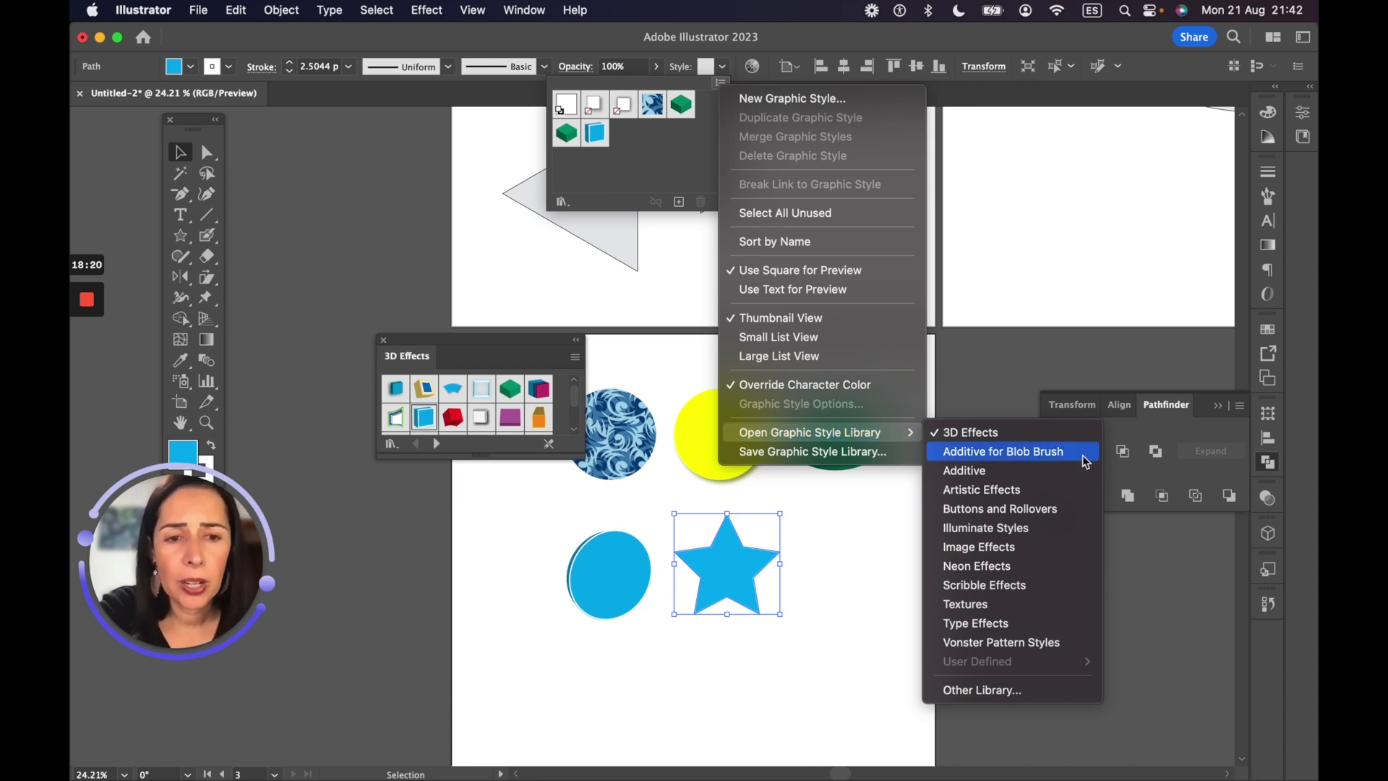
click(1000, 489)
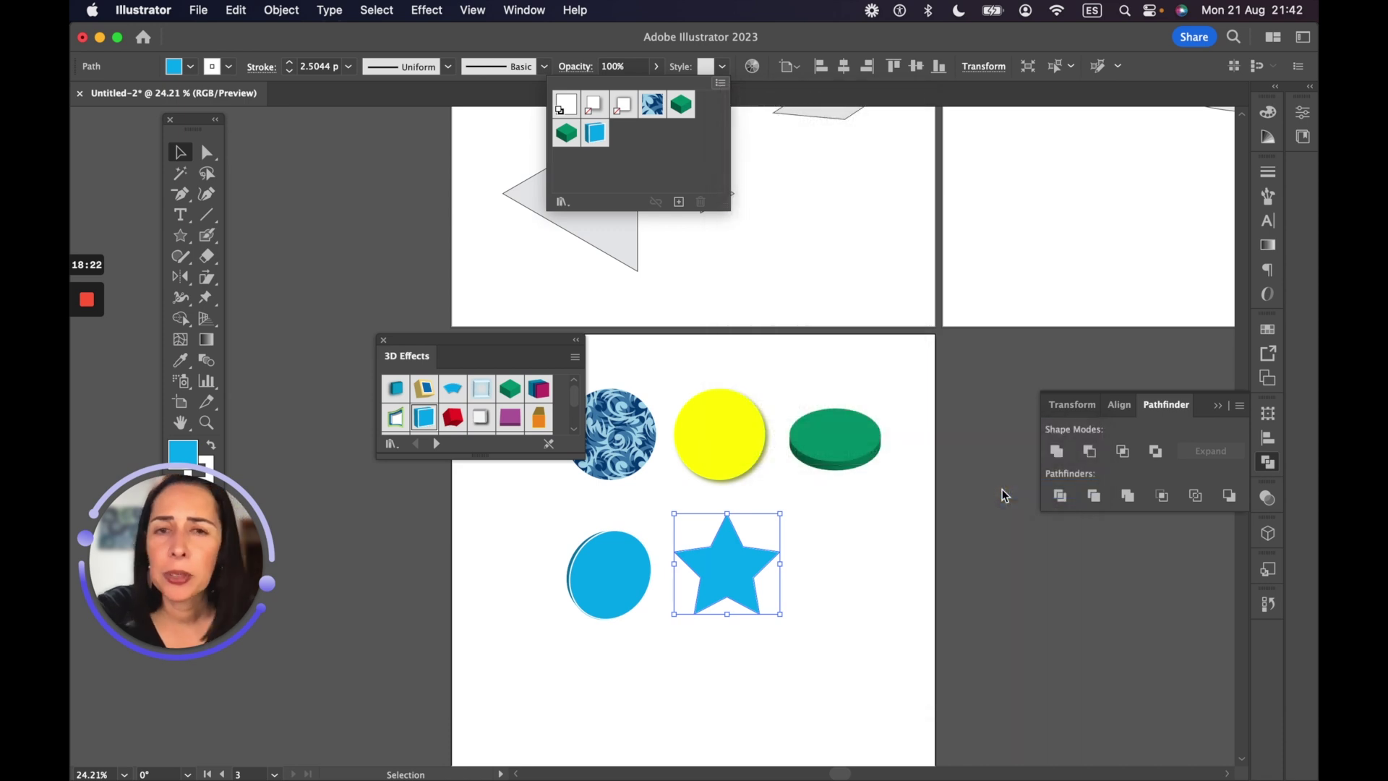
click(512, 389)
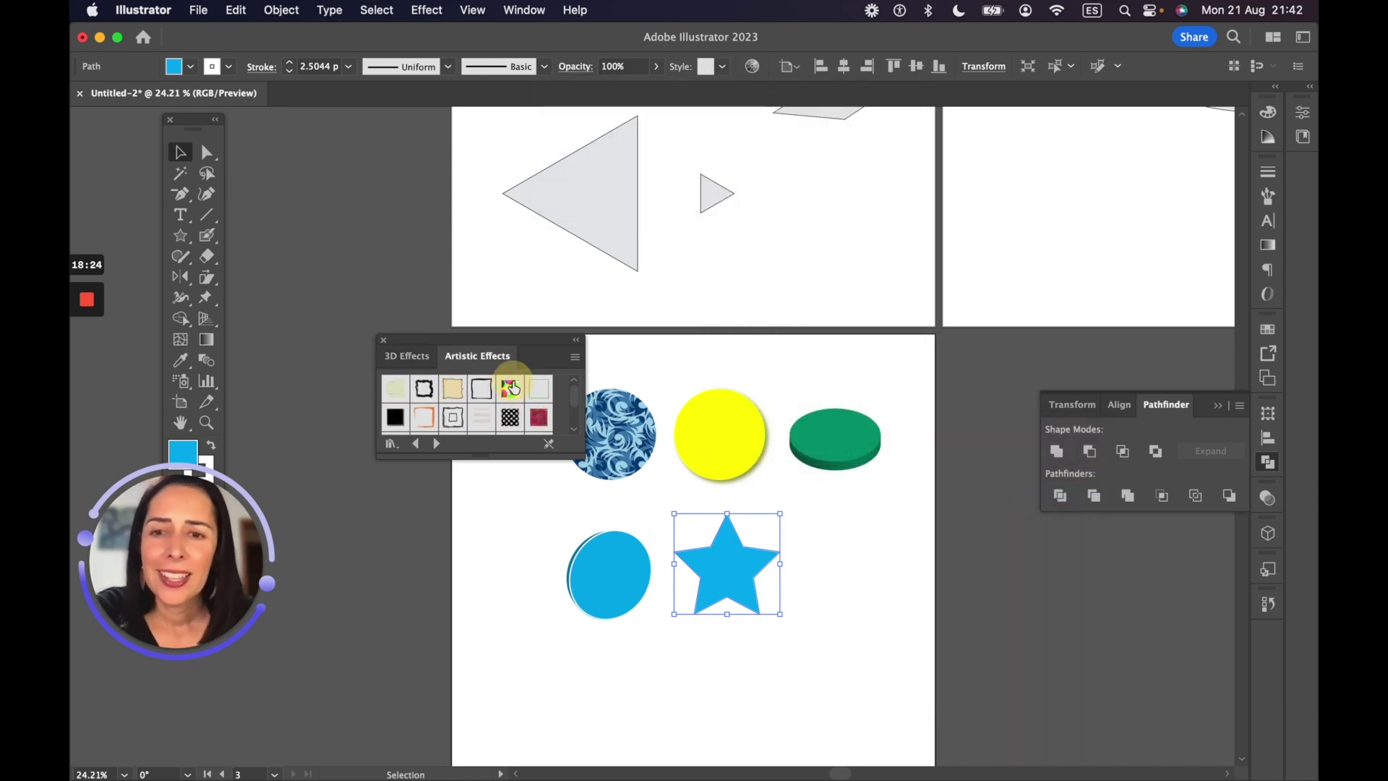
click(511, 389)
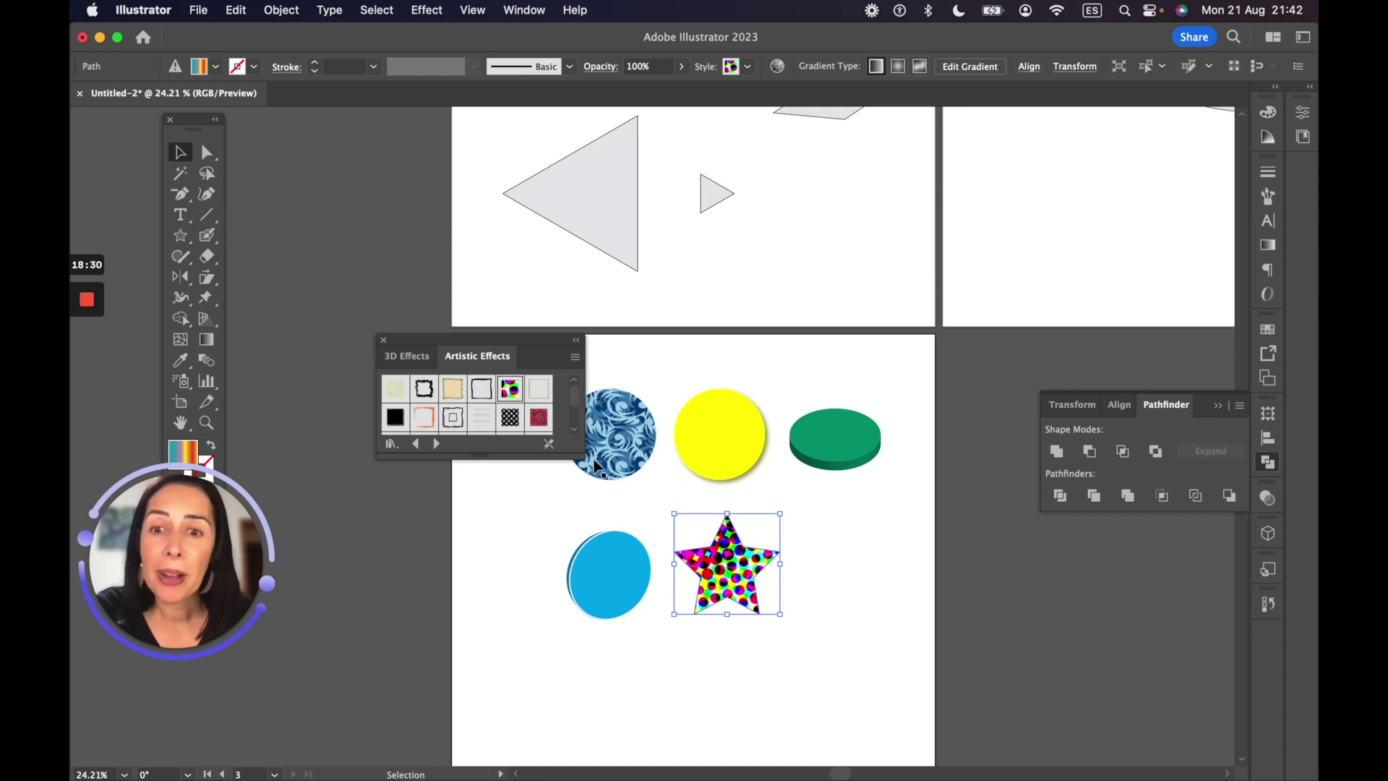
Duplicate the star beside the original and try Artistic Effects styles on the copy, including RGB Cartoon Shading, ending with the red sketchy outline
drag(711, 553, 840, 560)
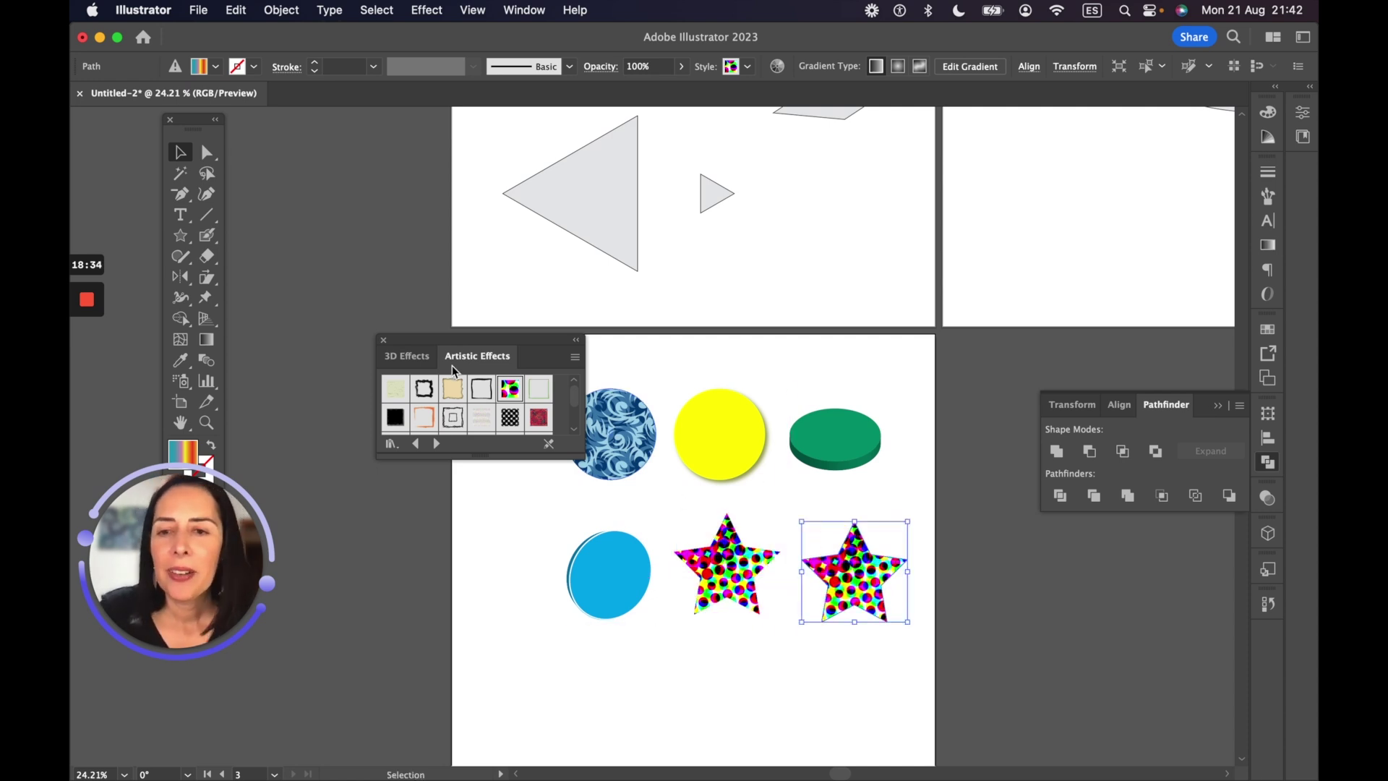
click(511, 418)
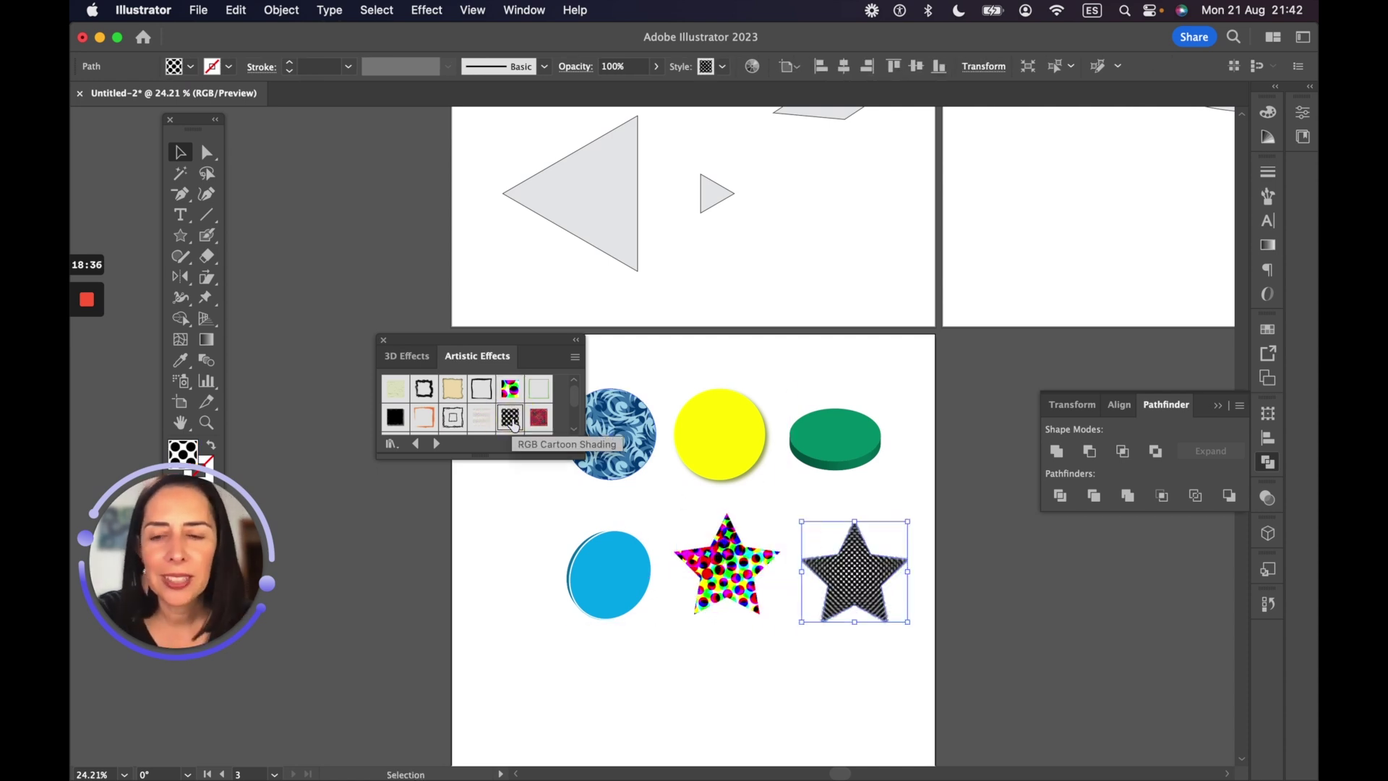
scroll(509, 420, down, 2)
click(509, 390)
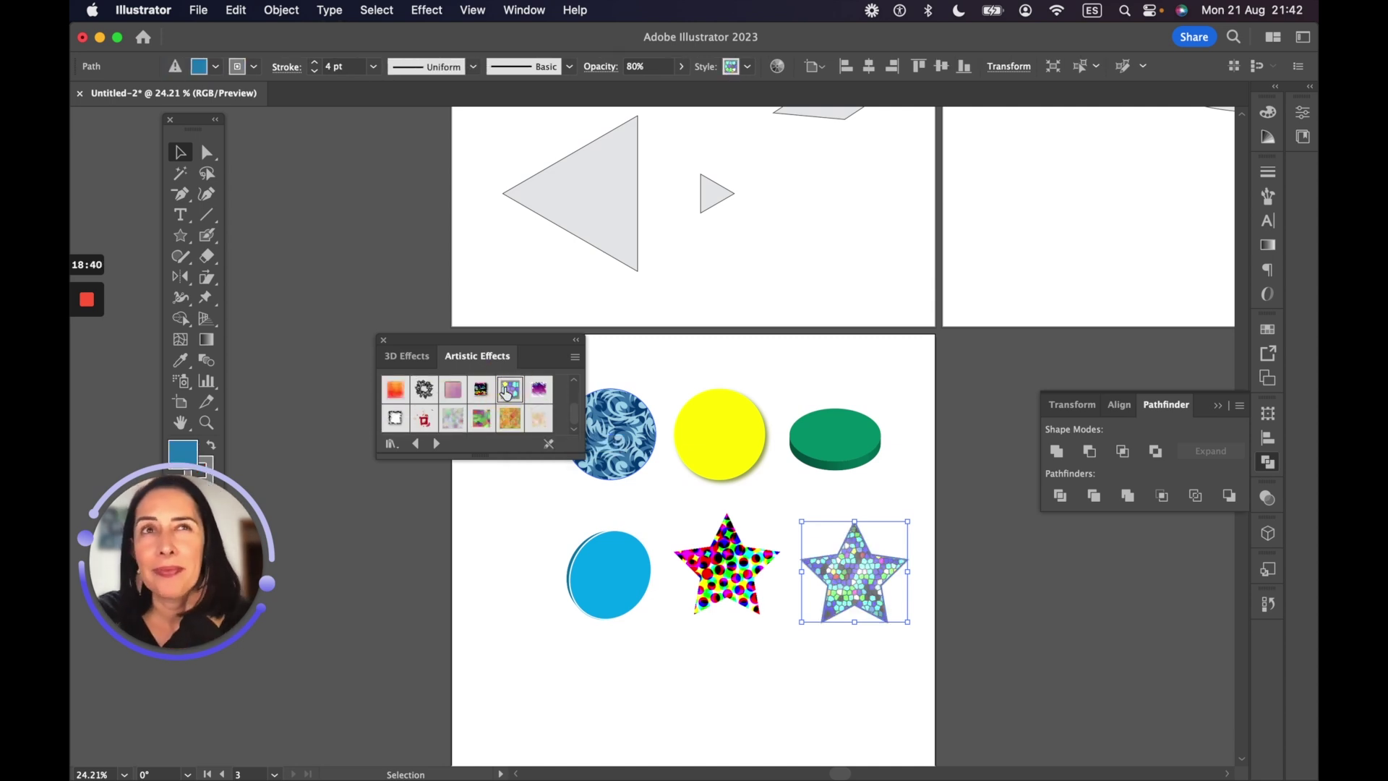
click(425, 419)
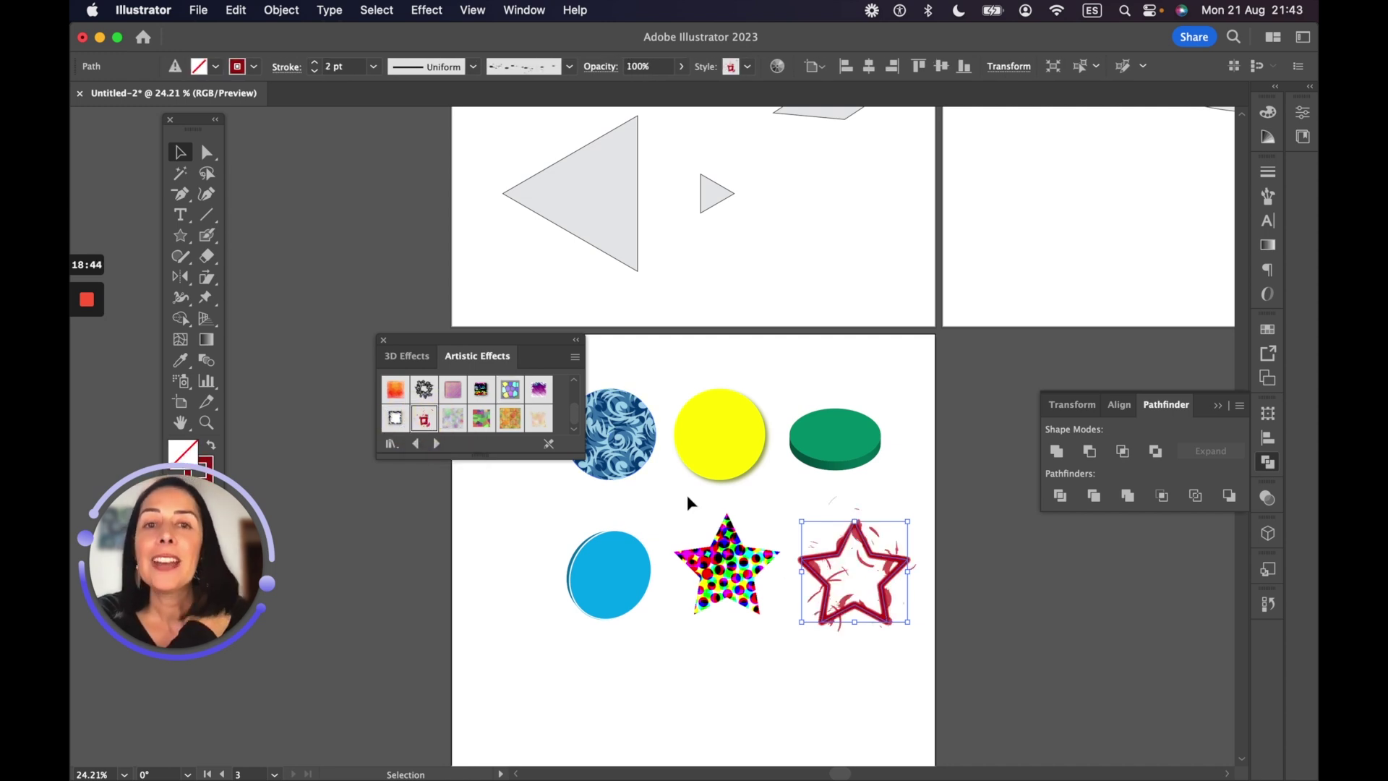
Add the letter B in the empty area below the stars and scale it up to about 278 pt
key(space)
drag(755, 509, 837, 363)
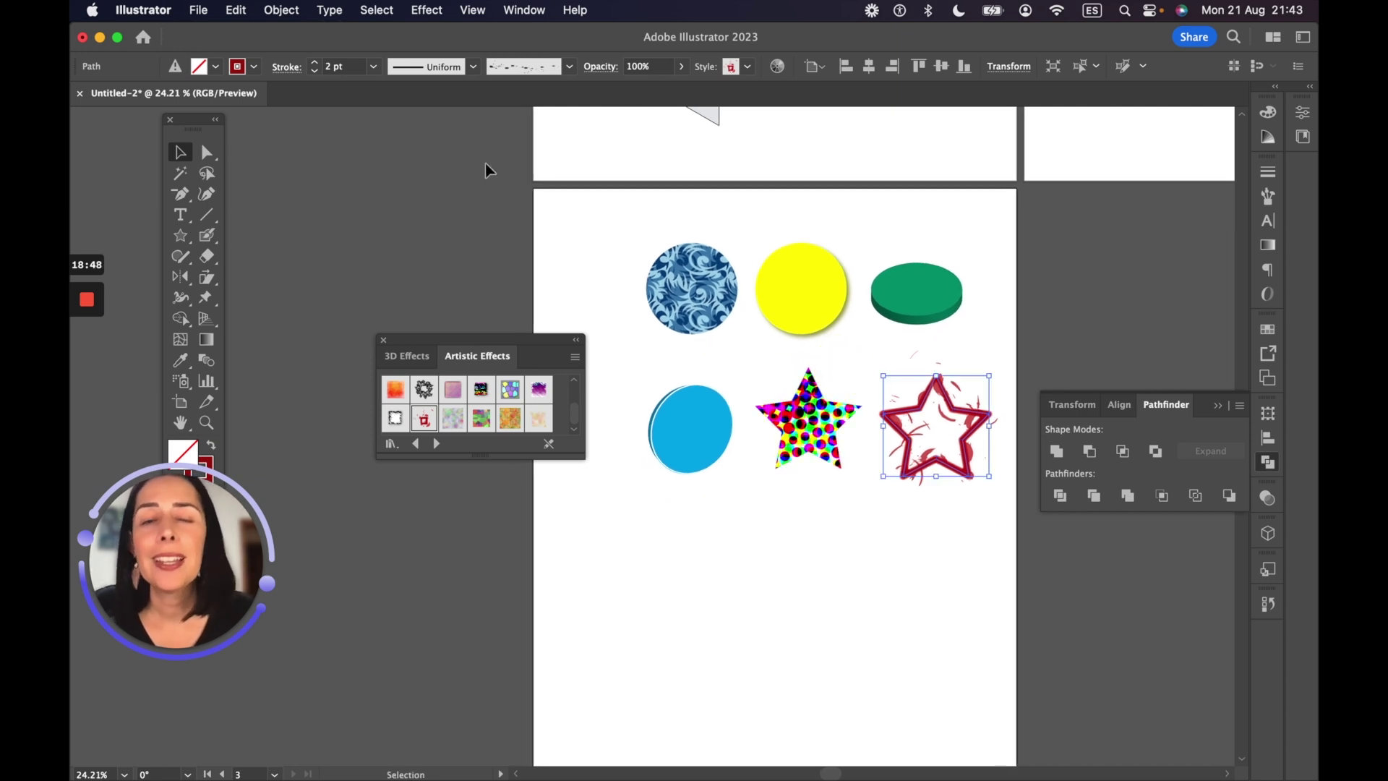
click(175, 68)
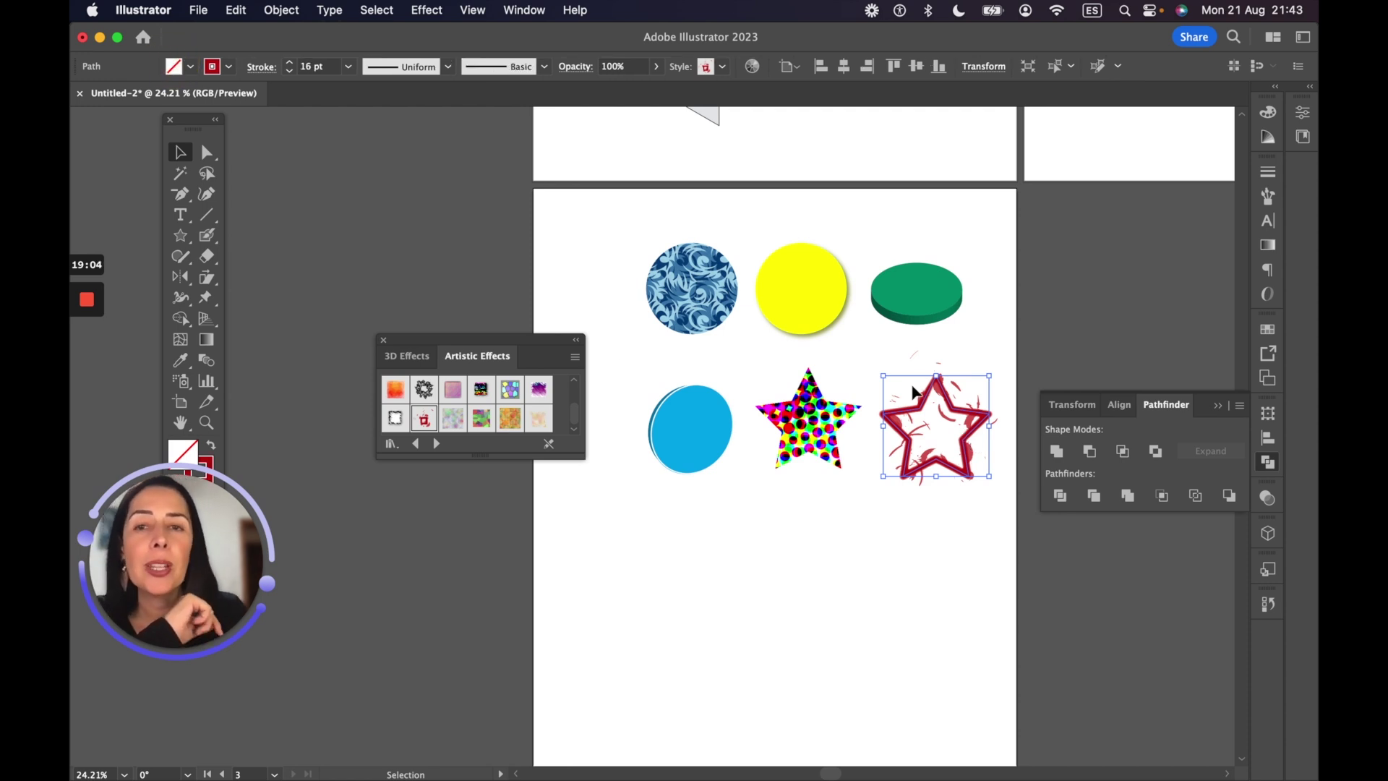
click(179, 152)
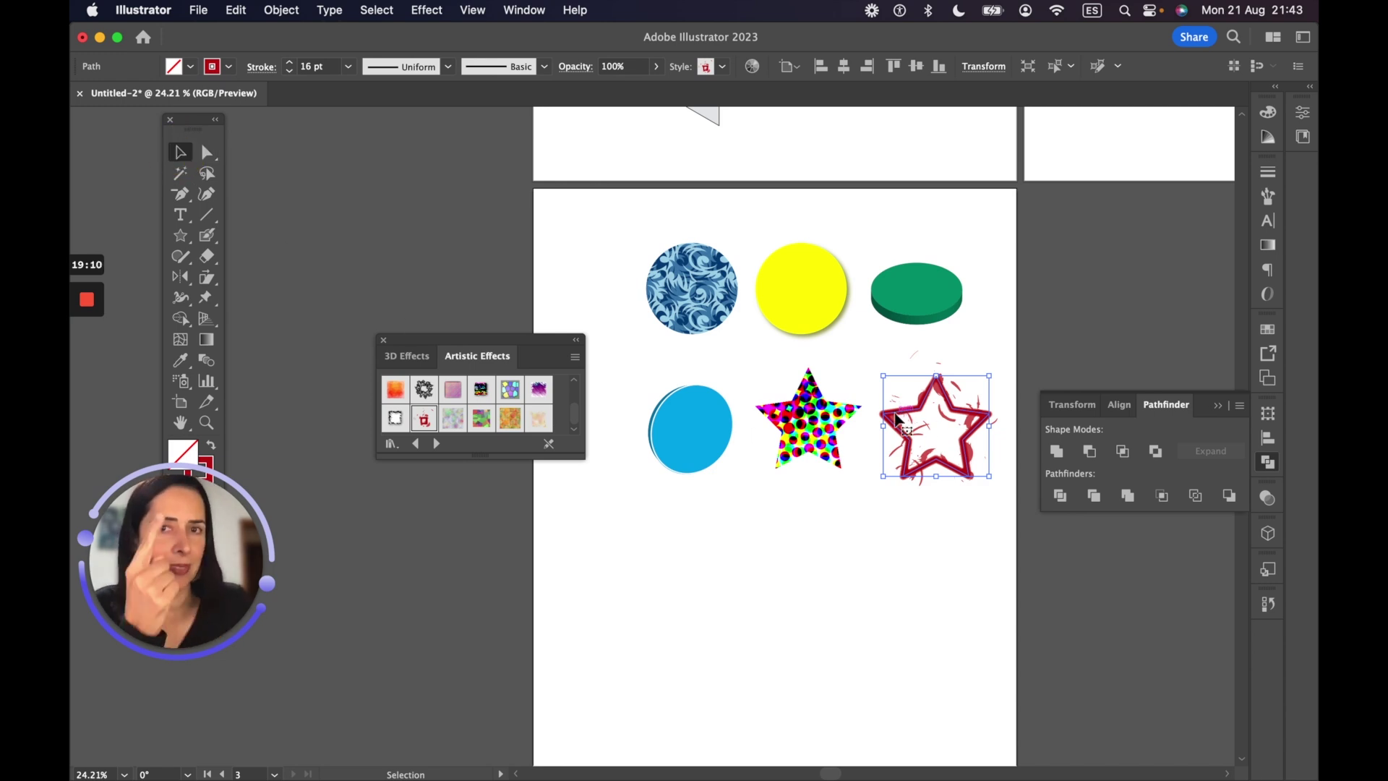
click(178, 215)
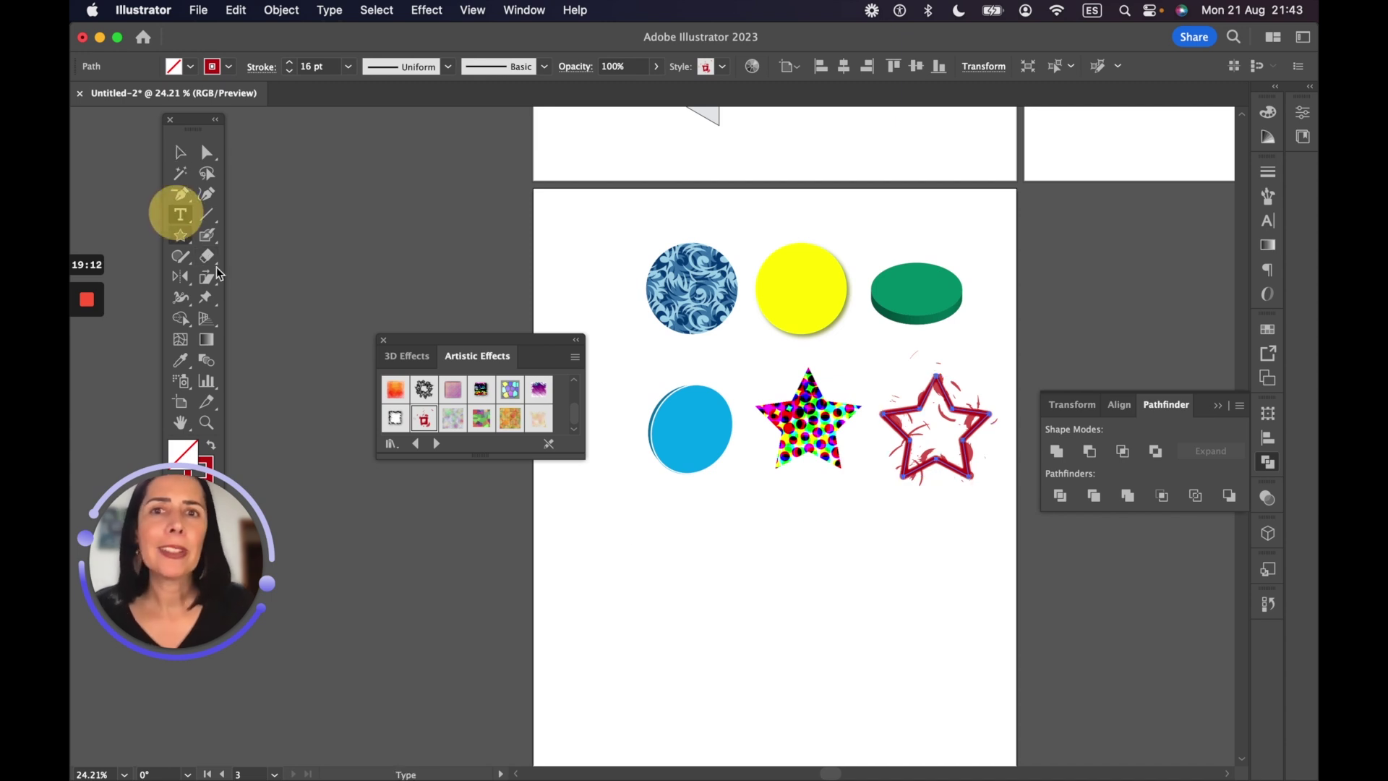
click(731, 565)
key(BackSpace)
click(177, 151)
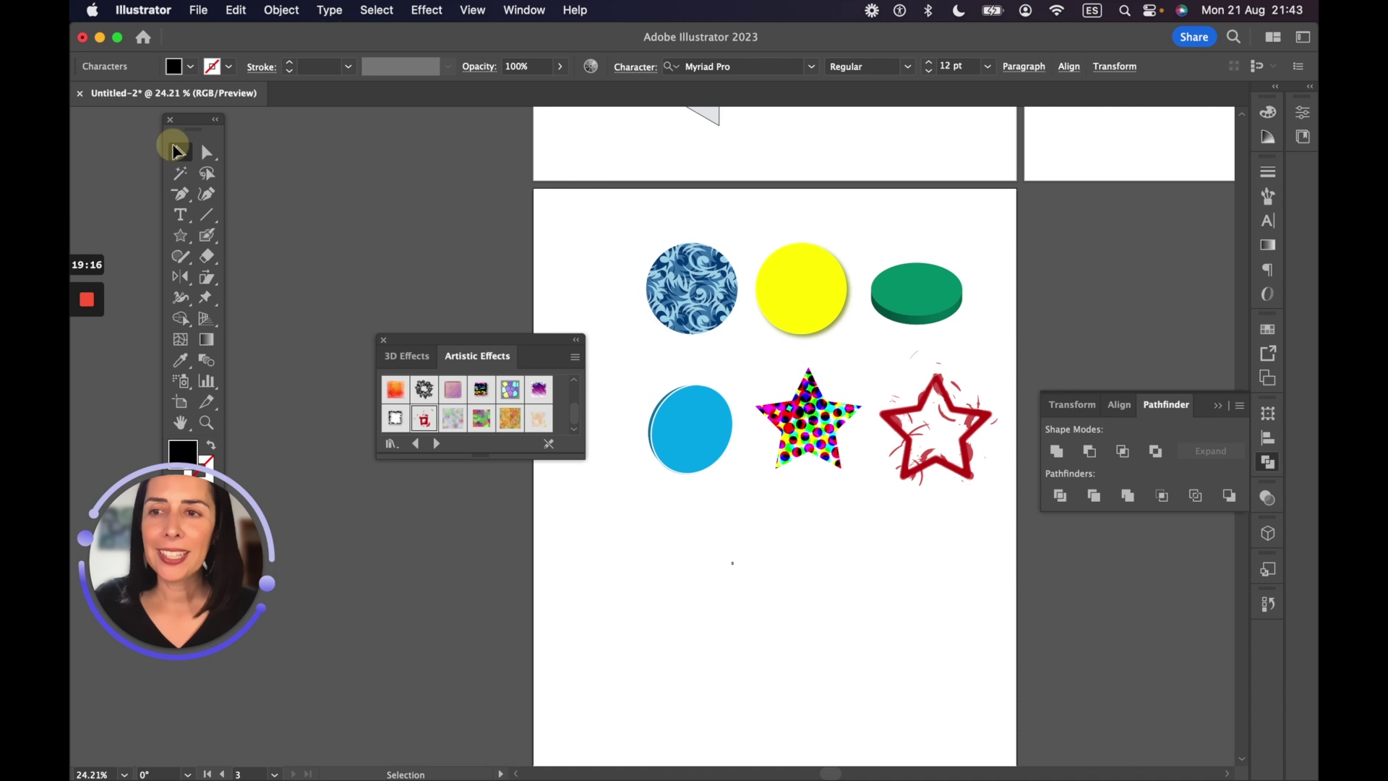
drag(740, 571, 1143, 771)
Set the font of the letter B to Helvetica Bold
drag(747, 65, 616, 61)
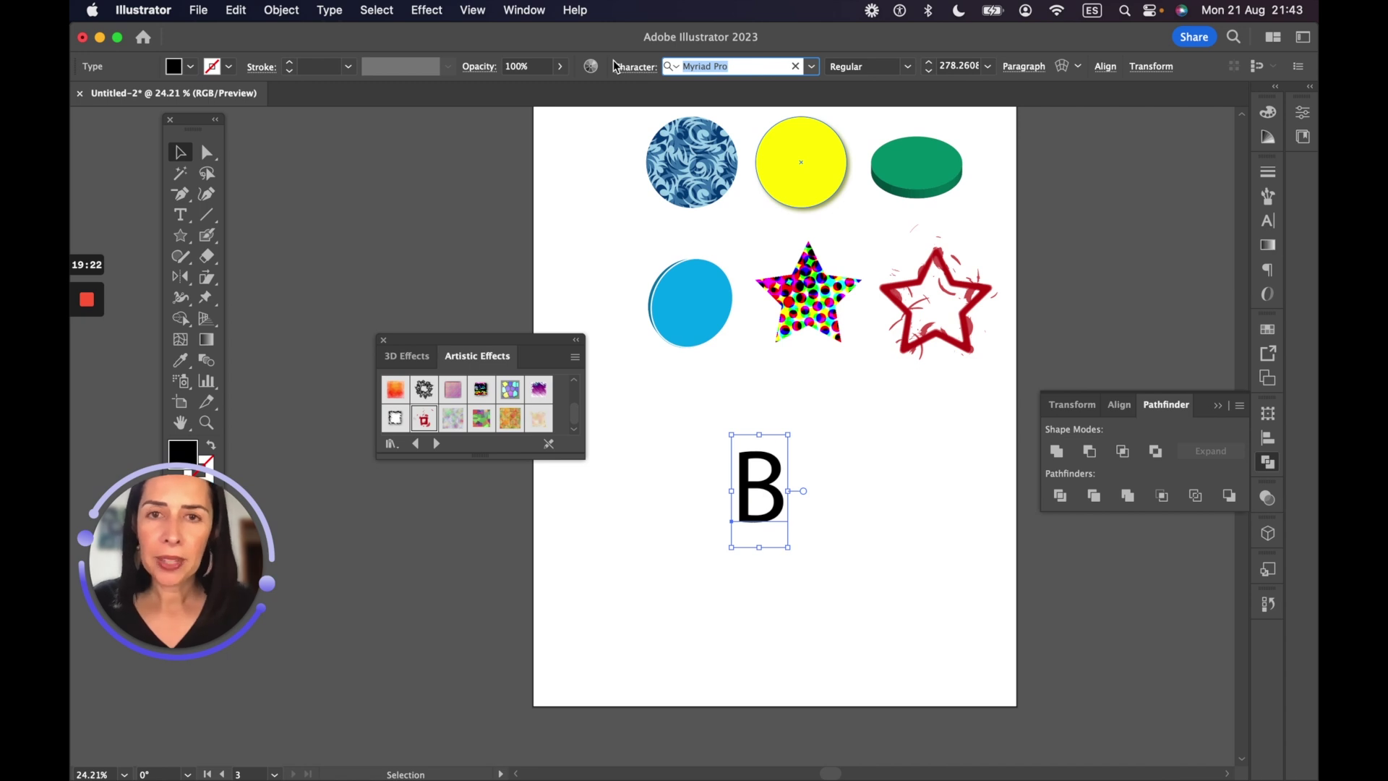
text(hel)
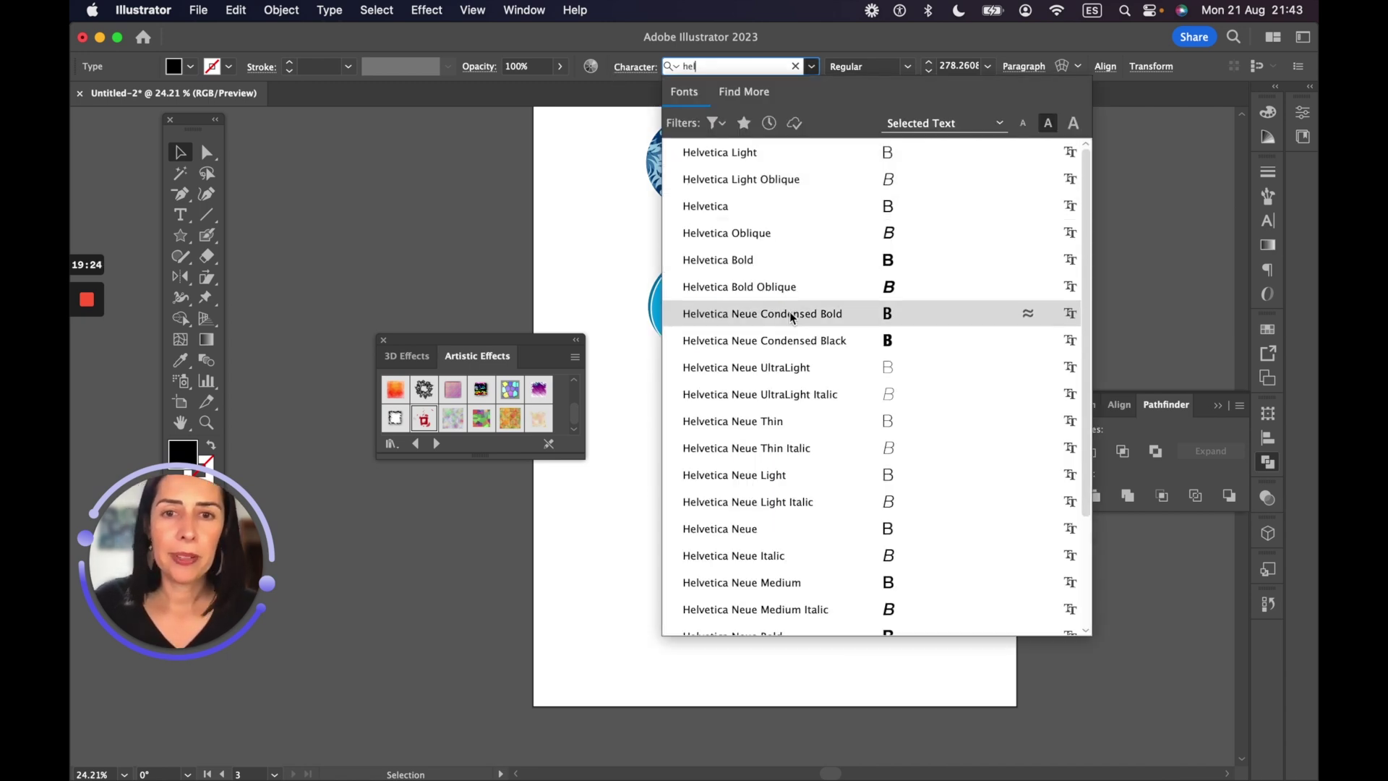
click(792, 257)
click(180, 150)
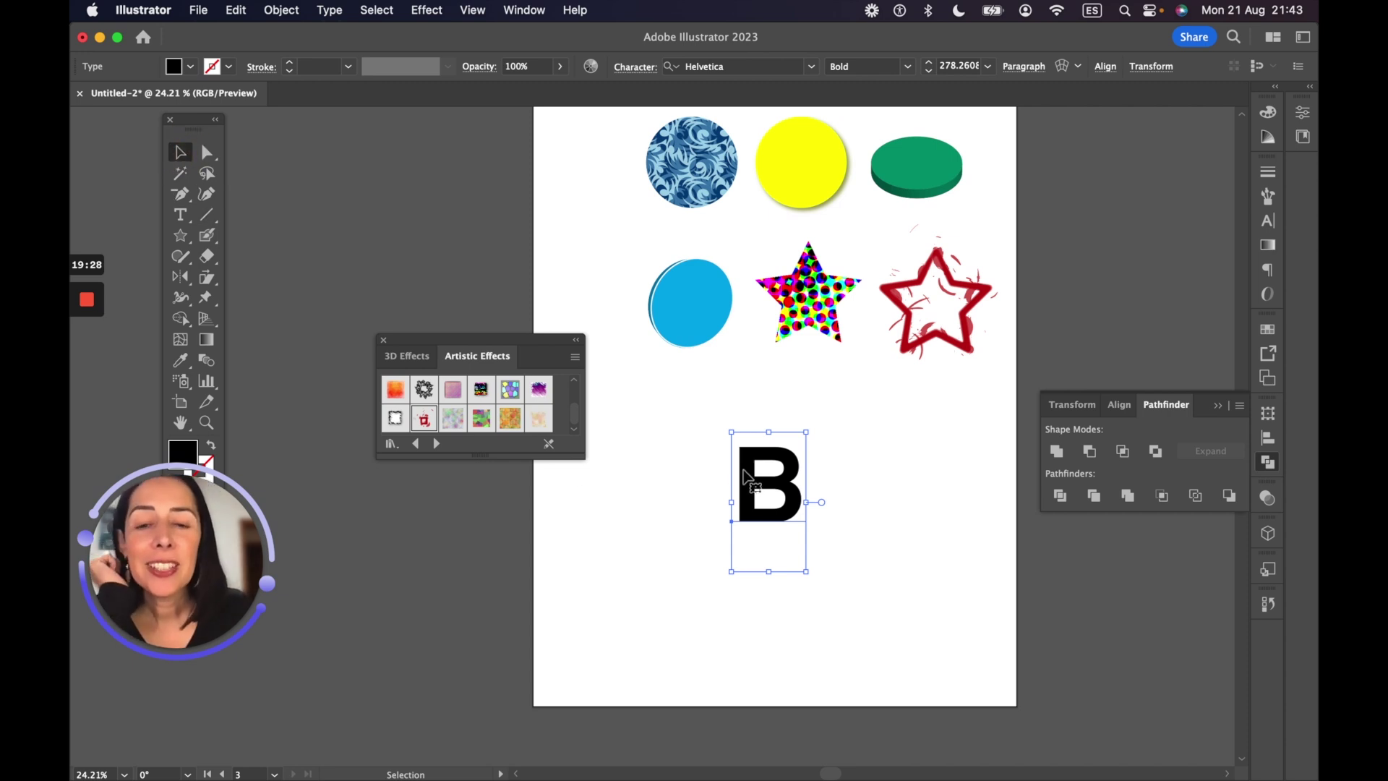
Try Watercolor and other Artistic Effects styles on the letter B, settle on the orange-red gradient style, and move the letter below the blue circle
click(540, 389)
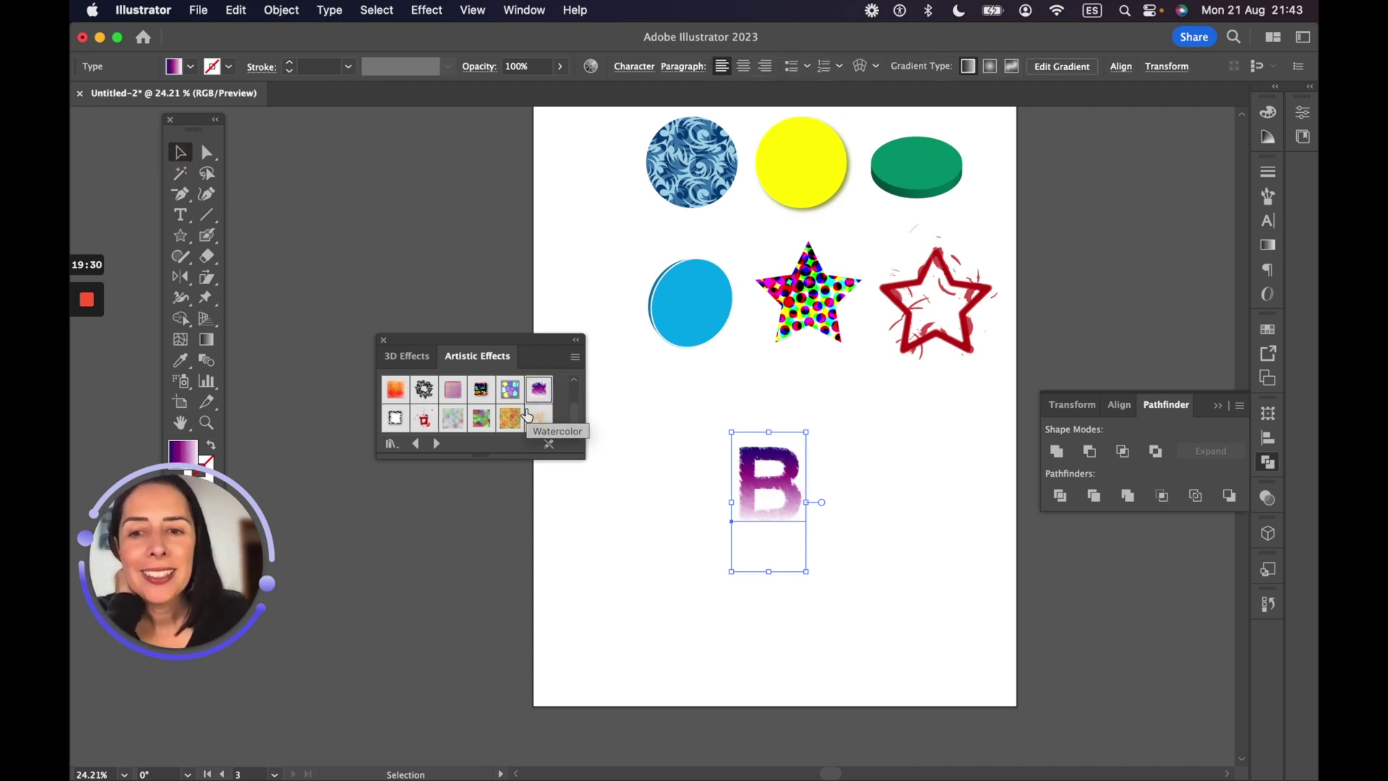
click(538, 418)
click(452, 392)
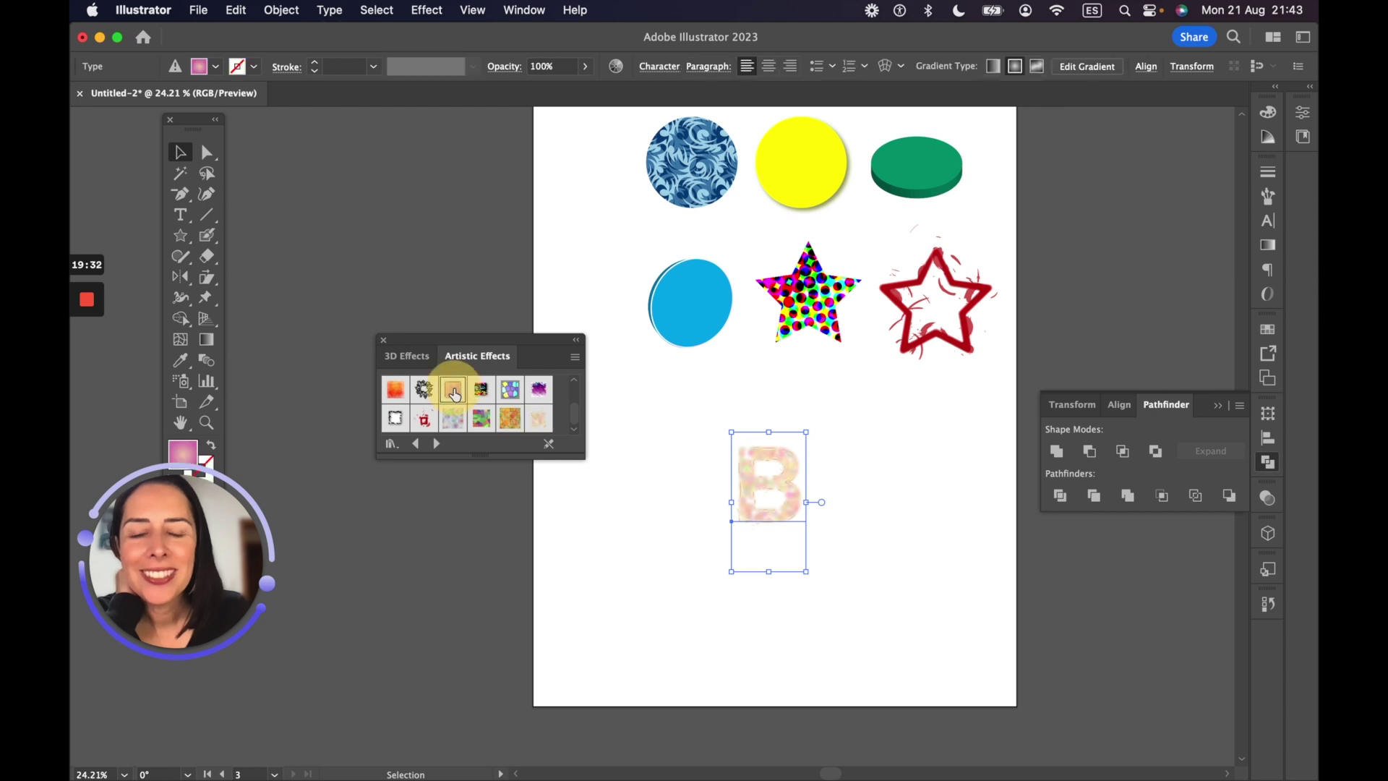
click(398, 394)
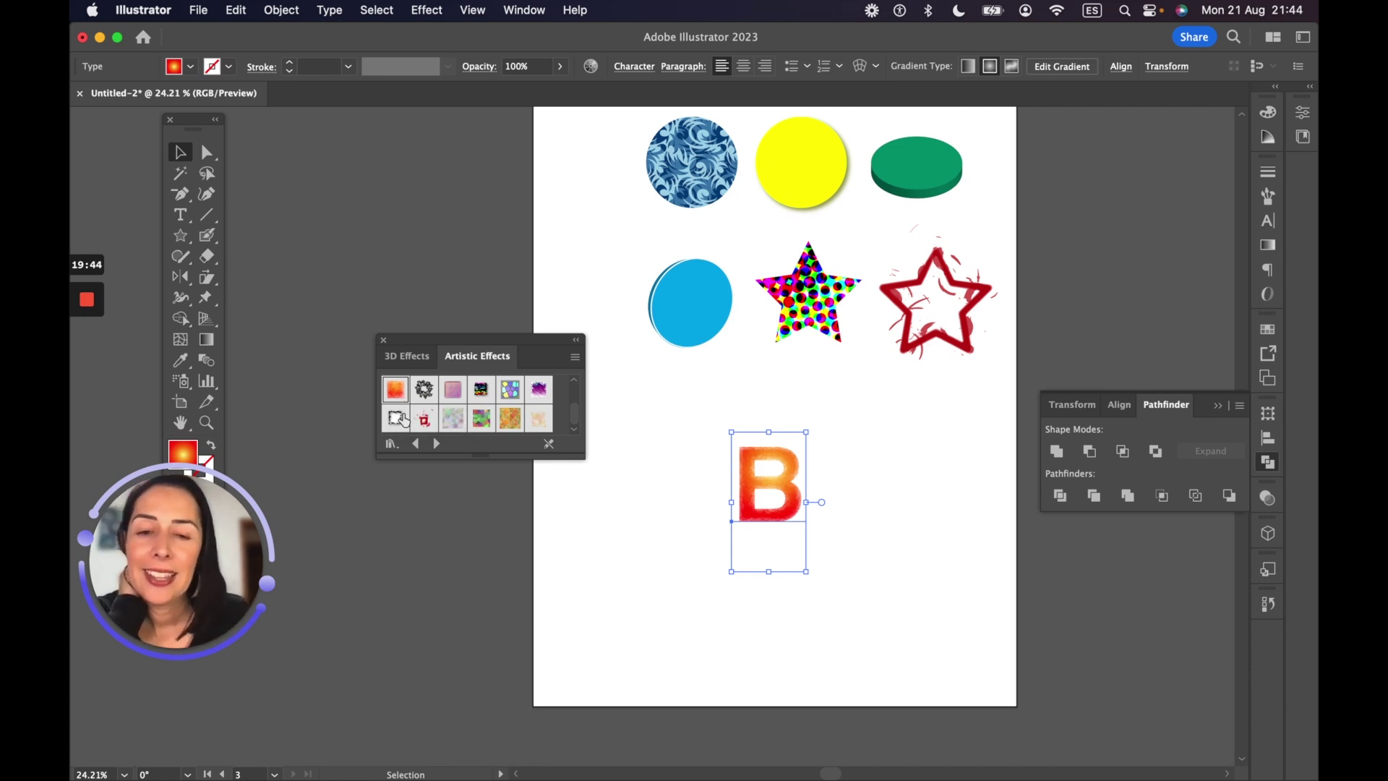
drag(791, 457, 664, 389)
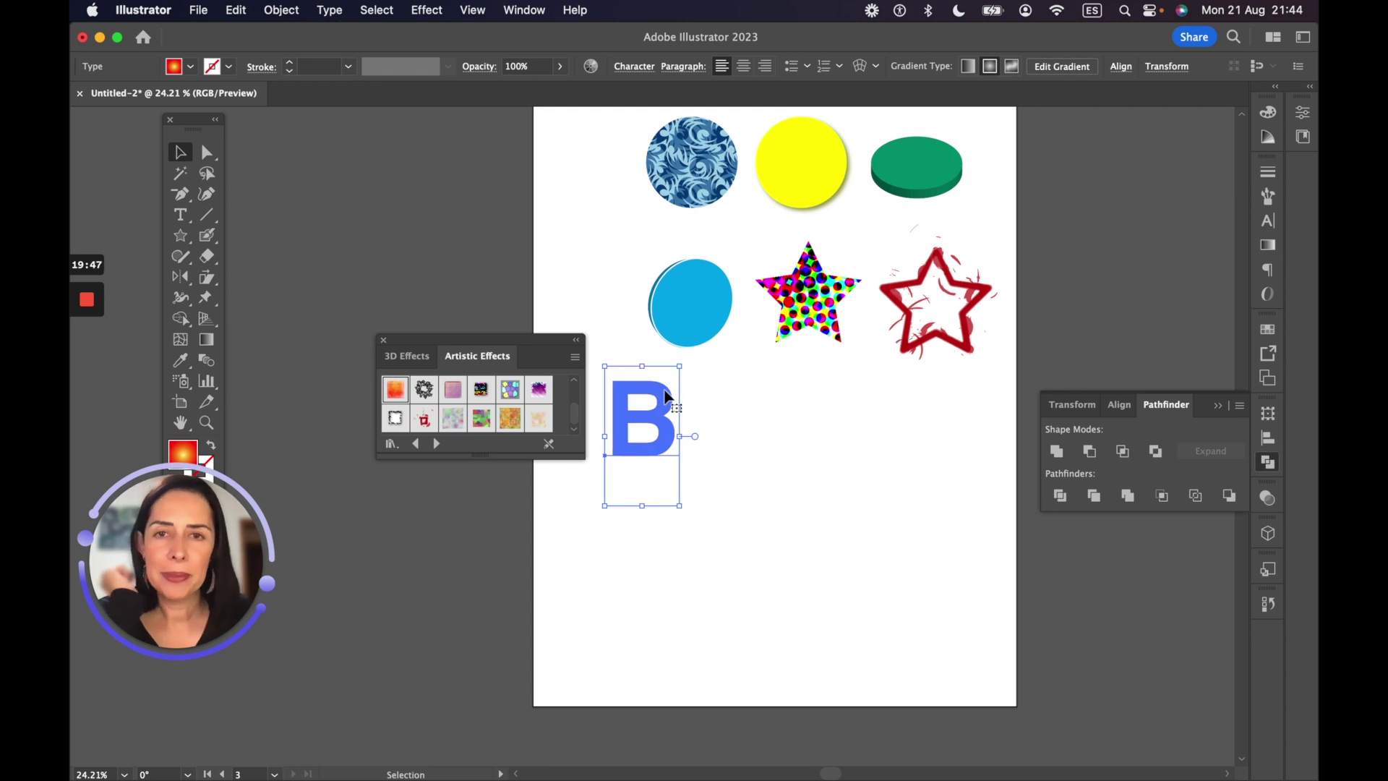
Paint a tall S-shaped curve with the Paintbrush in the empty area beside the letter B
click(206, 214)
click(207, 230)
drag(207, 230, 272, 232)
mouse_move(831, 436)
mouse_down()
mouse_move(796, 453)
mouse_move(868, 572)
mouse_move(804, 624)
mouse_move(788, 667)
mouse_up()
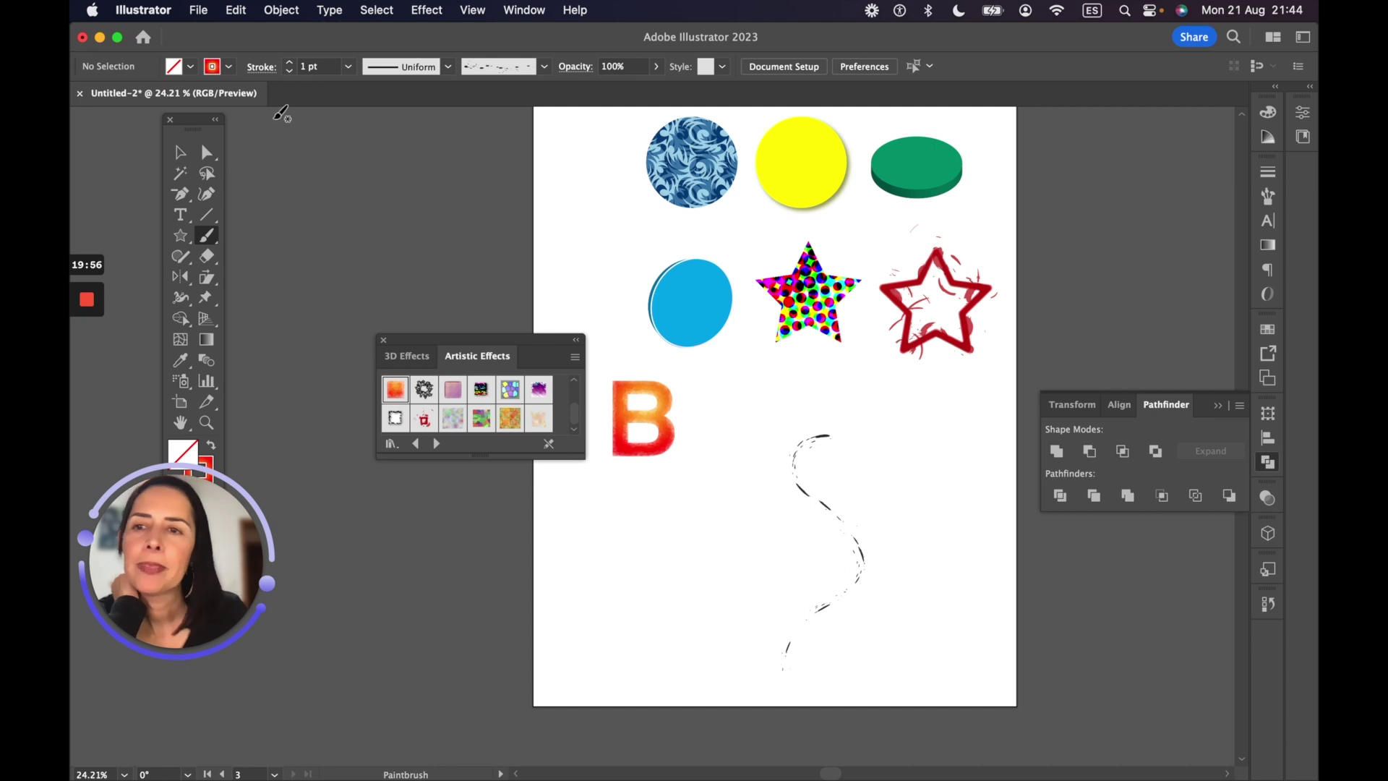
Change the S-shaped curve's brush to 3 pt. Round and set its stroke weight to 2 pt
click(544, 67)
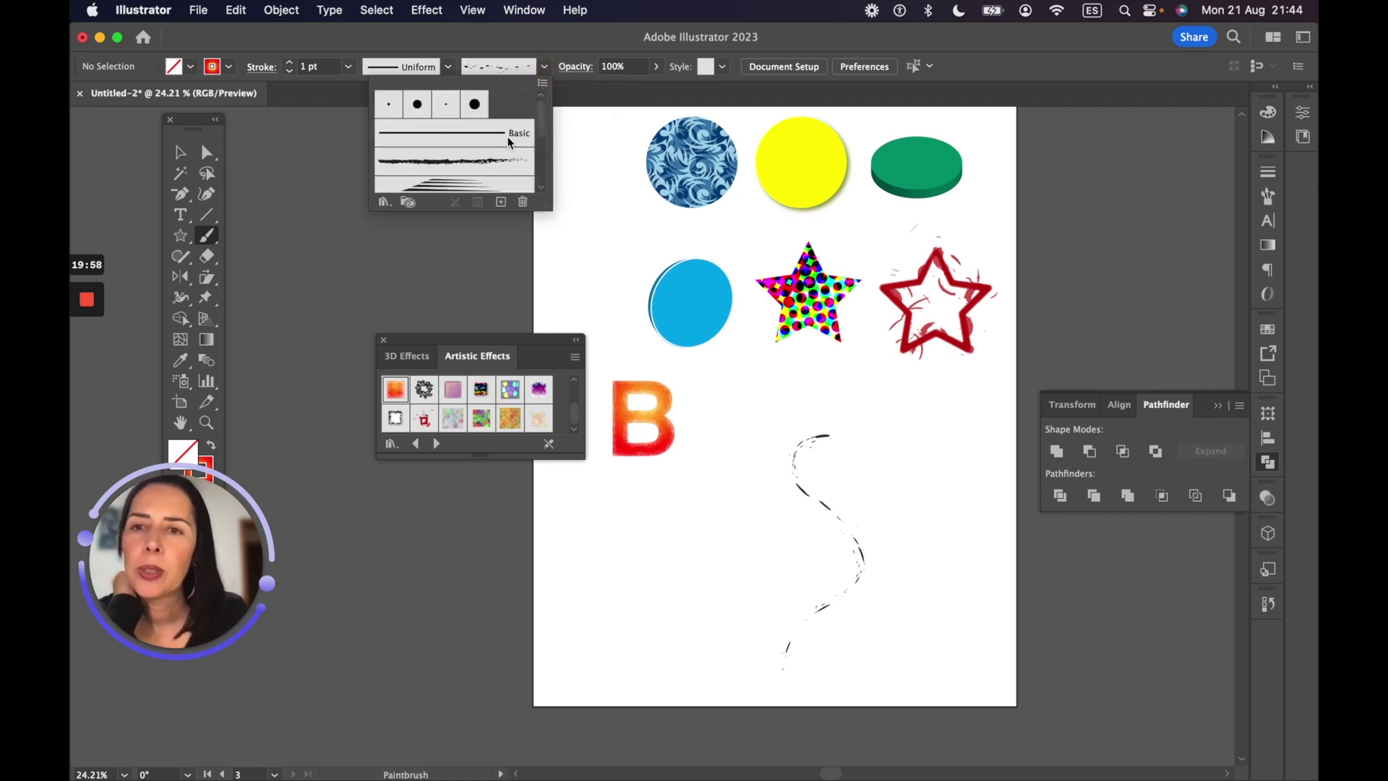
click(446, 106)
click(177, 151)
click(179, 153)
click(796, 465)
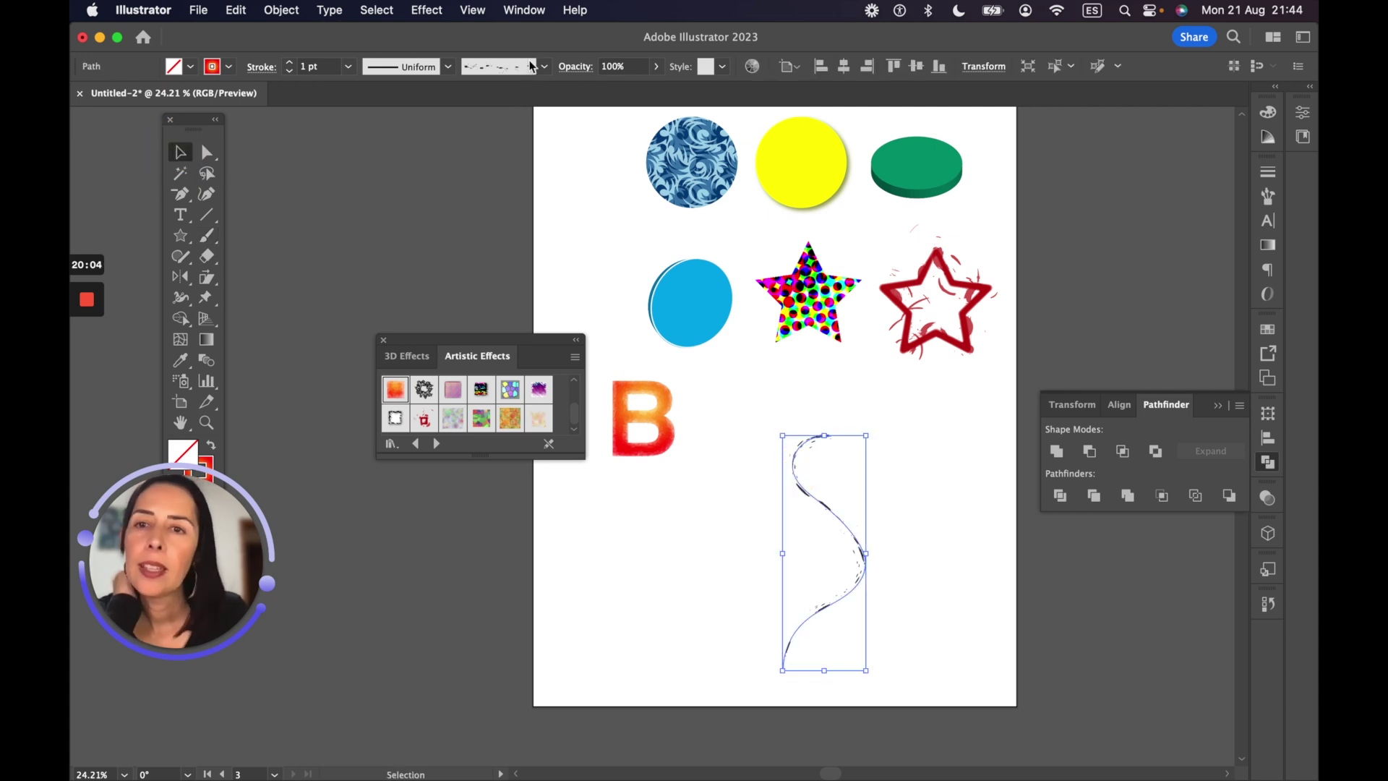
click(531, 67)
scroll(468, 130, up, 3)
click(389, 109)
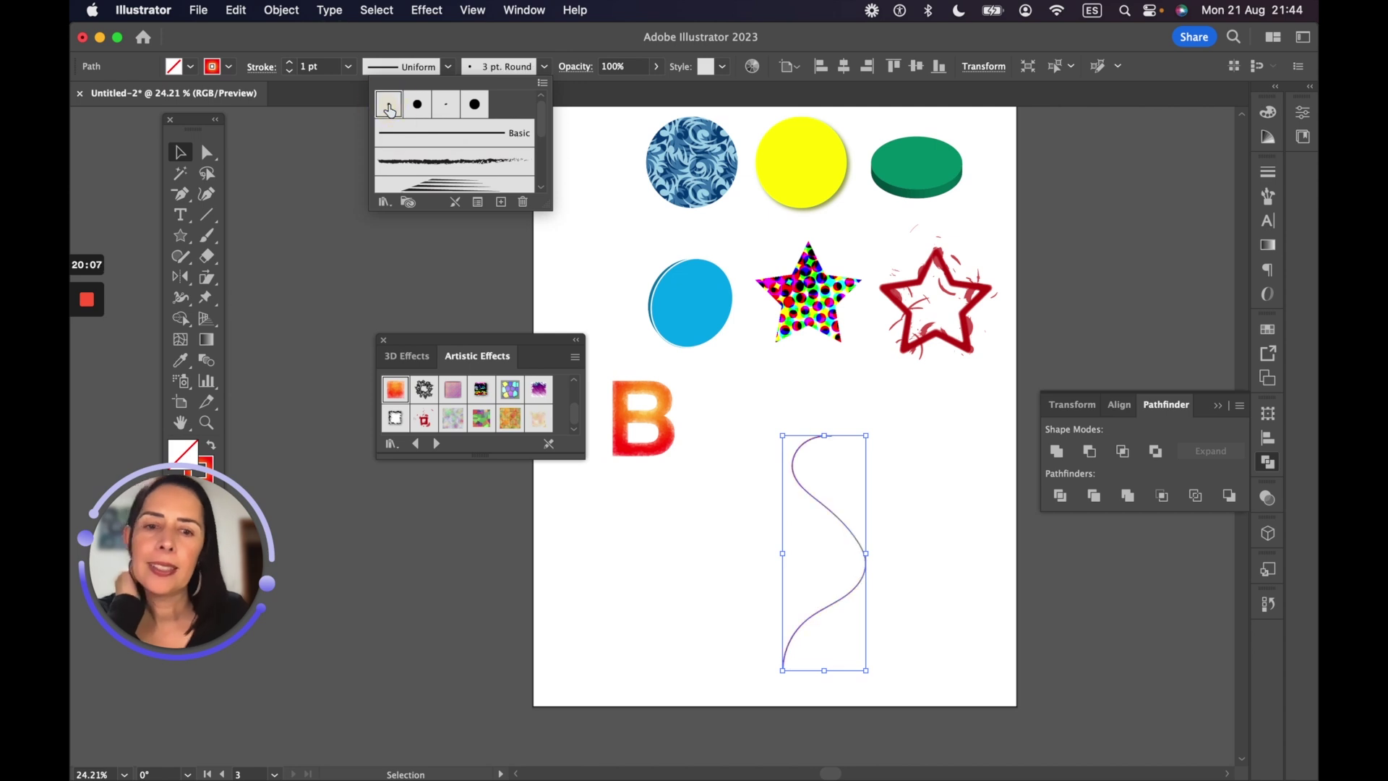
click(290, 63)
click(290, 63)
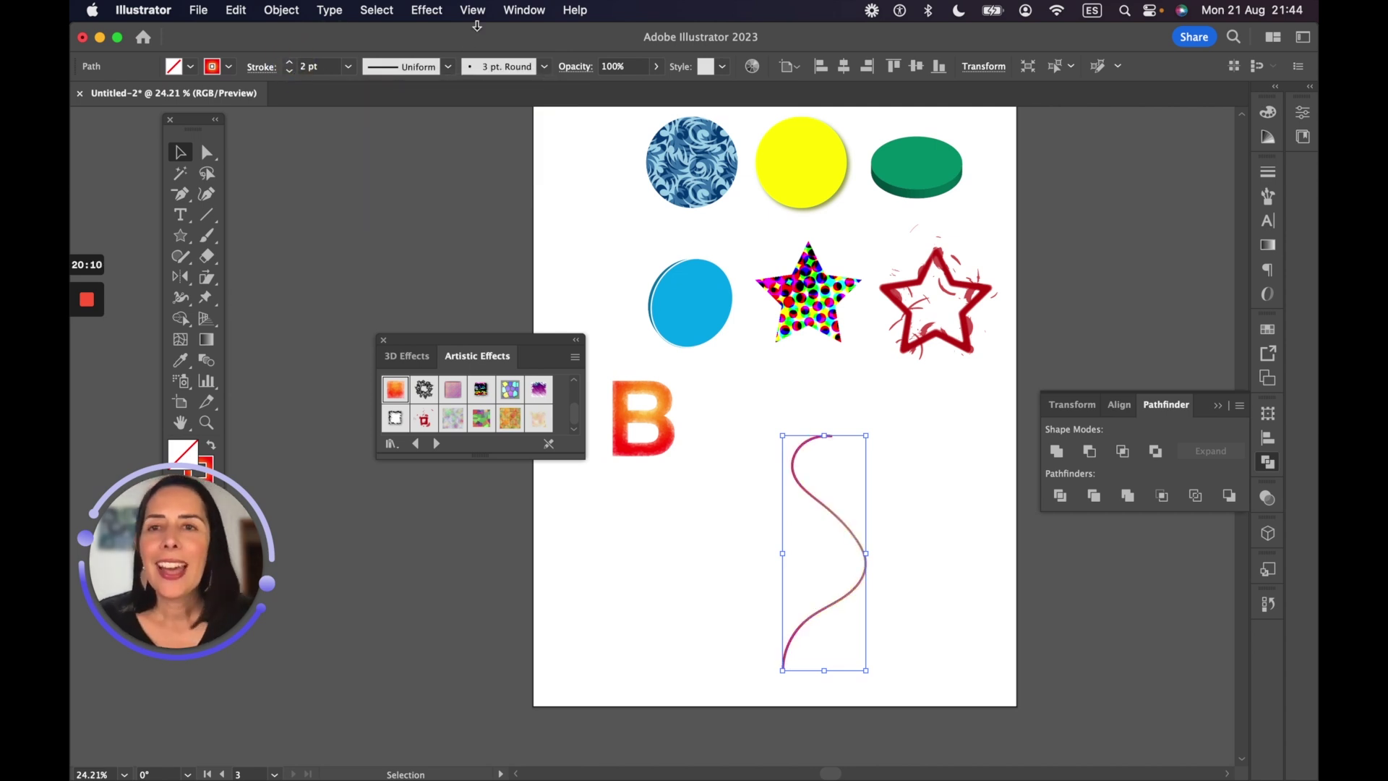
Apply the Extrude & Bevel 3D effect to the S-shaped curve
click(446, 11)
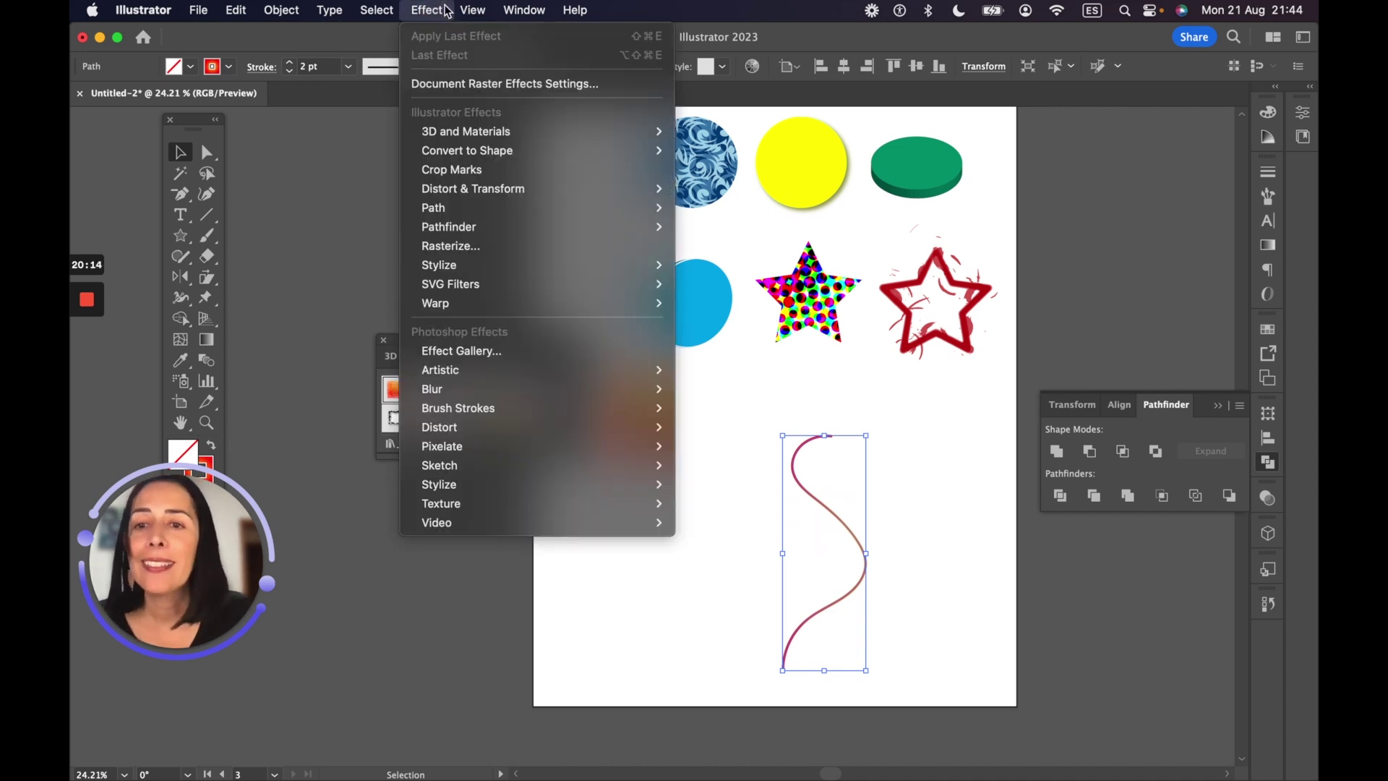
mouse_move(488, 133)
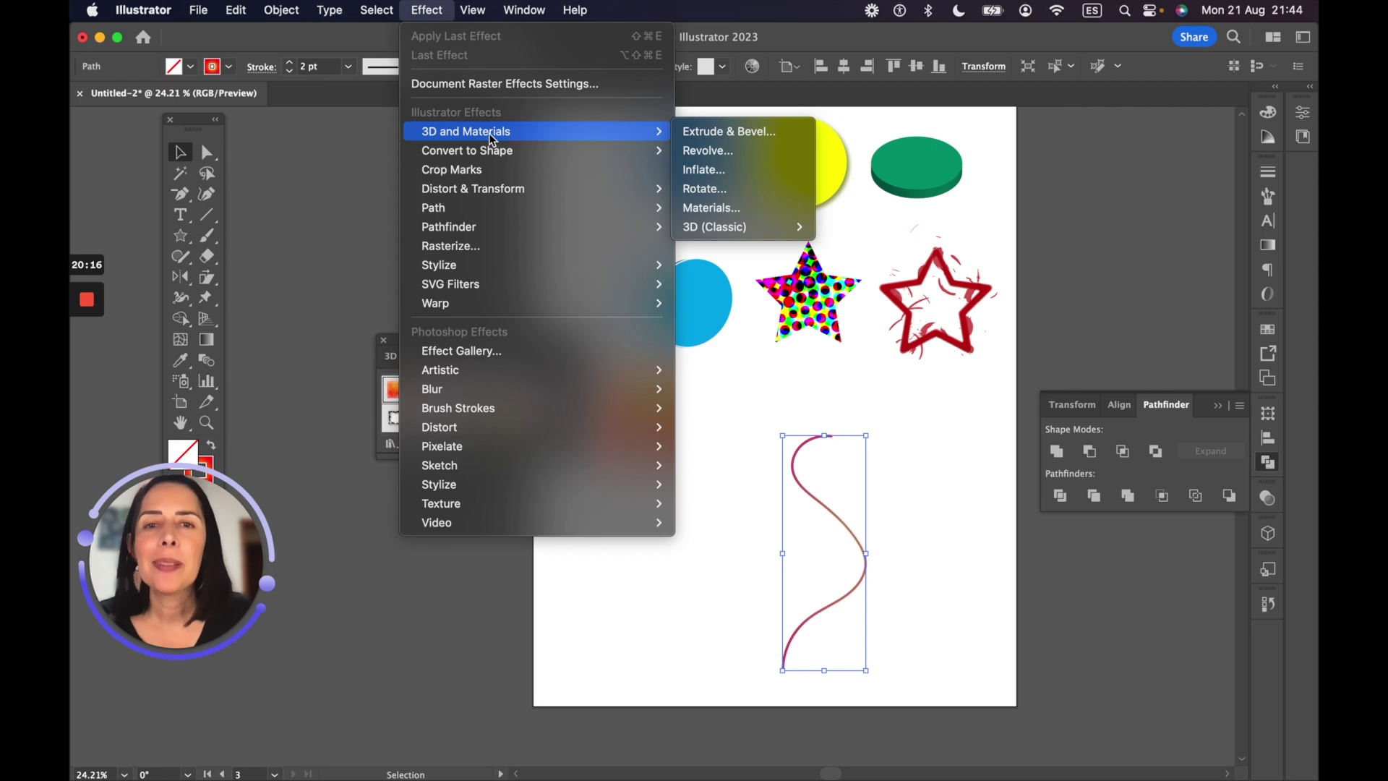
click(718, 133)
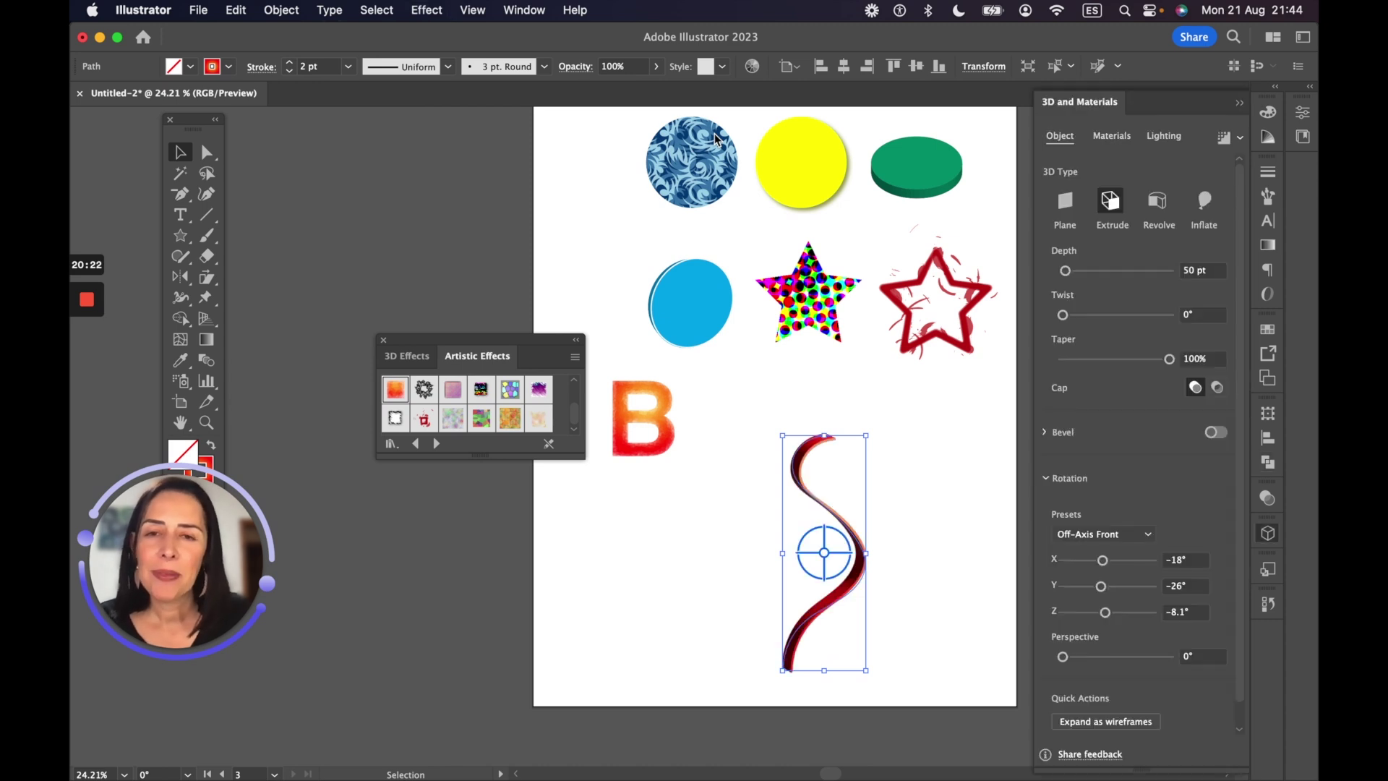
Set the S-shaped curve's extrusion depth to 221 pt and tilt it slightly in 3D, with the Artistic Effects library closed
click(384, 339)
key(super+space)
drag(793, 422, 948, 530)
drag(911, 456, 722, 289)
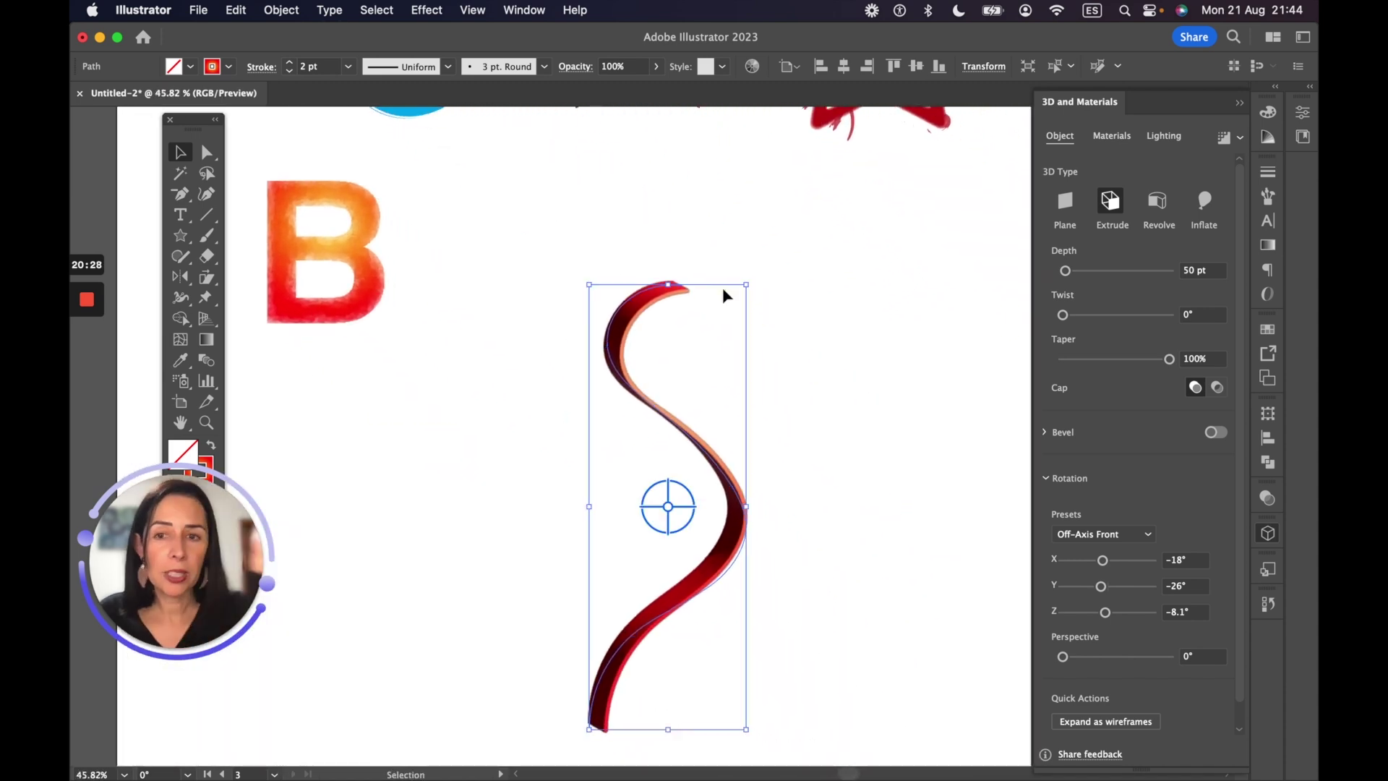
drag(1065, 270, 1061, 318)
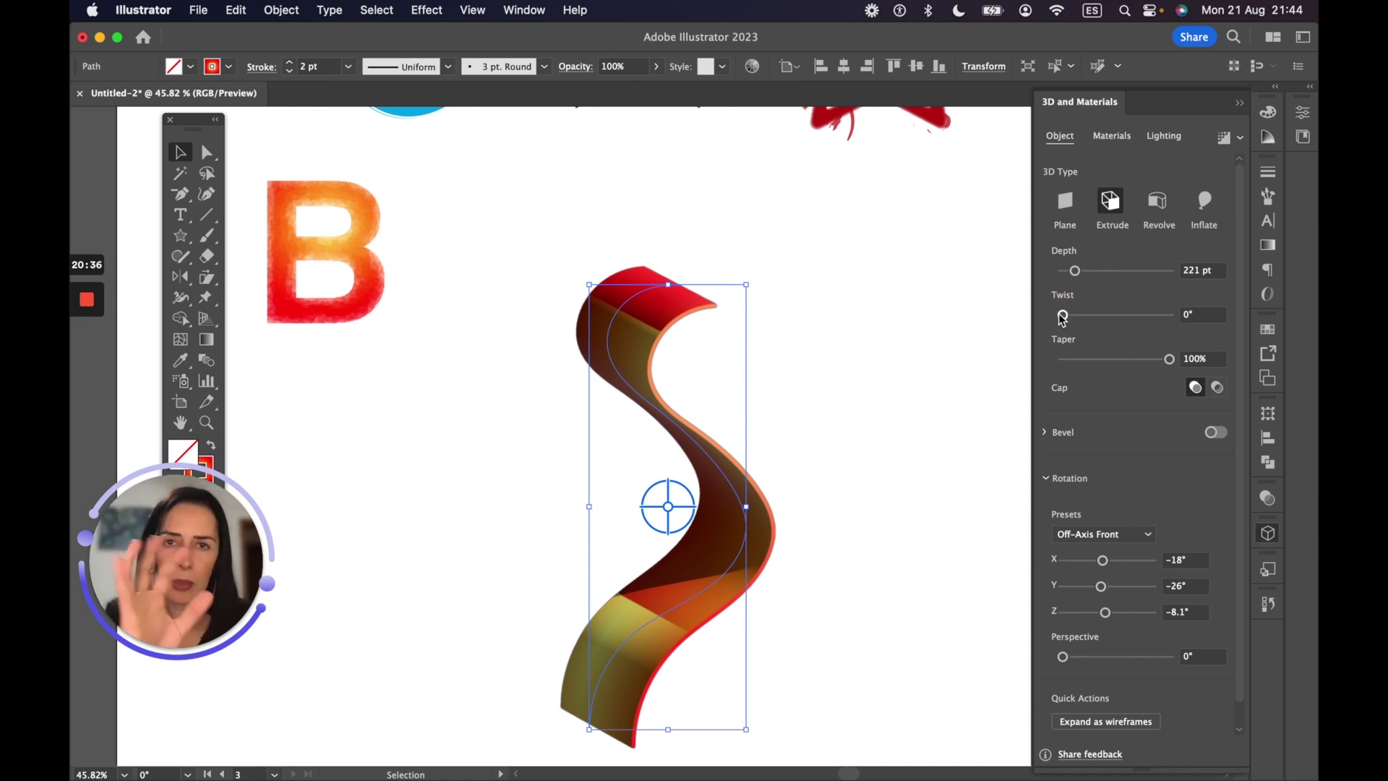
mouse_move(1169, 359)
mouse_down()
mouse_move(1143, 367)
mouse_move(1173, 357)
mouse_up()
mouse_move(680, 512)
mouse_down()
mouse_move(705, 497)
mouse_move(637, 530)
mouse_move(611, 510)
mouse_move(676, 506)
mouse_move(696, 488)
mouse_move(690, 514)
mouse_move(671, 518)
mouse_up()
Try the Carved Concrete and Spotted Concrete materials on the extruded curve
click(1113, 136)
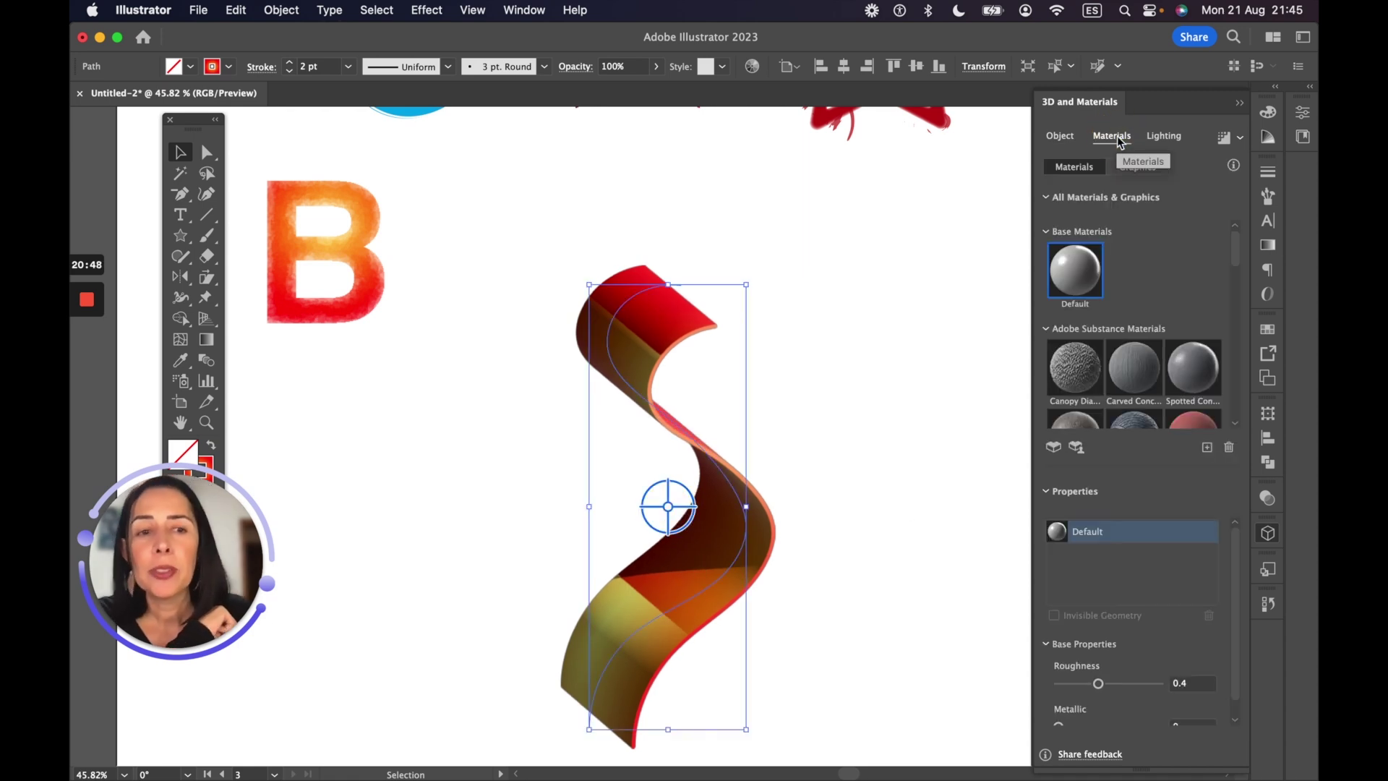
click(1144, 378)
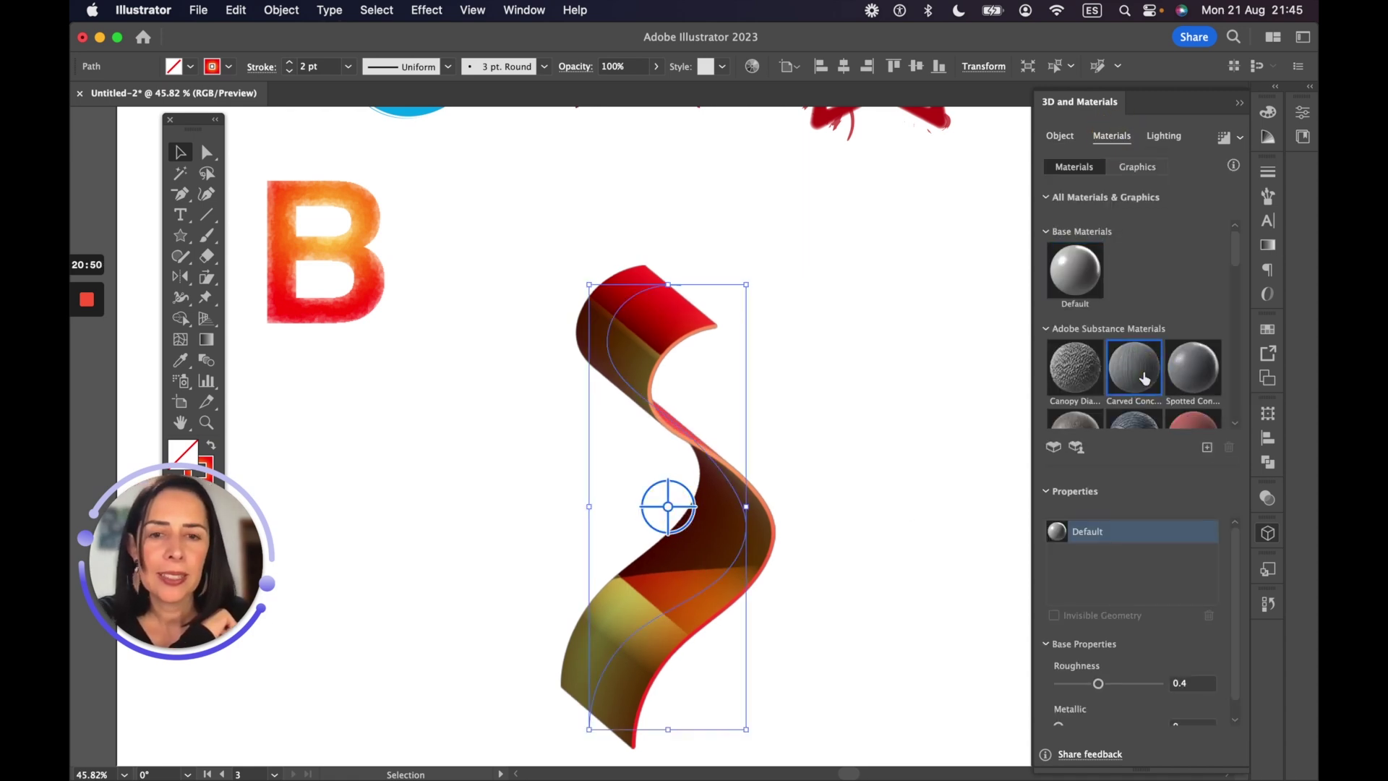
click(1206, 367)
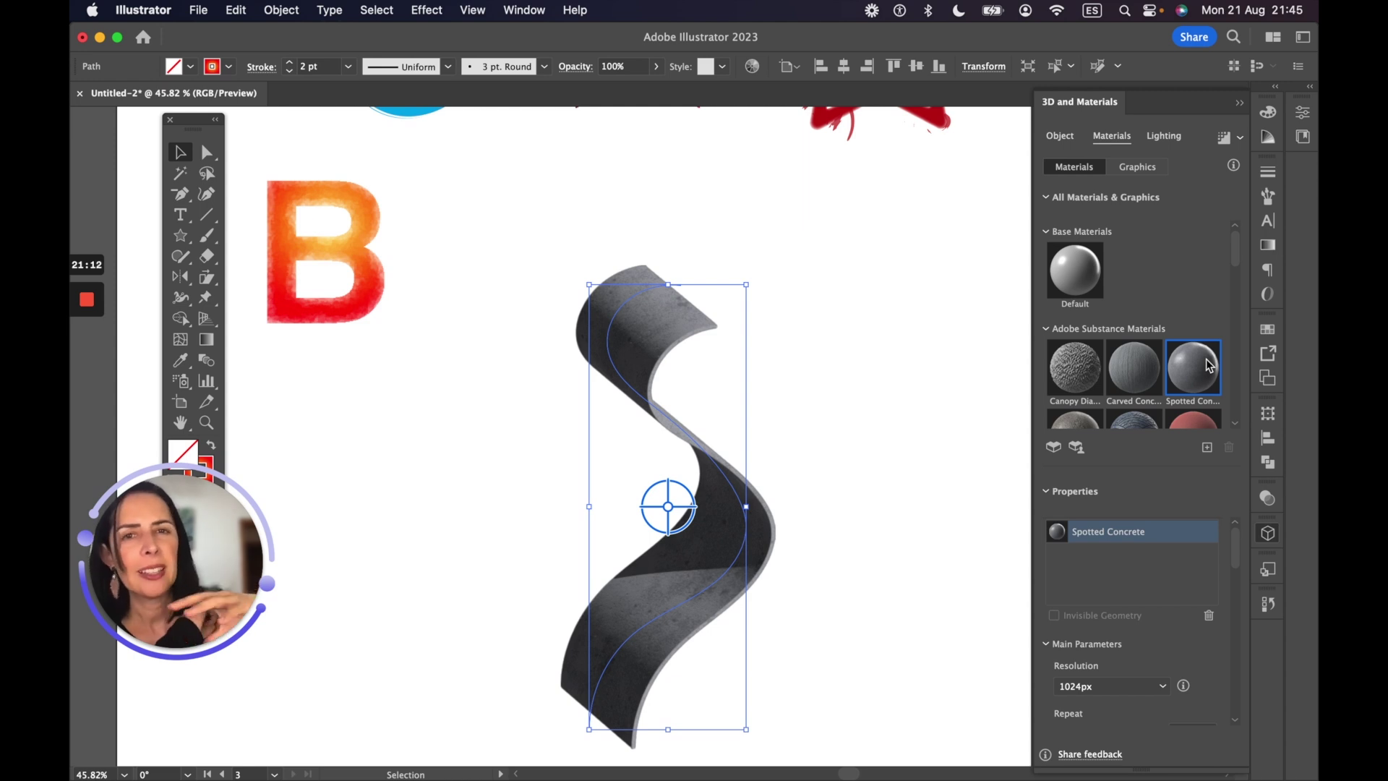
Try the Top Left, Right and Diffuse lighting presets on the extruded curve and return it to Standard
click(1161, 138)
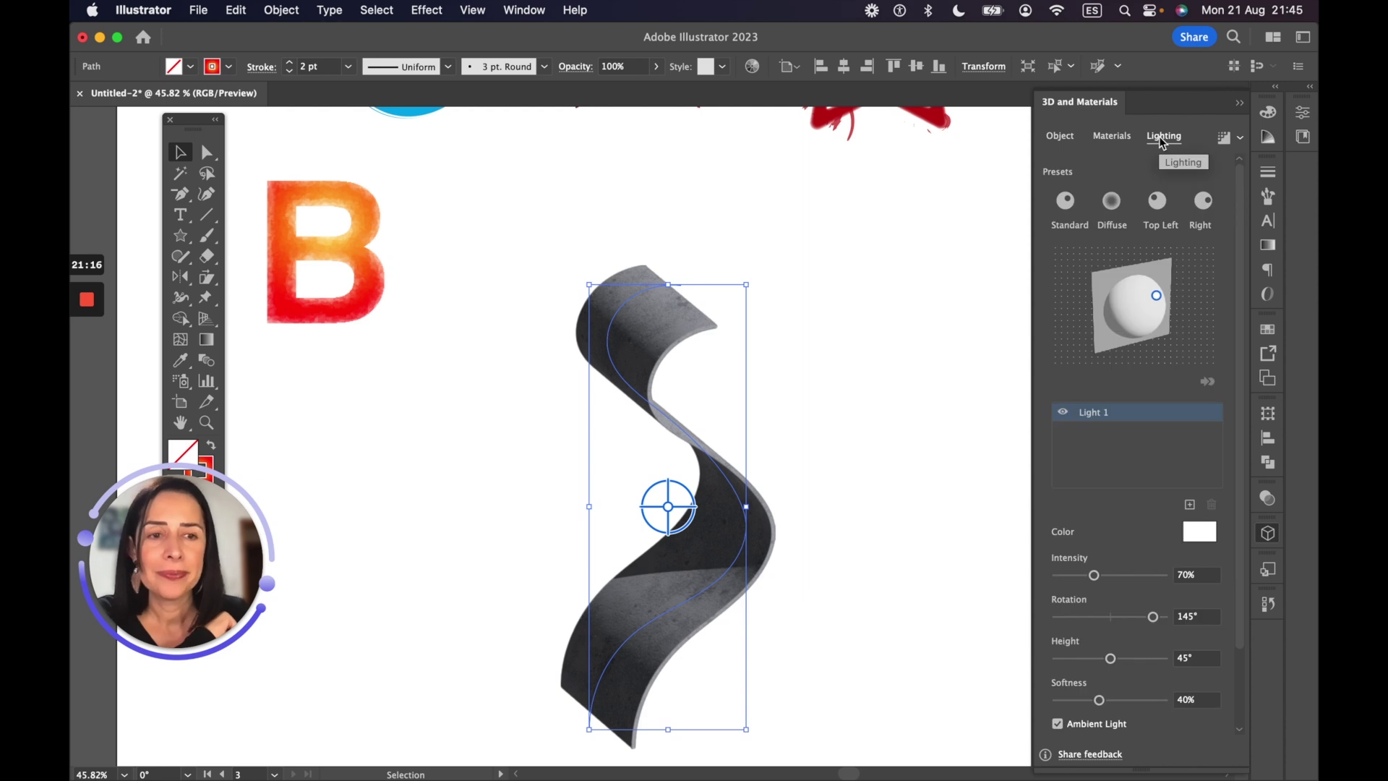
click(1156, 201)
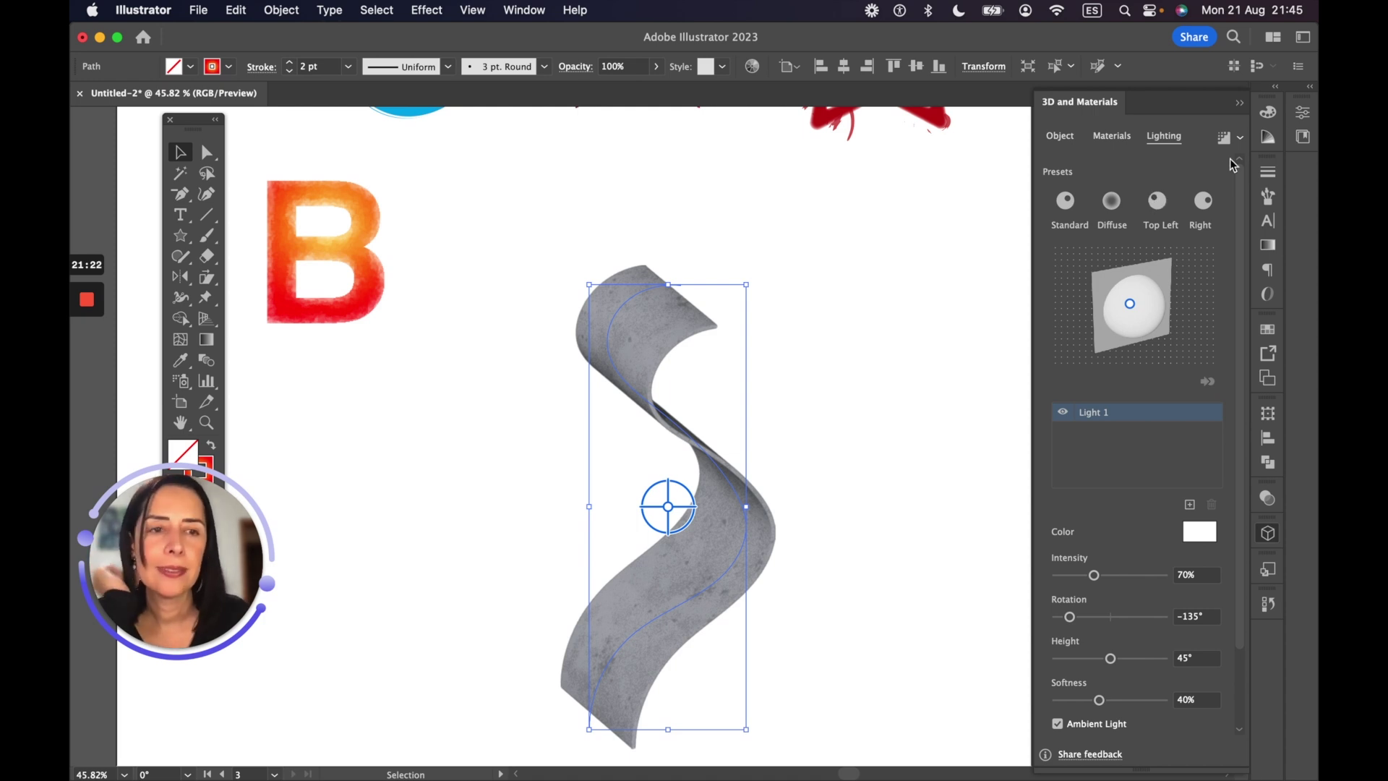
click(1202, 204)
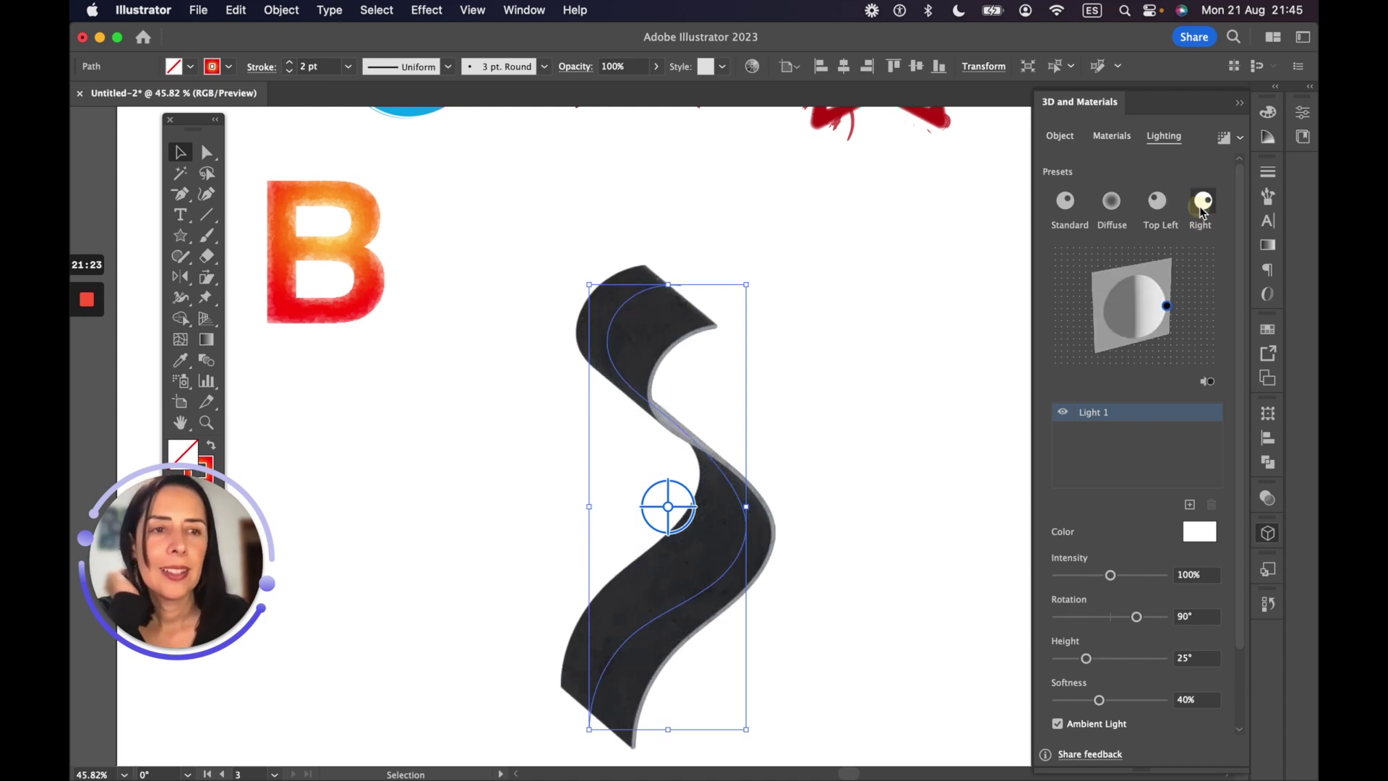
click(1155, 202)
click(1116, 210)
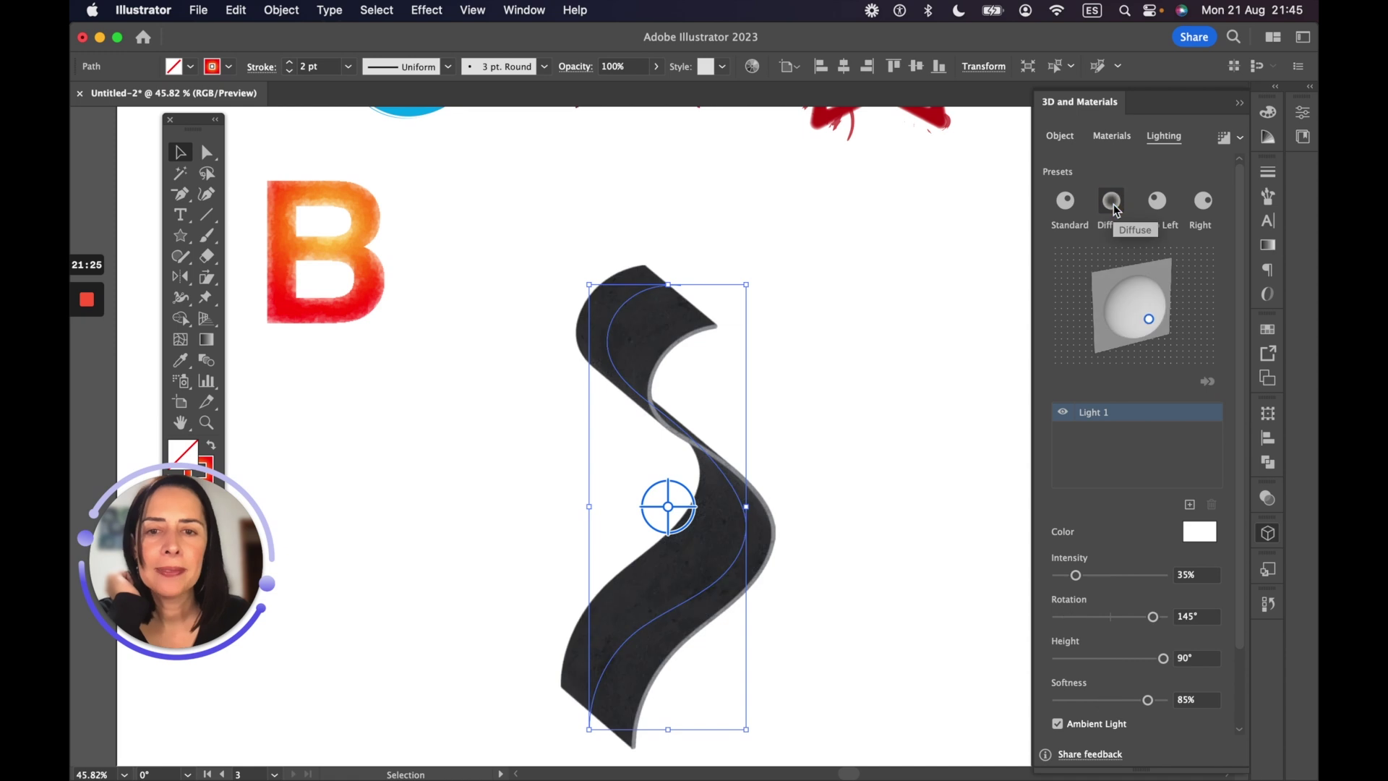
click(1068, 204)
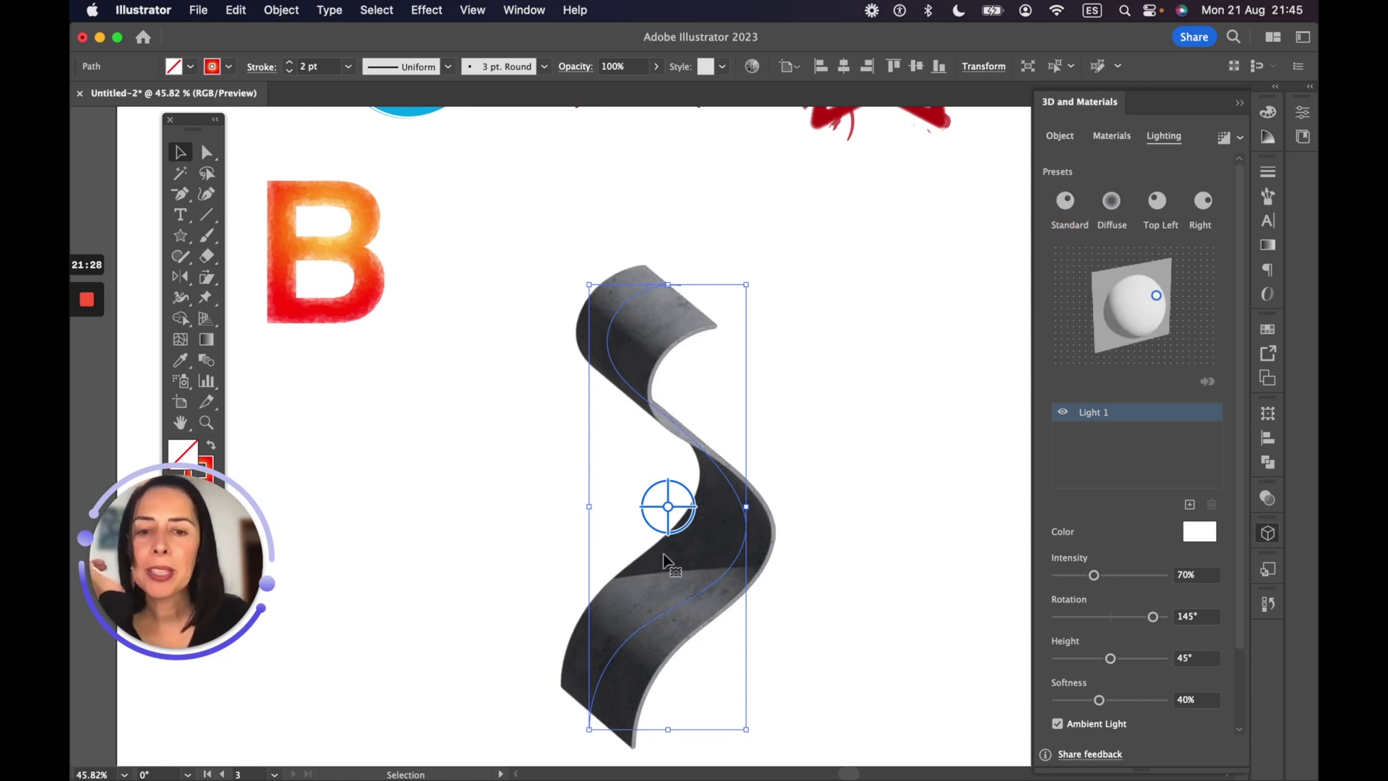
Rotate the extruded curve freely in 3D around its centre so it appears as a twisted ribbon
click(673, 512)
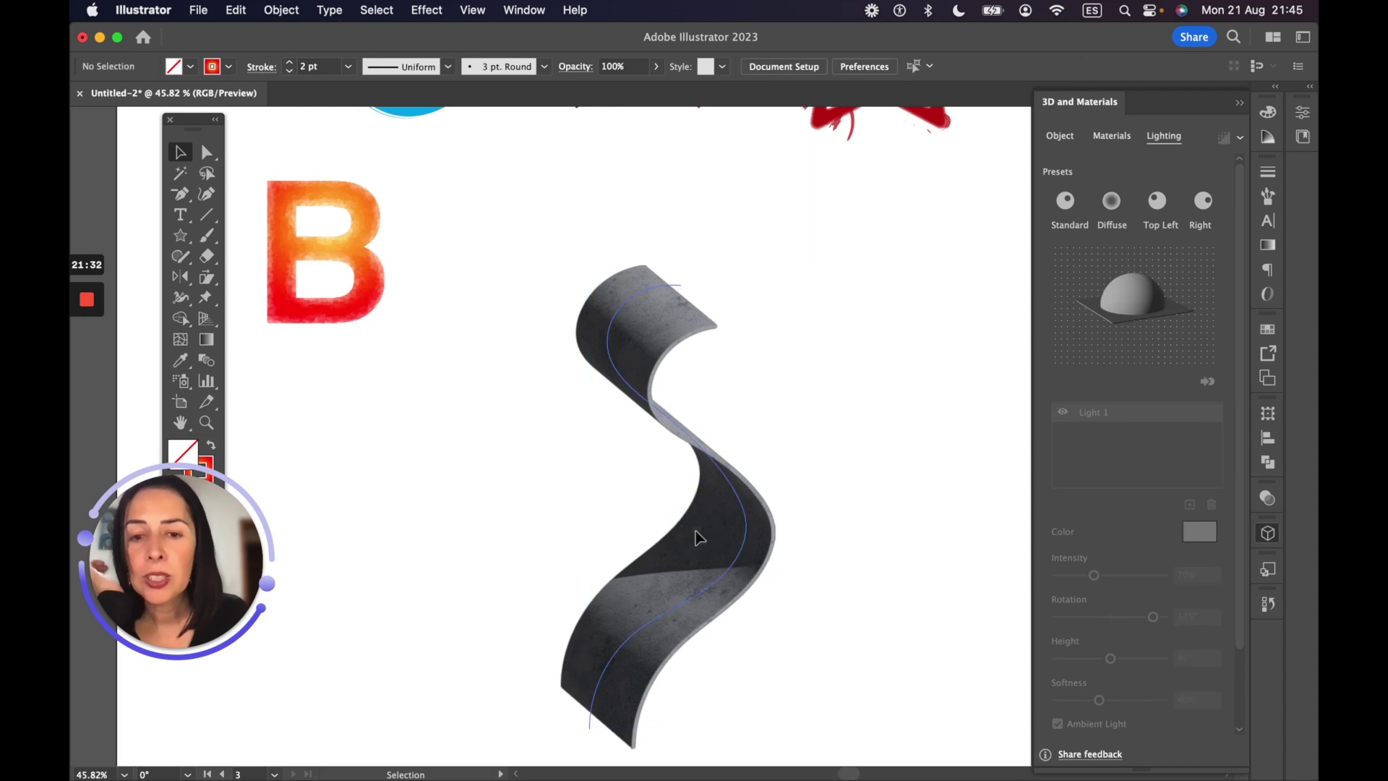
click(697, 538)
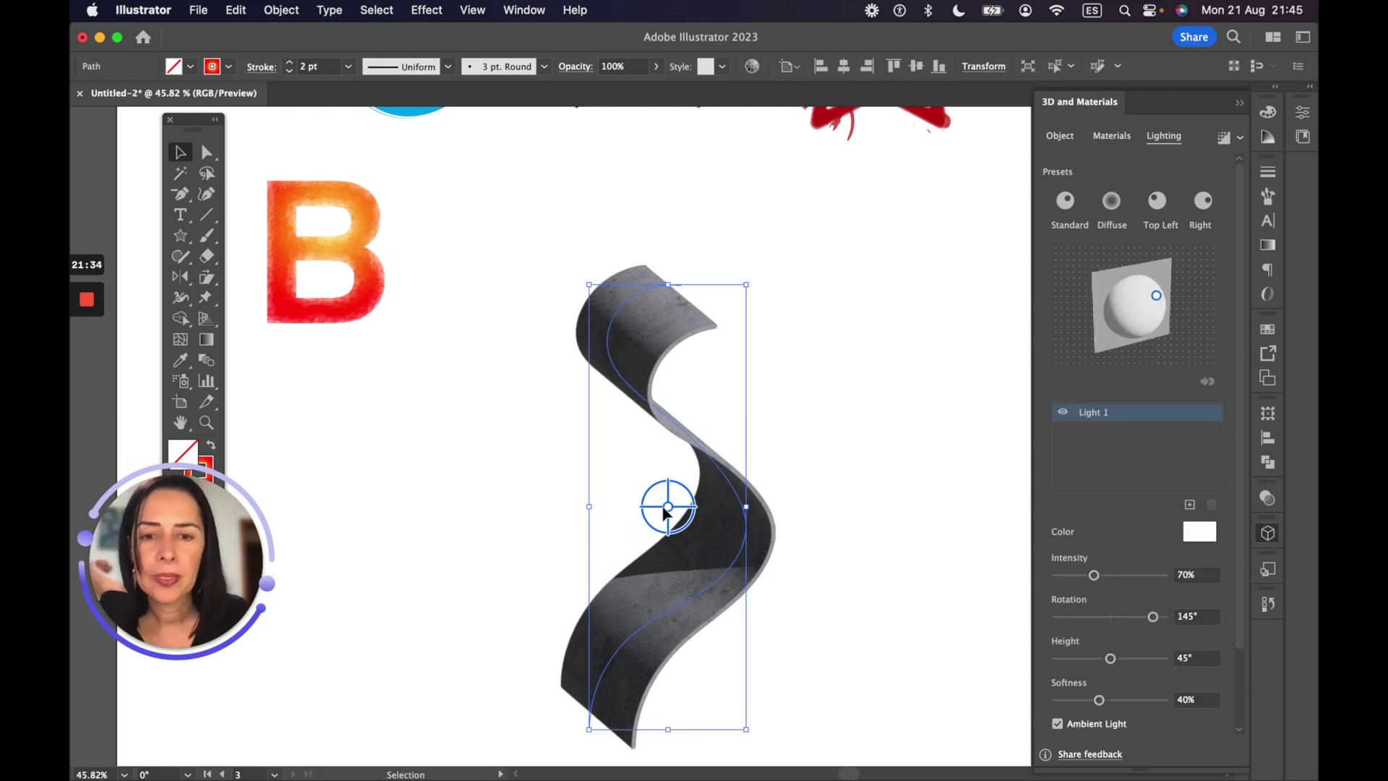
drag(668, 505, 828, 451)
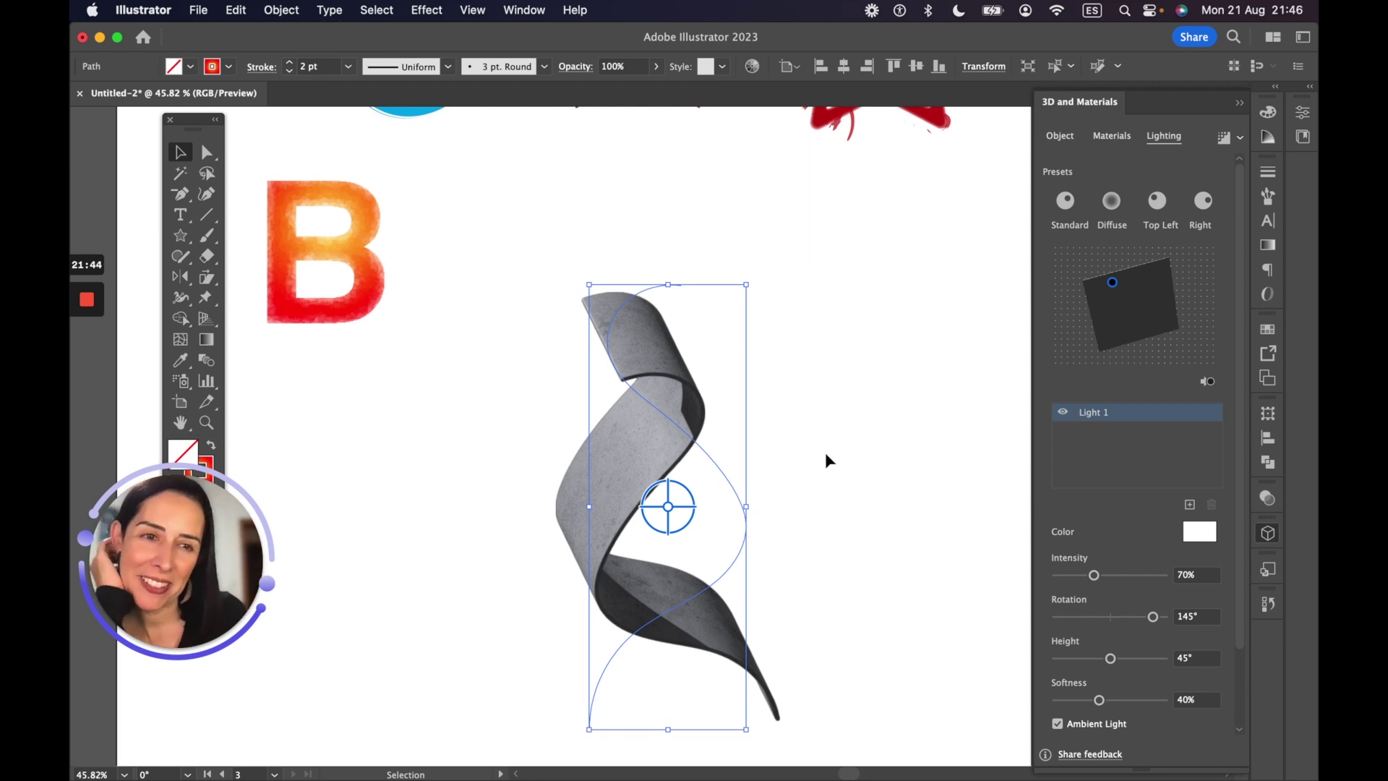
Change the curve's 3D type to Inflate, set its depth to 831 pt and move it slightly up
click(1072, 142)
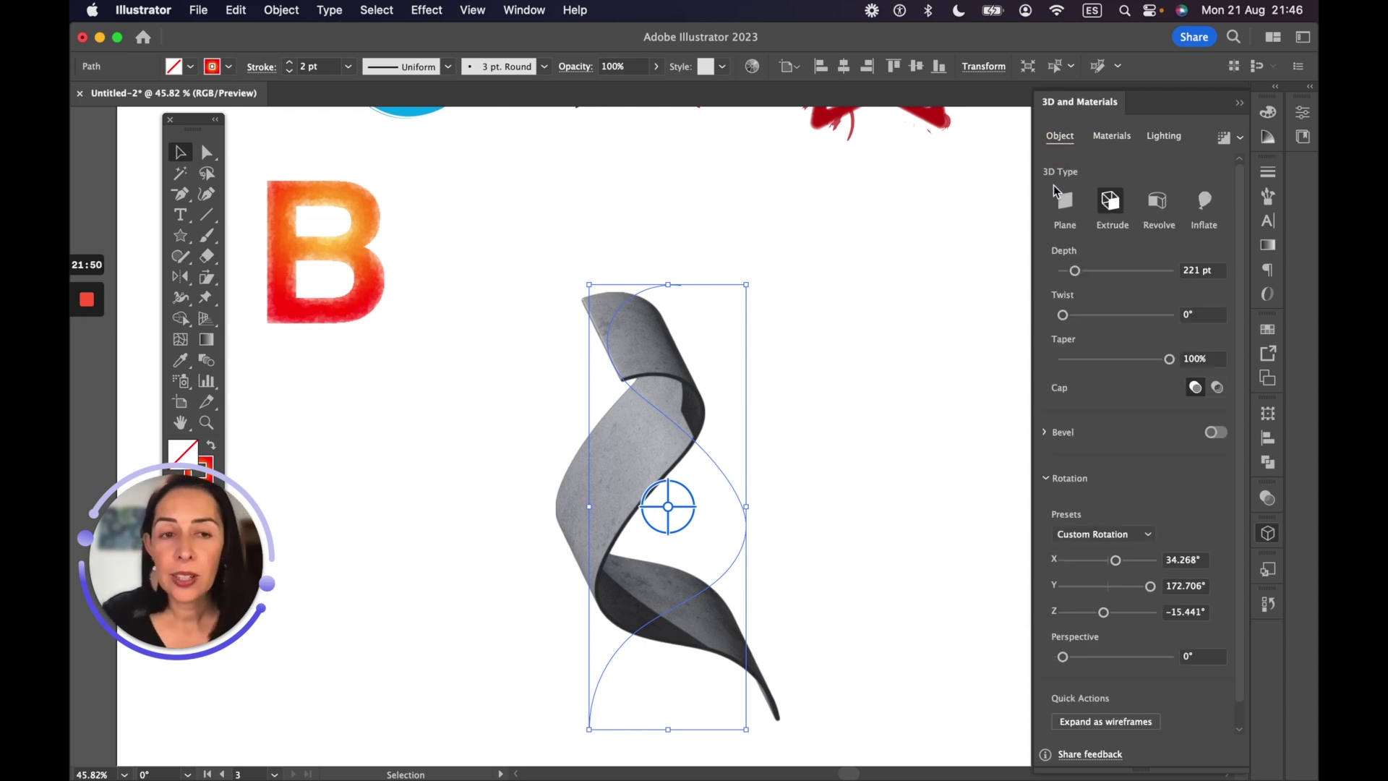
click(1205, 203)
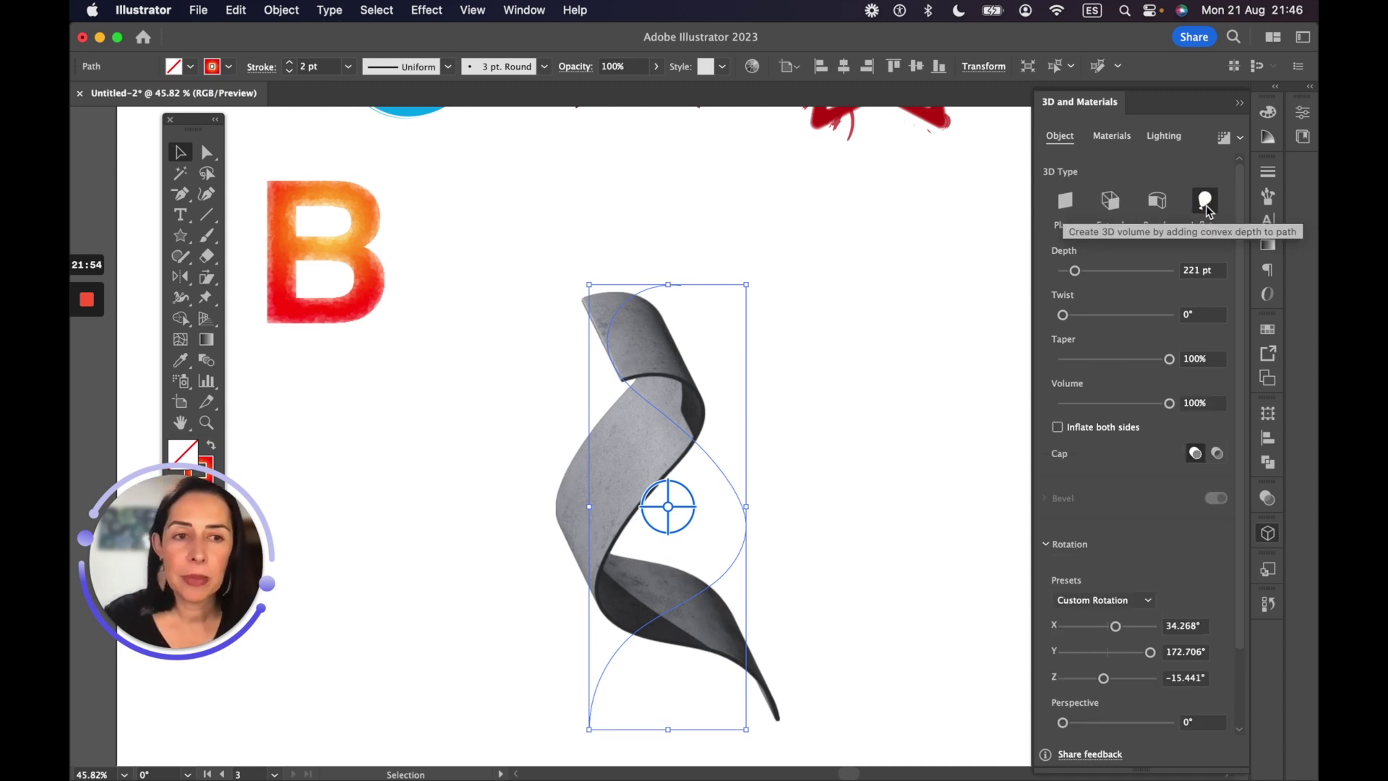
click(1205, 208)
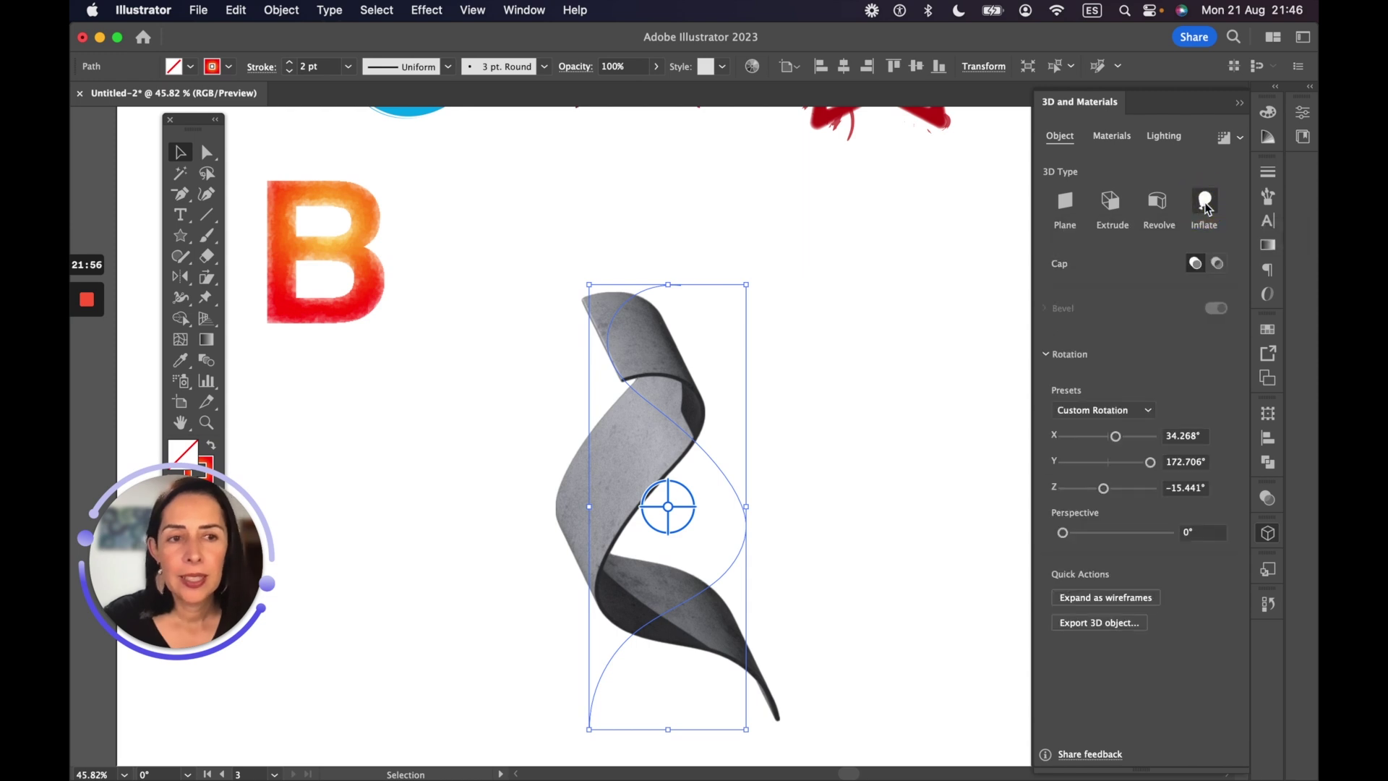
click(1205, 208)
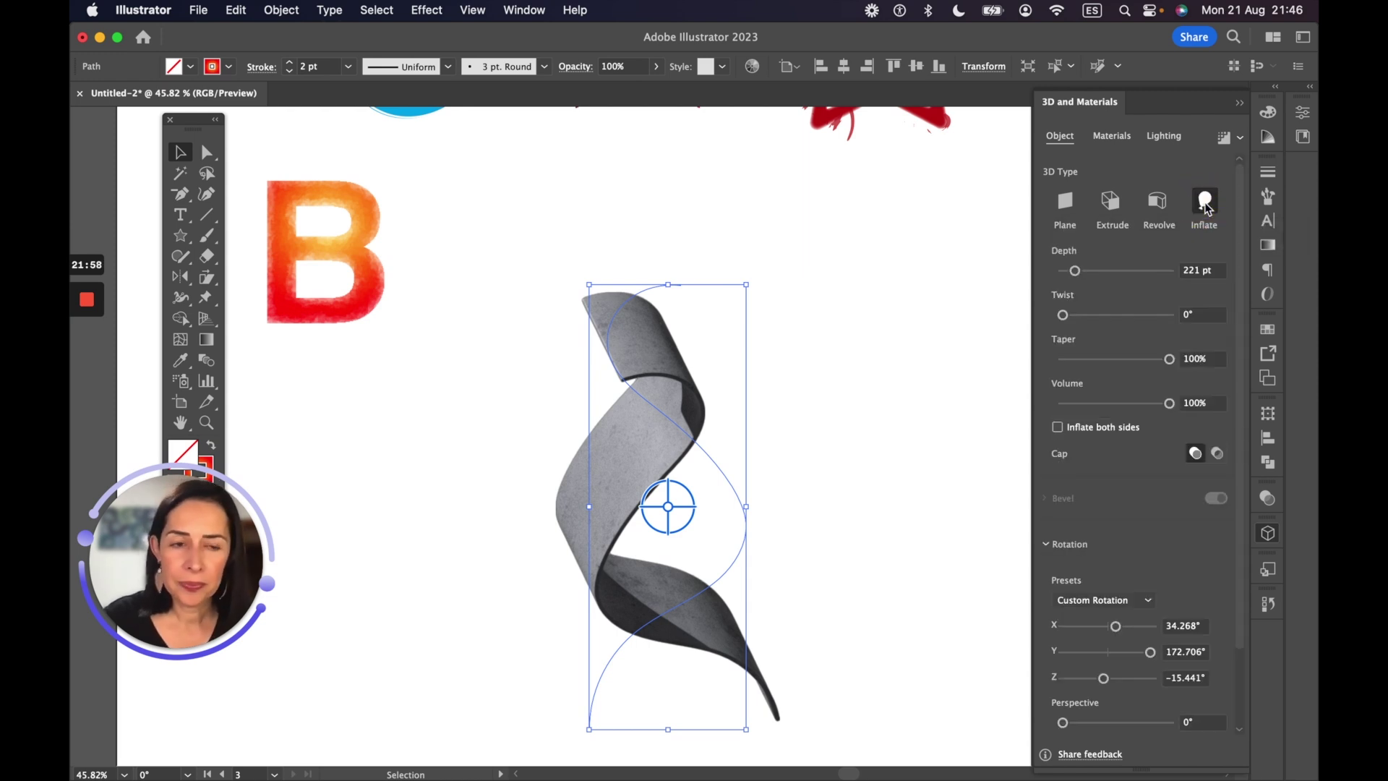
drag(1076, 272, 1107, 270)
click(662, 504)
drag(662, 505, 635, 486)
Give the inflated curve the Default base material and set its rotation preset to Isometric Bottom
click(1114, 137)
click(1074, 268)
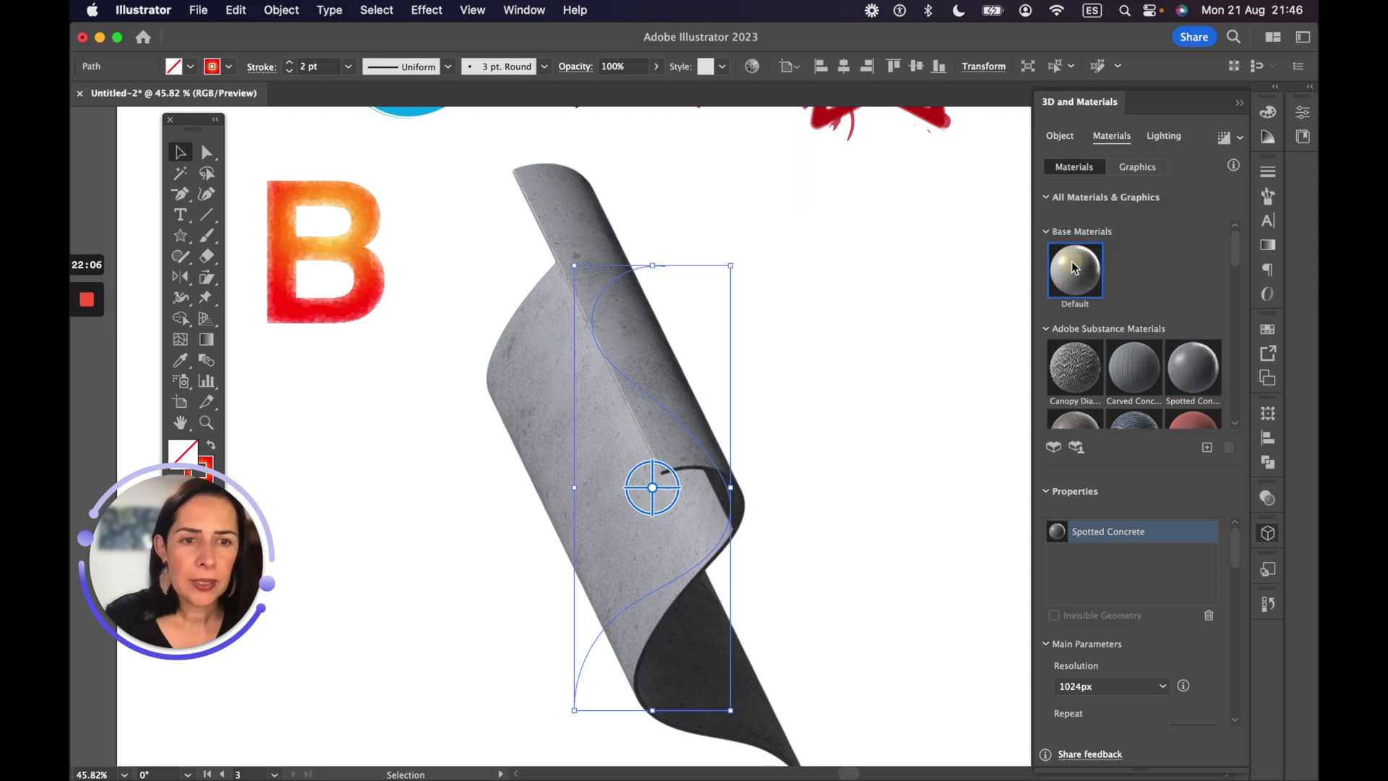
click(1060, 137)
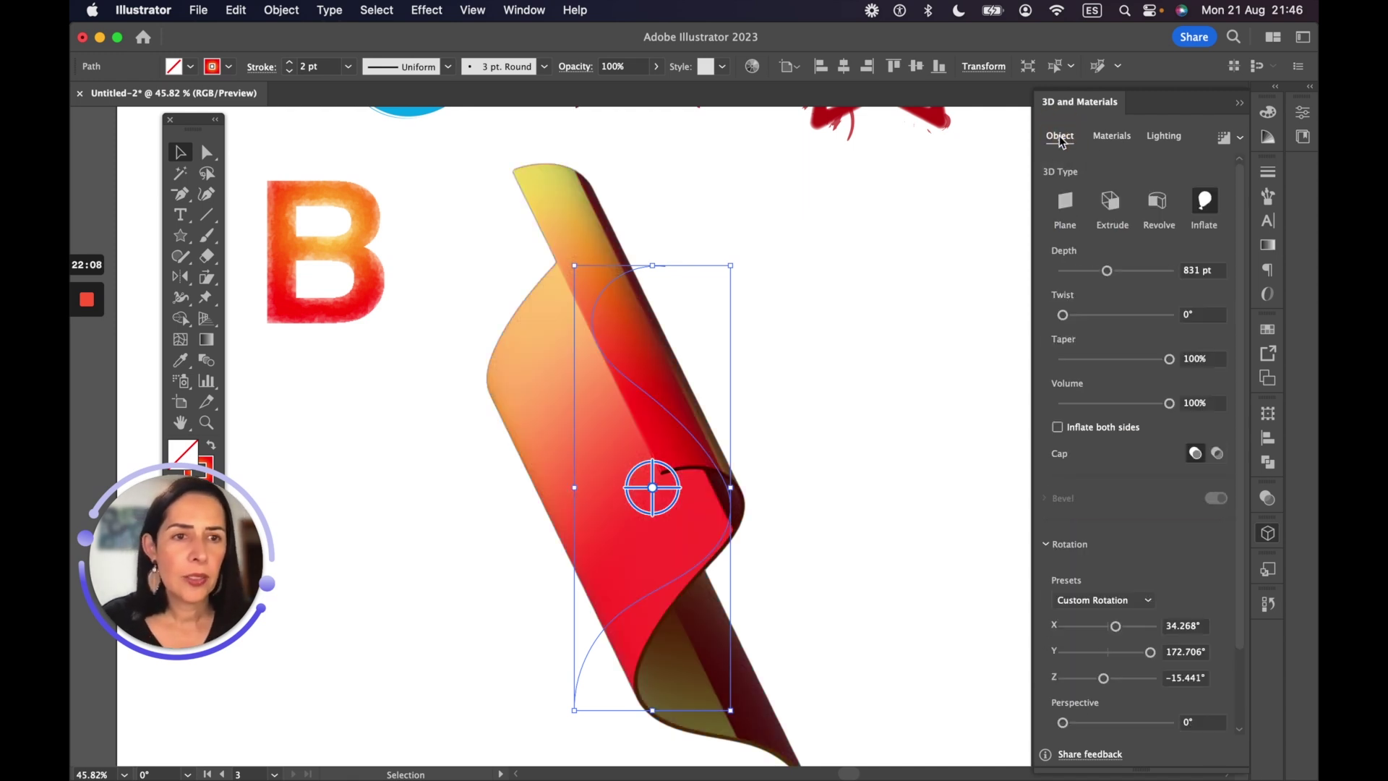
drag(1066, 318, 1050, 316)
scroll(1150, 608, down, 5)
scroll(1151, 609, down, 3)
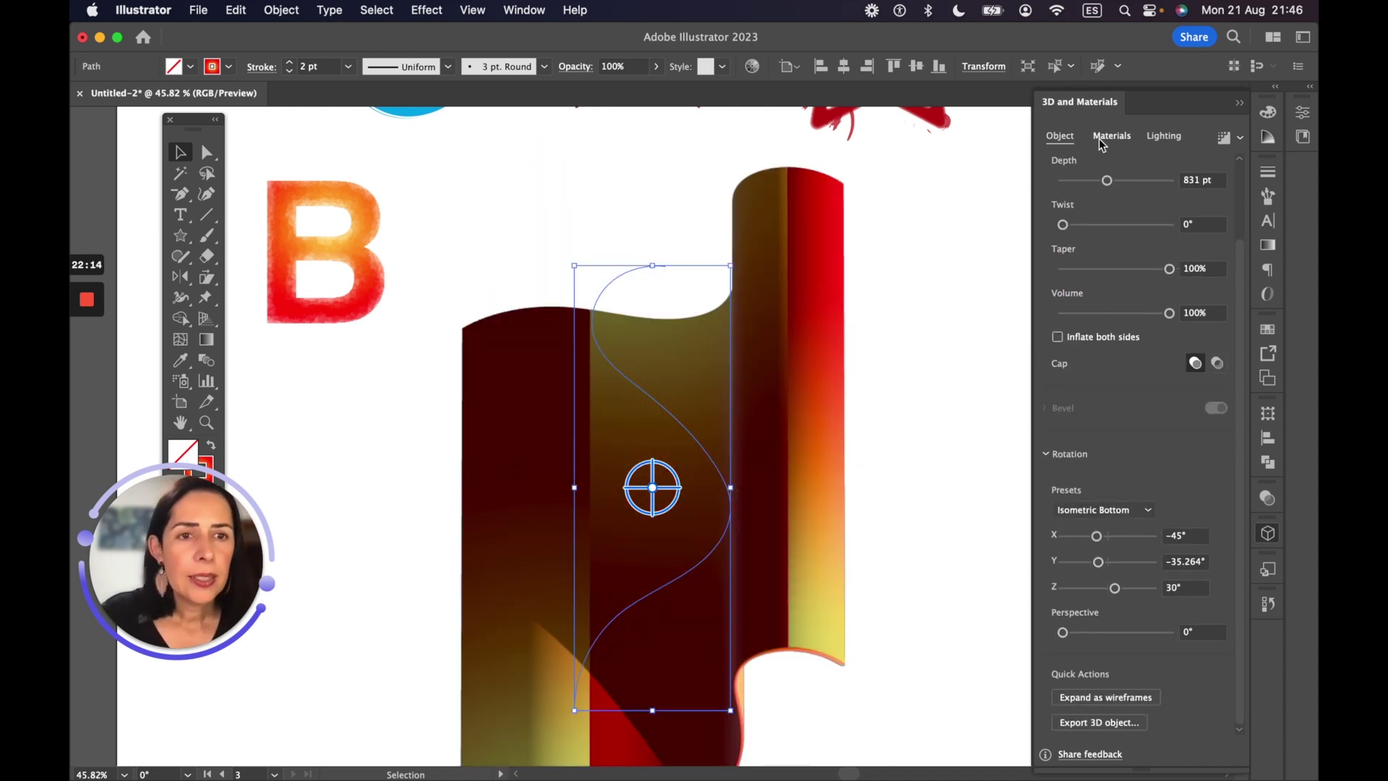
Shape the inflated curve with 1% taper, 551 pt depth and 32% volume, inflated on both sides
drag(1169, 269, 1129, 273)
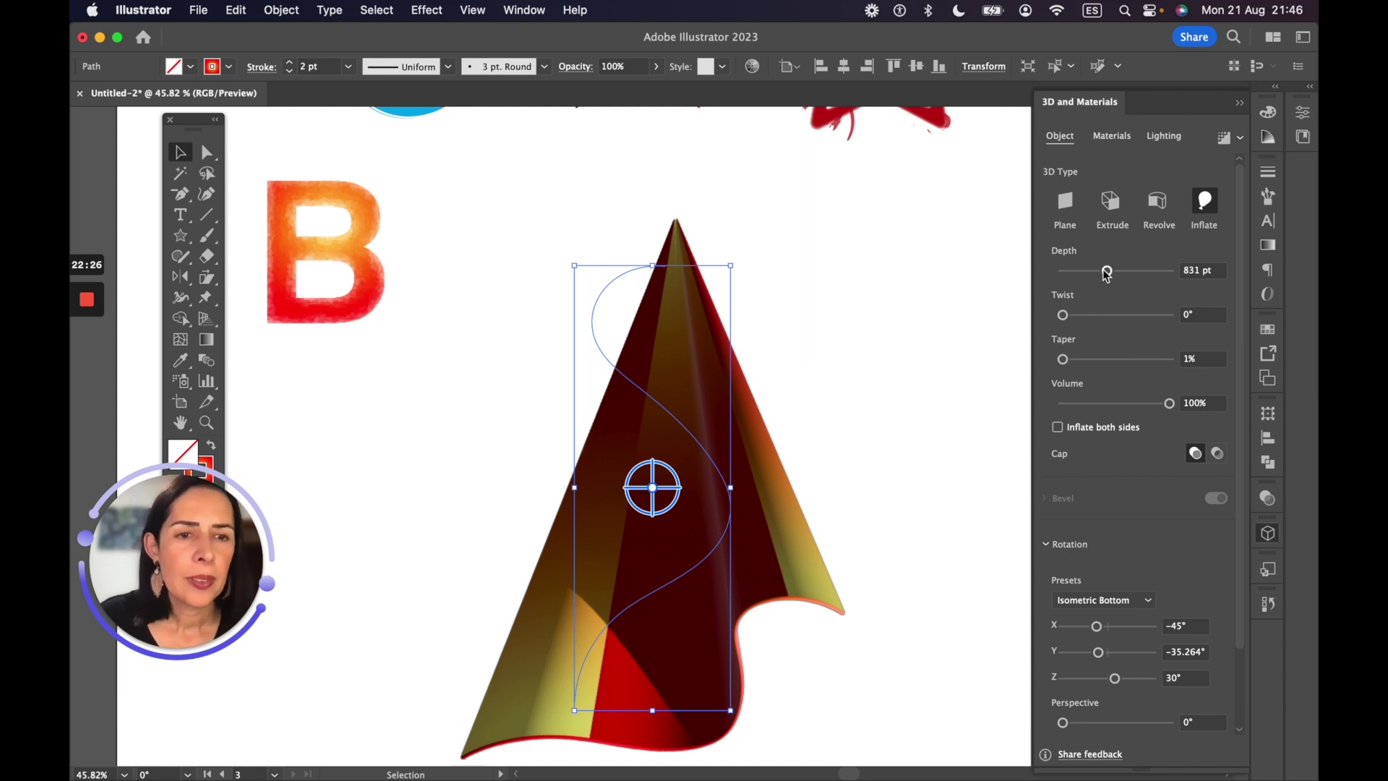
drag(1095, 274, 1088, 271)
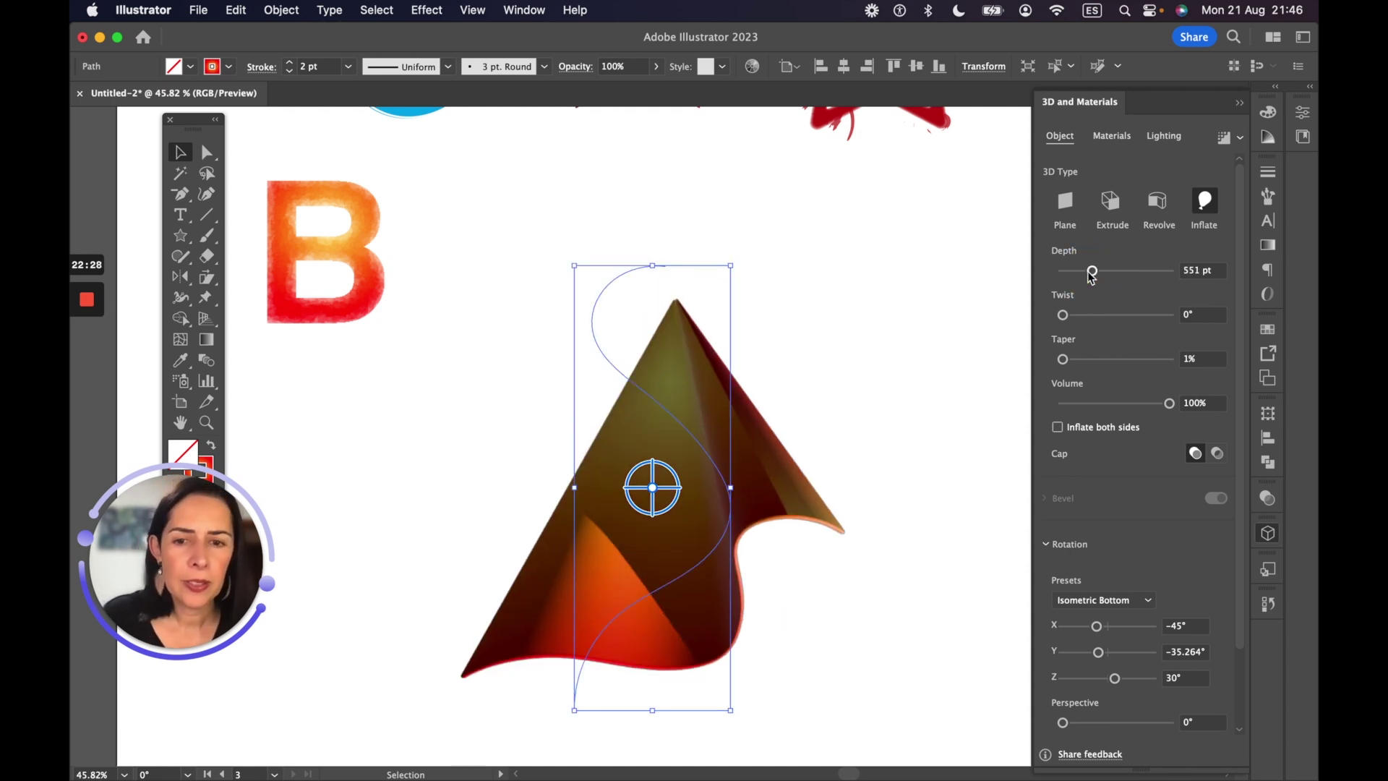
click(1058, 427)
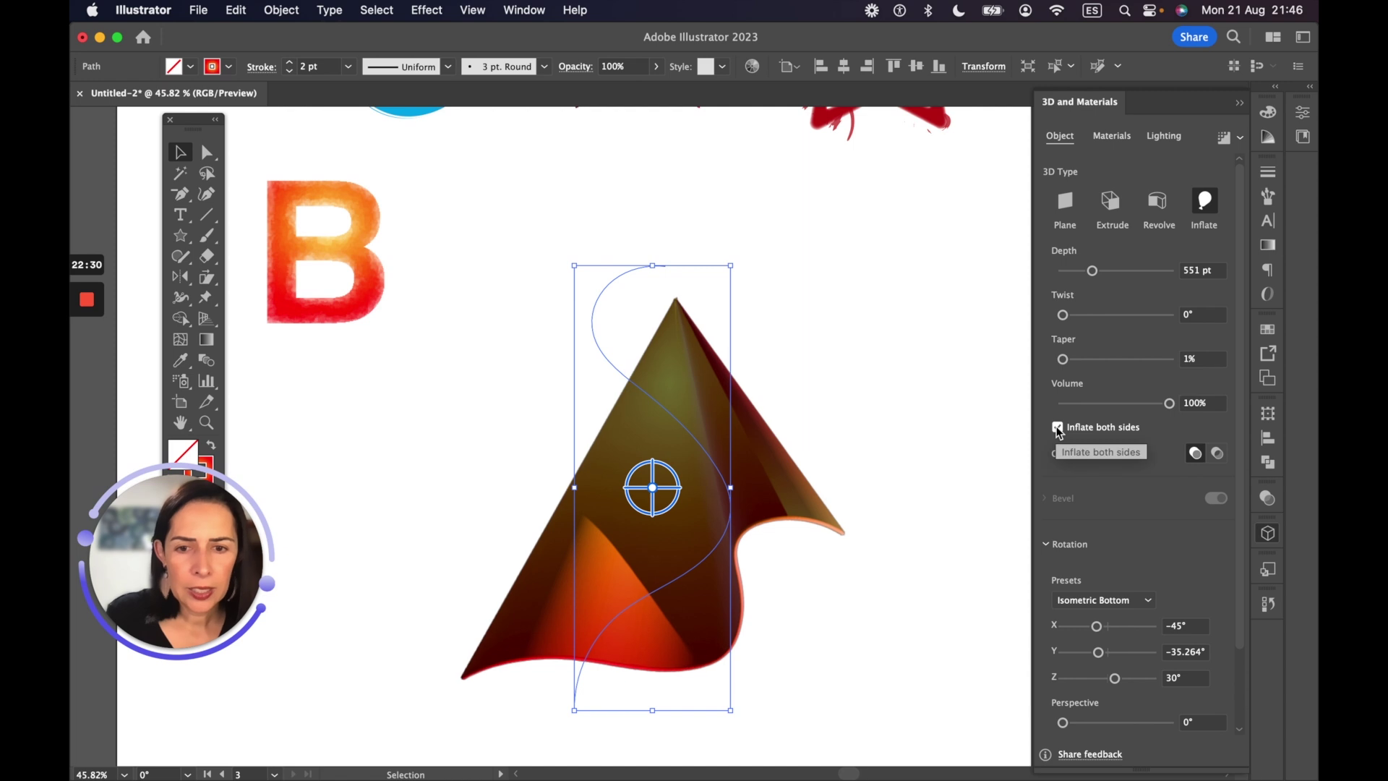
drag(1169, 403, 1099, 409)
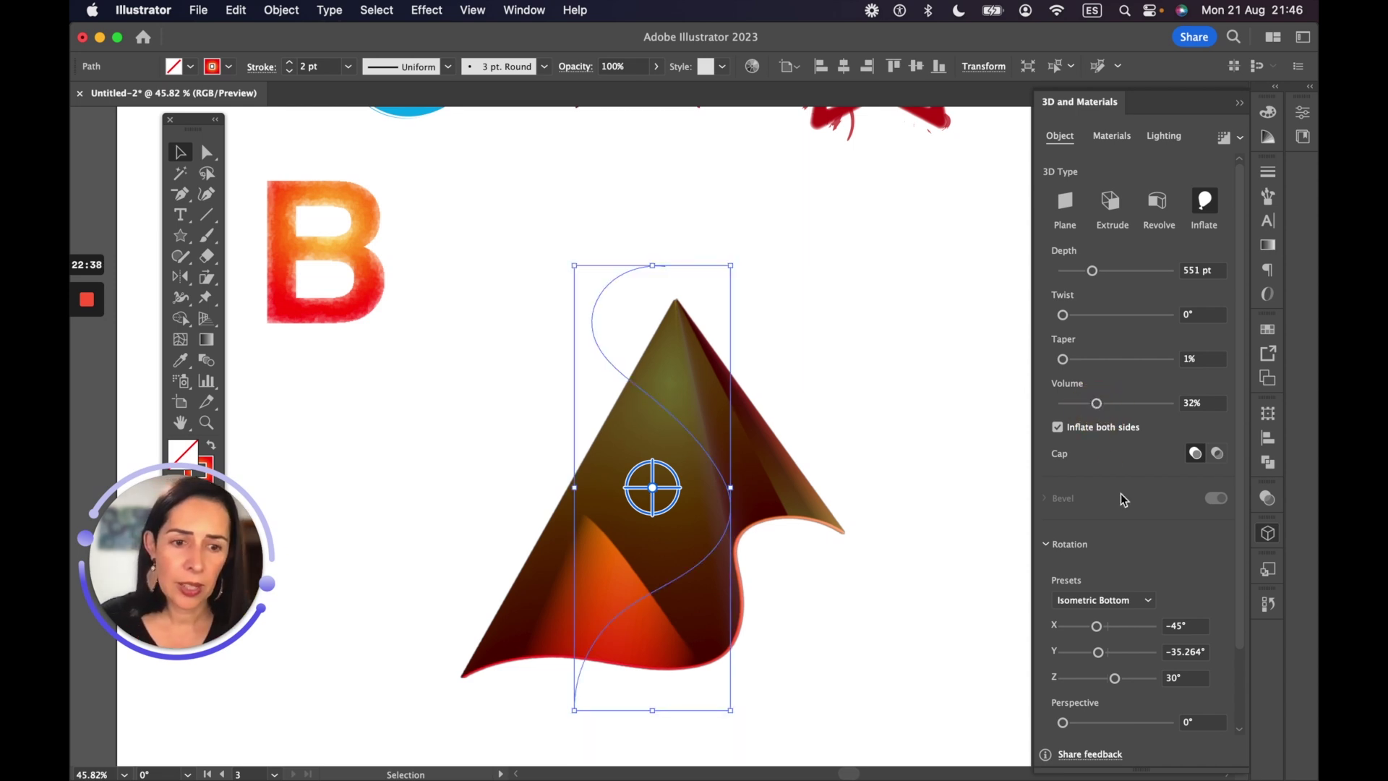
Set the inflated curve's rotation preset to Off-Axis Front, its taper to 83% and its depth to 609 pt
scroll(1121, 491, down, 3)
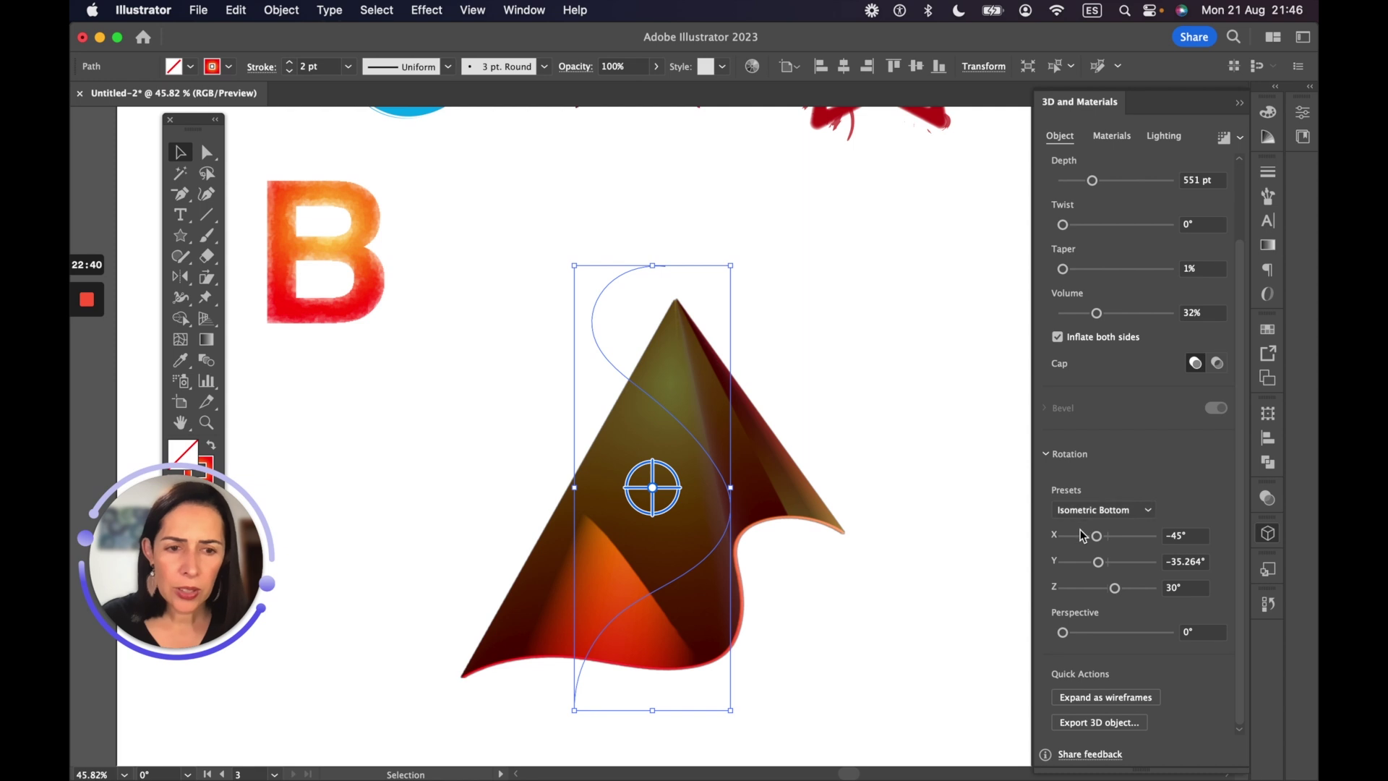
click(1126, 510)
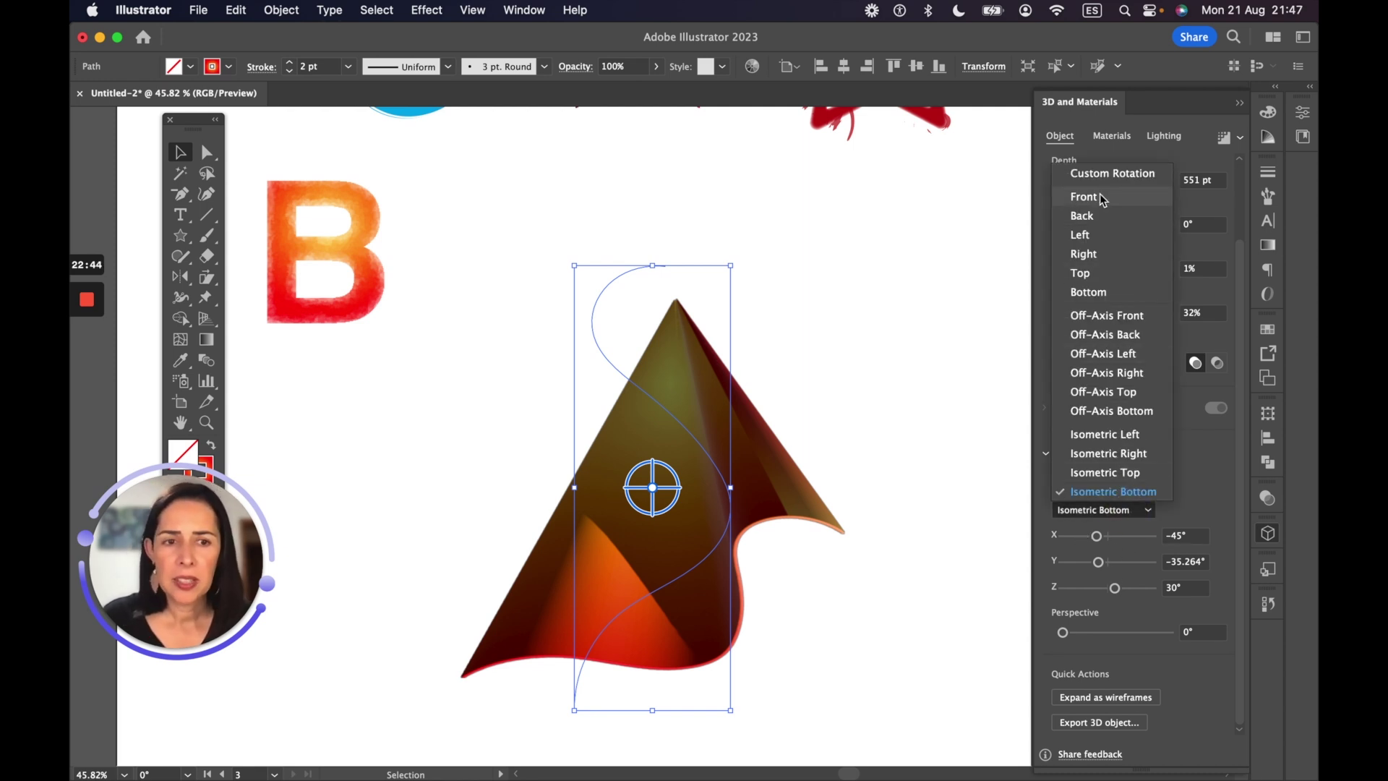
click(1098, 316)
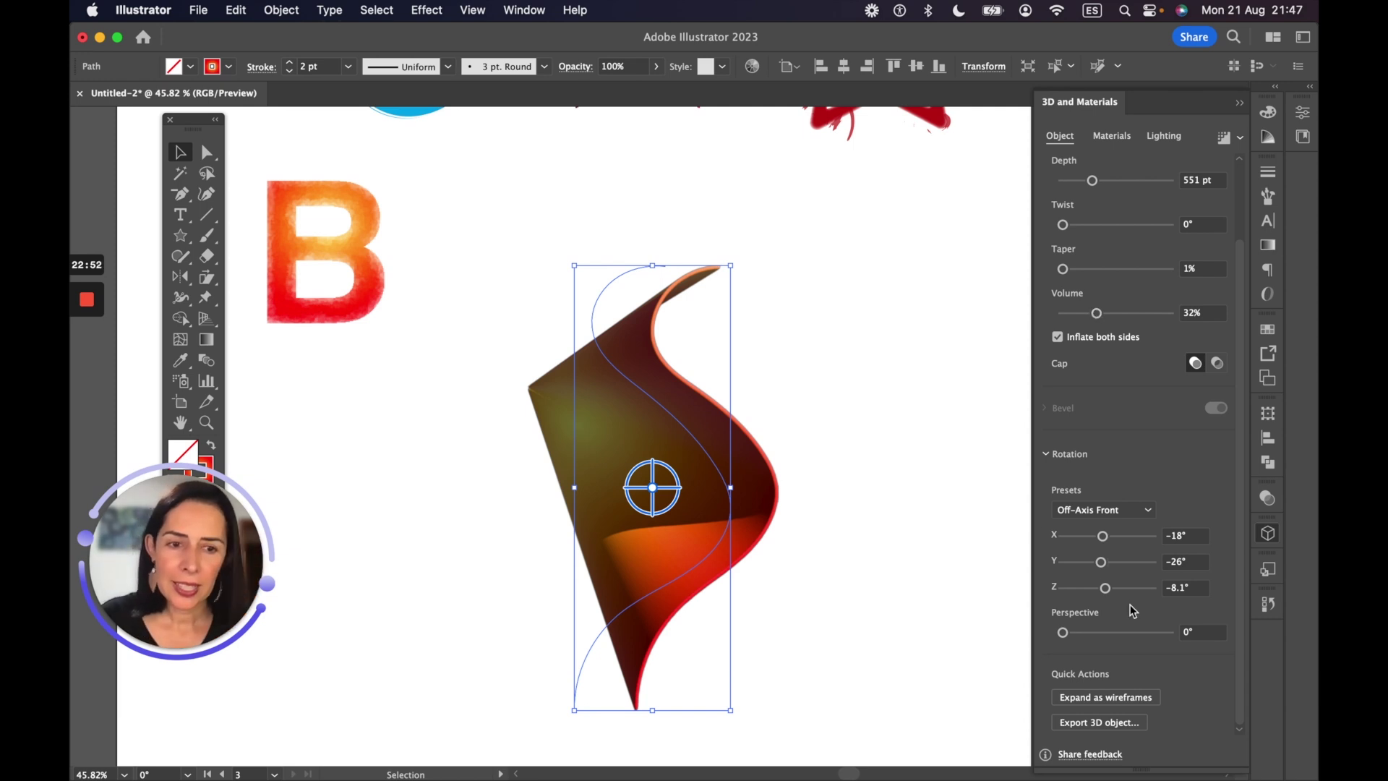
drag(1060, 269, 1154, 269)
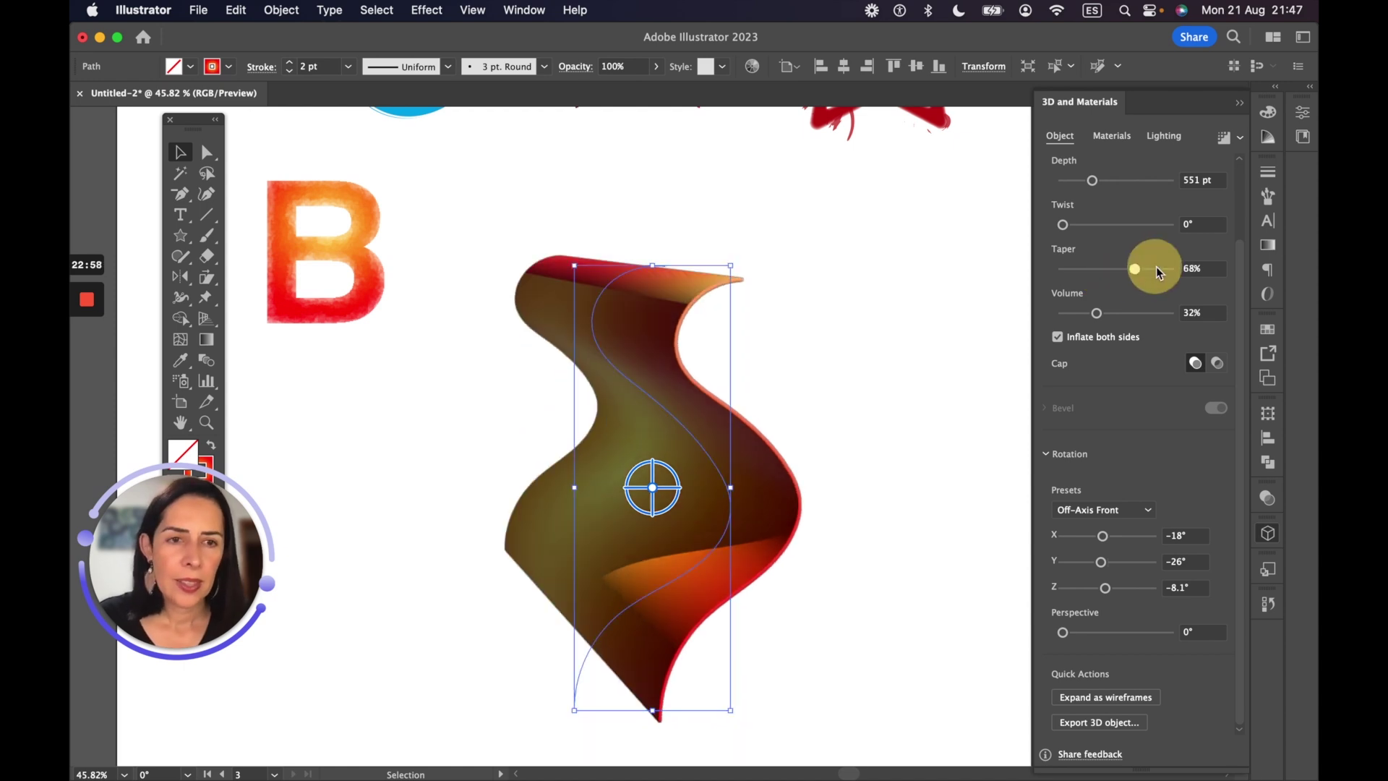
mouse_move(1093, 180)
mouse_down()
mouse_move(1118, 179)
mouse_move(1095, 183)
mouse_up()
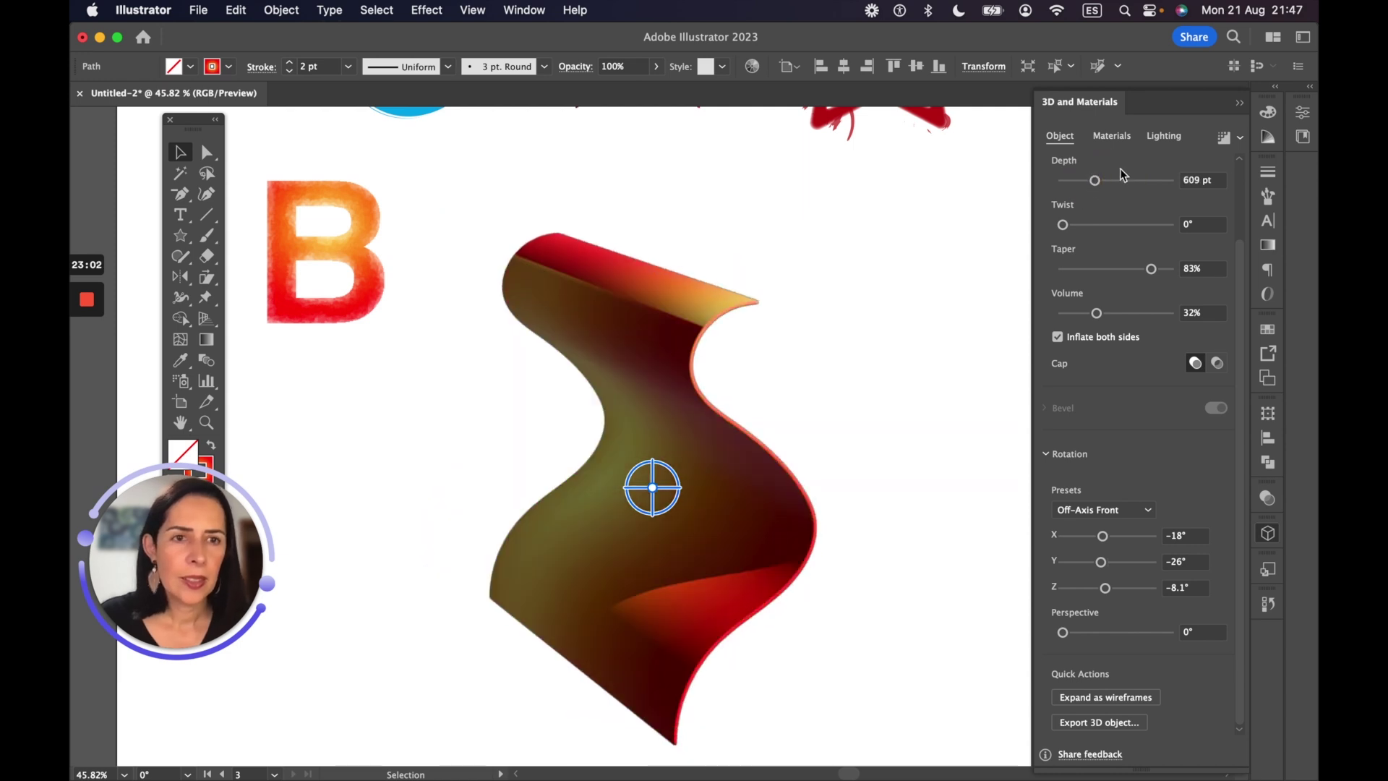
Set the light on the inflated curve to 185% intensity, 83% softness and 180° rotation
click(1178, 135)
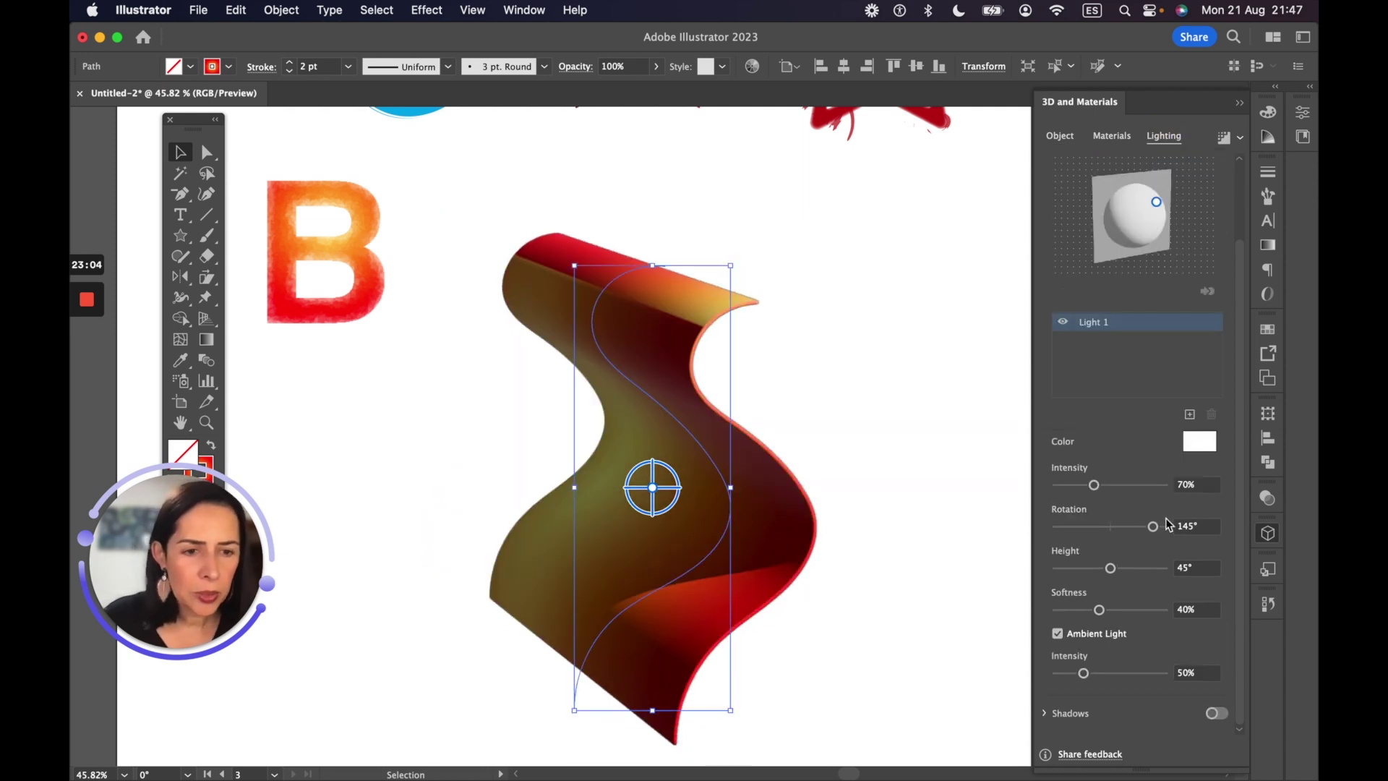
drag(1094, 484, 1155, 484)
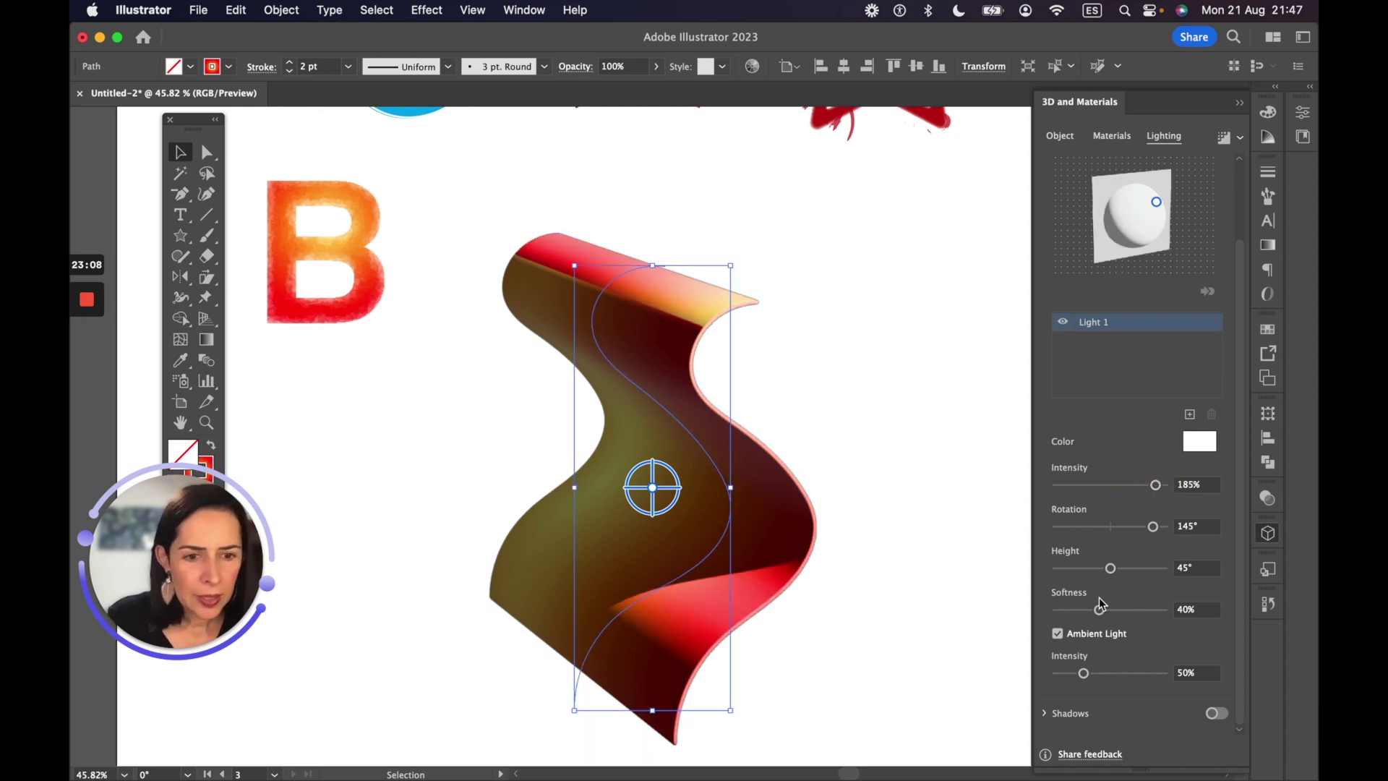
drag(1099, 610, 1145, 610)
mouse_move(1153, 525)
mouse_down()
mouse_move(1131, 526)
mouse_move(1165, 527)
mouse_up()
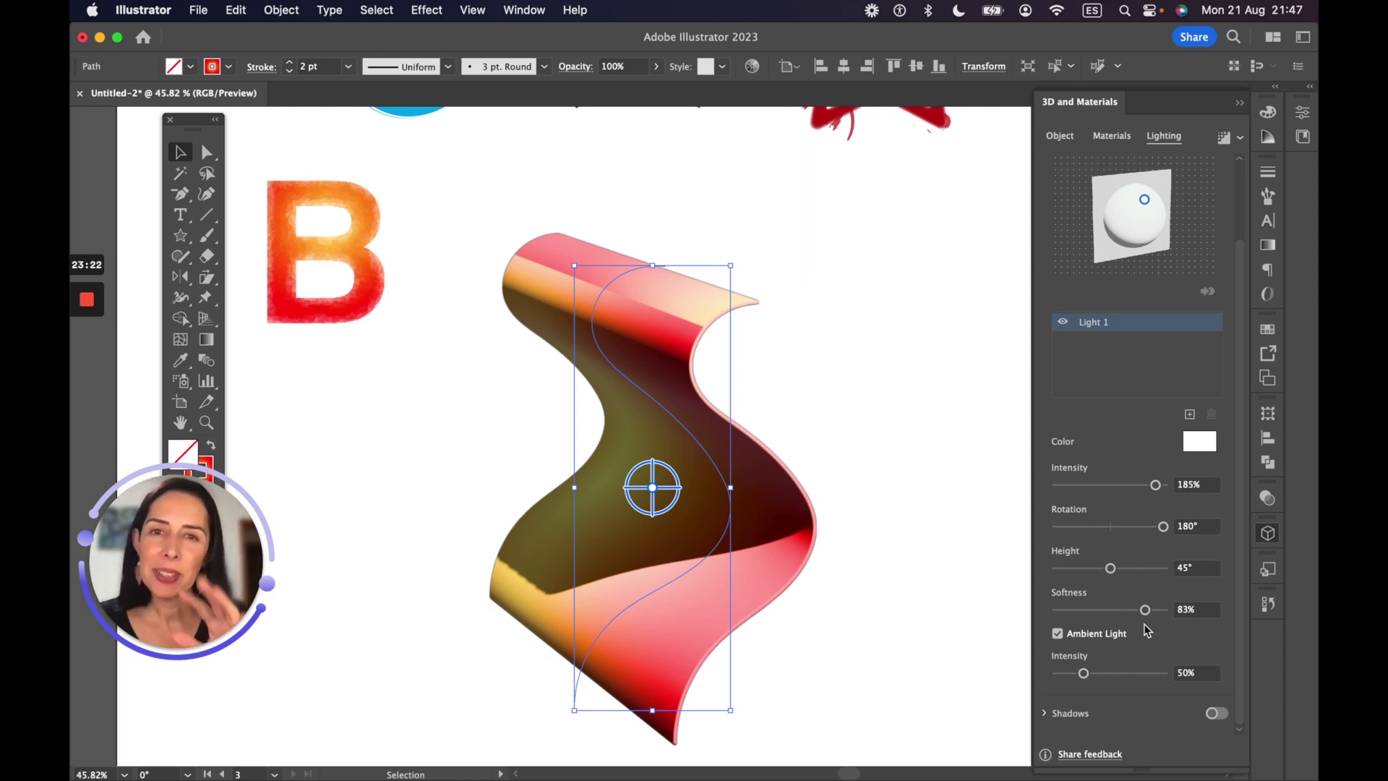
Preview and open creative-cloud-new-logos-seeklogo.com.ai from the logos_Adobe folder within Documents
key(a)
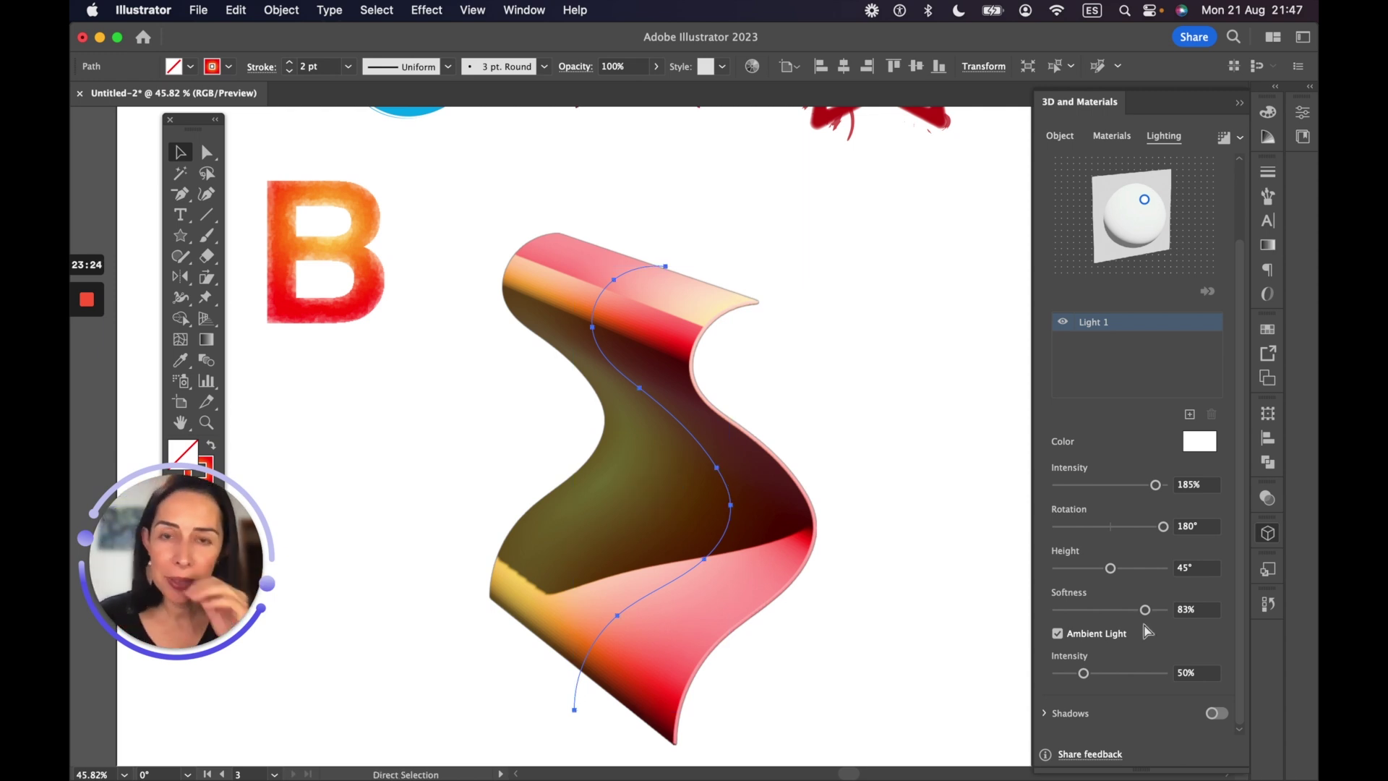
key(super+o)
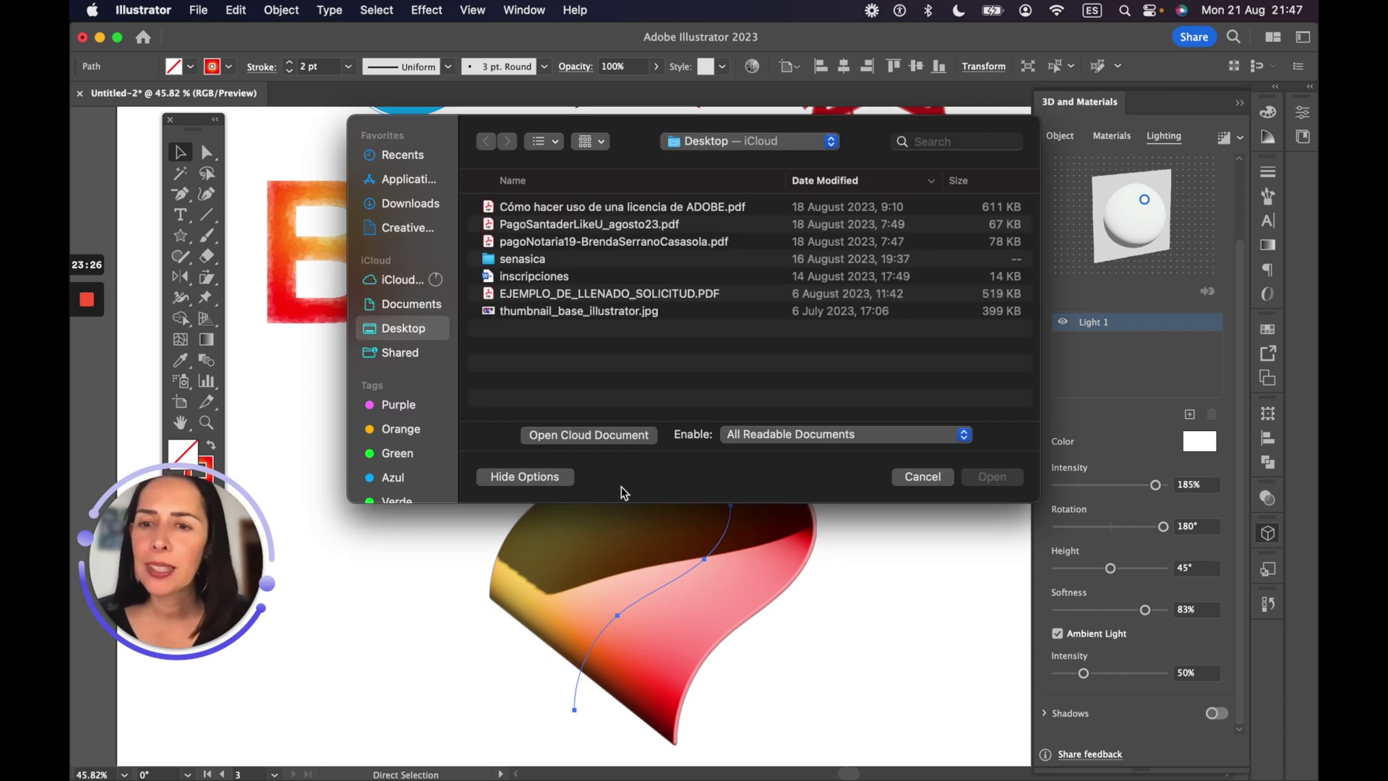
click(407, 296)
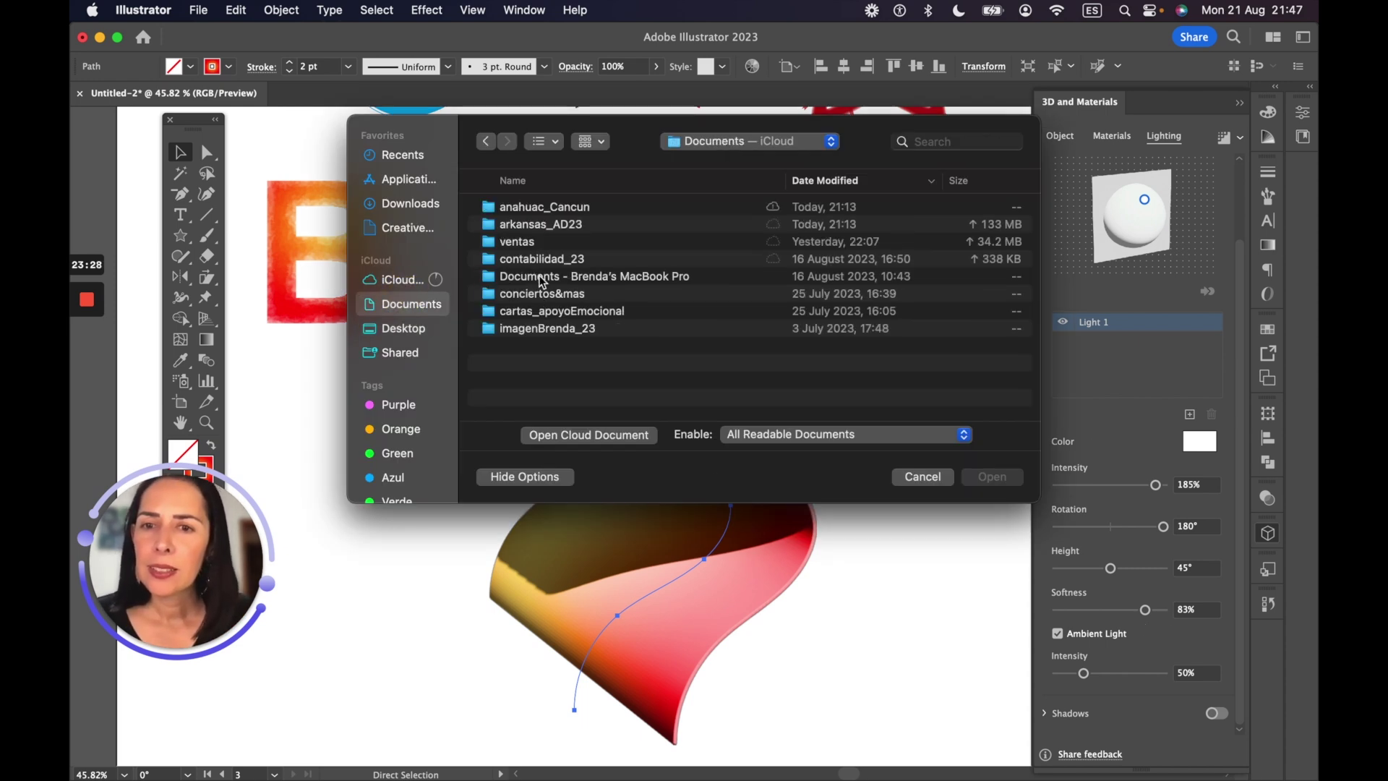
double_click(545, 331)
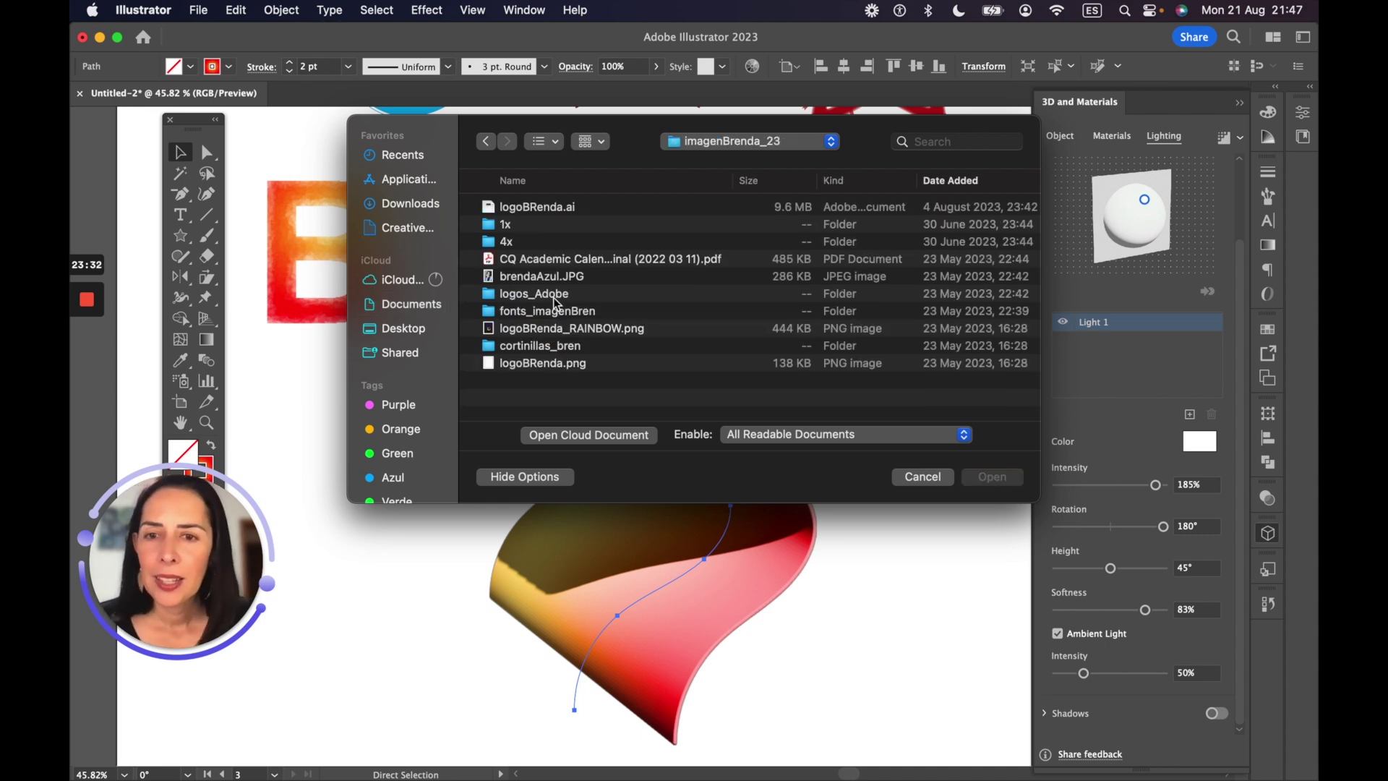
click(553, 297)
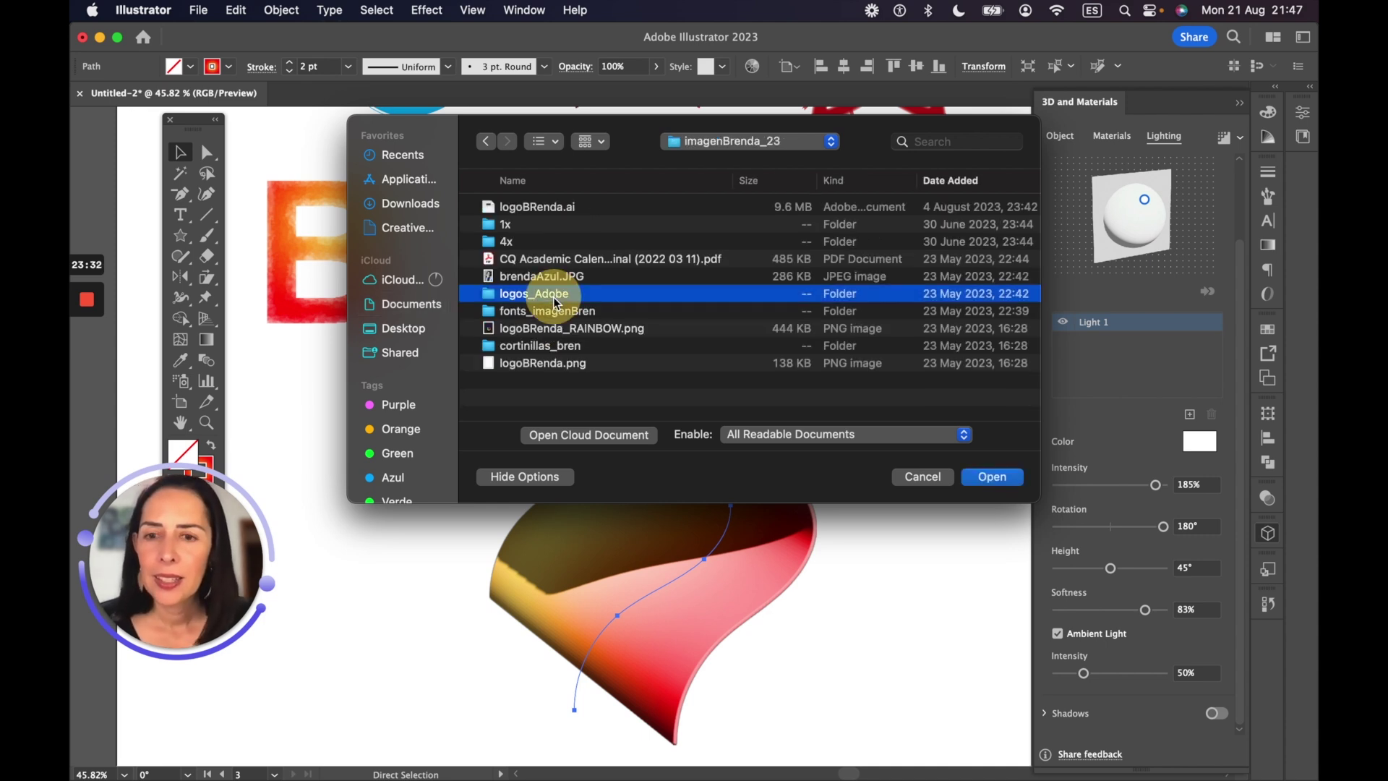
double_click(505, 300)
click(543, 207)
key(space)
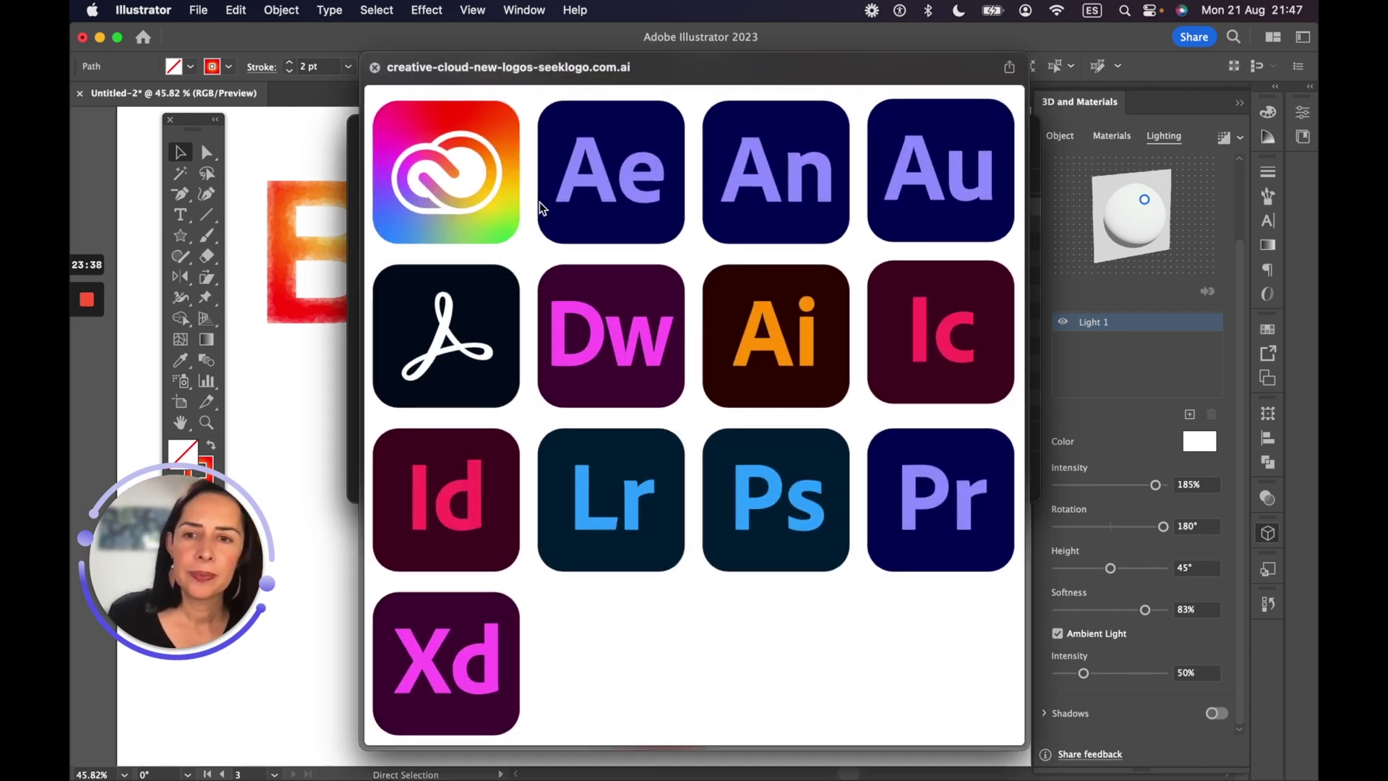
key(space)
click(1013, 480)
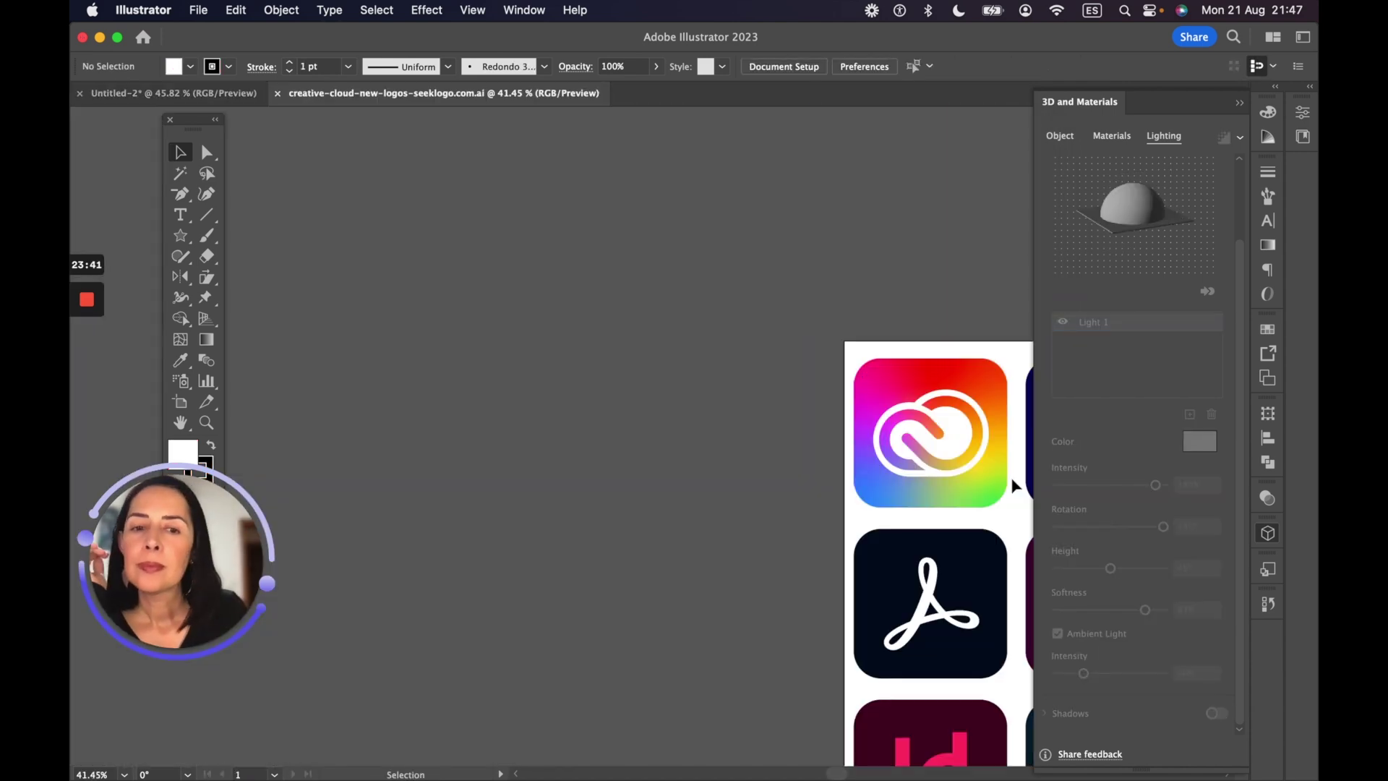
Look over the sheet of Adobe app logos and close that document
drag(979, 535, 498, 279)
mouse_move(829, 566)
mouse_down()
mouse_move(434, 388)
mouse_move(820, 573)
mouse_up()
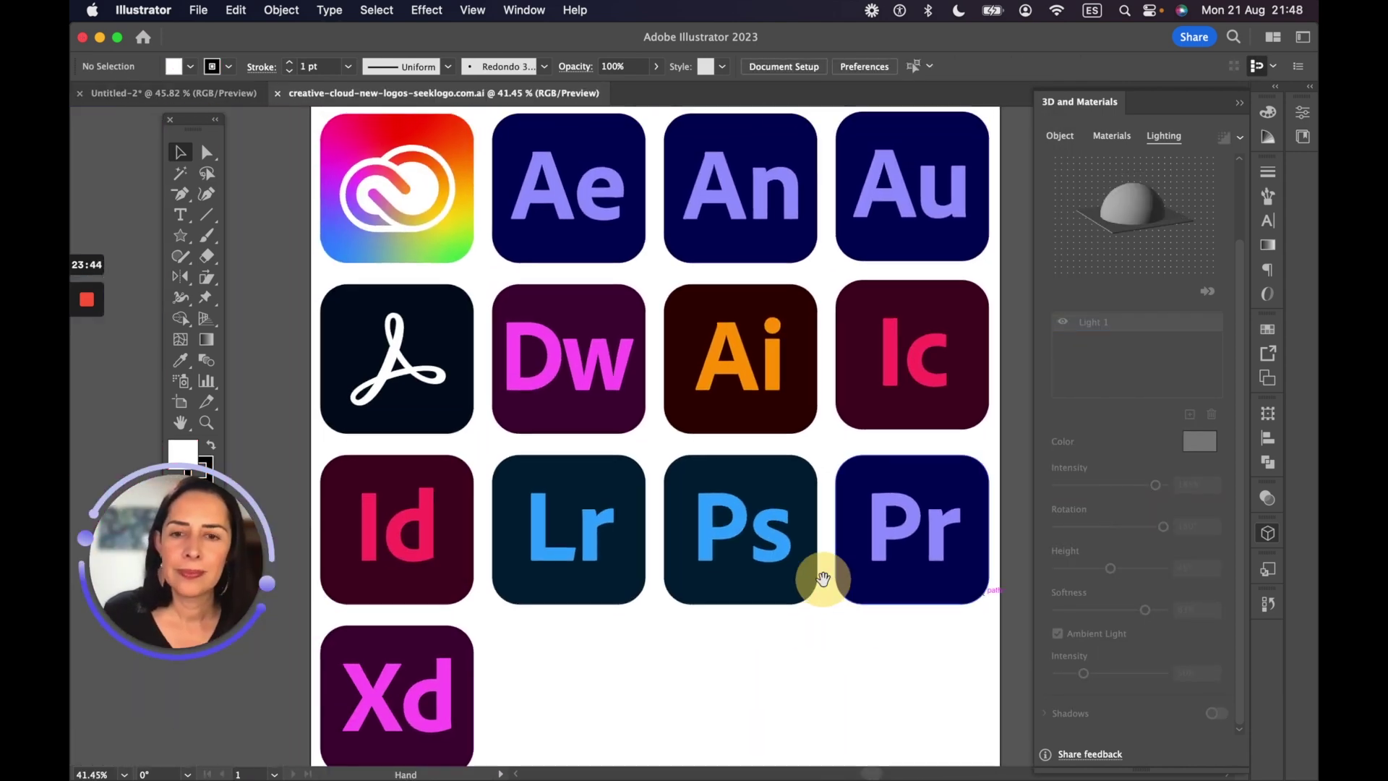
key(super+w)
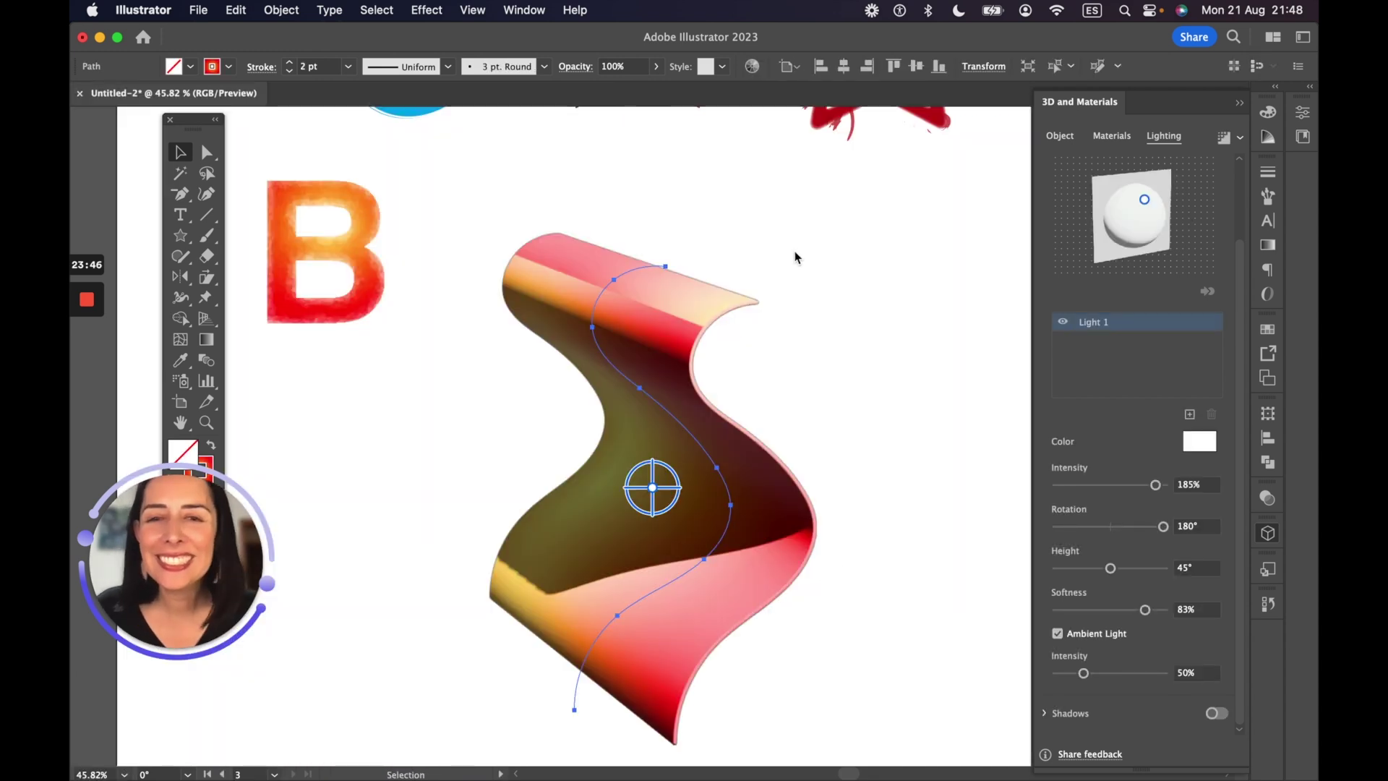
Open the personal logo's .ai file from the folder that contains logos_Adobe
key(super+o)
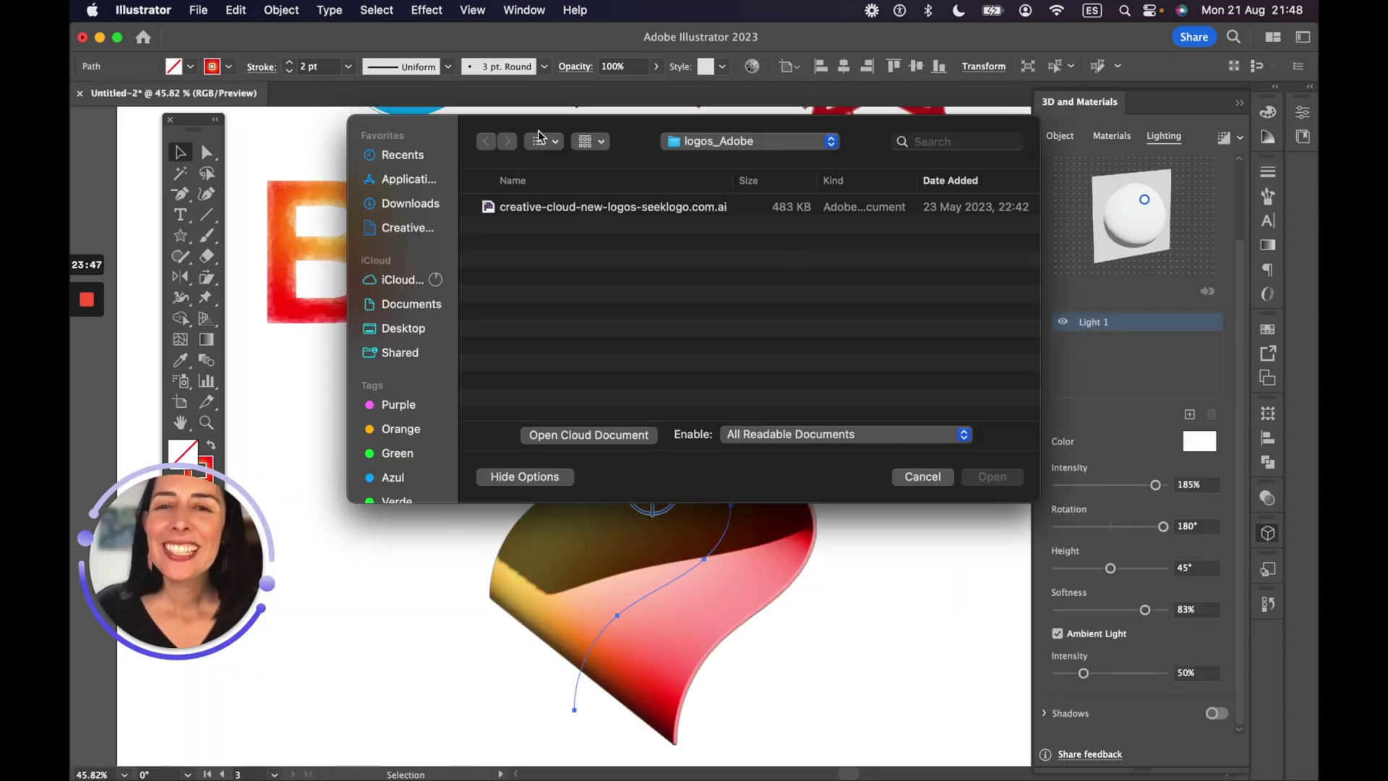
click(718, 142)
click(719, 163)
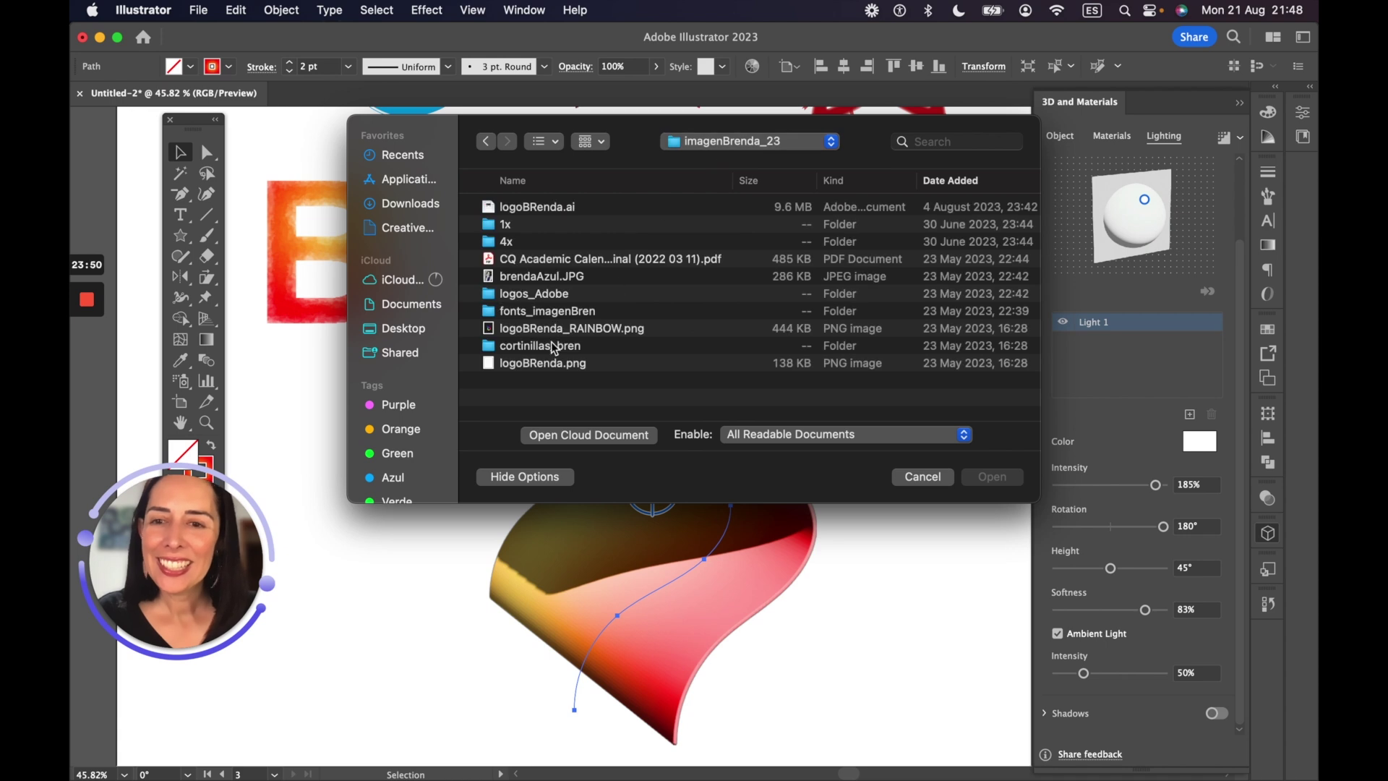
double_click(533, 294)
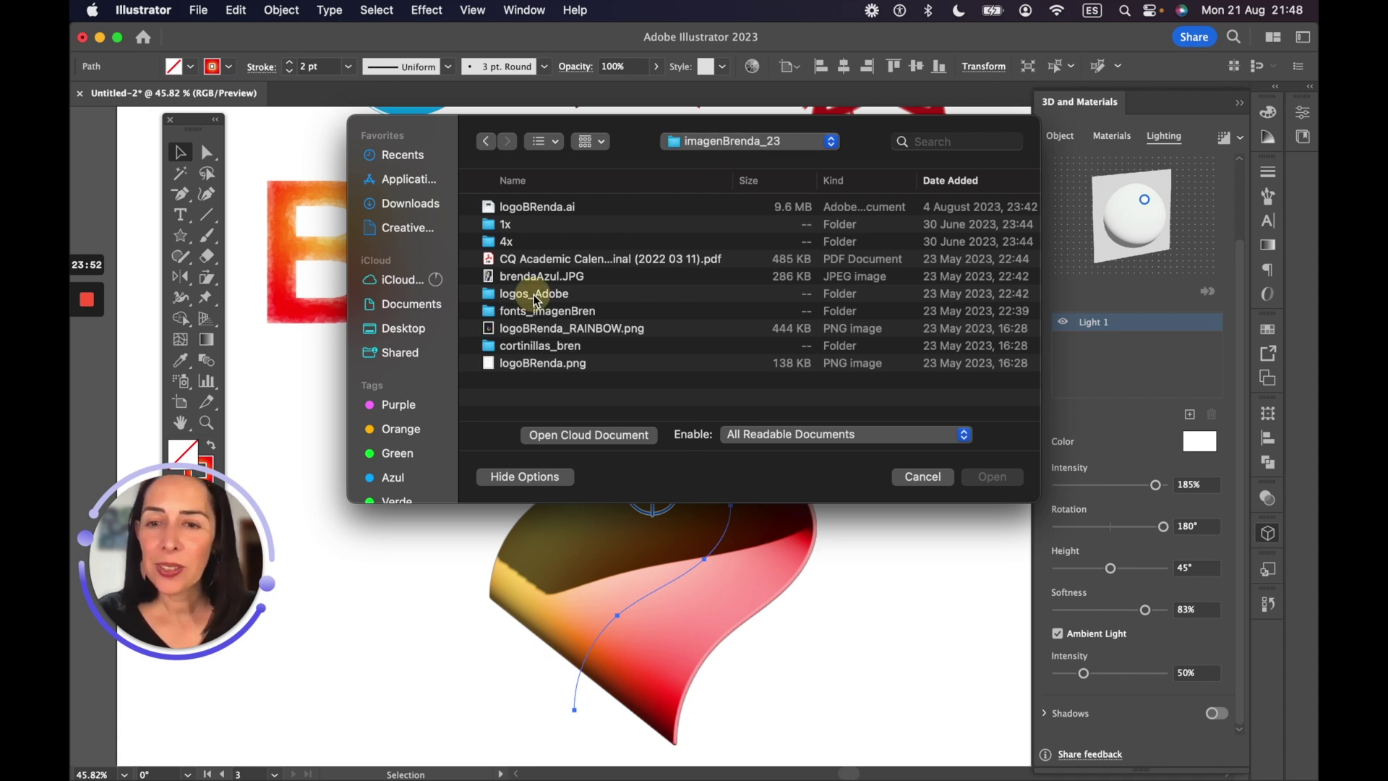
click(485, 141)
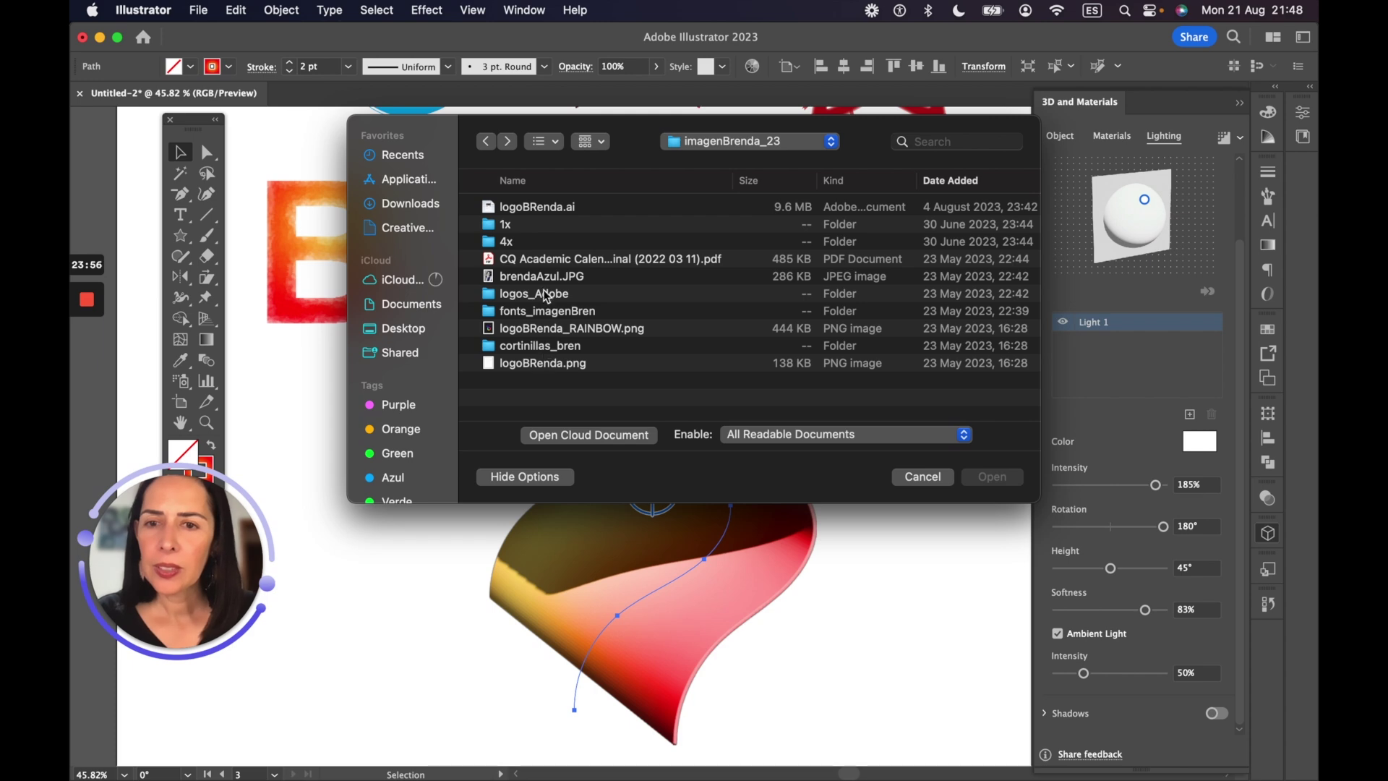
double_click(535, 206)
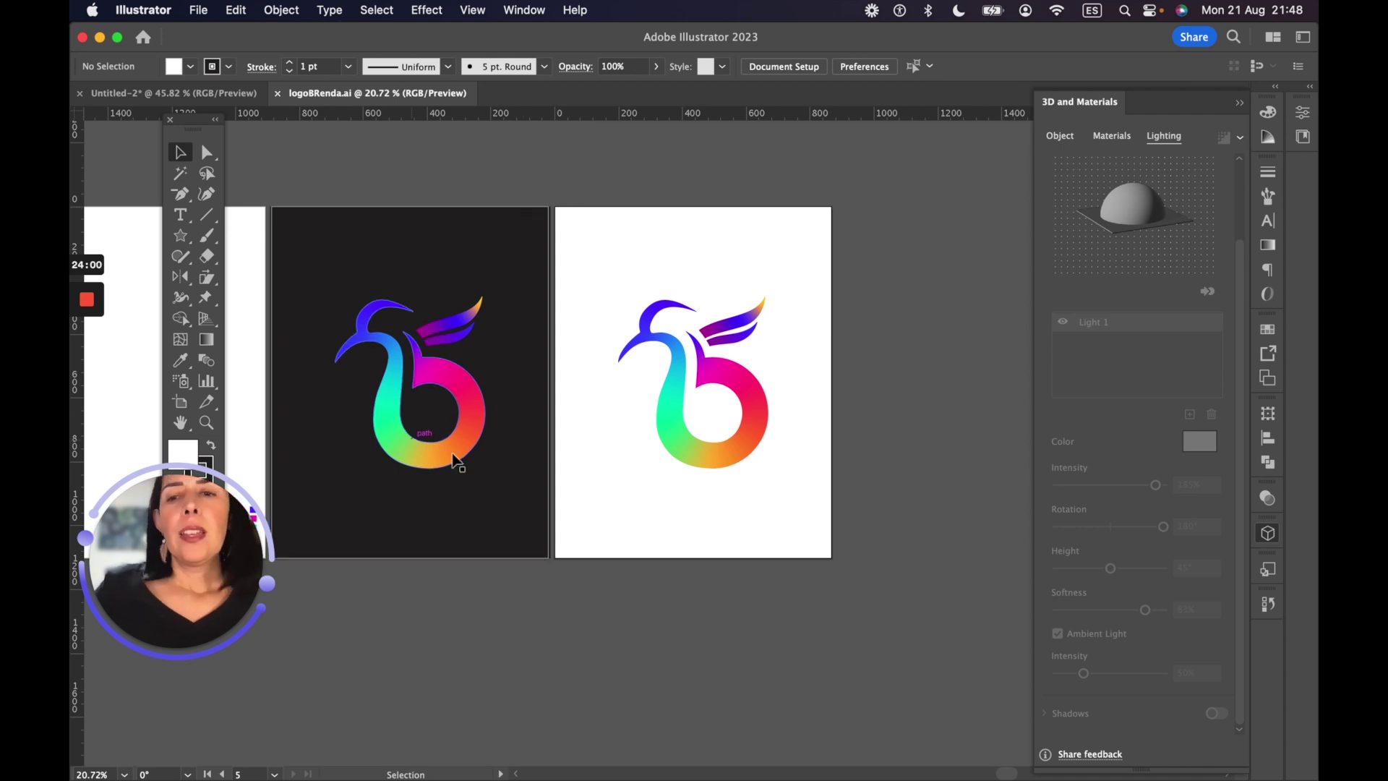
Find the grey inflated bird logo on artboard 2, select it and examine its 3D shape up close
click(669, 371)
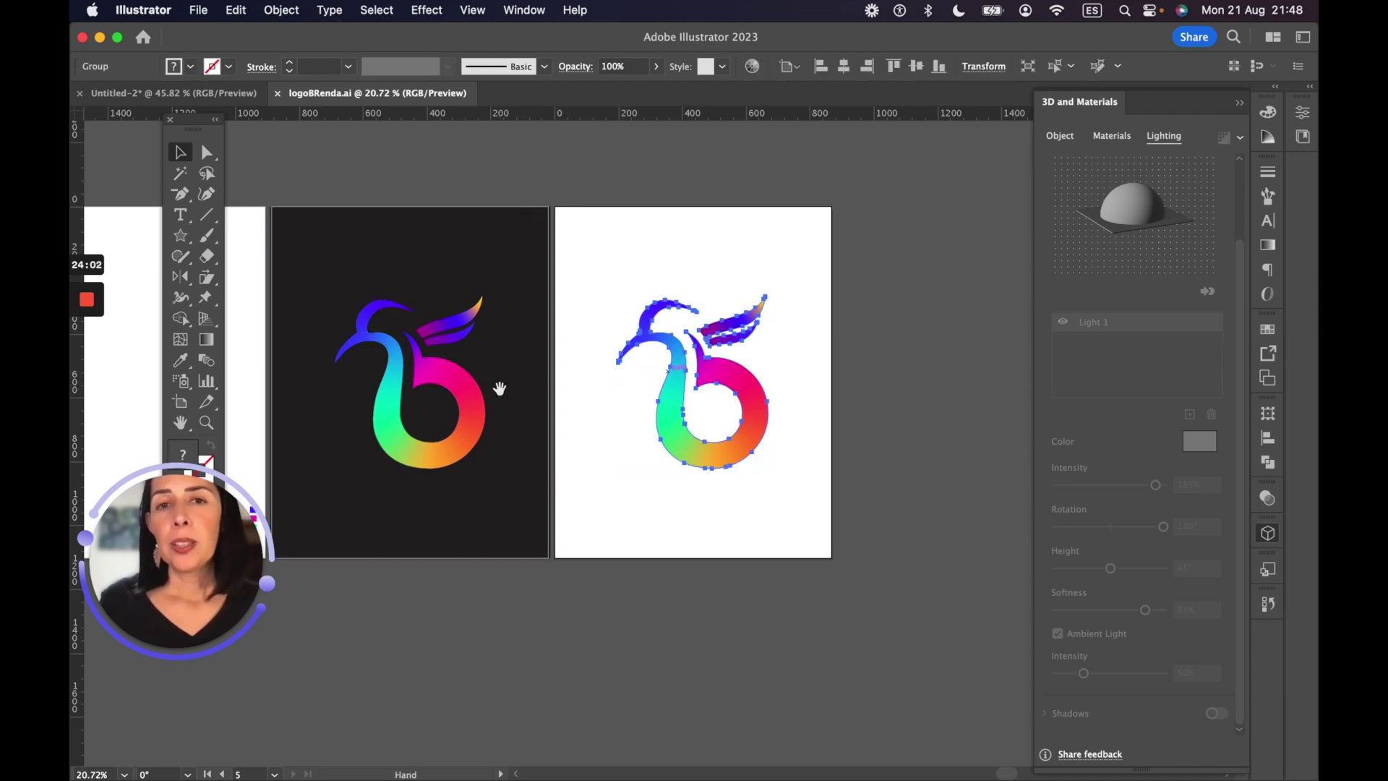
drag(499, 387, 1058, 470)
drag(437, 424, 637, 434)
click(508, 367)
drag(479, 284, 721, 429)
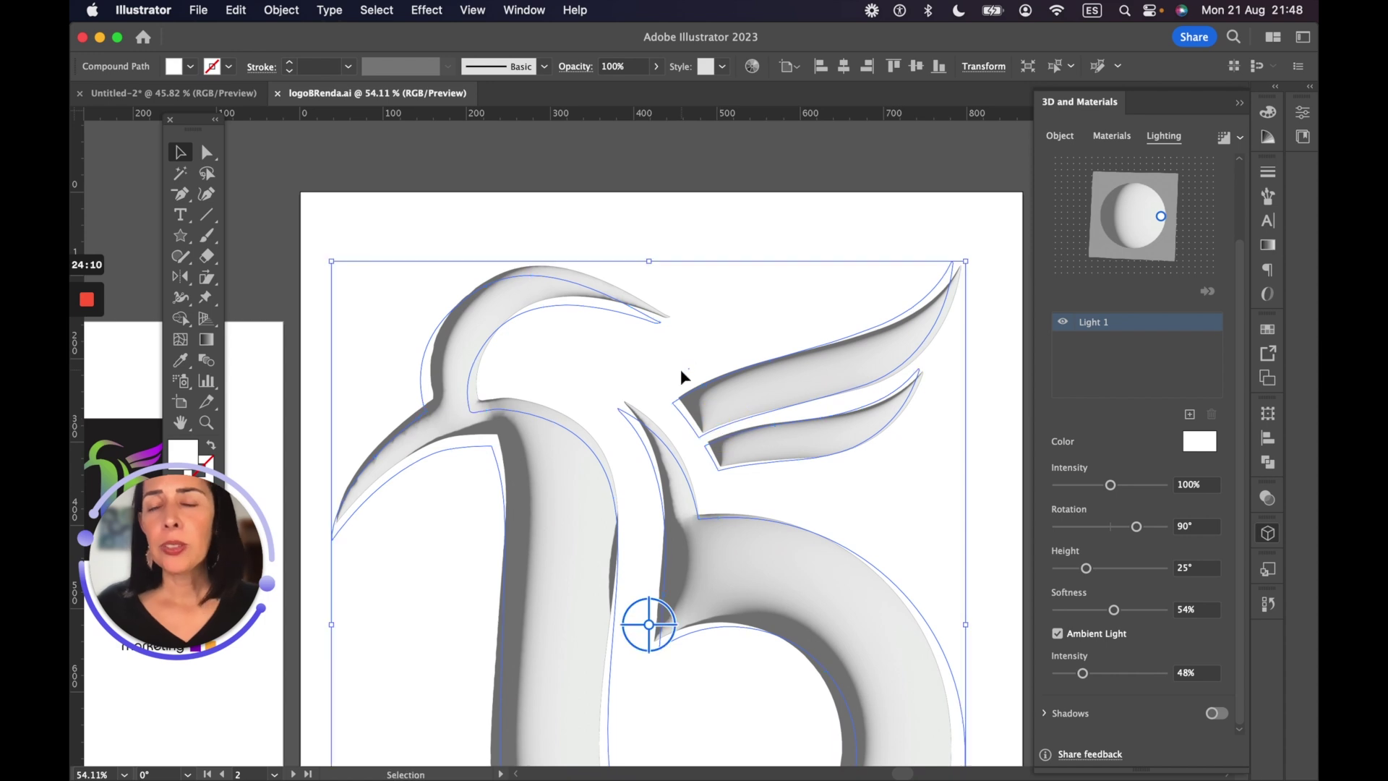
drag(852, 504, 781, 365)
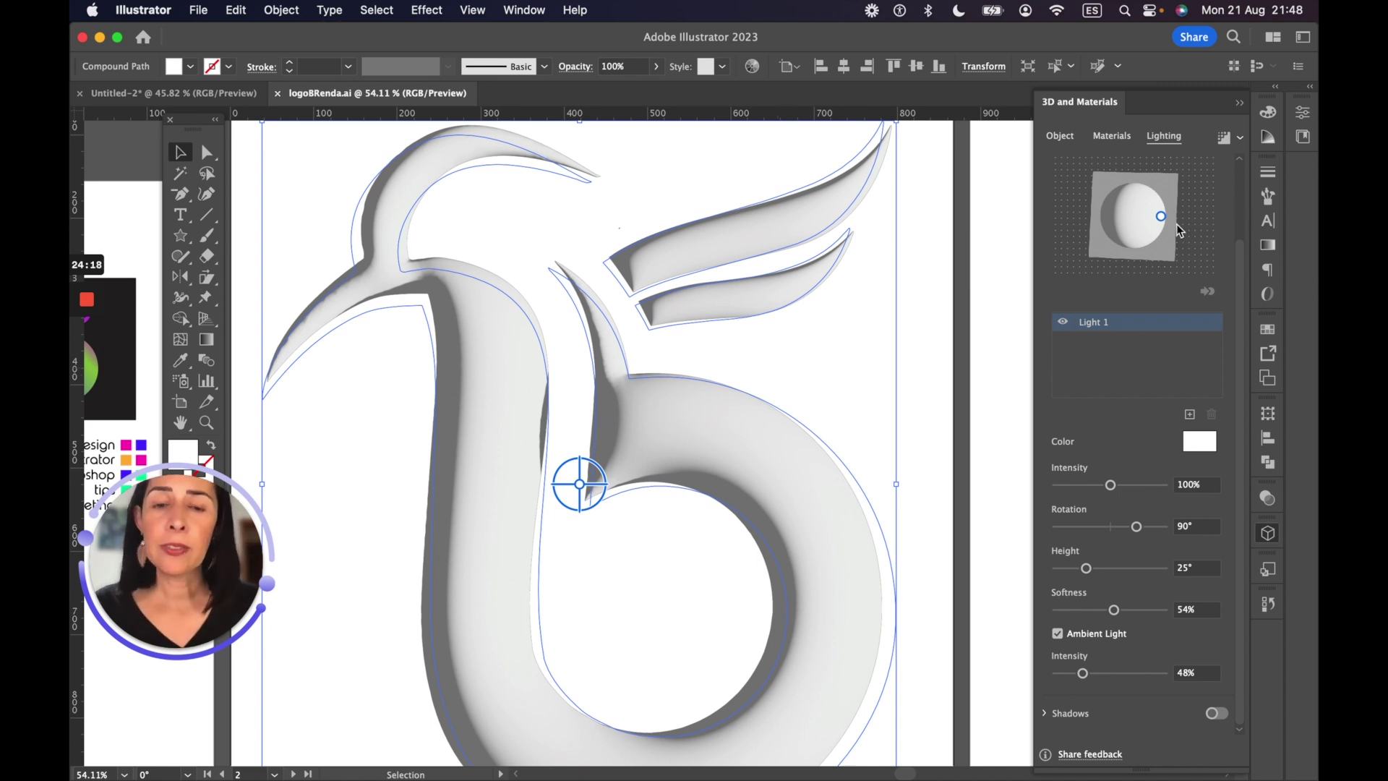
Review the inflated logo's material, 3D type and rotation settings, and the available 3D and Materials effects
click(1107, 142)
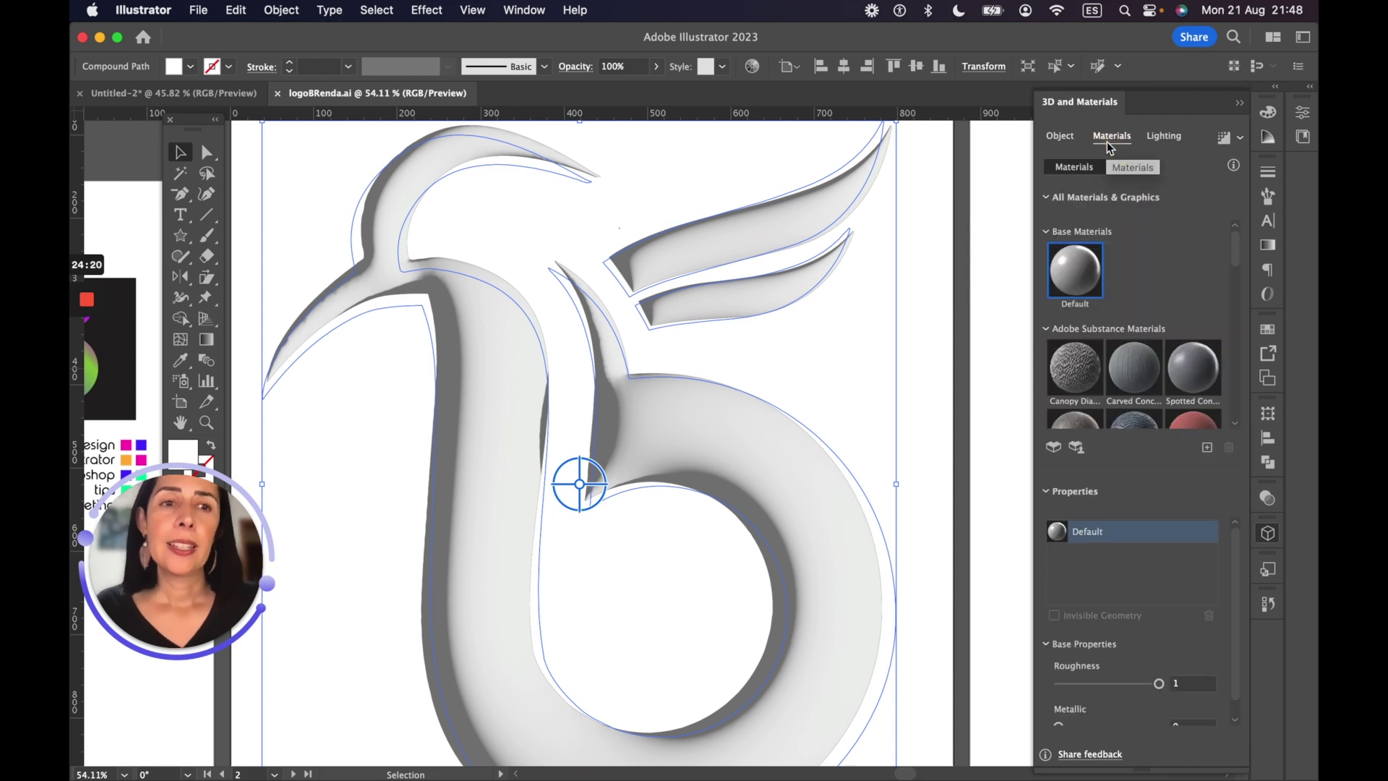
click(1075, 136)
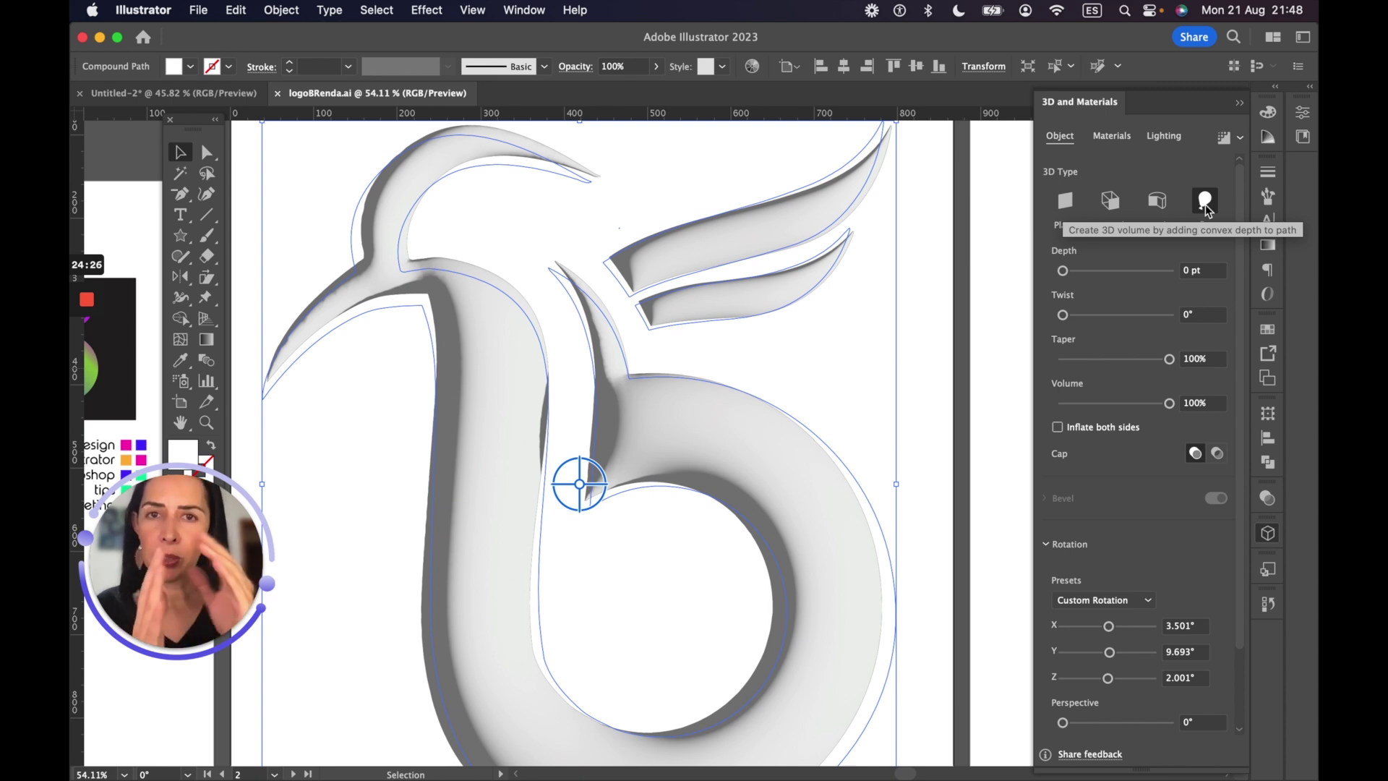
key(super+0)
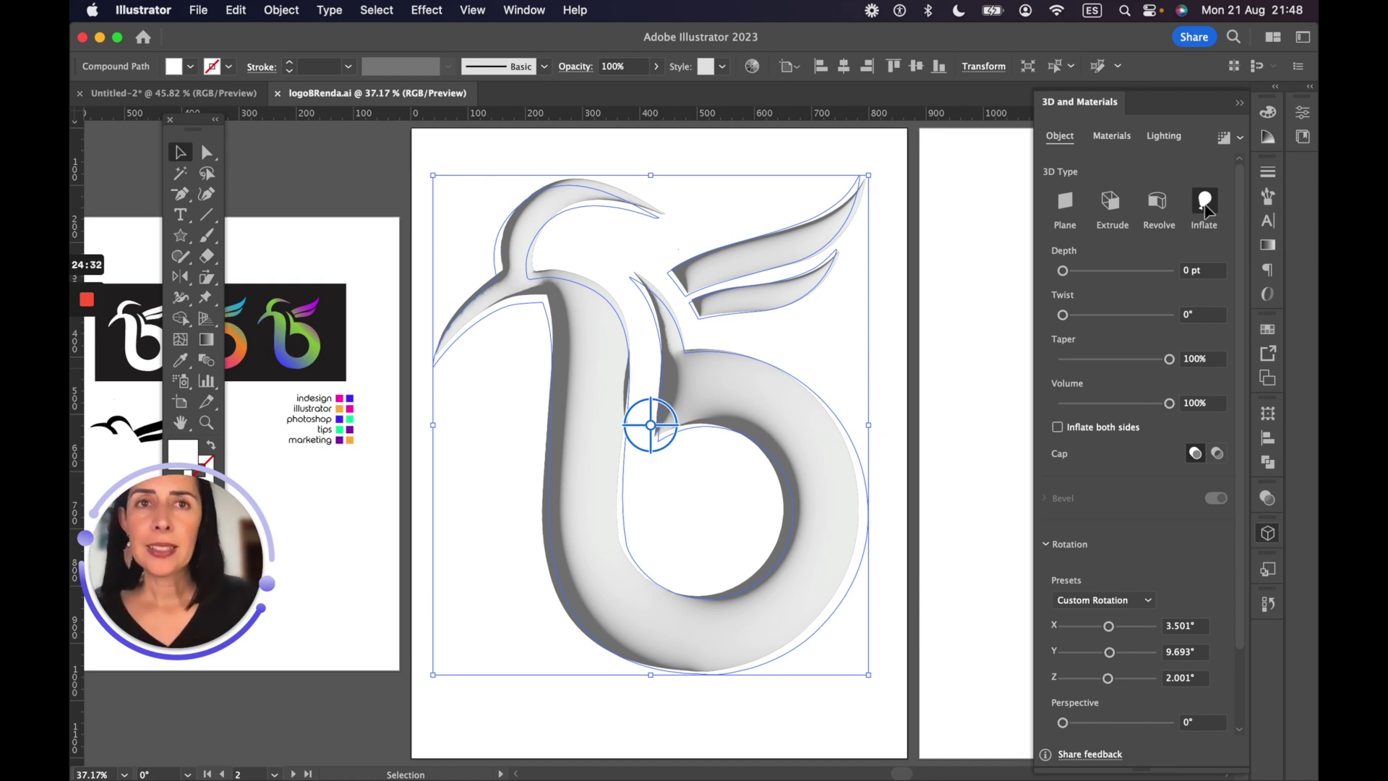
click(425, 9)
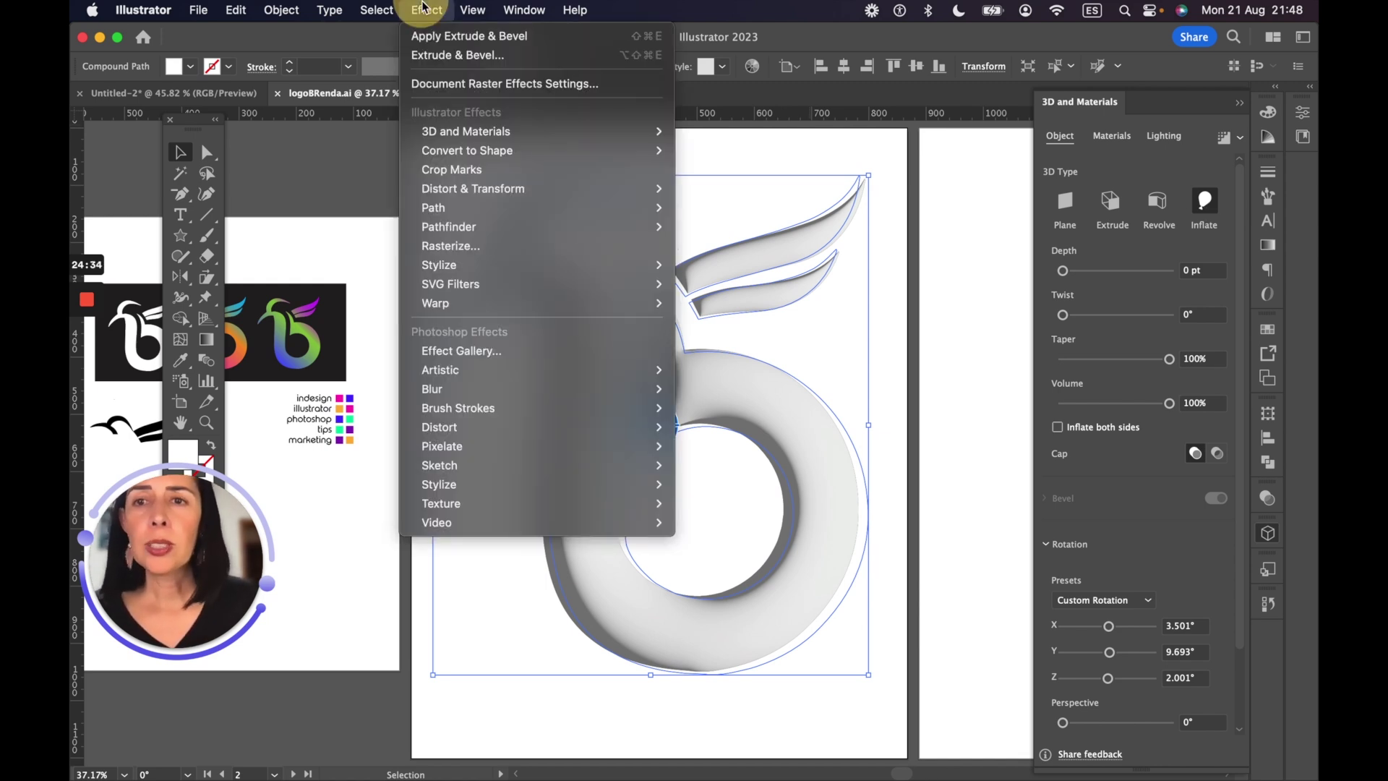
mouse_move(506, 136)
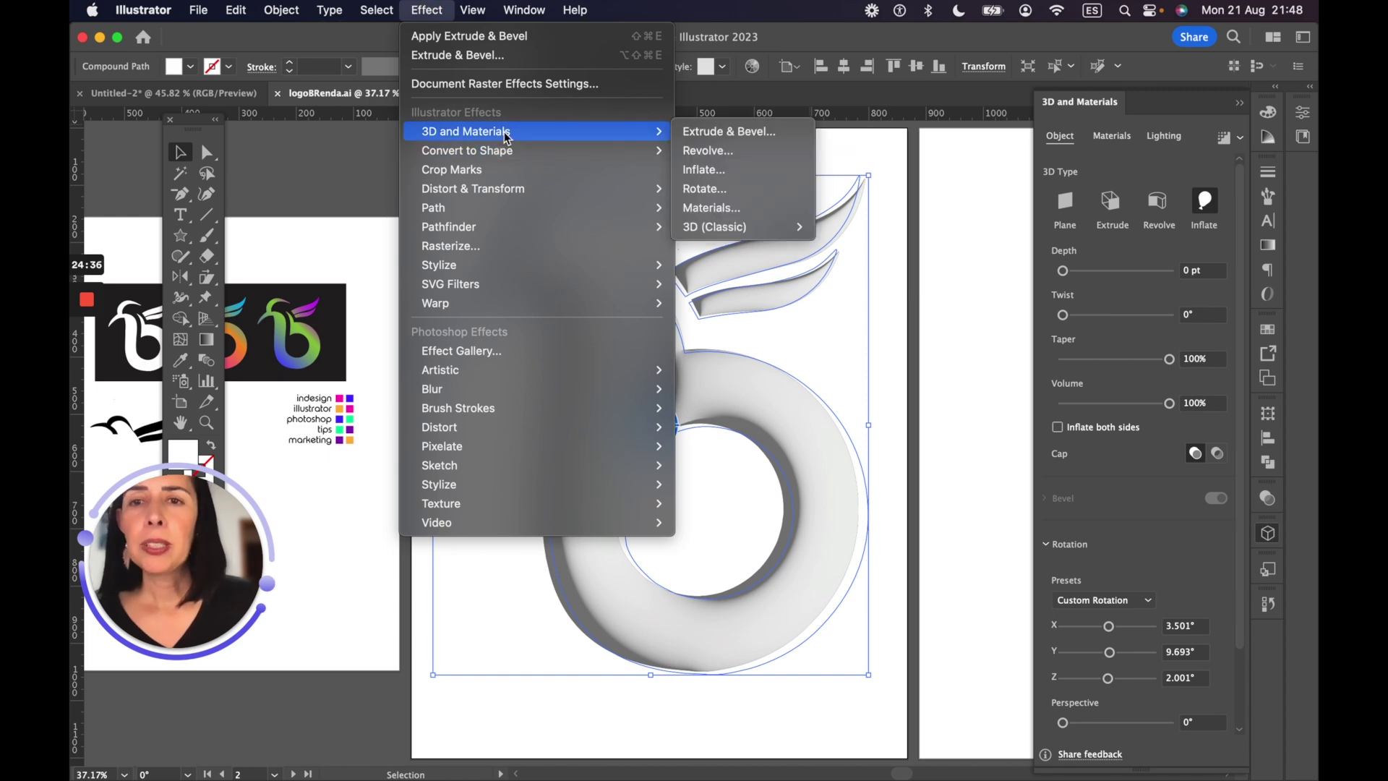
click(423, 7)
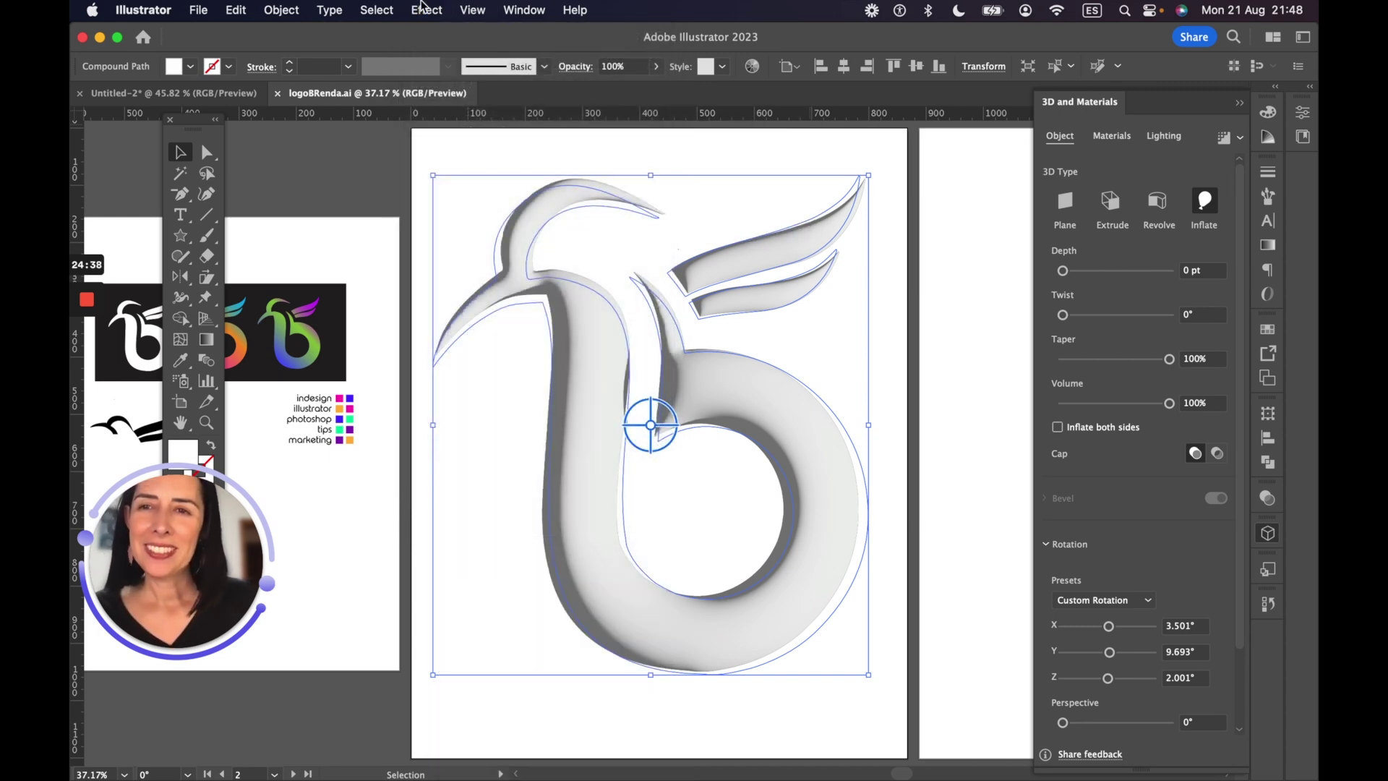